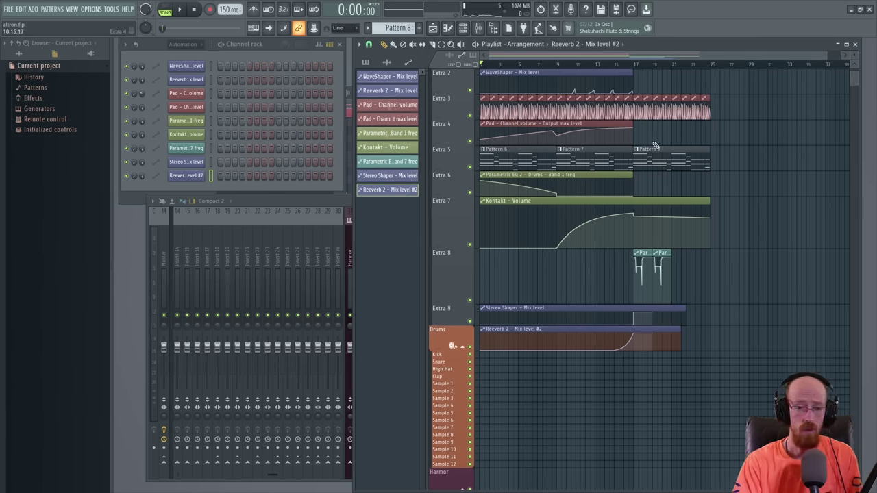
- Show all channels in the Channel rack and review the instruments loaded in the Kontakt multi rack
left_click(193, 45)
left_click(194, 54)
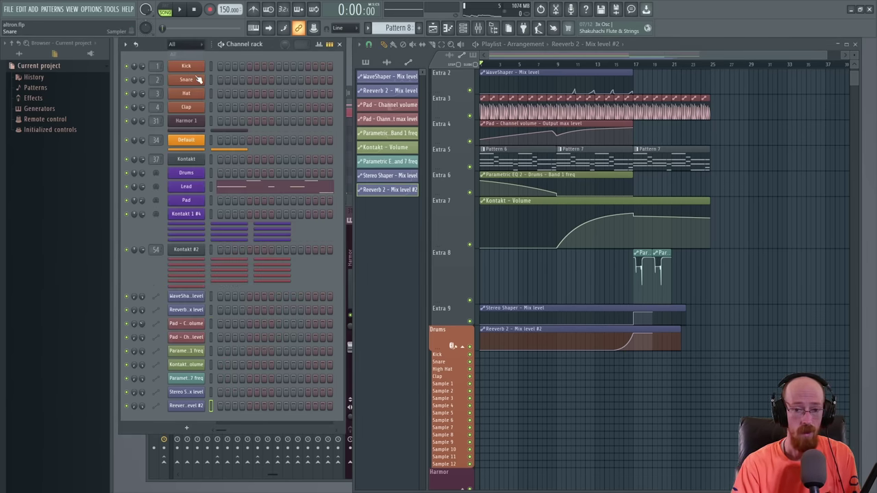
left_click(184, 165)
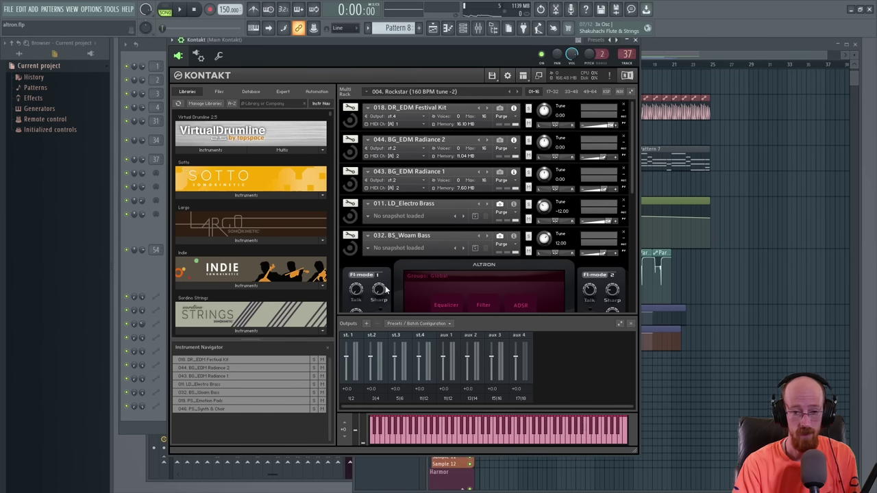
left_click(349, 250)
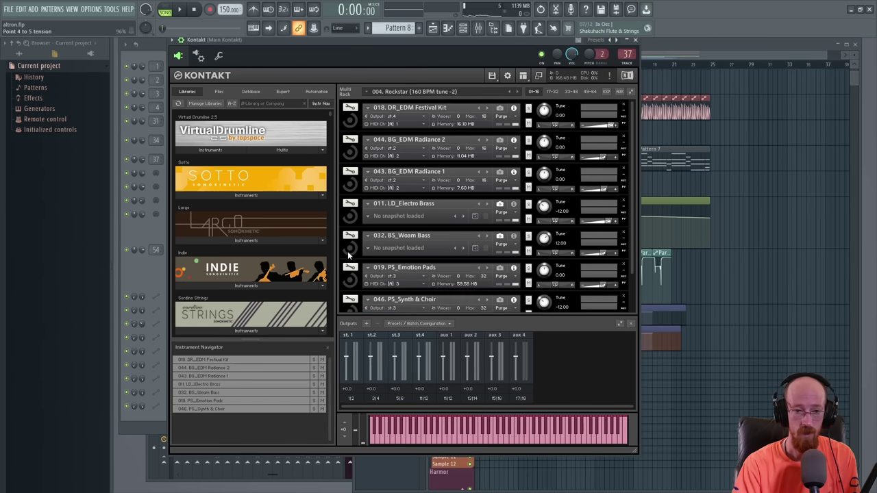
left_click_drag(632, 152, 615, 102)
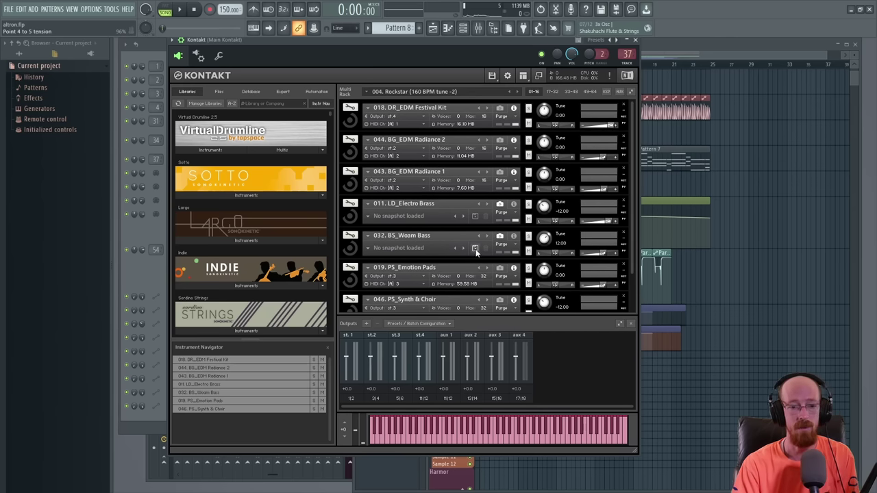
left_click(634, 40)
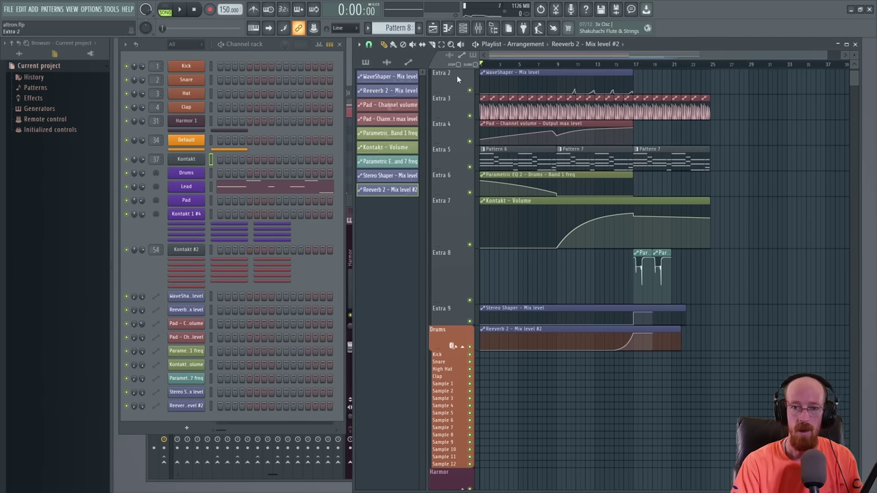
- Play back the finished arrangement from the beginning and stop it
key("space")
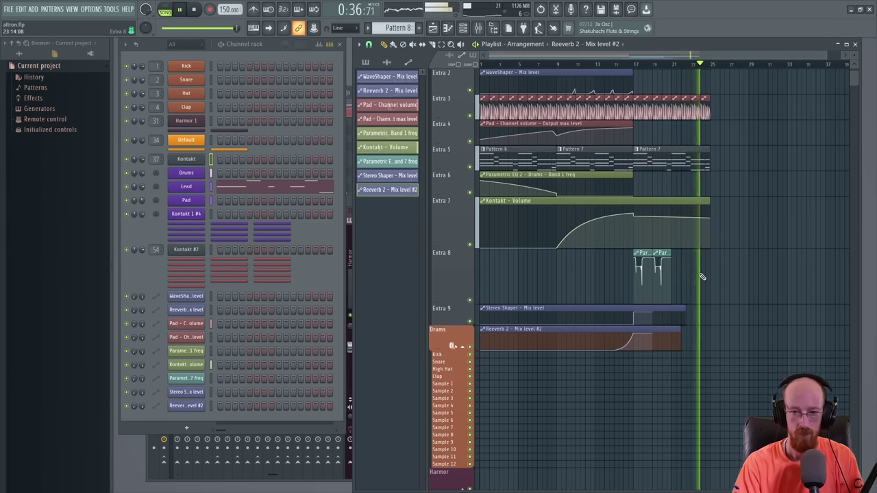
key("space")
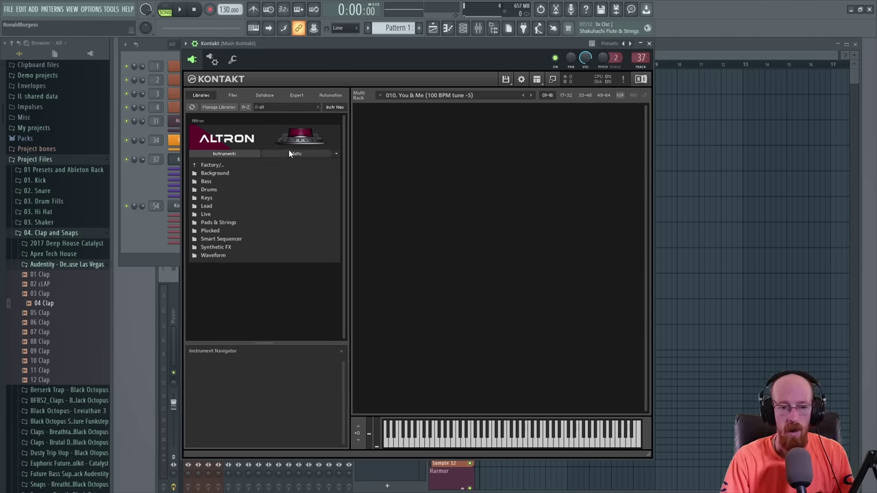
- Browse the Altron library's instrument categories and look through the Background presets
left_click(238, 154)
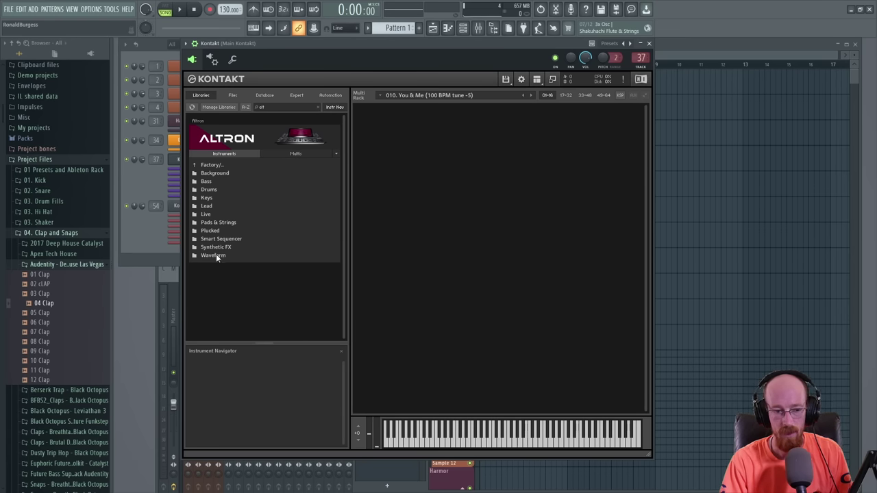
left_click(217, 174)
scroll(246, 233, "down", 15)
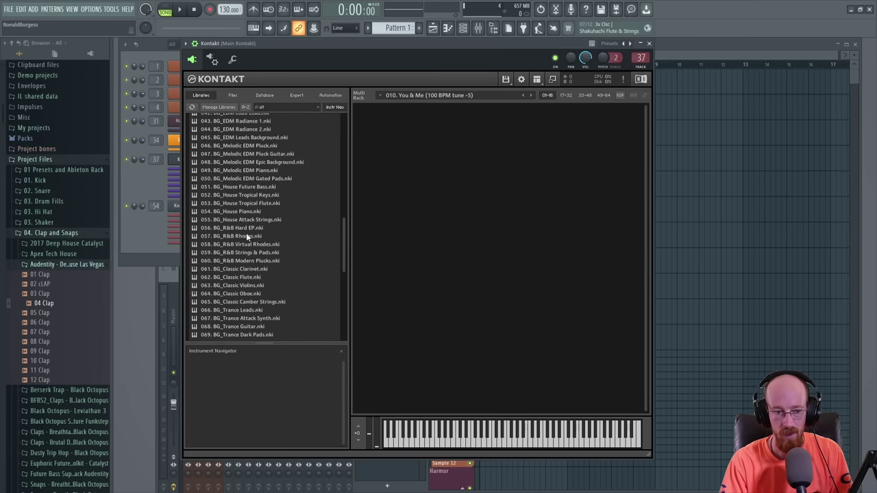
scroll(251, 241, "up", 18)
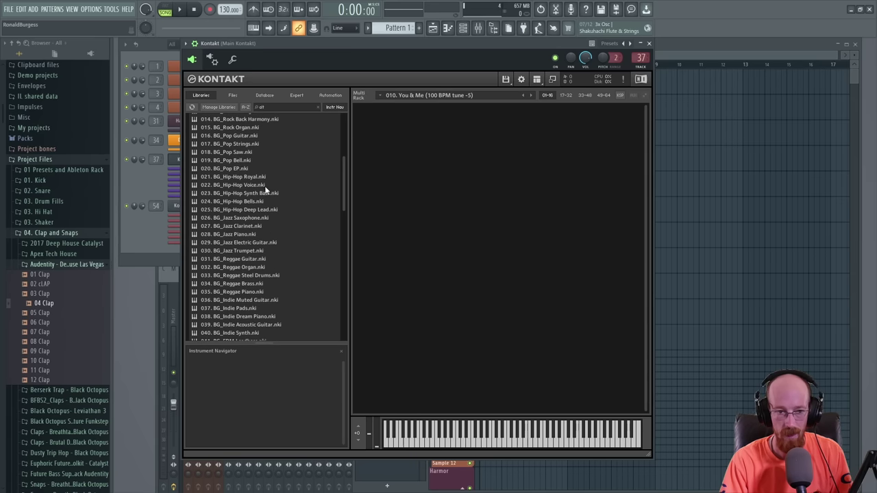
scroll(239, 174, "up", 2)
left_click(217, 167)
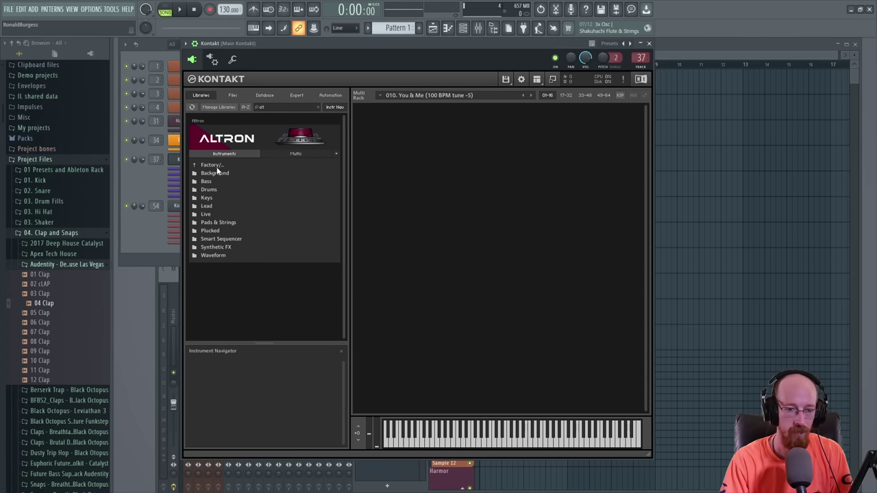
- Load the 004. Rockstar (160 BPM tune -2) multi from Altron's Smart Sequencer Arranger folder
left_click(298, 152)
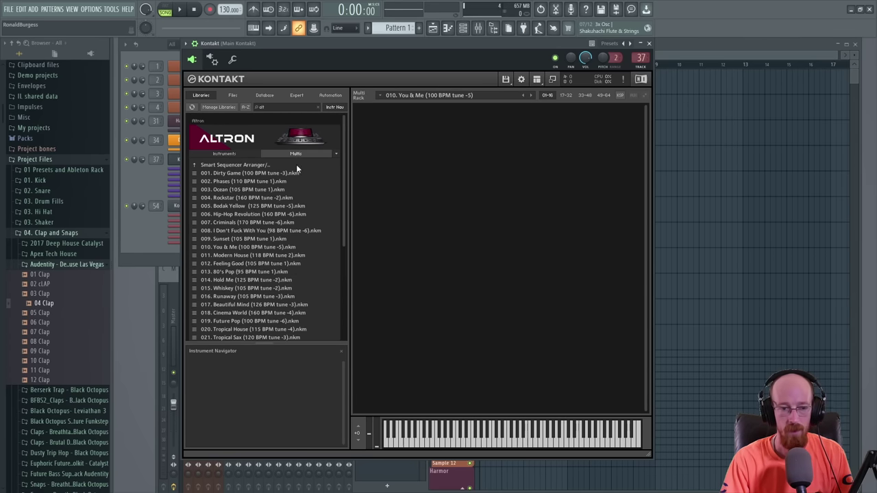
left_click(245, 166)
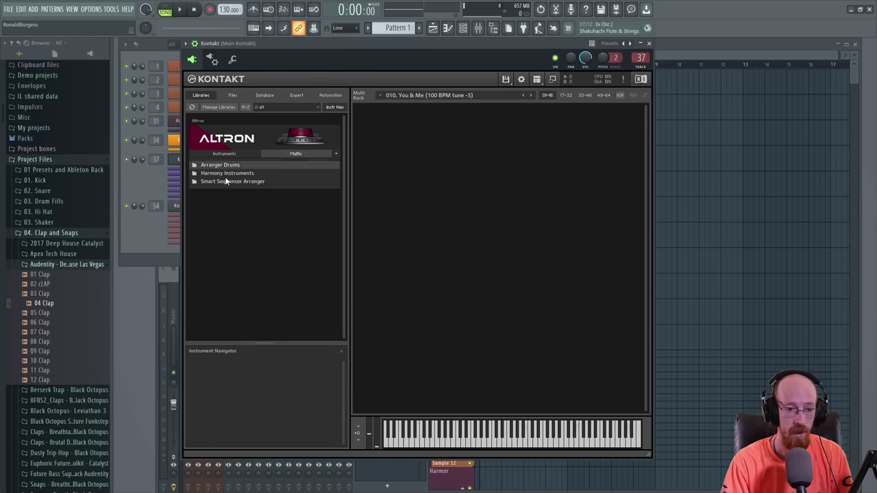
left_click(225, 181)
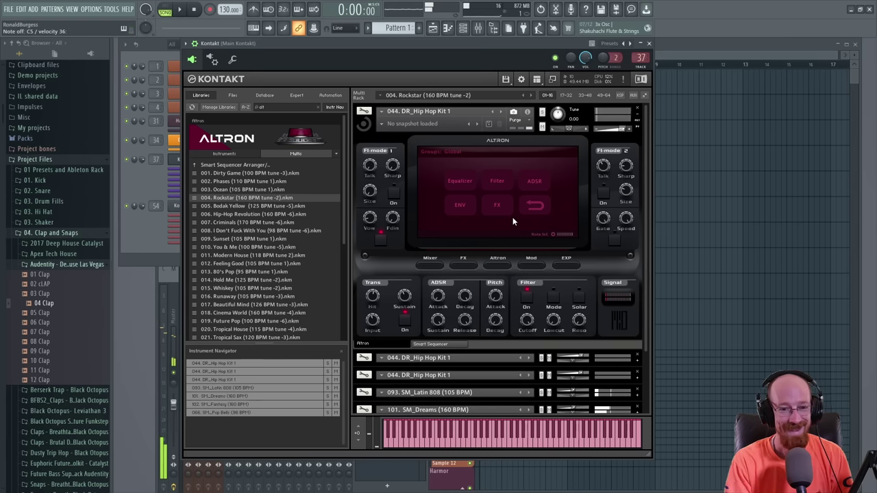
- Remove all instruments of the Rockstar multi from the Kontakt rack
left_click(637, 114)
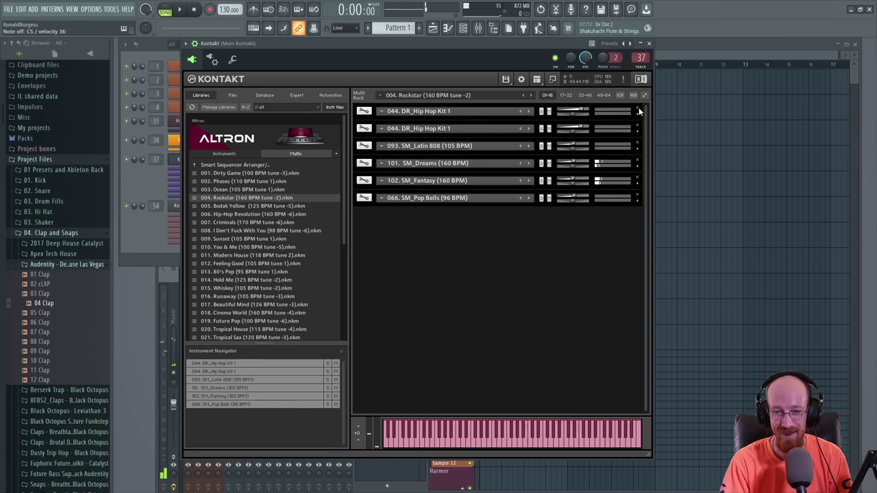
left_click(638, 108)
left_click(638, 108)
left_click(637, 107)
left_click(638, 108)
left_click(638, 107)
left_click(638, 107)
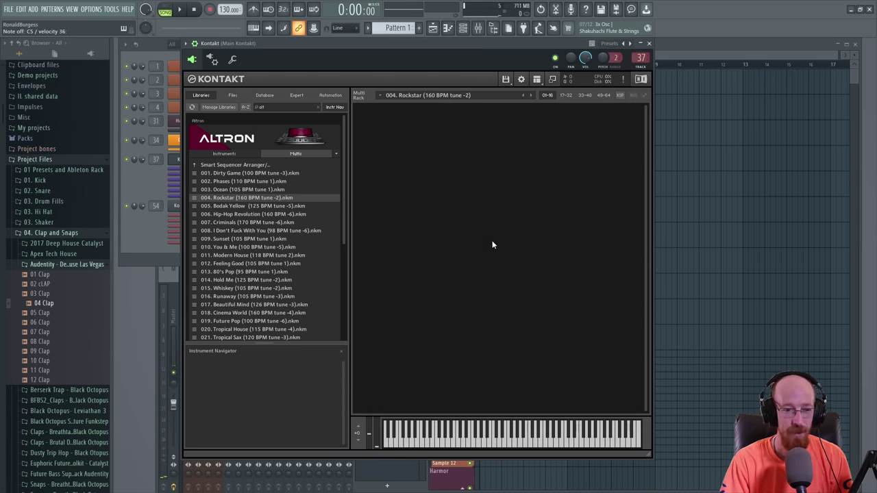
- Return to the Altron library's instruments and open the Drums folder
left_click(268, 165)
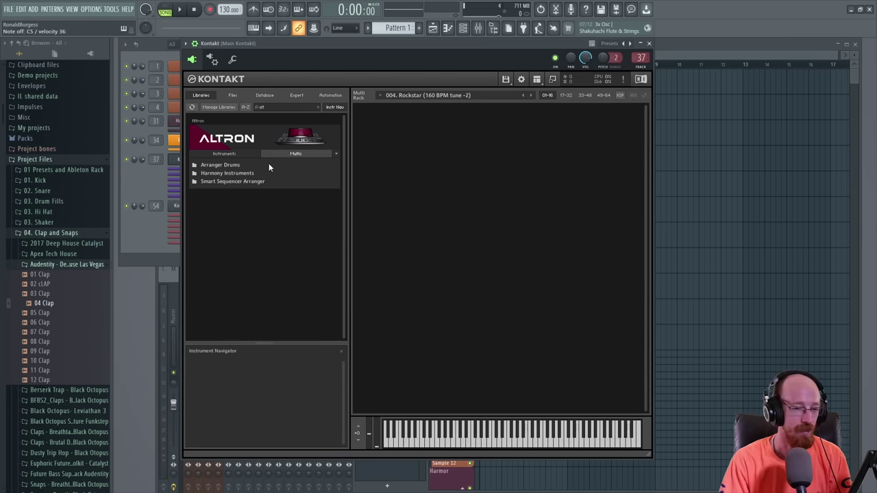
left_click(222, 155)
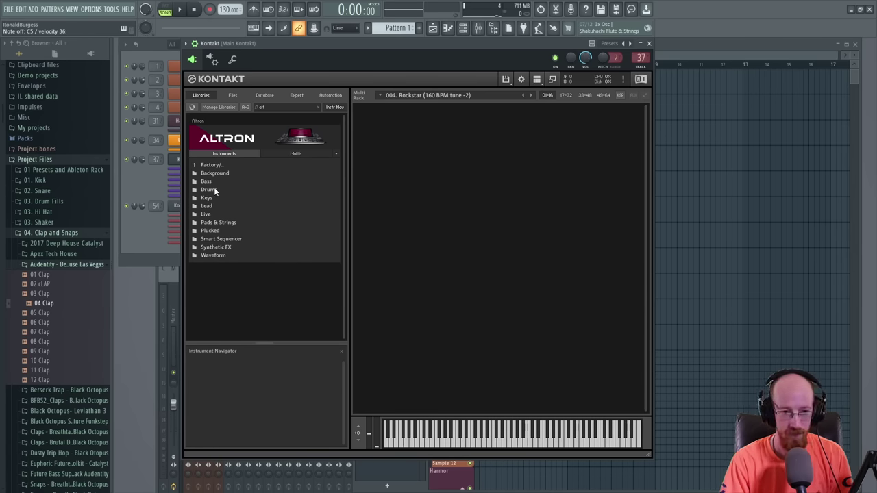
double_click(213, 188)
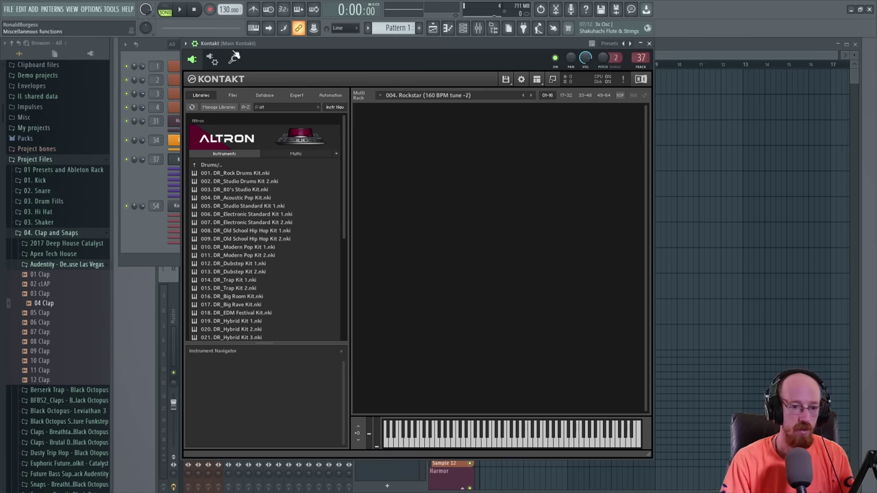
- Set the project tempo to 150 BPM
right_click(228, 10)
left_click(250, 130)
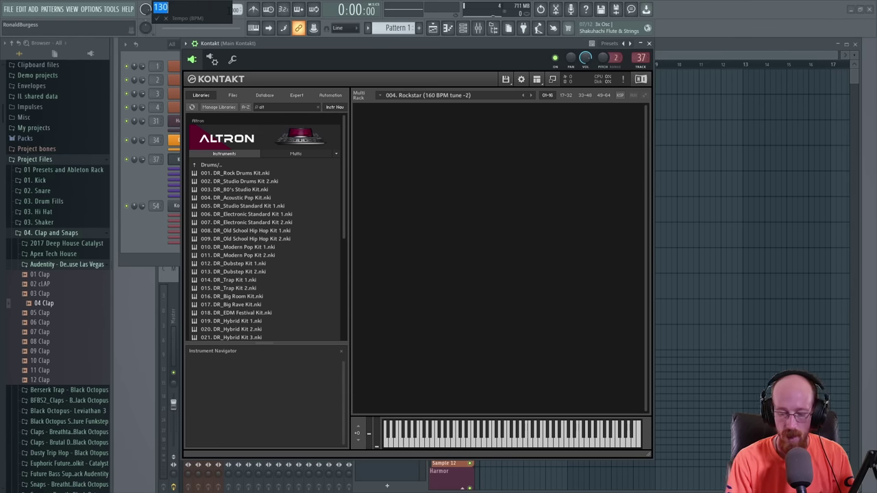
type("150")
key("Return")
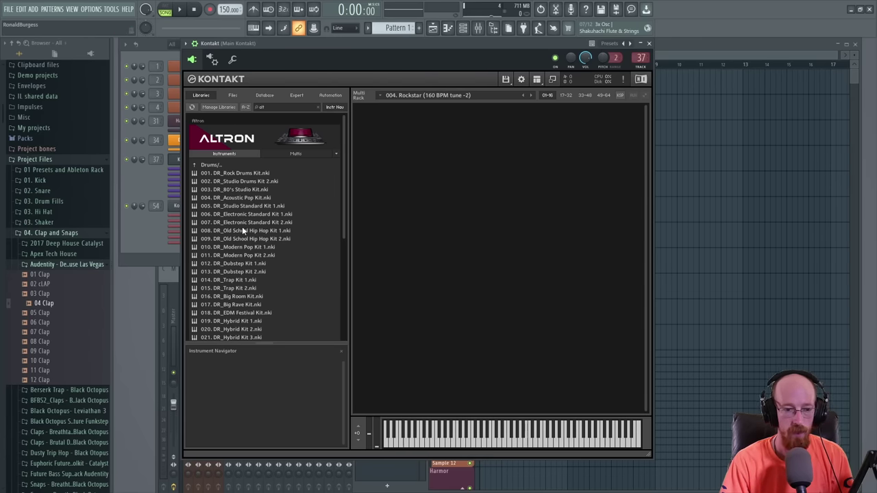
- Load the 018. DR_EDM Festival Kit instrument into the Kontakt rack
scroll(264, 270, "down", 5)
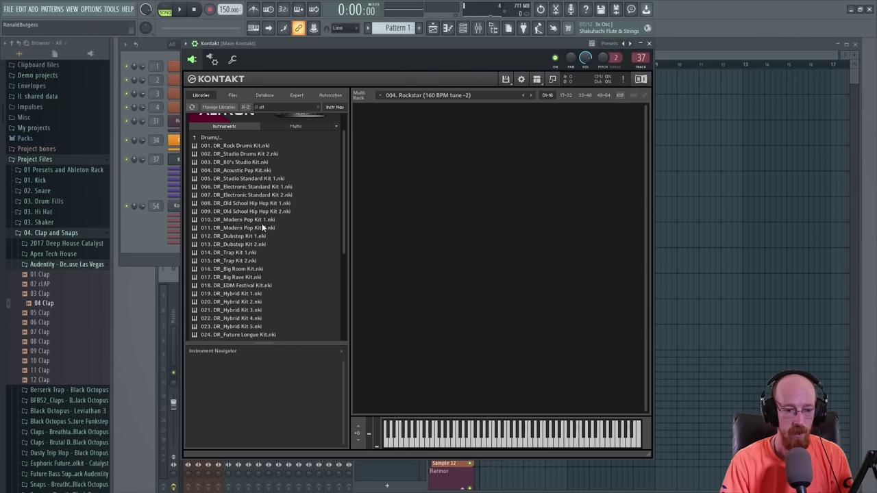
double_click(250, 246)
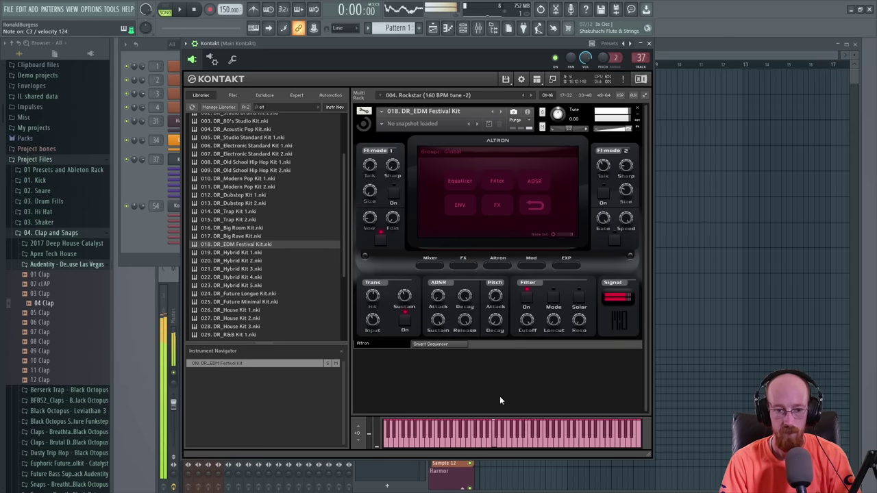
- Expand the first collapsed purple channel below Kontakt in the Channel rack and rename it Drums
left_click(145, 177)
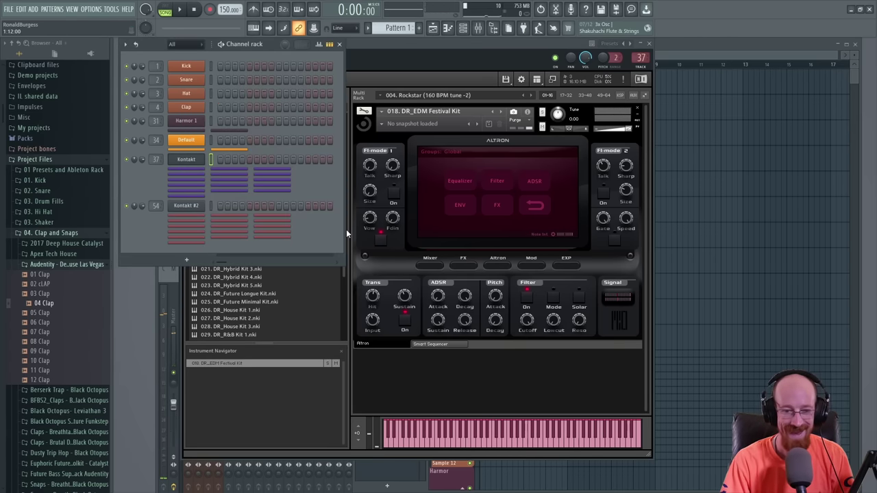
left_click(192, 169)
middle_click(193, 174)
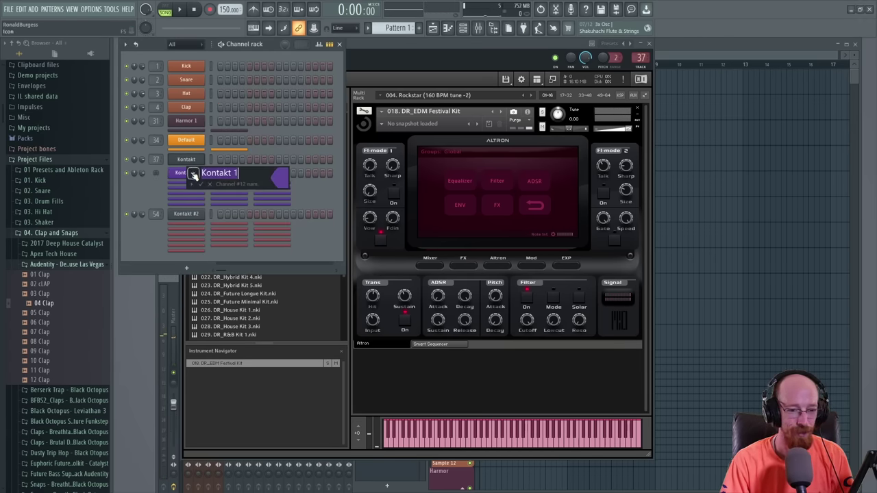
type("Drums")
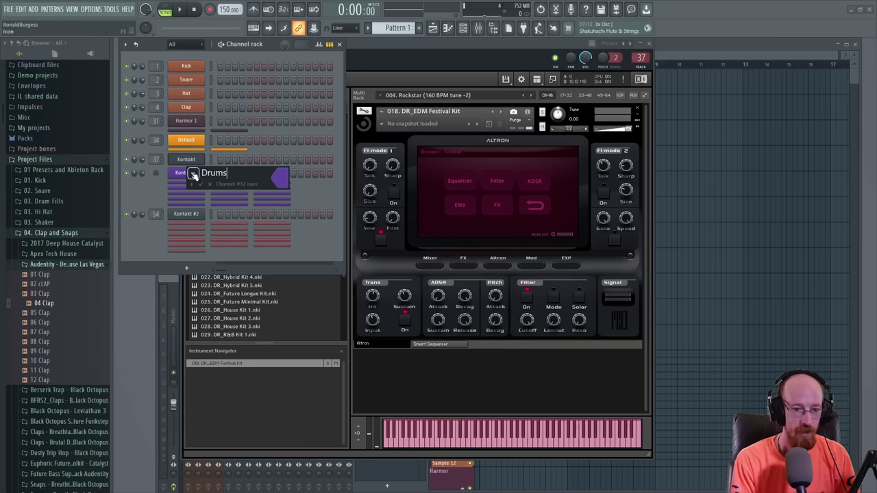
key("Return")
left_click(446, 95)
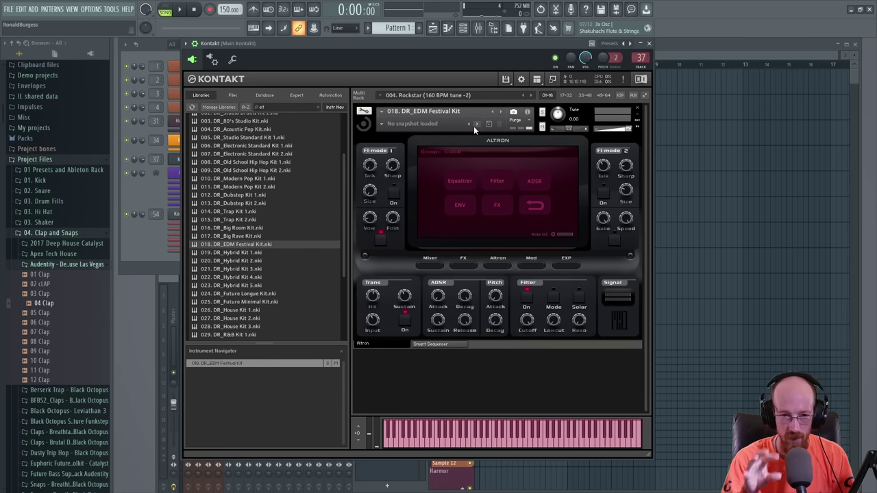
- Examine the EDM Festival Kit's FX, Altron, Mod, EXP and Mixer pages
left_click(169, 178)
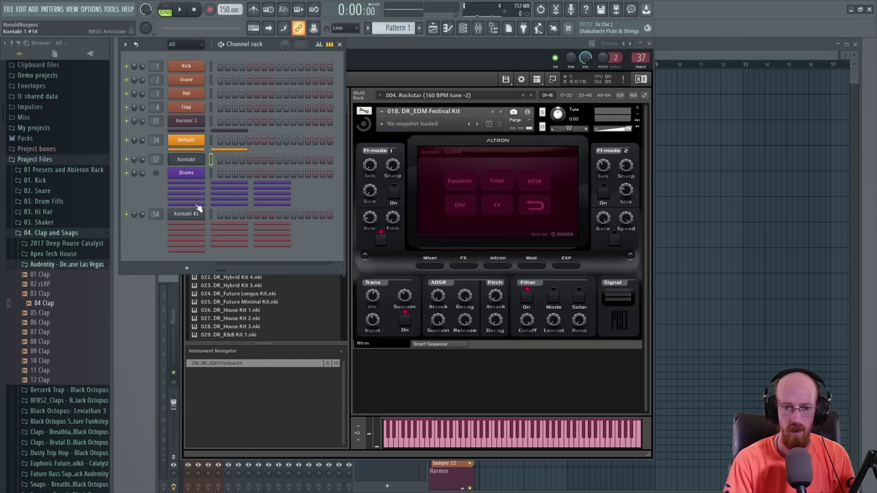
left_click(455, 156)
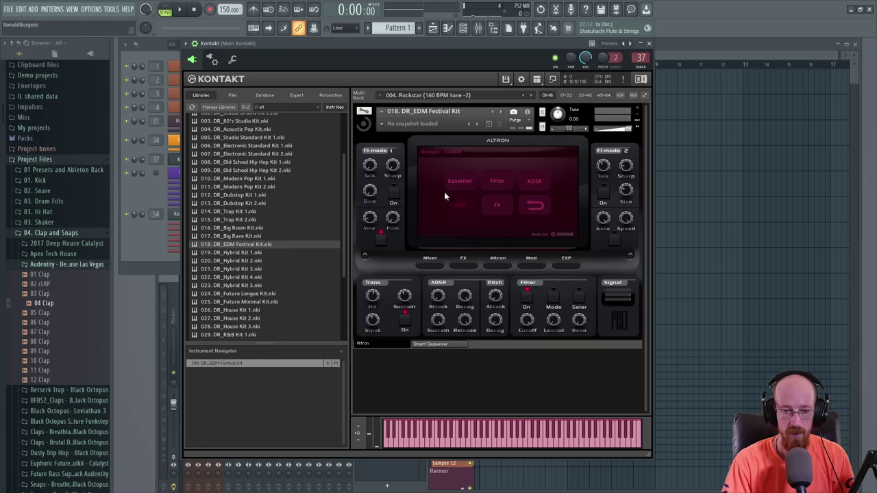
left_click(465, 267)
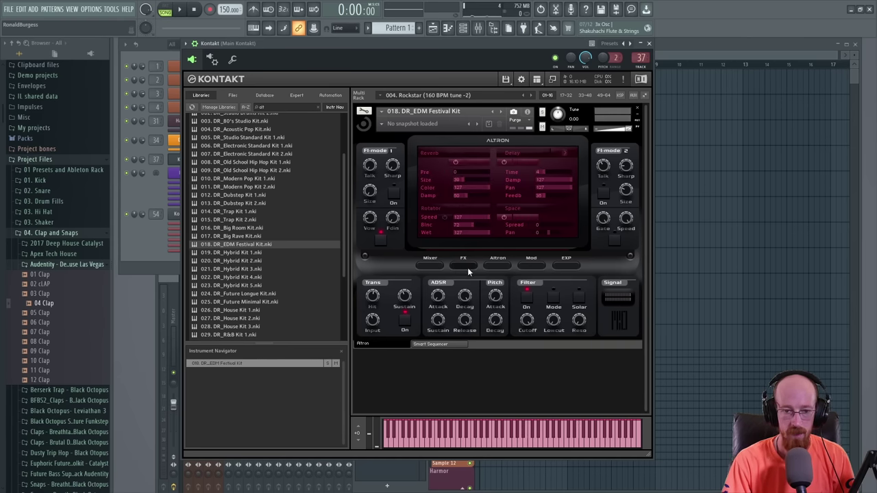
left_click(494, 268)
left_click(531, 268)
left_click(563, 267)
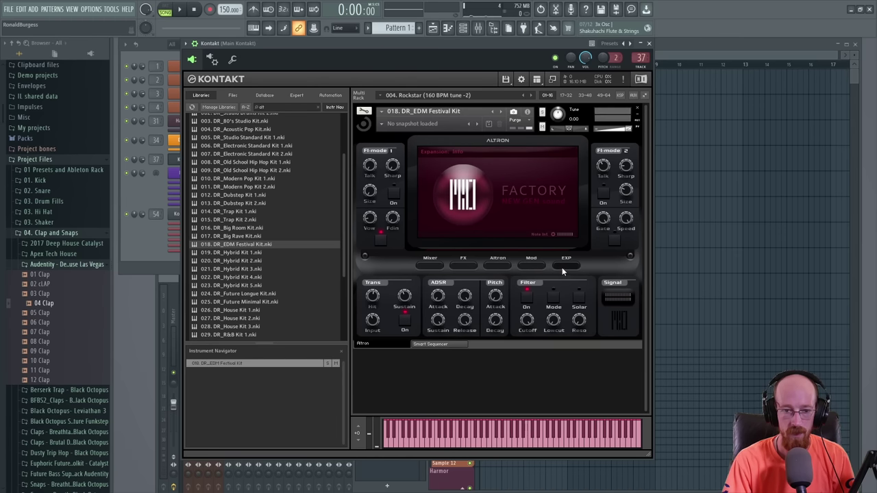
left_click(531, 268)
left_click(482, 265)
left_click(477, 265)
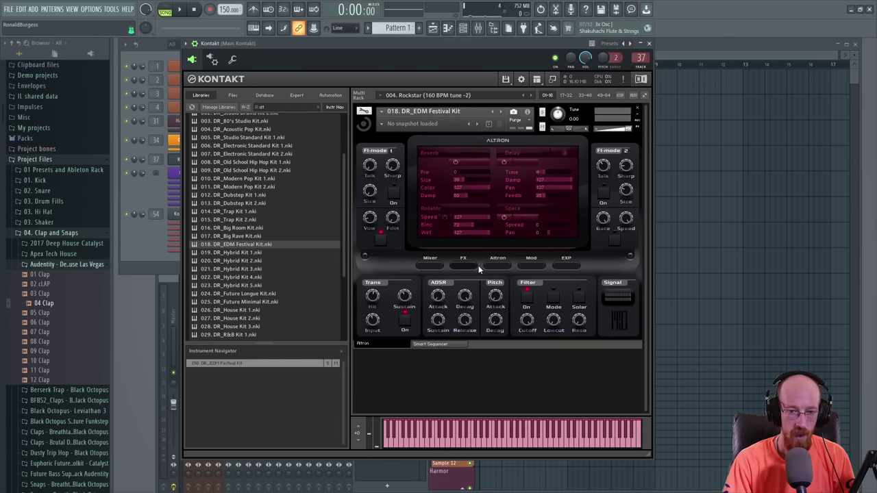
left_click(423, 266)
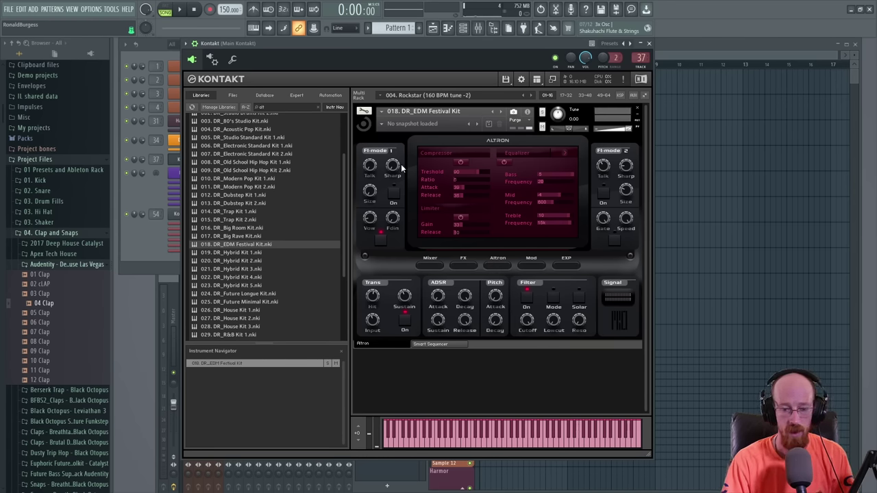
- Open the Drums channel in the piano roll
left_click(150, 211)
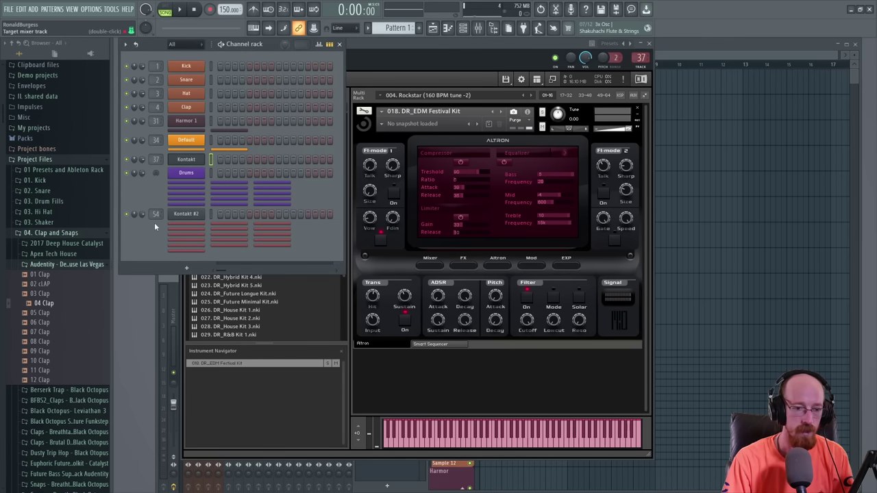
right_click(192, 180)
left_click(226, 176)
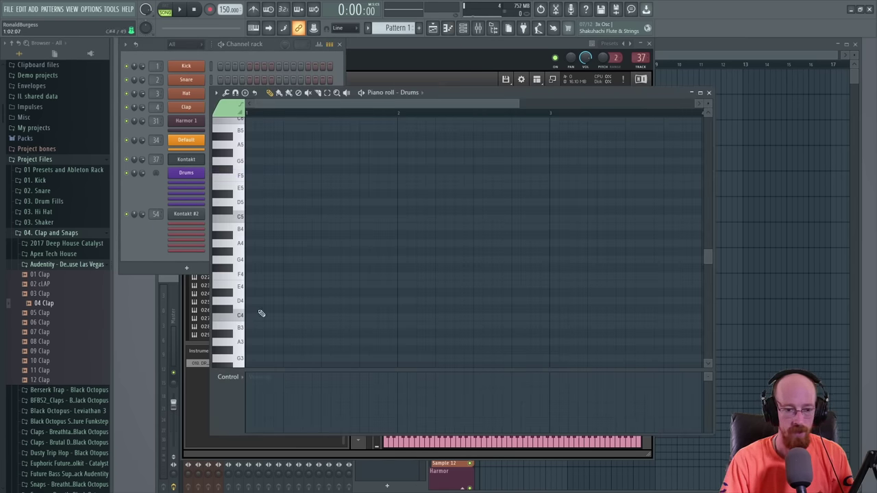
- Place four C3 kick notes, one on each beat of bar 1, for the Drums channel
scroll(254, 310, "down", 3)
left_click(232, 316)
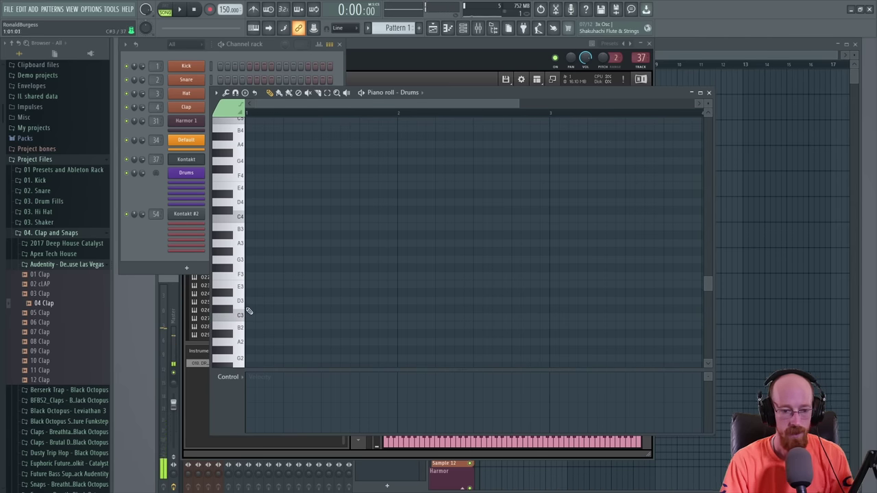
left_click(251, 317)
left_click(291, 317)
left_click(328, 317)
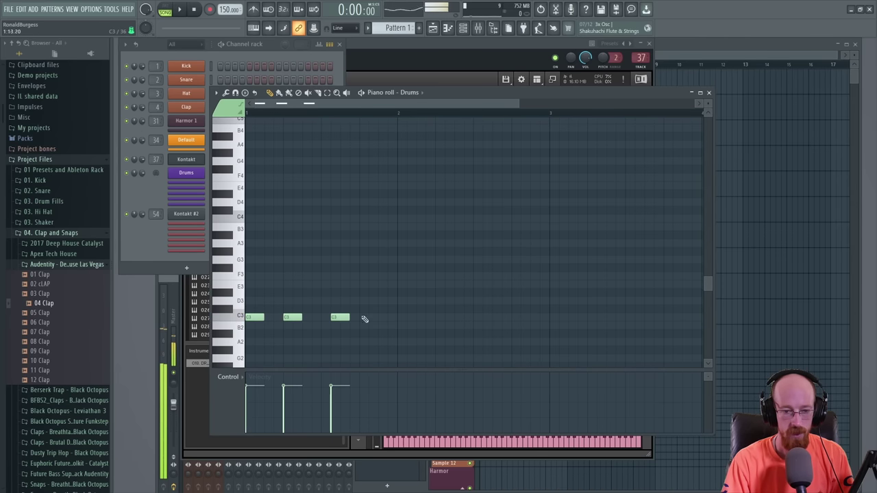
left_click(365, 318)
scroll(413, 317, "down", 2)
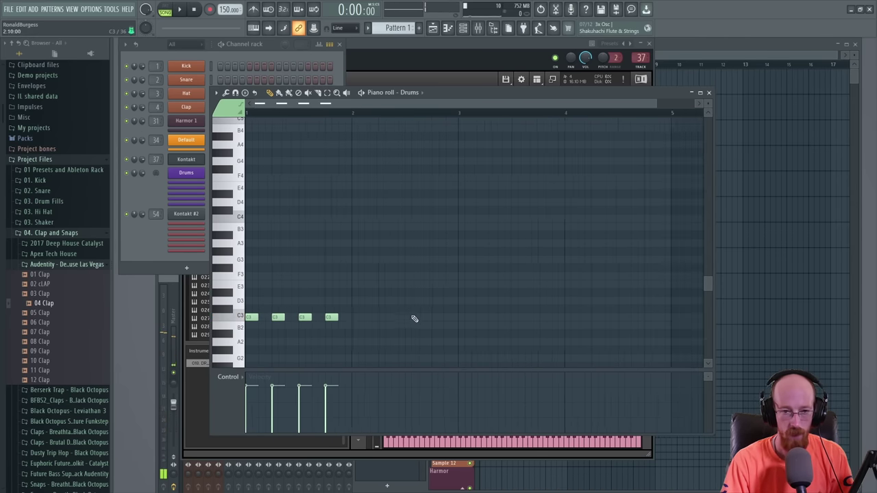
- Duplicate the four C3 notes into bar 2, add an extra C3 note at the bar's end, and play the pattern
left_click_drag(369, 299, 235, 353)
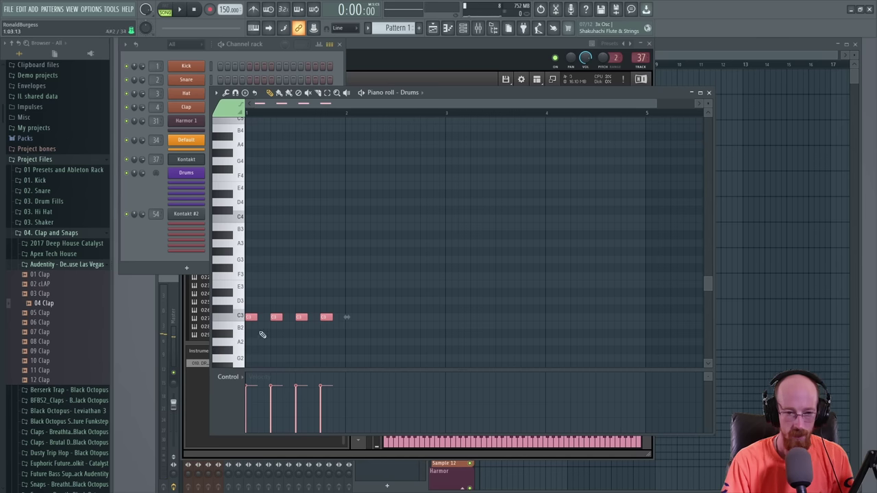
key("ctrl+b")
left_click(436, 330)
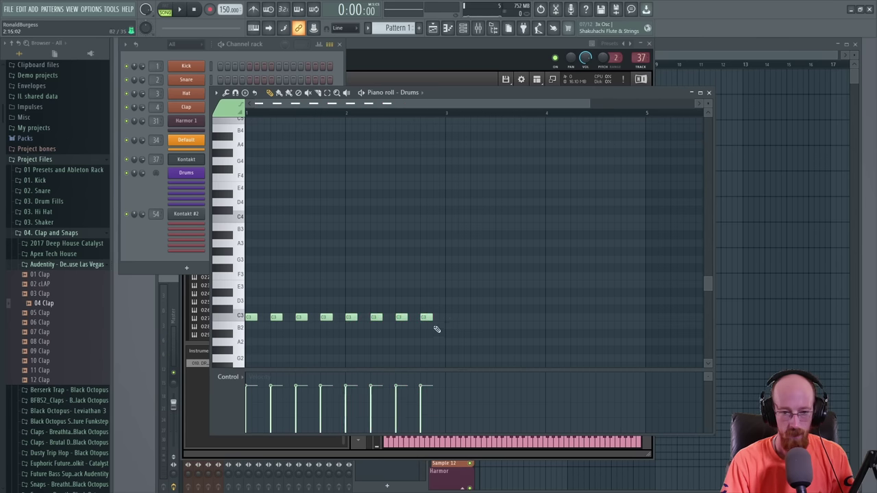
left_click(437, 319)
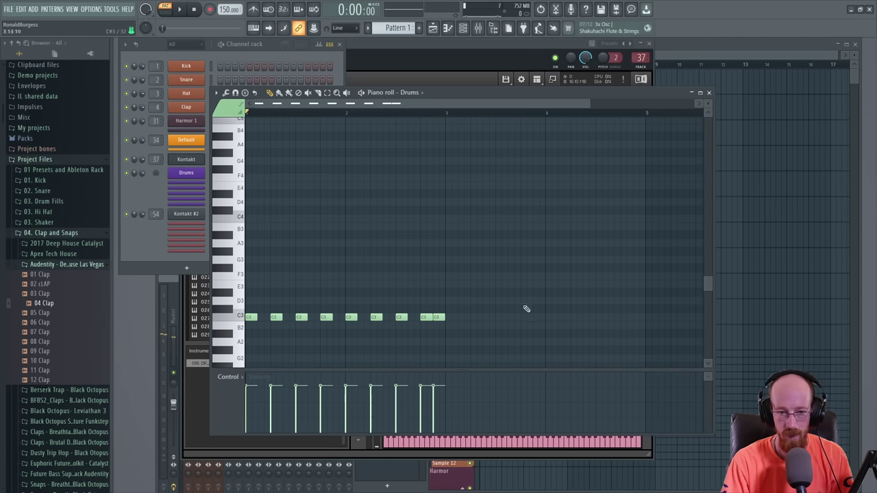
key("space")
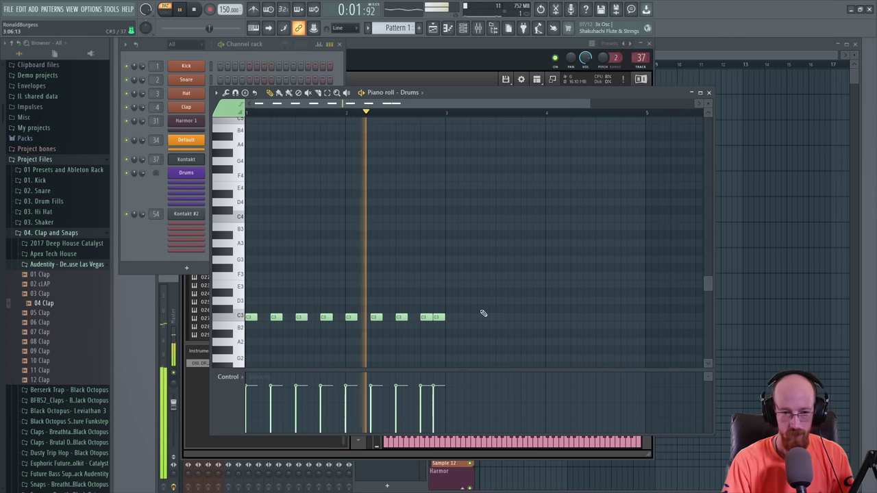
key("space")
- Shorten the second-to-last C3 note in bar 2, copy it slightly earlier for a quick double hit, and play the pattern
scroll(430, 324, "up", 5)
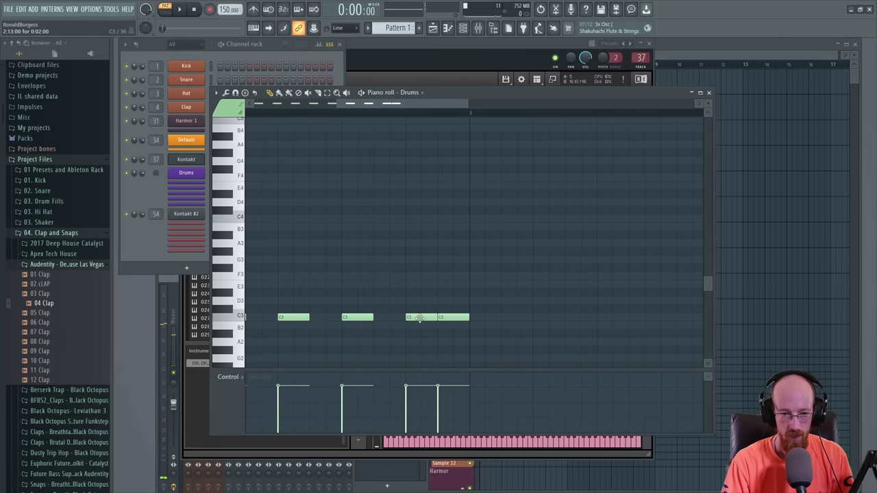
mouse_move(420, 318)
left_mouse_down()
mouse_move(404, 317)
mouse_move(430, 318)
left_mouse_up()
key("space")
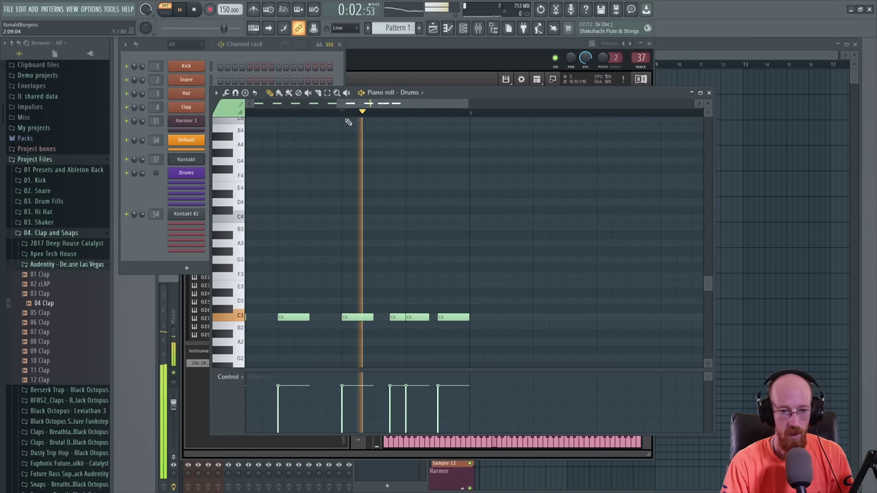
scroll(377, 207, "down", 4)
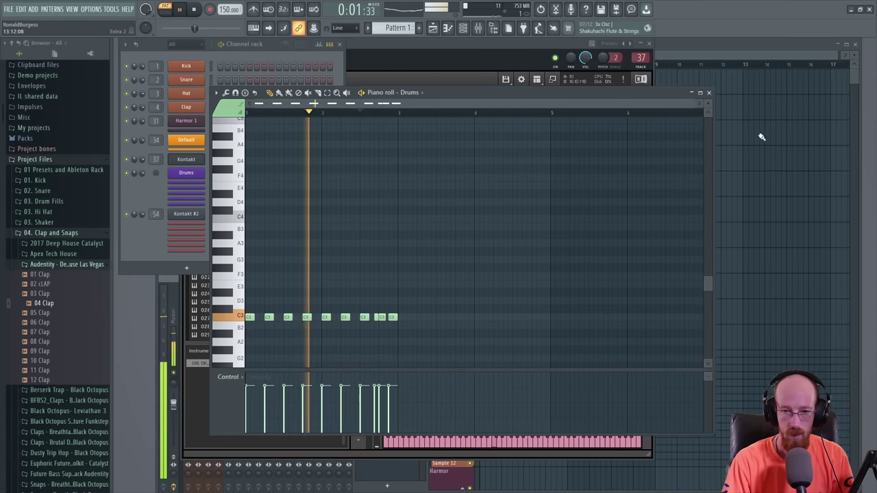
- Close the piano roll and Kontakt, and place Pattern 1 clips on the Master track at bars 1 and 3
left_click(709, 94)
left_click(710, 48)
left_click_drag(525, 85, 414, 88)
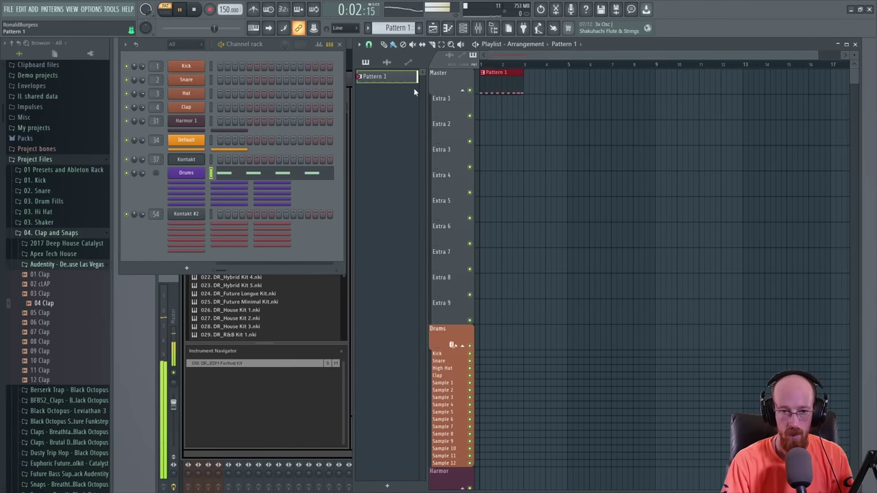
key("space")
left_click(531, 84)
left_click_drag(551, 87, 549, 87)
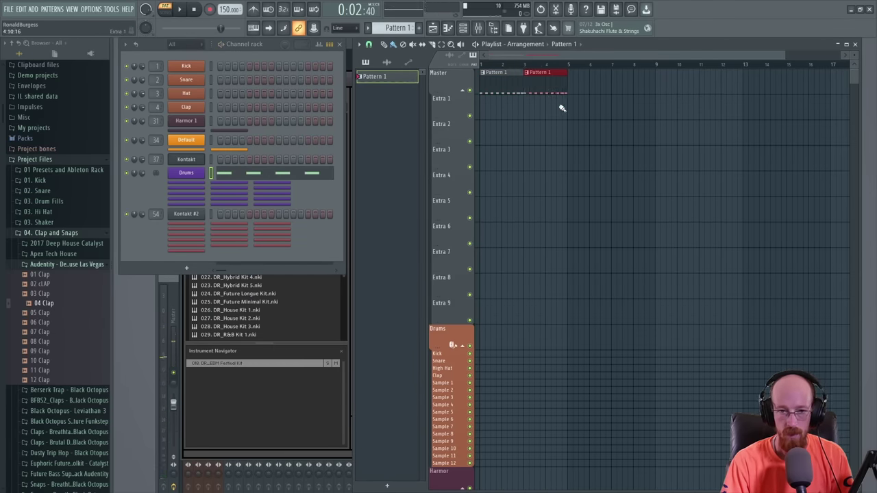
- Make the Pattern 1 clip at bar 3 unique as Pattern 2 and bring up its Drums piano roll
left_click(559, 67)
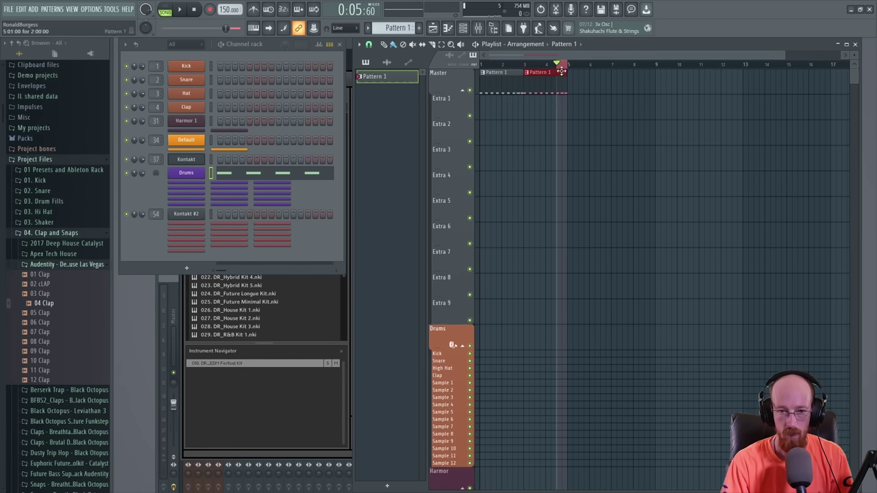
left_click(281, 177)
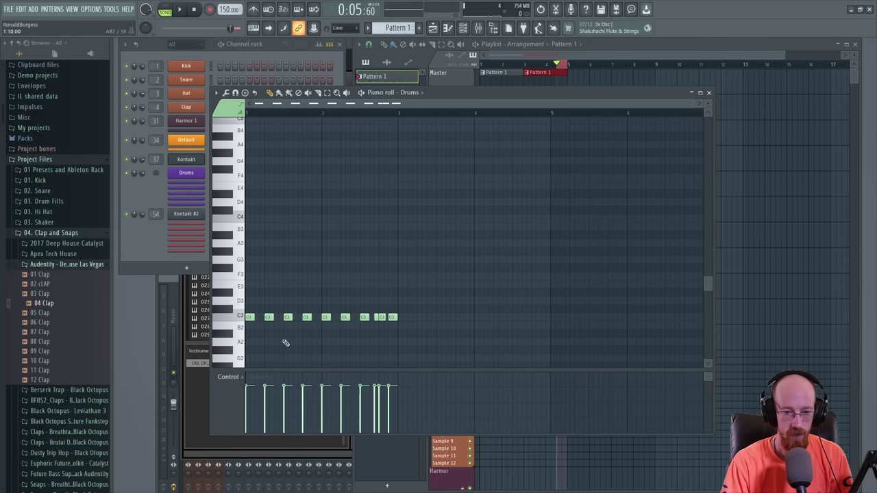
scroll(302, 294, "down", 1)
left_click(529, 73)
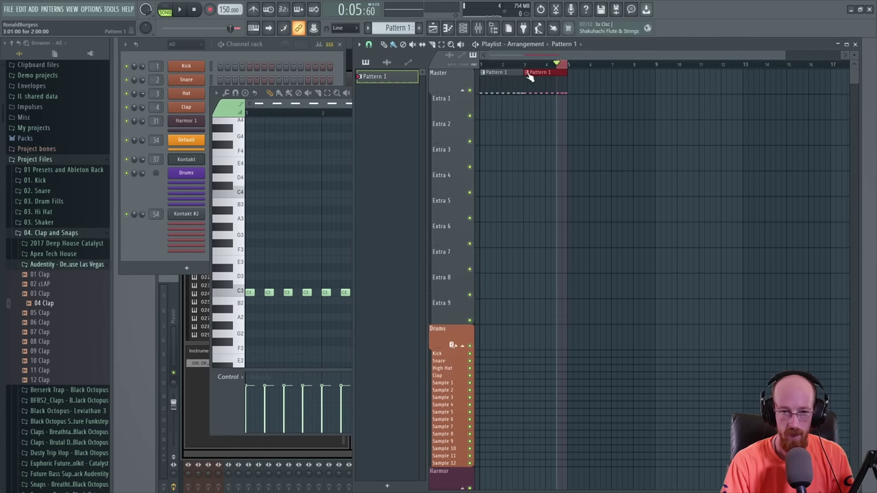
left_click(527, 73)
key("u")
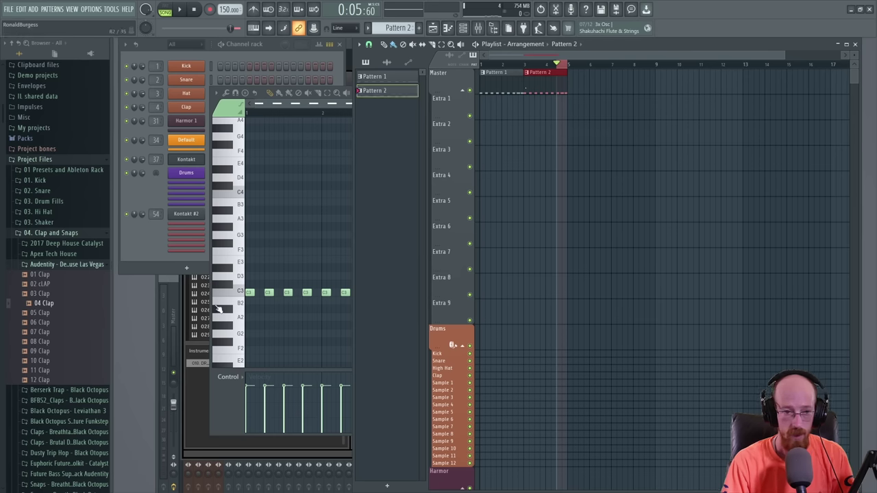
left_click(232, 386)
left_click(225, 386)
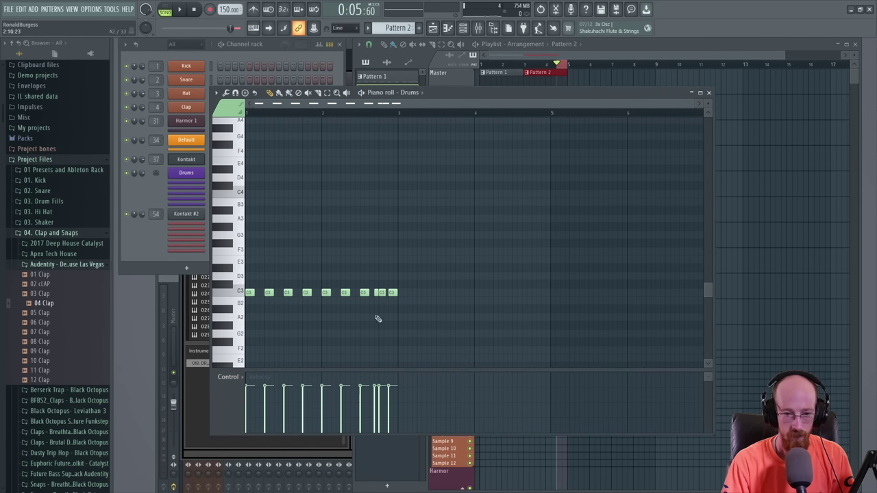
- Audition the drum kit's sounds on the lower keys from C3 down to C1
left_click(224, 291)
left_click(228, 317)
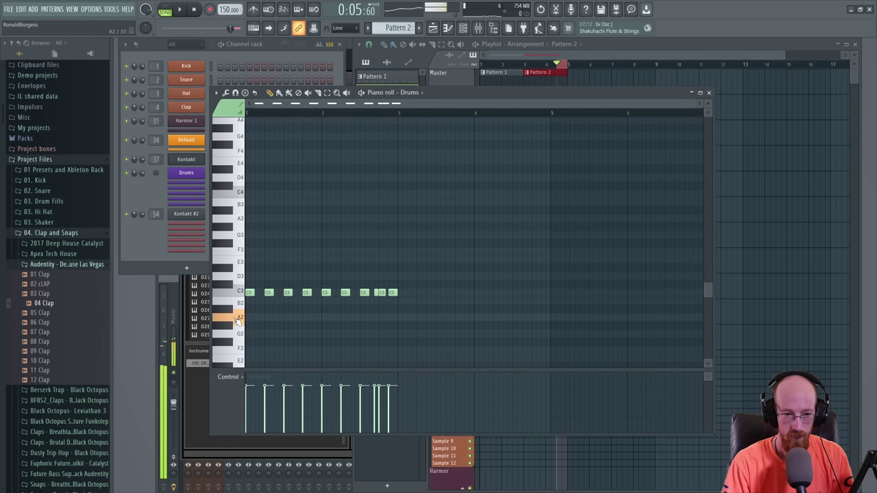
left_click(230, 334)
left_click(230, 344)
scroll(241, 329, "down", 4)
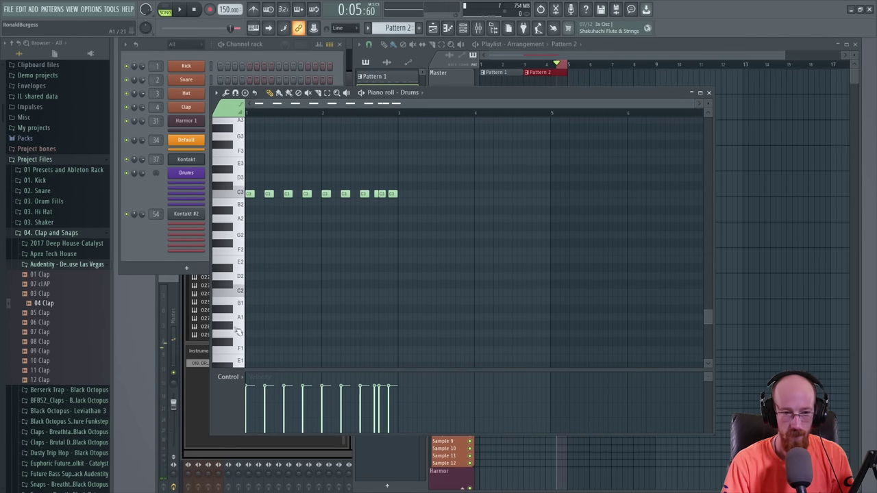
left_click(238, 294)
scroll(238, 297, "down", 2)
left_click(238, 312)
left_click(238, 326)
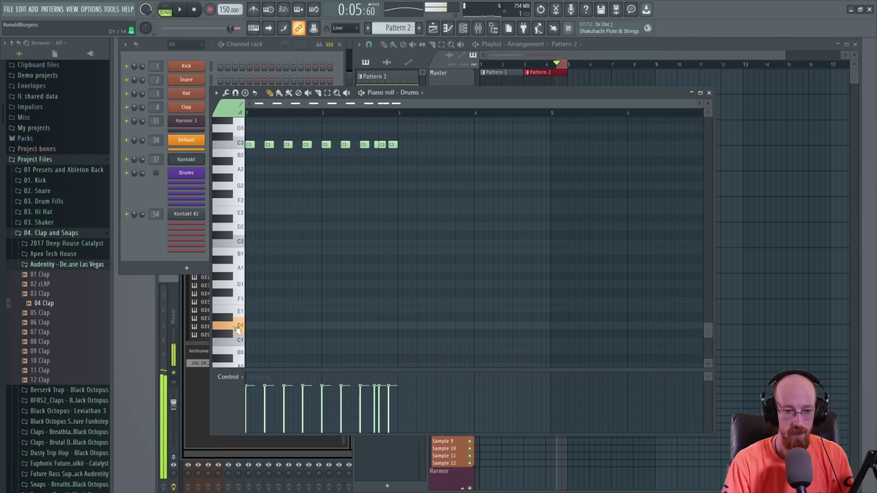
left_click(239, 340)
left_click(238, 264)
scroll(239, 264, "up", 9)
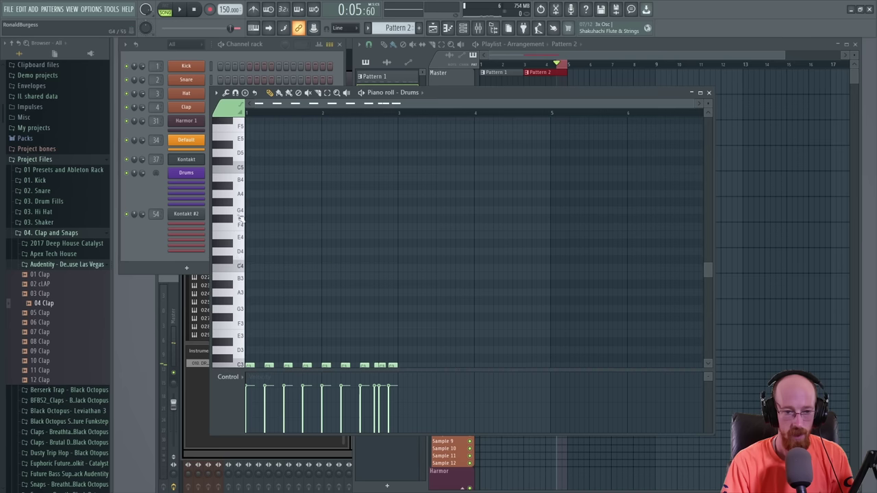
- Audition the drum kit's sounds on the upper keys from octave 4 up to octave 7
left_click(239, 243)
mouse_move(237, 244)
left_mouse_down()
mouse_move(239, 335)
mouse_move(242, 168)
left_mouse_up()
left_click(240, 154)
left_click(240, 127)
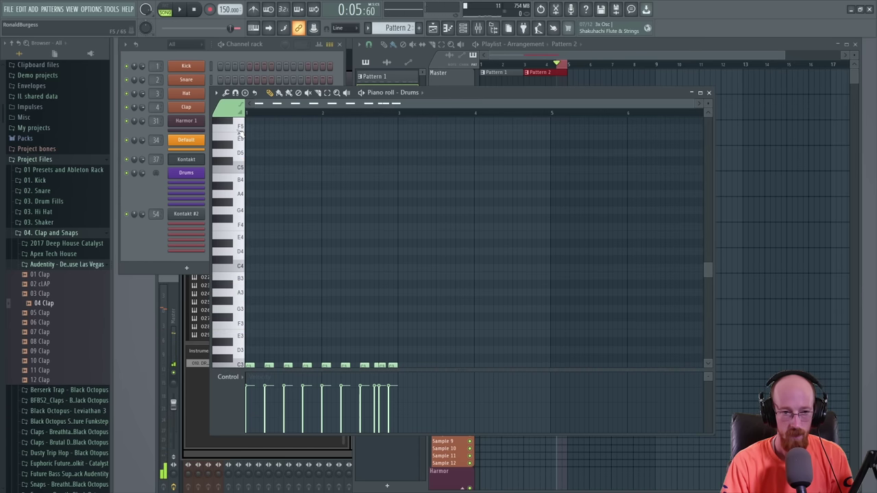
left_click_drag(240, 128, 240, 138)
scroll(239, 167, "up", 3)
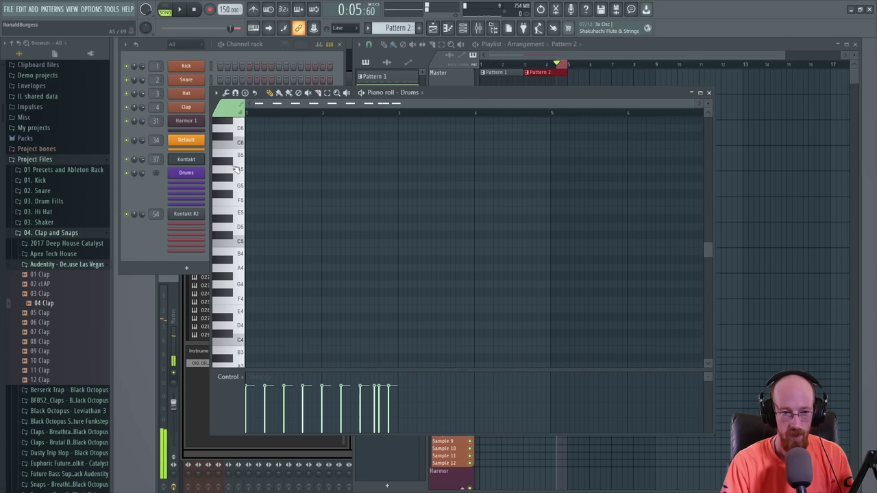
left_click(238, 144)
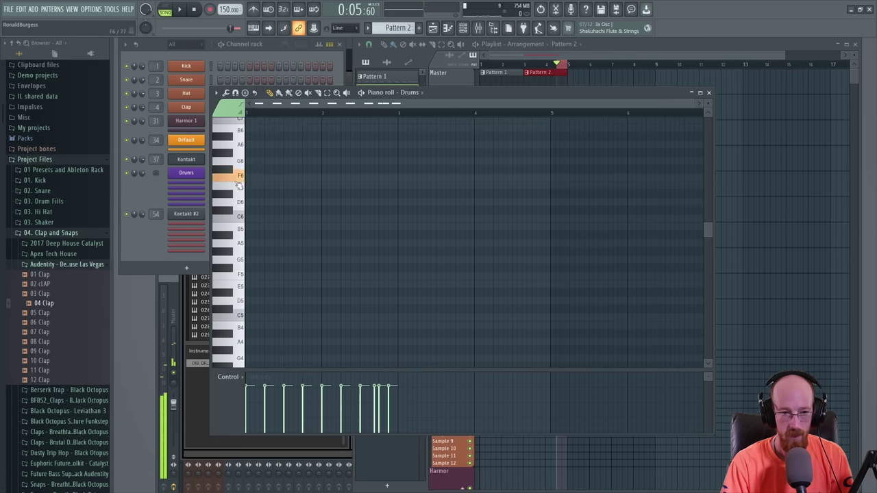
scroll(243, 190, "up", 4)
scroll(243, 190, "down", 2)
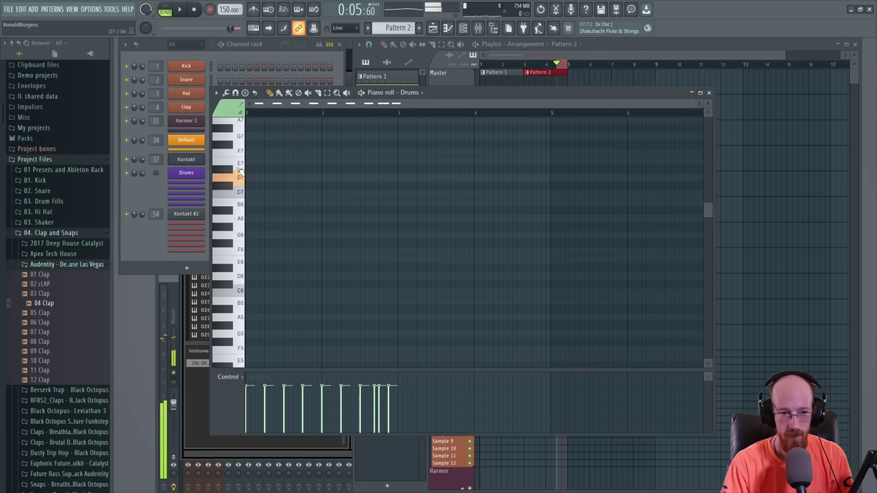
scroll(301, 243, "down", 3)
scroll(313, 254, "down", 3)
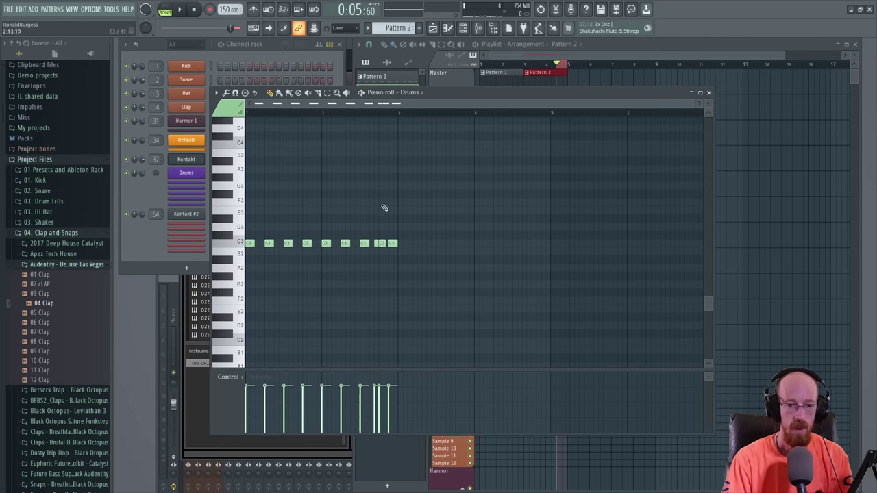
- Delete the second note of the closely spaced C3 pair in bar 2 of Pattern 2, playing the part before and after
scroll(378, 243, "up", 4)
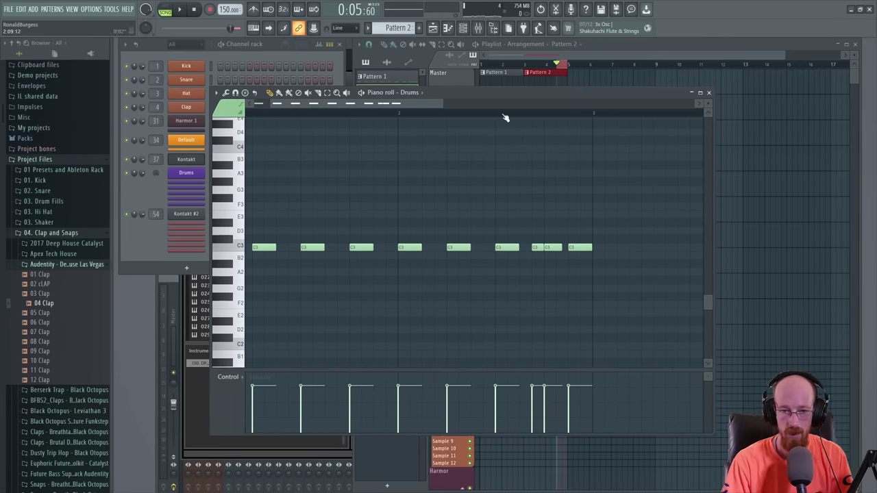
key("space")
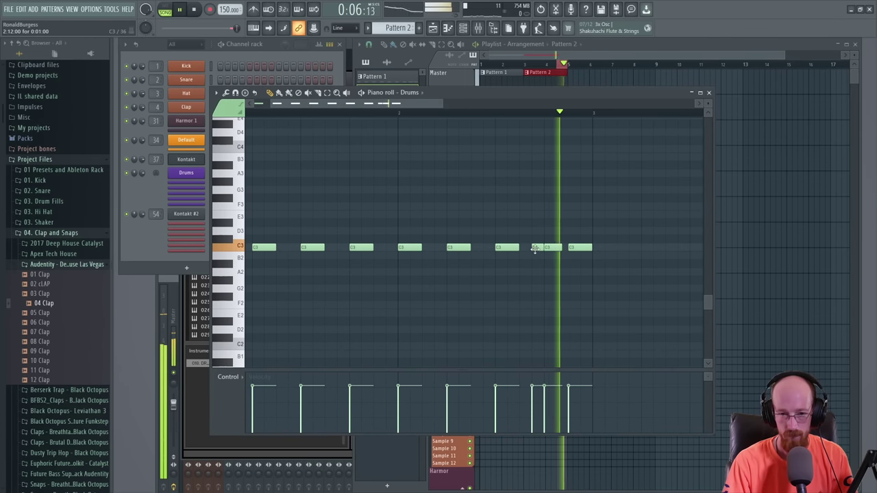
key("space")
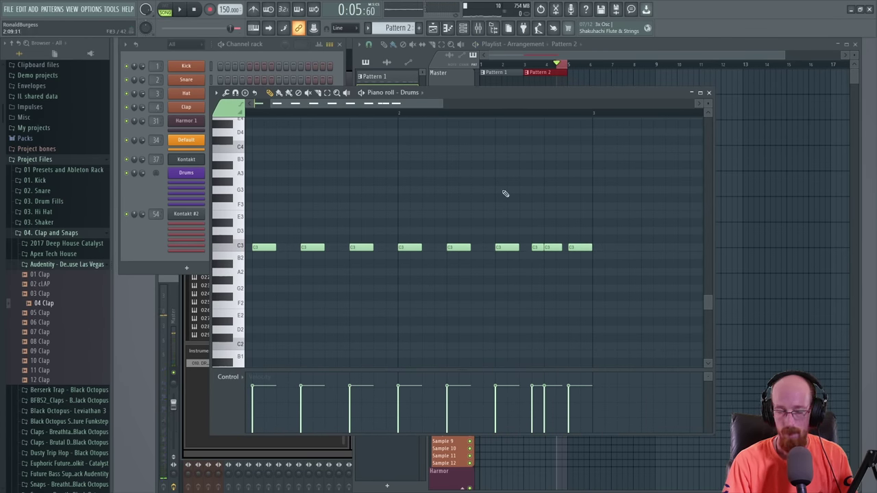
mouse_move(553, 247)
left_mouse_down()
mouse_move(542, 249)
mouse_move(548, 257)
left_mouse_up()
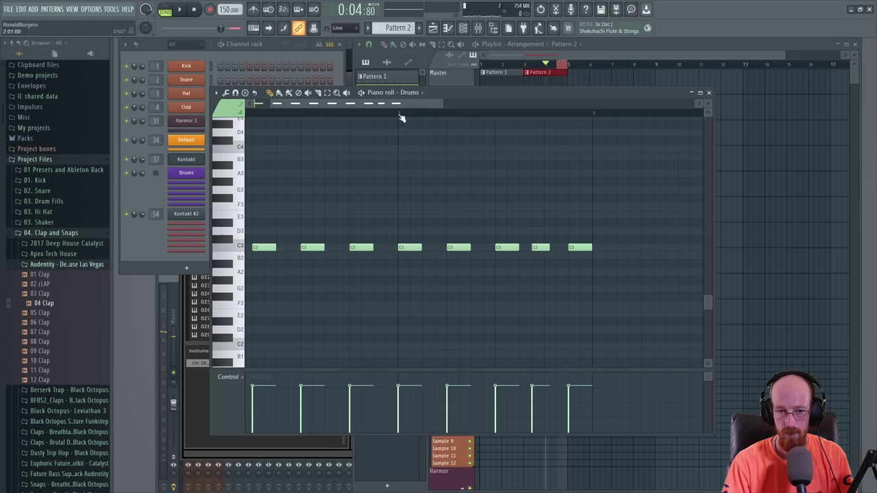
key("space")
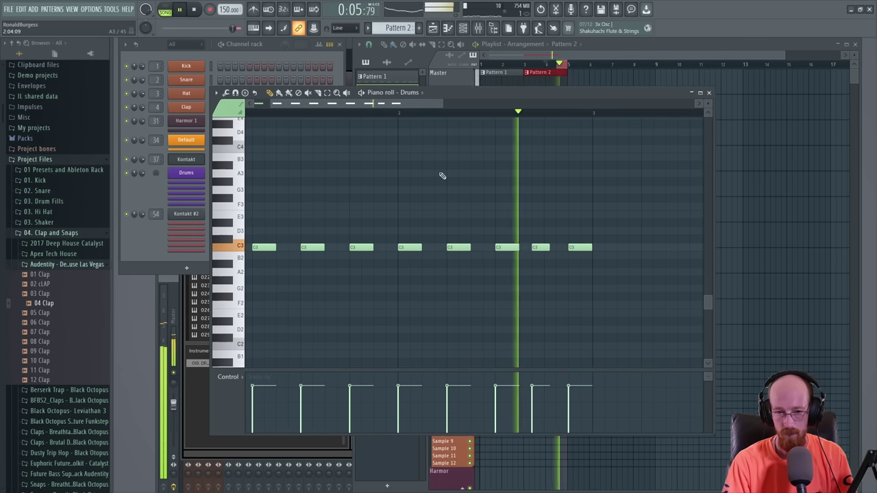
key("space")
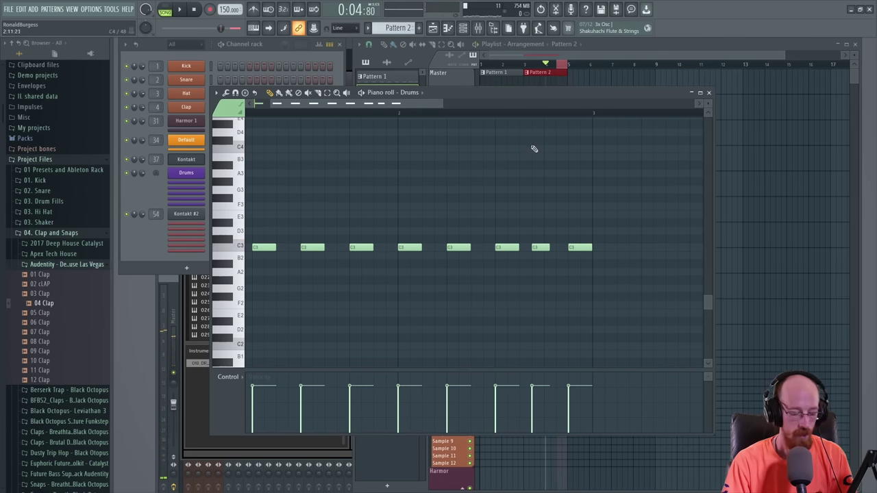
- Select both playlist clips and copy the Pattern 1 and Pattern 2 pair to start at bar 5
left_click(593, 46)
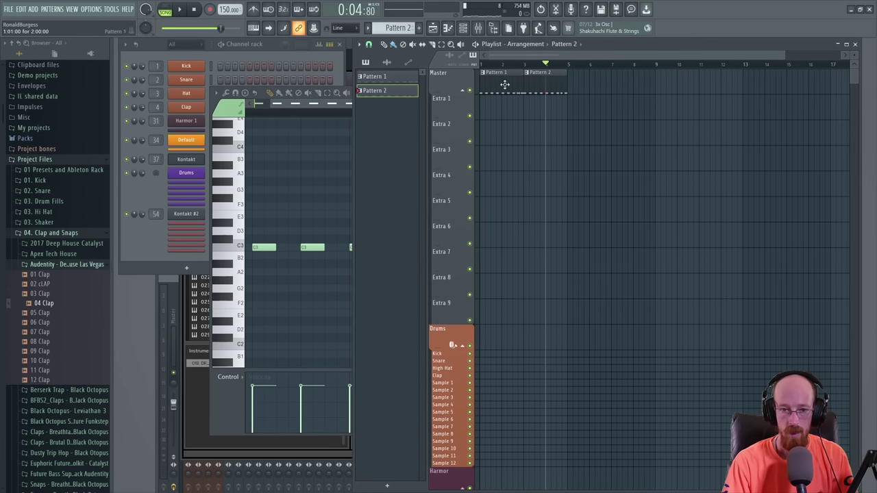
key("ctrl+a")
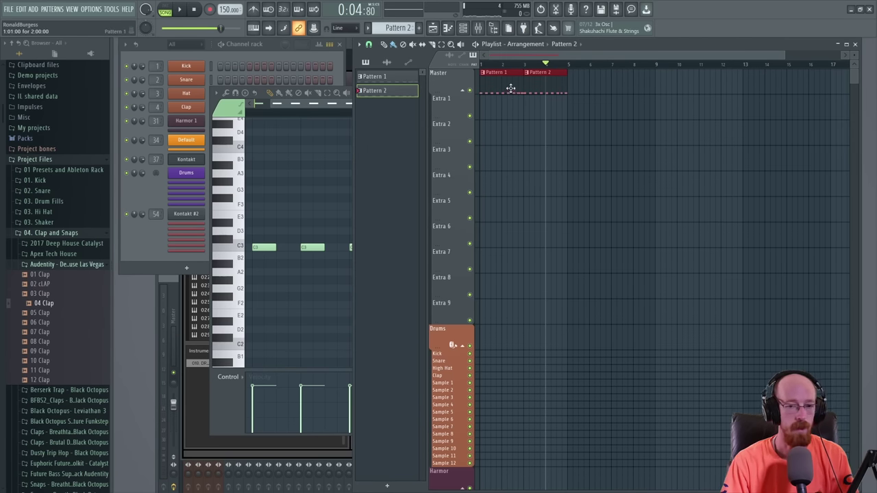
left_click_drag(510, 88, 623, 77)
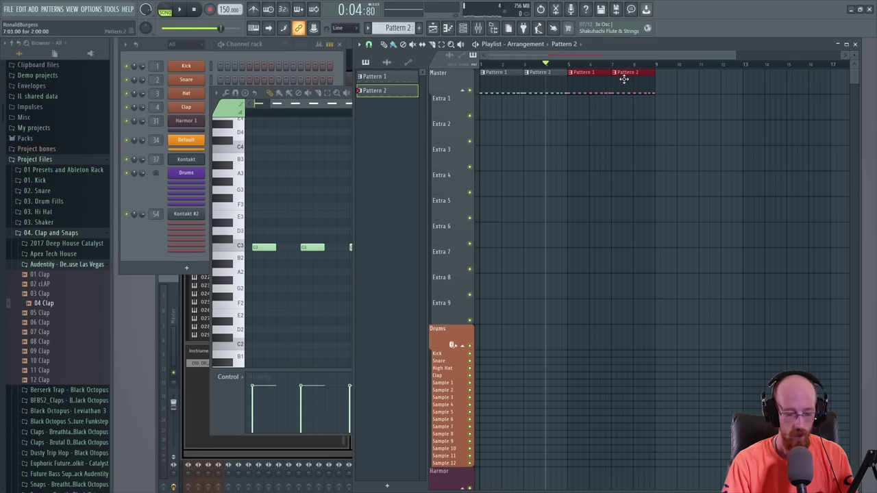
- Merge the selected Pattern 1 and Pattern 2 copies at bar 5 into one playlist clip
key("ctrl+g")
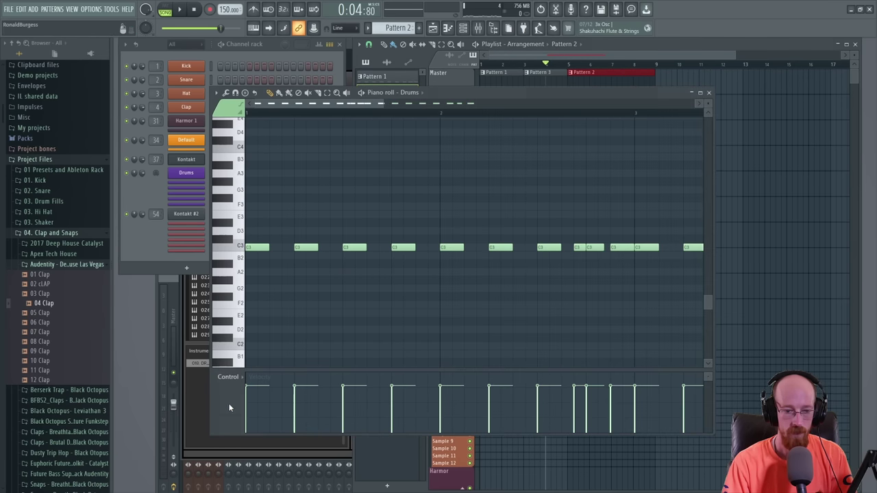
- Audition the drum kit's sounds on the keys from C#4 up to F#5 in the Drums piano roll
left_click(231, 221)
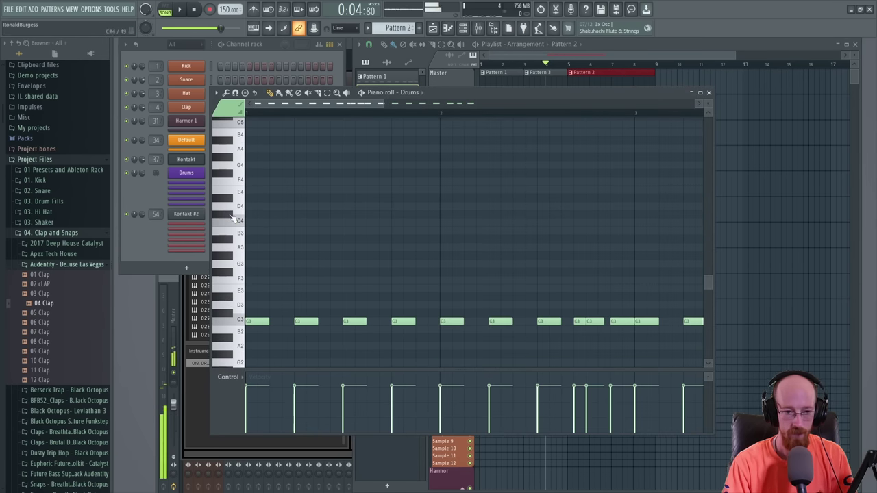
left_click(230, 174)
left_click(231, 145)
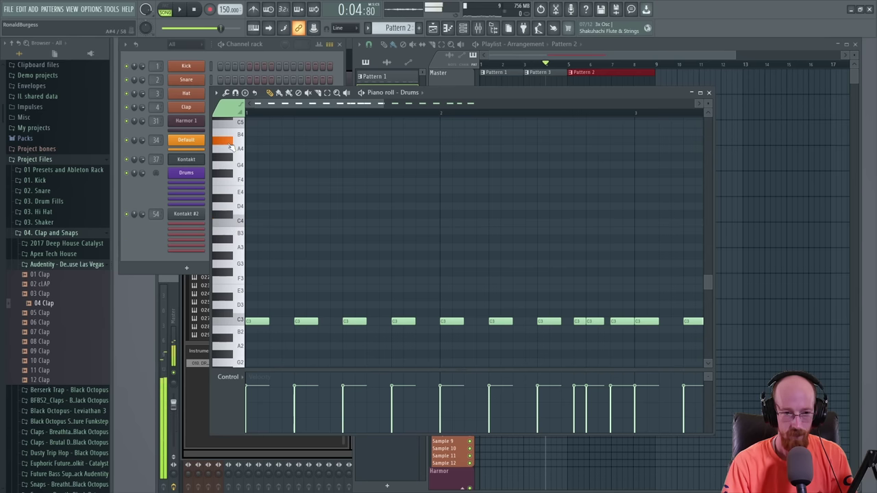
scroll(231, 185, "up", 3)
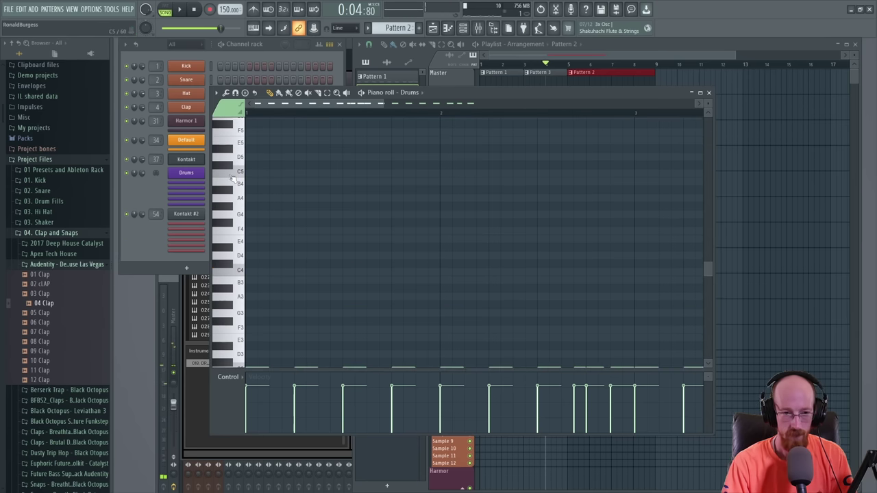
left_click(231, 180)
scroll(231, 185, "up", 4)
left_click(228, 204)
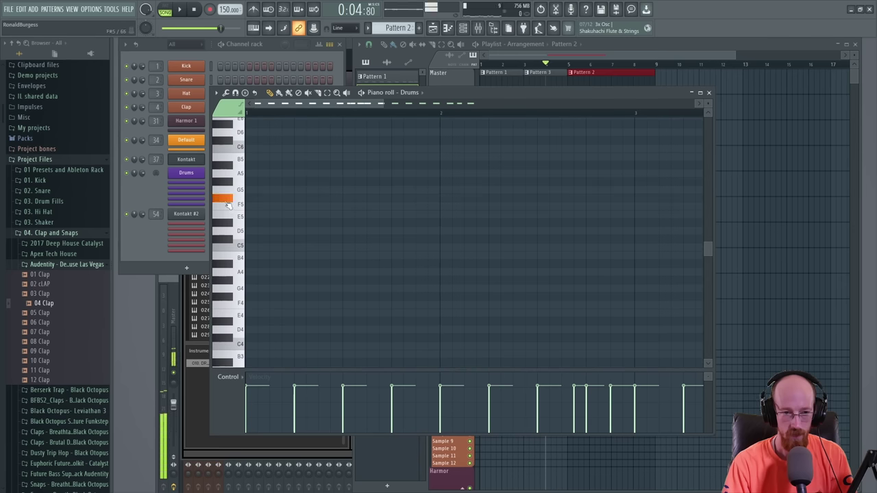
left_click(231, 207)
left_click(230, 207)
left_click(228, 202)
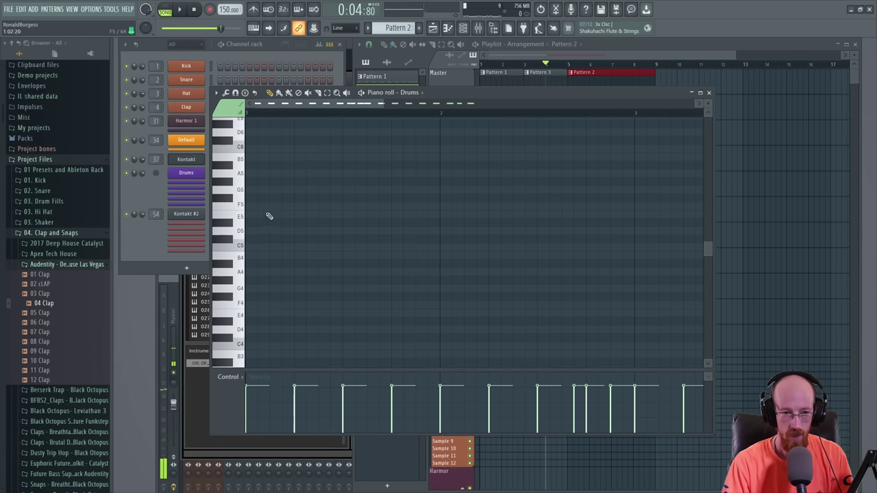
- Place an F5 note at the start of bar 1 and set its length to a sixteenth
left_click(254, 206)
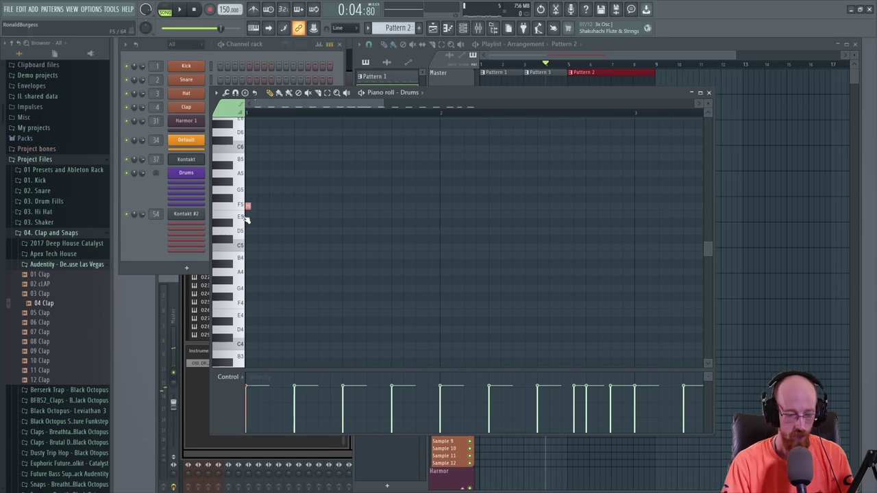
scroll(261, 206, "up", 3)
left_click_drag(261, 204, 272, 227)
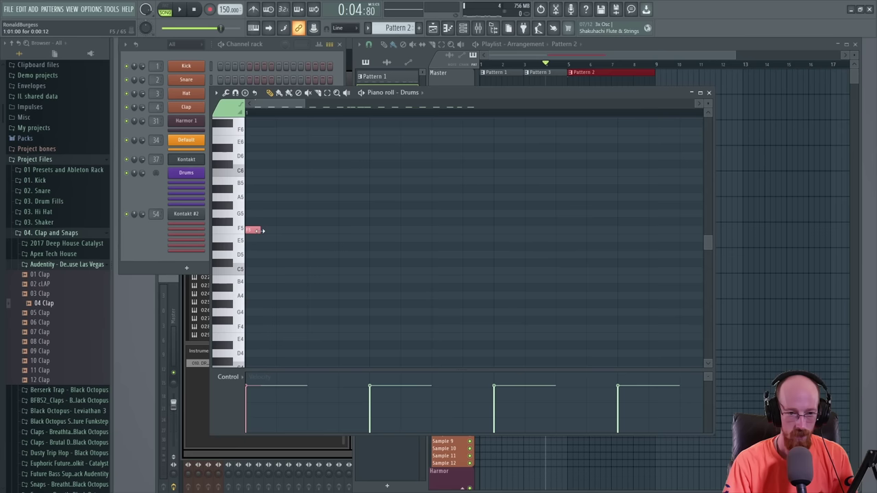
scroll(281, 238, "down", 2, "ctrl")
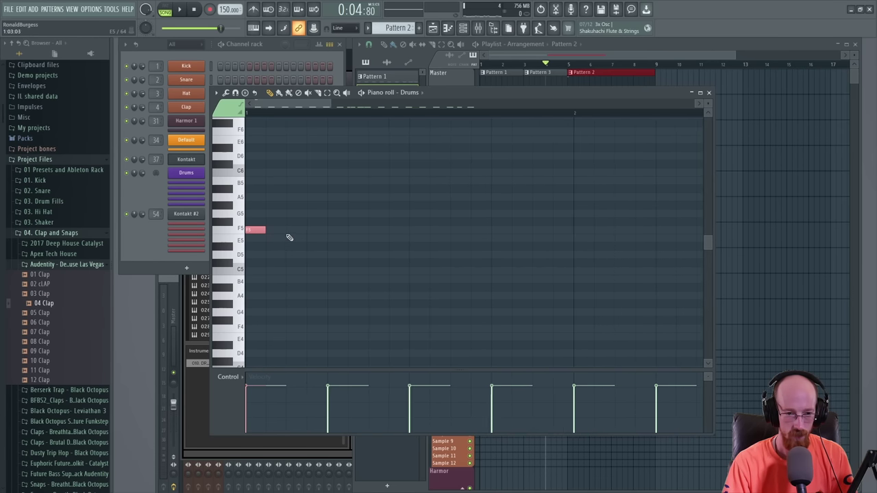
- Duplicate the F5 note into 16 consecutive sixteenths that fill bar 1, and play the pattern
key("ctrl+b")
key("ctrl+b")
key("ctrl+b")
key("ctrl+a")
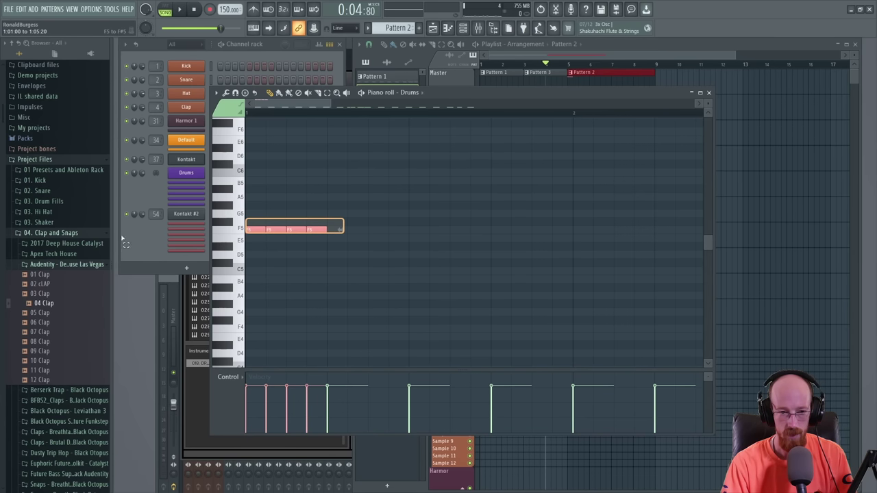
key("ctrl+b")
key("ctrl+b")
key("ctrl+b")
key("space")
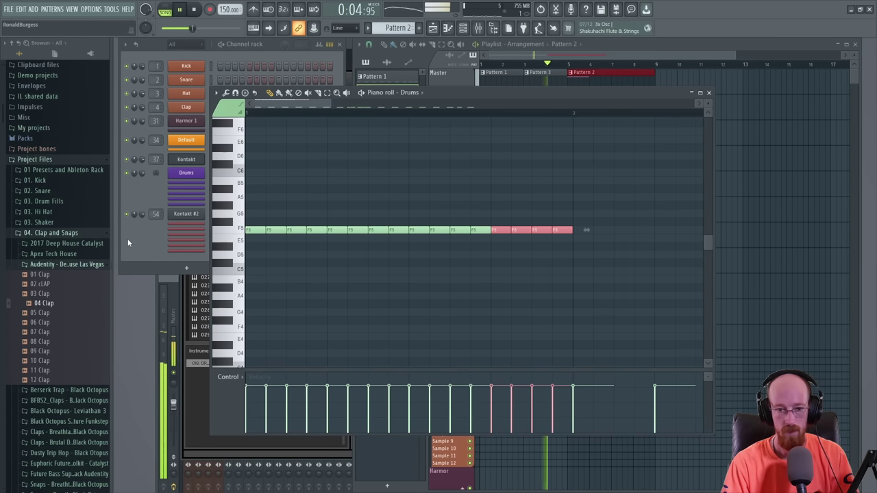
scroll(301, 181, "down", 2, "ctrl")
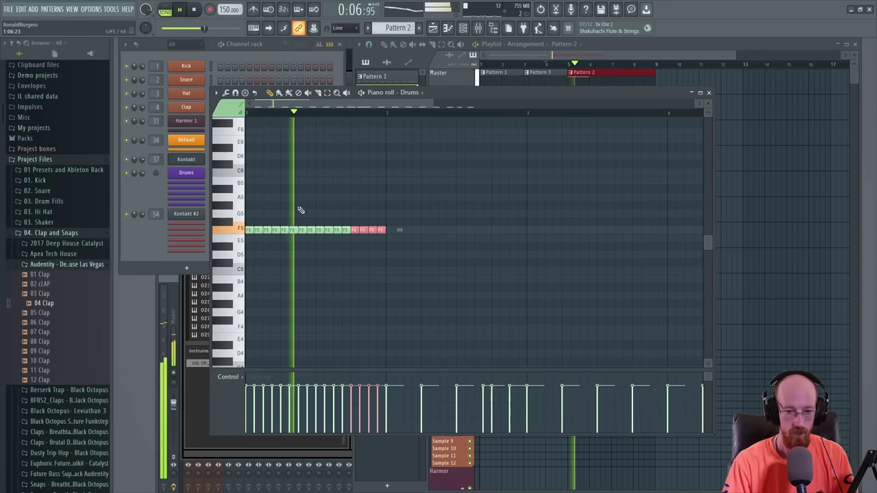
- Select all of bar 1's F5 notes and lower their velocities along a gently waving curve
left_click_drag(394, 219, 203, 261)
key("space")
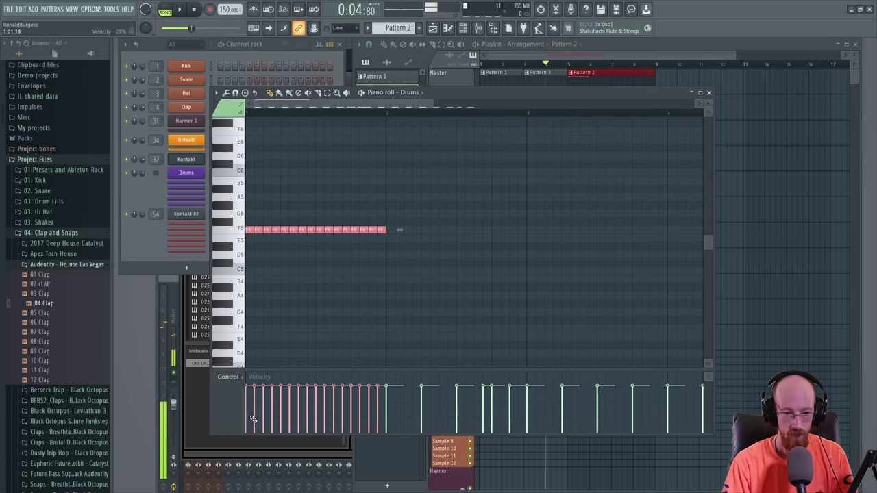
mouse_move(248, 419)
left_mouse_down()
mouse_move(323, 421)
mouse_move(374, 412)
mouse_move(385, 400)
mouse_move(281, 411)
left_mouse_up()
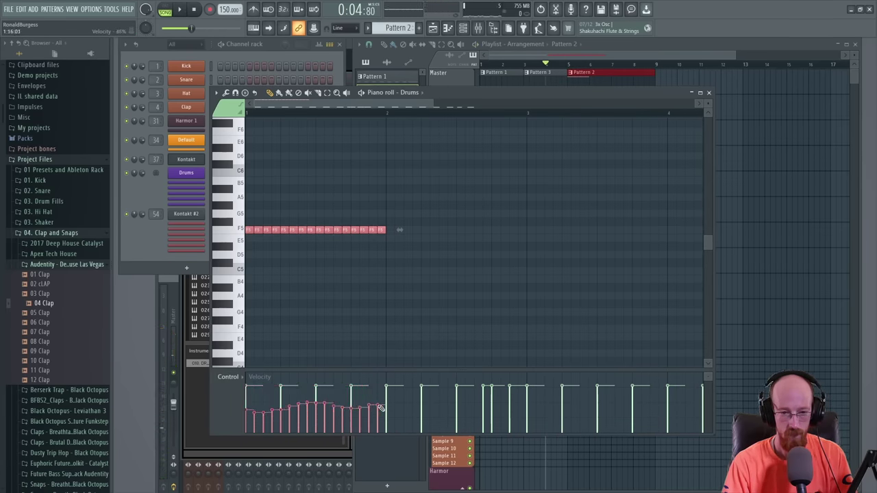
- Copy the bar of F5 sixteenths into bars 2, 3 and 4, and play the pattern from its start
left_click_drag(389, 227, 532, 227)
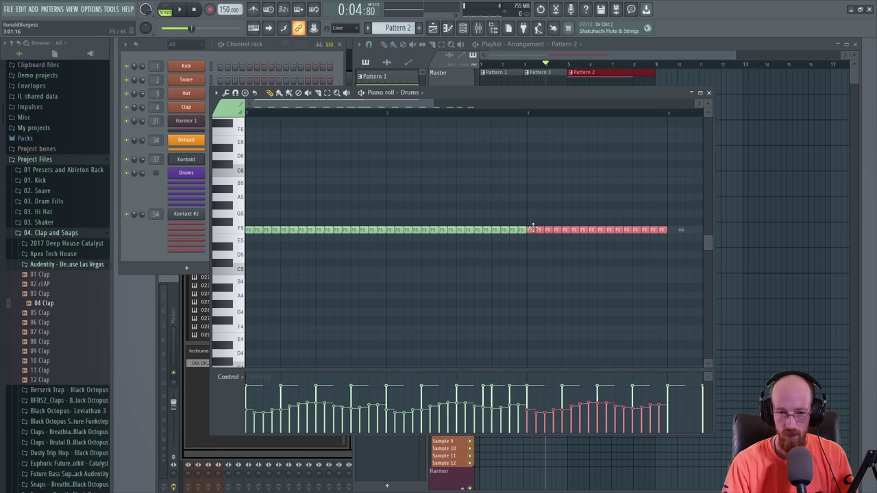
scroll(537, 258, "down", 2)
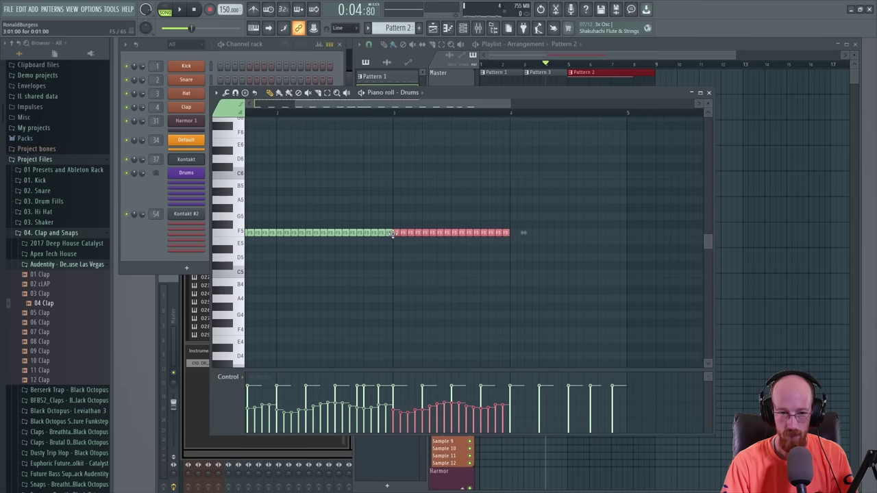
left_click_drag(392, 233, 511, 230)
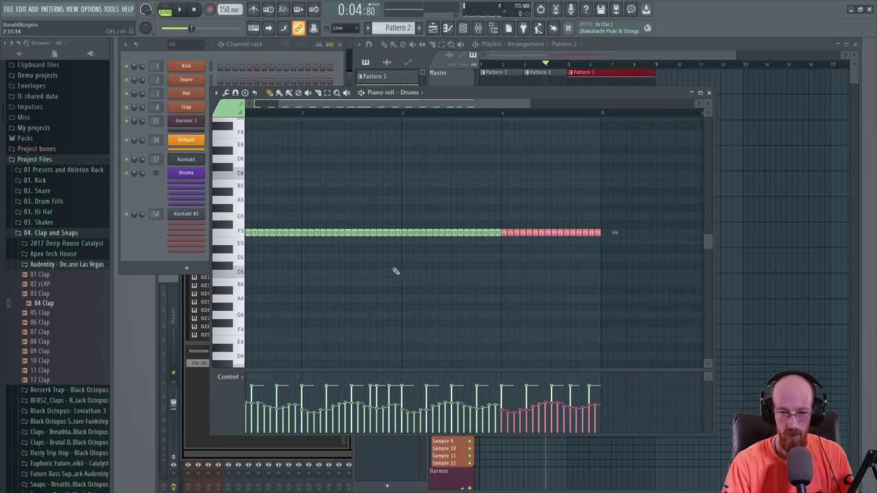
scroll(486, 259, "down", 1)
left_click_drag(301, 115, 111, 172)
key("space")
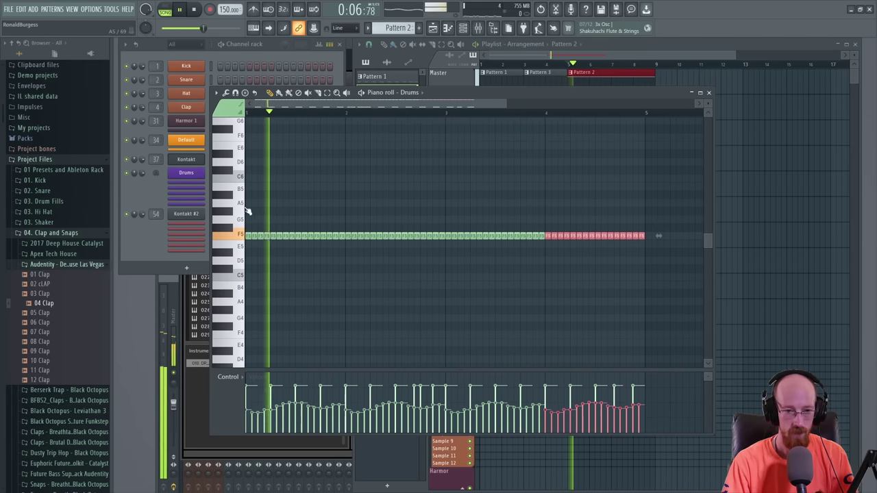
scroll(320, 231, "up", 3)
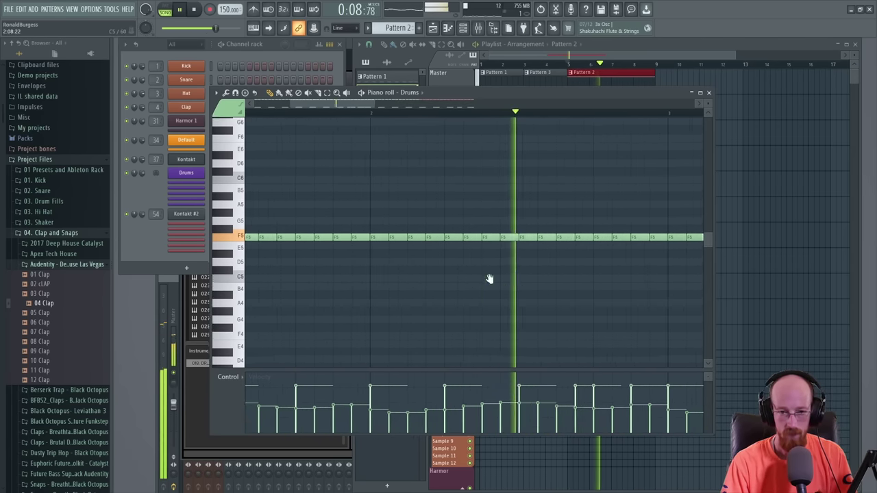
- Shorten the four F5 notes on beat 3 of bar 2 to brief hits, and play from bar 2
key("space")
scroll(489, 278, "up", 1)
left_click_drag(444, 233, 489, 248)
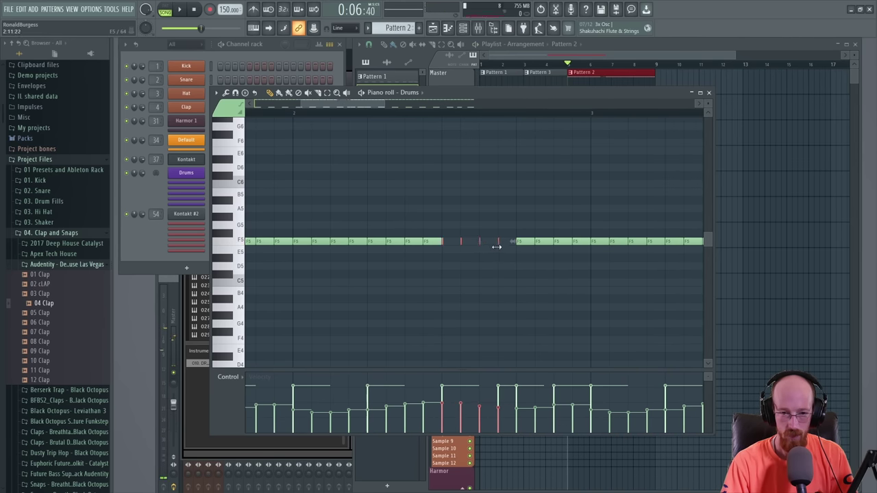
left_click(302, 115)
key("space")
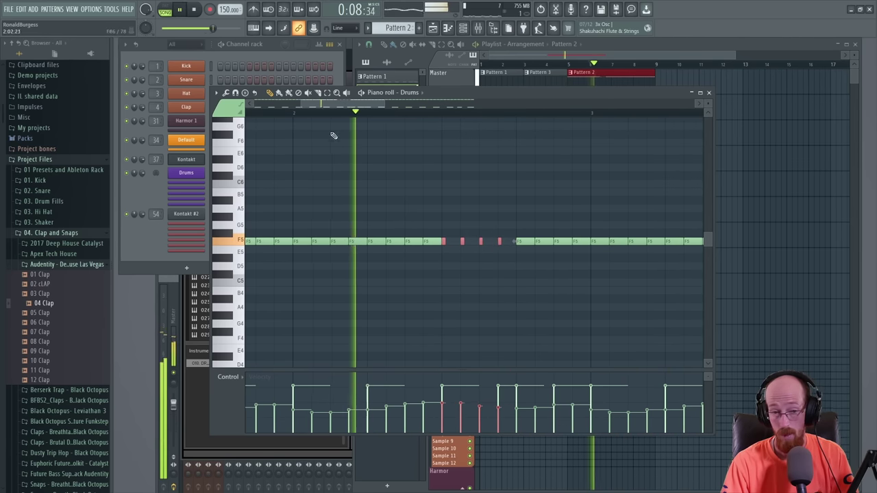
key("space")
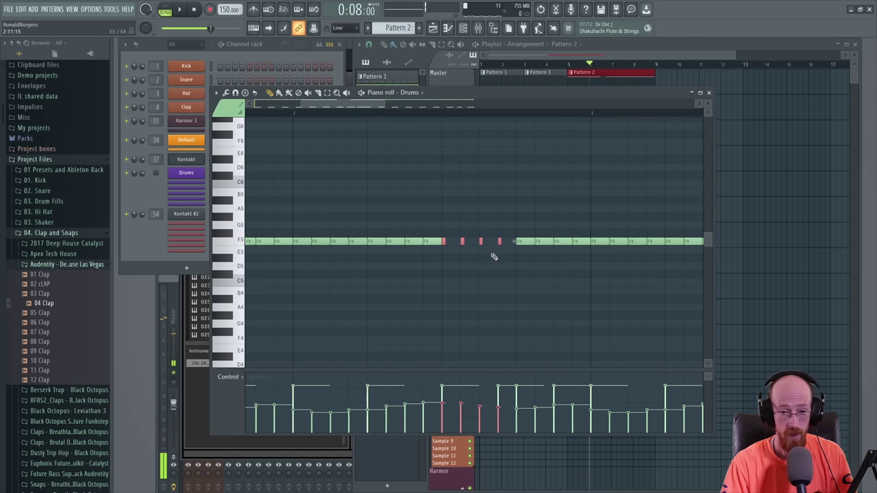
- Add a short F5 hit after the third and after the fourth shortened note on beat 3 of bar 2, and play the roll
scroll(489, 256, "up", 2)
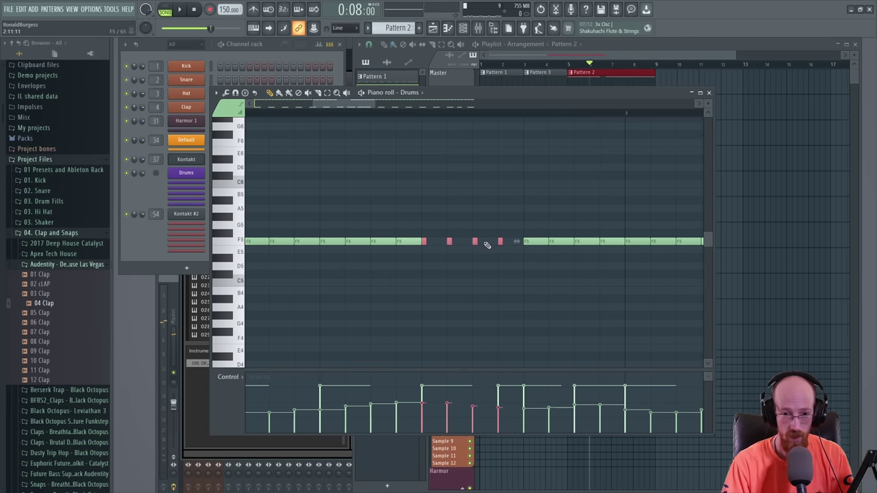
left_click(487, 245)
key("space")
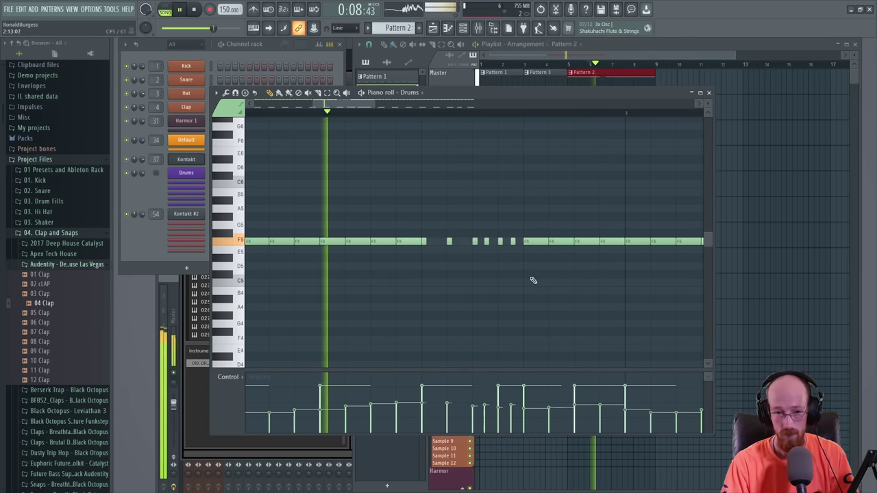
scroll(532, 280, "down", 2)
left_click_drag(591, 286, 434, 284)
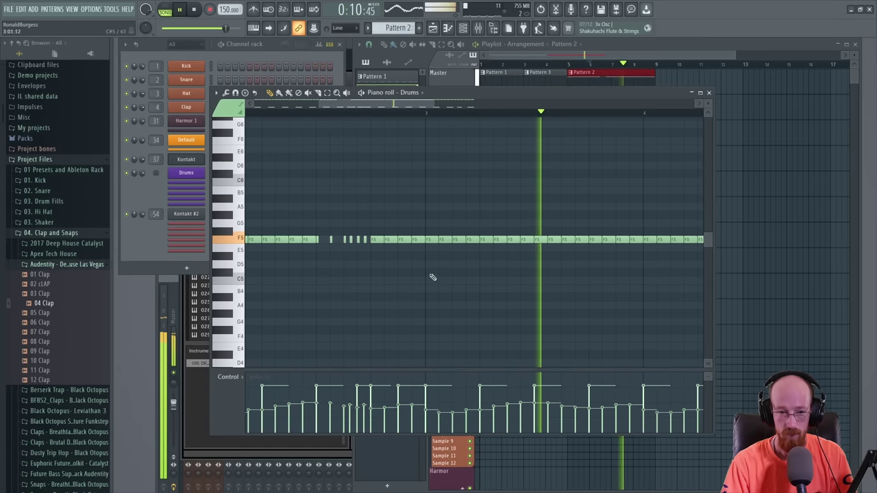
- Add three short D#5 hits under the first, third and last short F5 hits on beat 3 of bar 2, and play them
key("space")
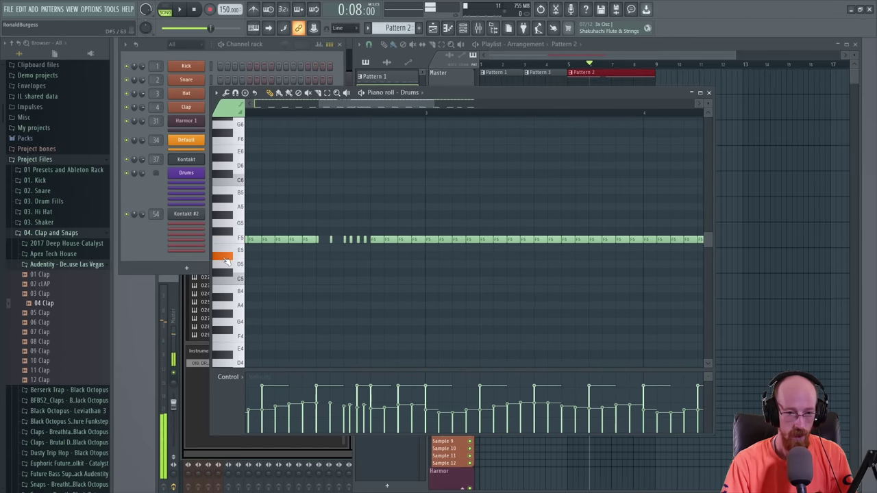
left_click(345, 256)
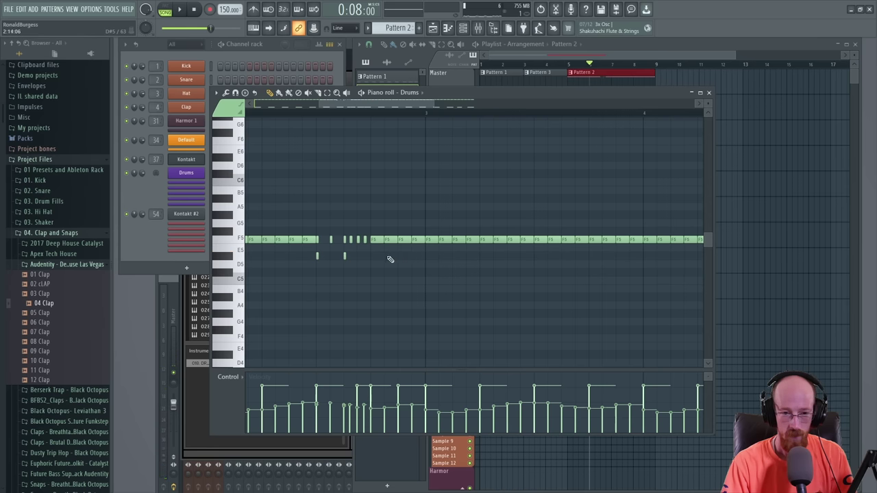
left_click(365, 257)
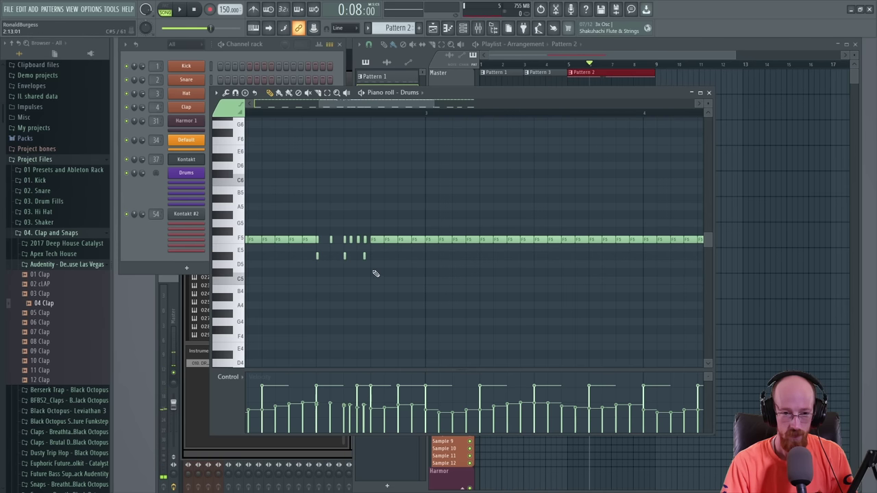
key("space")
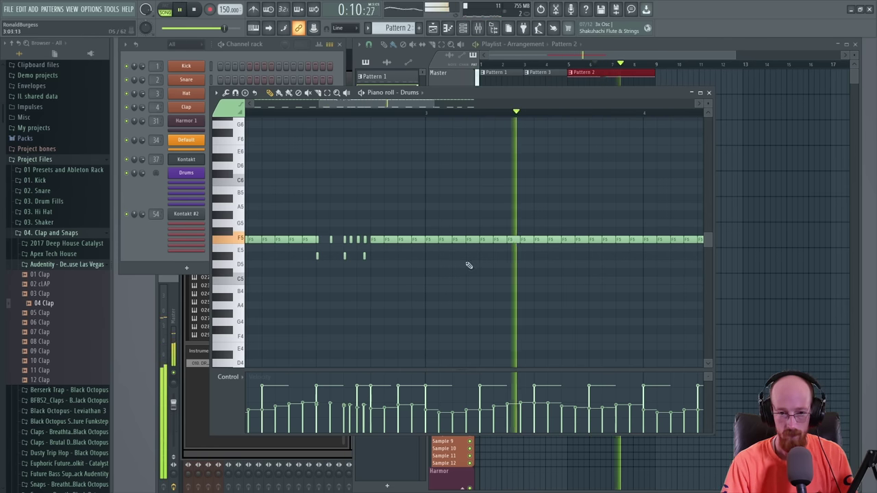
left_click_drag(513, 272, 413, 261)
left_click_drag(579, 259, 366, 258)
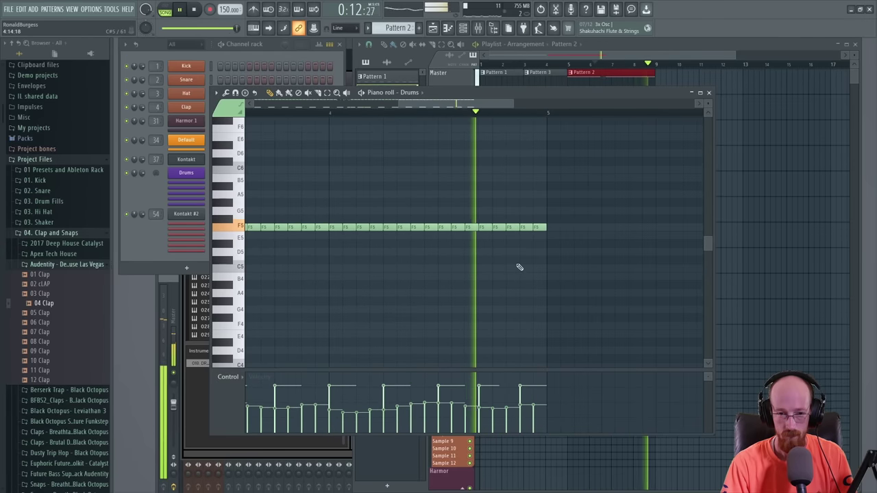
- Move the four F5 notes on beat 3 of bar 4 down to D#5, shorten the third F5 note of beat 4, and play the change
key("space")
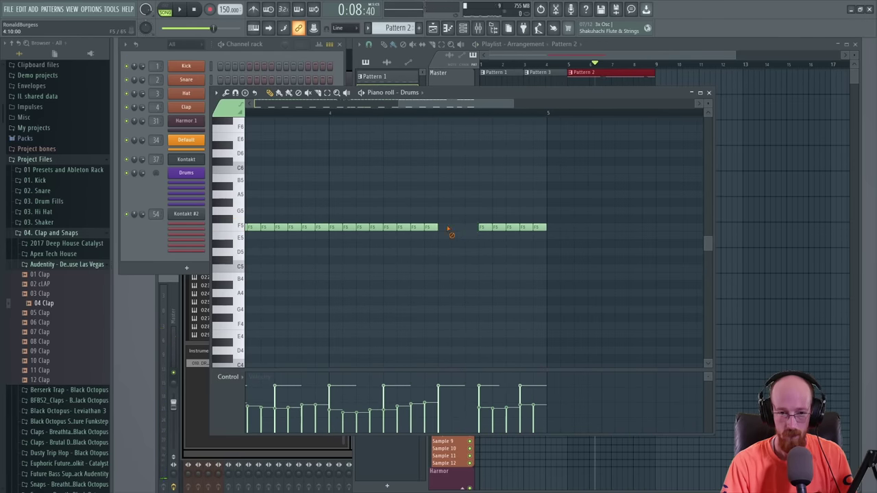
left_click(235, 255)
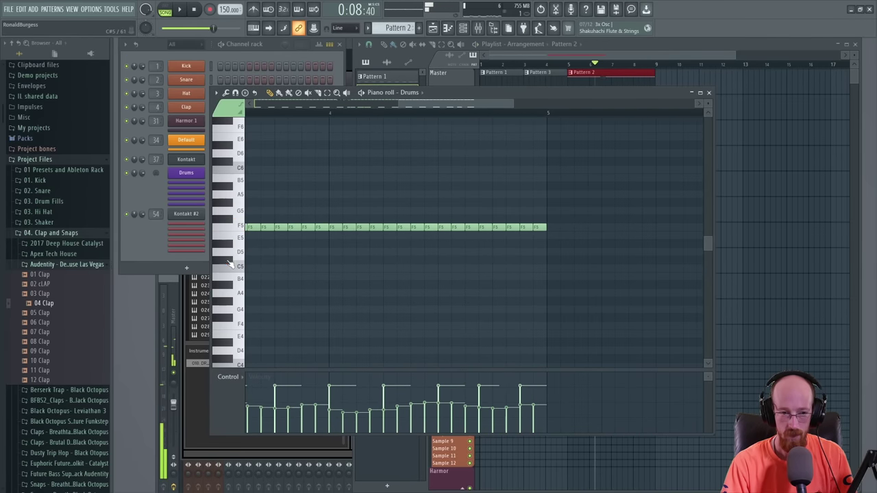
left_click(231, 266)
left_click(230, 274)
left_click(235, 241)
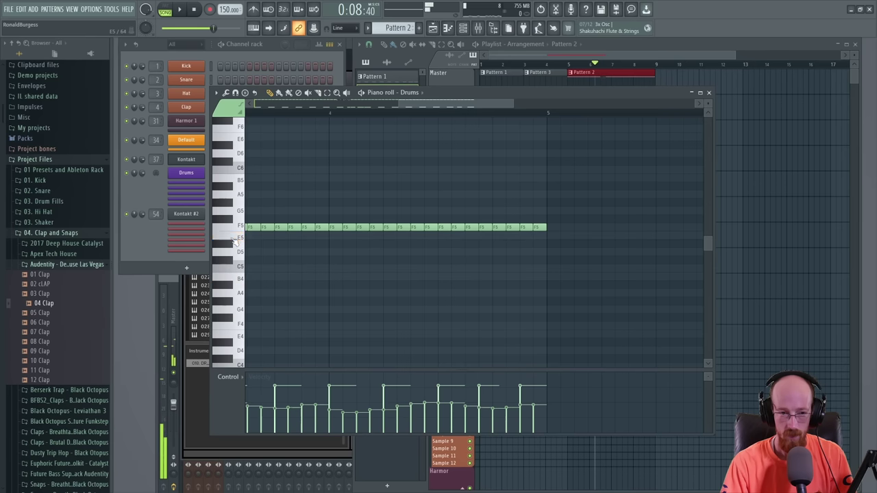
left_click(224, 253)
left_click_drag(442, 220, 485, 244)
key("space")
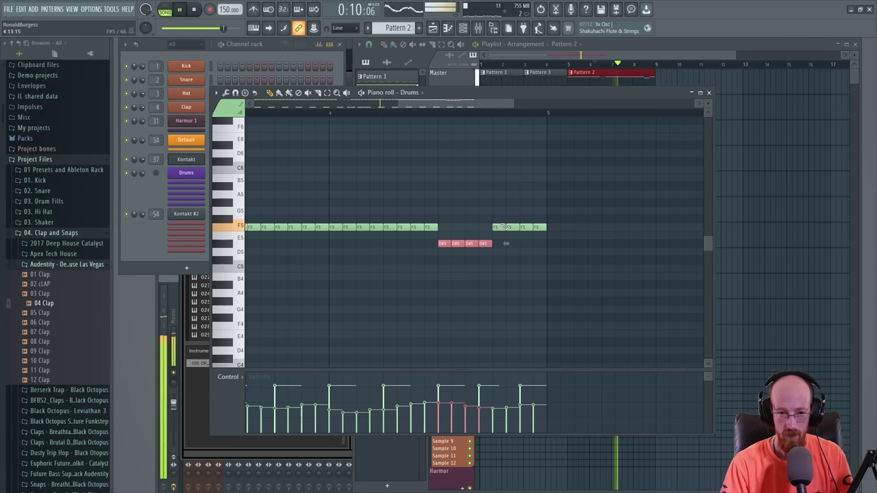
key("ctrl+d")
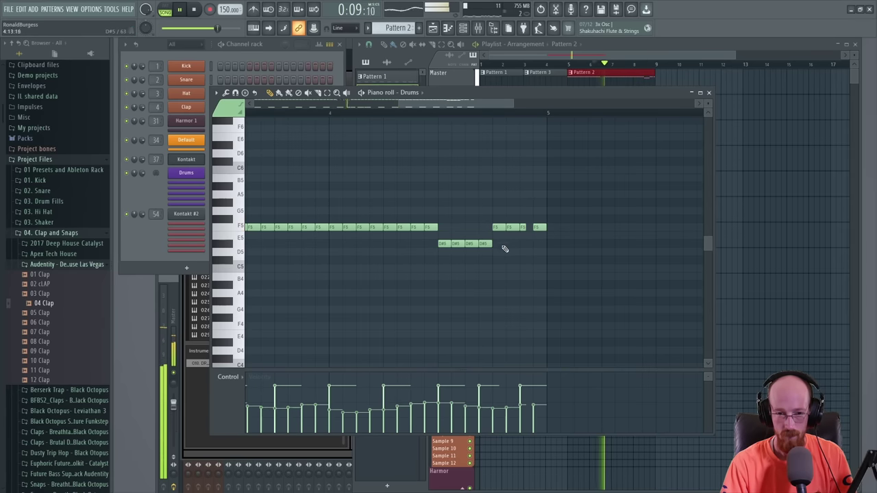
- Duplicate the four D#5 notes on beat 3 of bar 4 onto beat 4, and raise beat 4's velocities in a rising ramp
left_click_drag(504, 248, 440, 251)
key("ctrl+b")
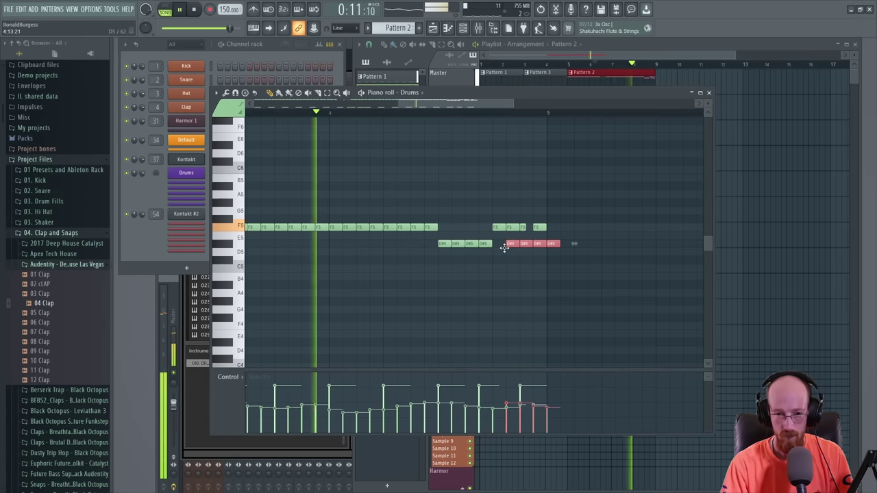
mouse_move(504, 248)
left_mouse_down()
mouse_move(496, 249)
mouse_move(545, 255)
left_mouse_up()
left_click(511, 286, "ctrl")
left_click_drag(491, 392, 540, 385)
left_click(447, 234, "ctrl")
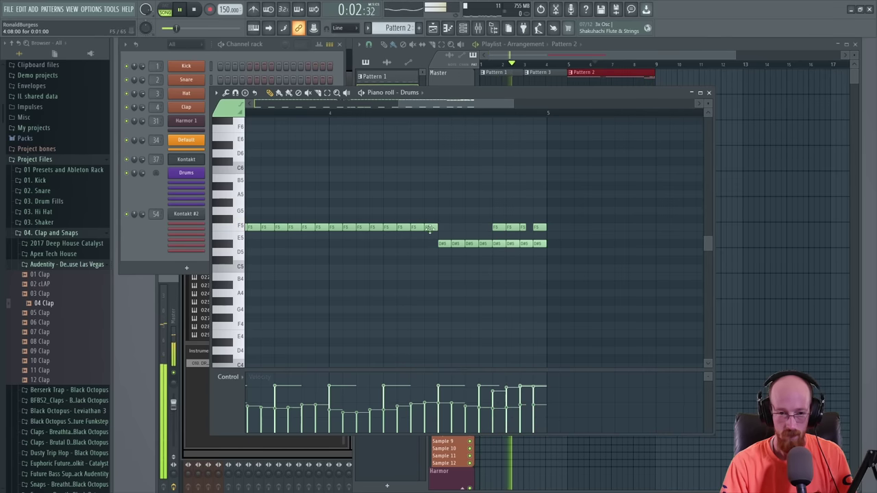
- Copy the four D#5 notes on beat 3 of bar 4 up to F5, play the result, and clear the selection
left_click_drag(446, 219, 488, 254)
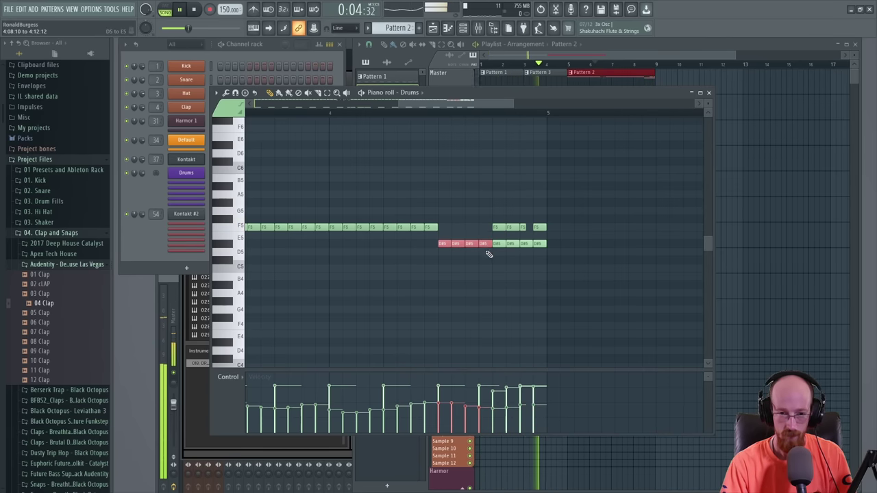
left_click(486, 245, "ctrl+shift")
key("space")
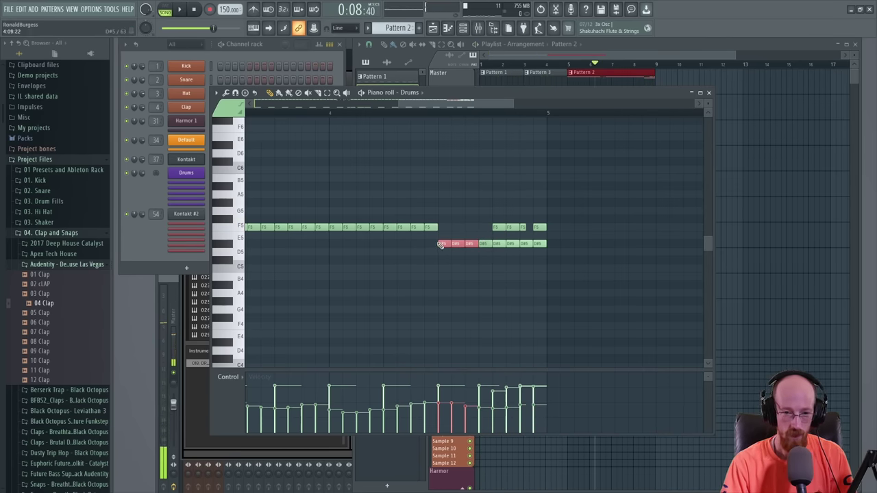
left_click_drag(485, 245, 486, 227)
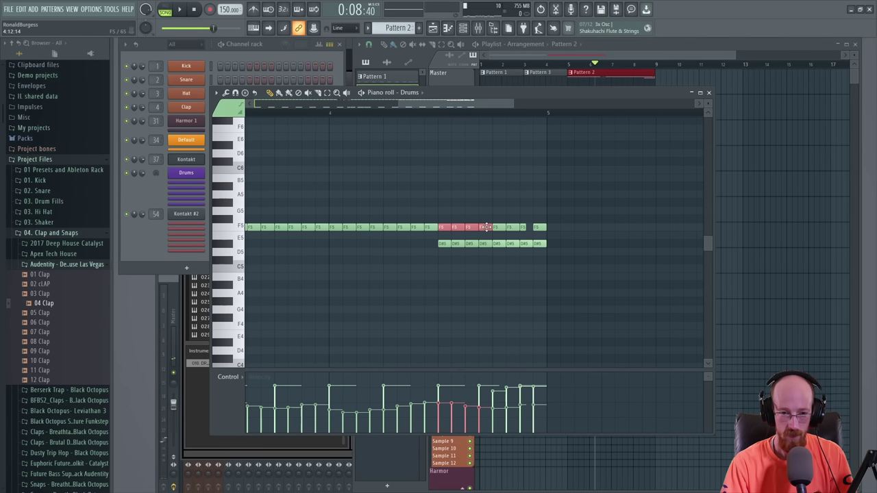
left_click(388, 111)
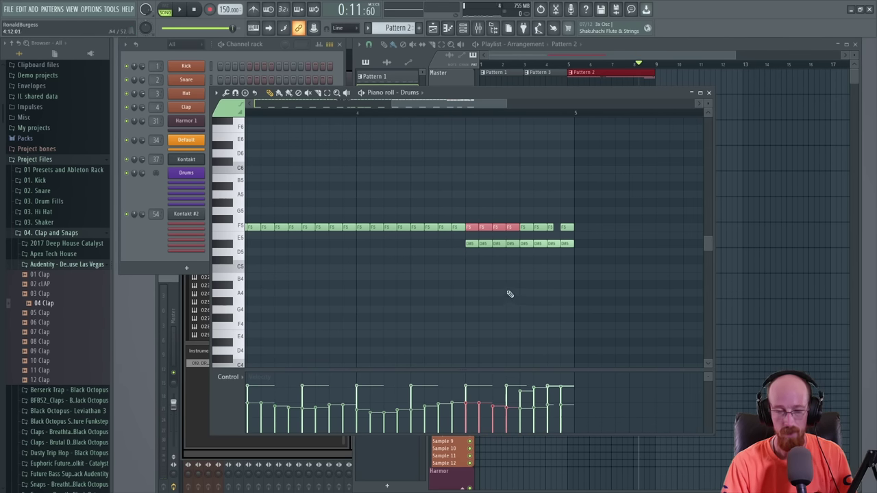
key("space")
key("space")
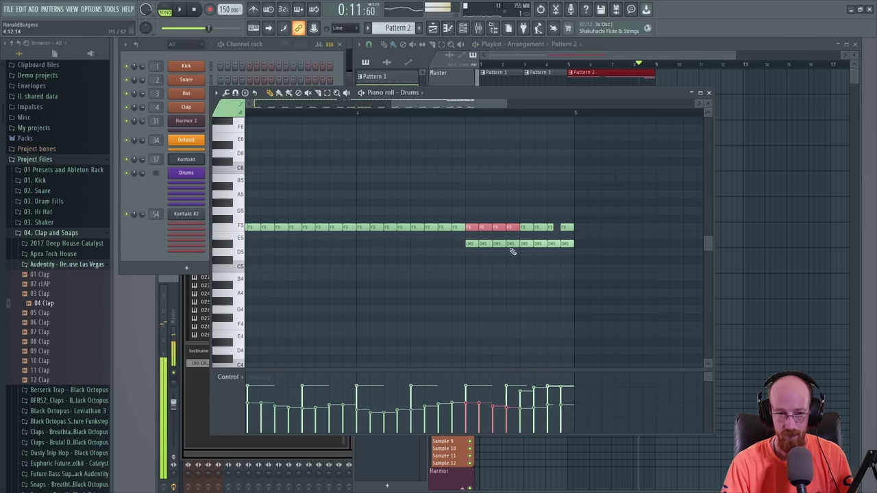
left_click(249, 197)
right_click(257, 199)
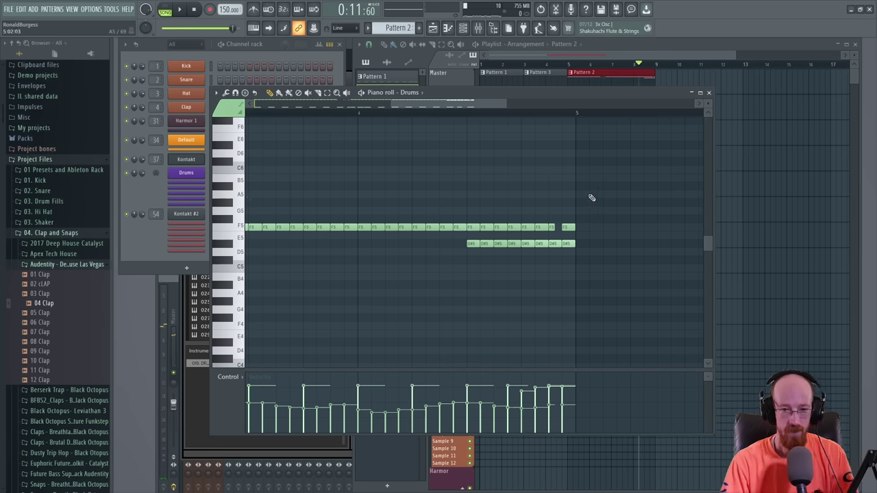
- Audition the drum kit sounds on keys above and below the F5 row to pick hits for a fill
left_click_drag(548, 223, 513, 279)
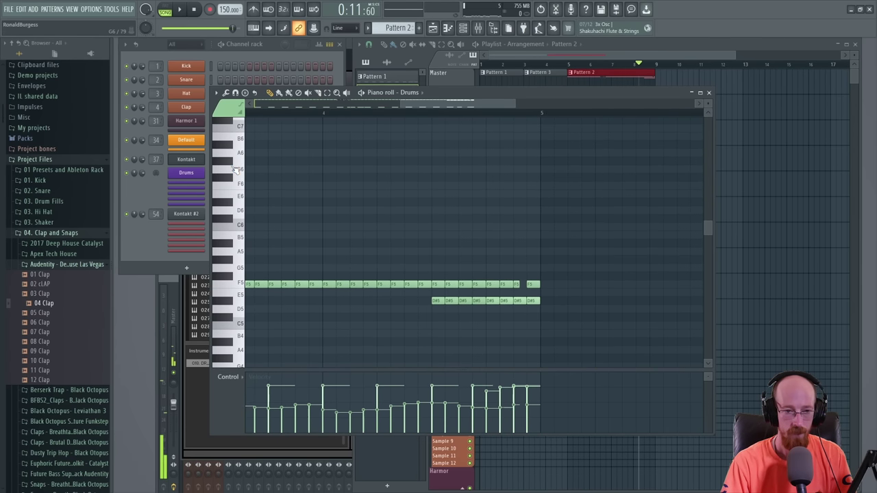
left_click(234, 139)
left_click_drag(233, 178, 235, 213)
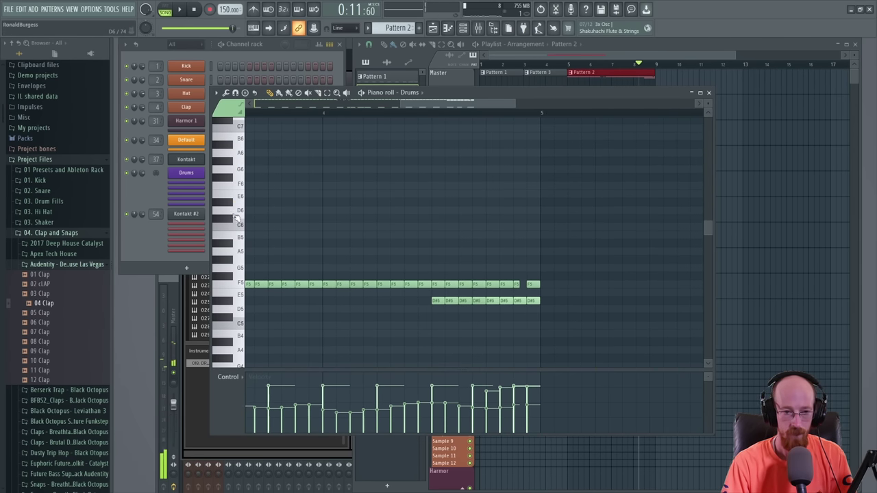
left_click(232, 218)
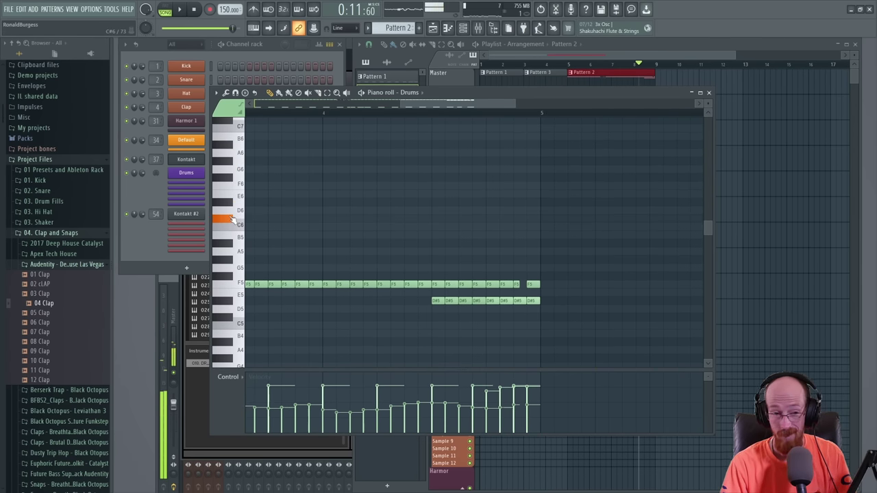
scroll(233, 223, "down", 3)
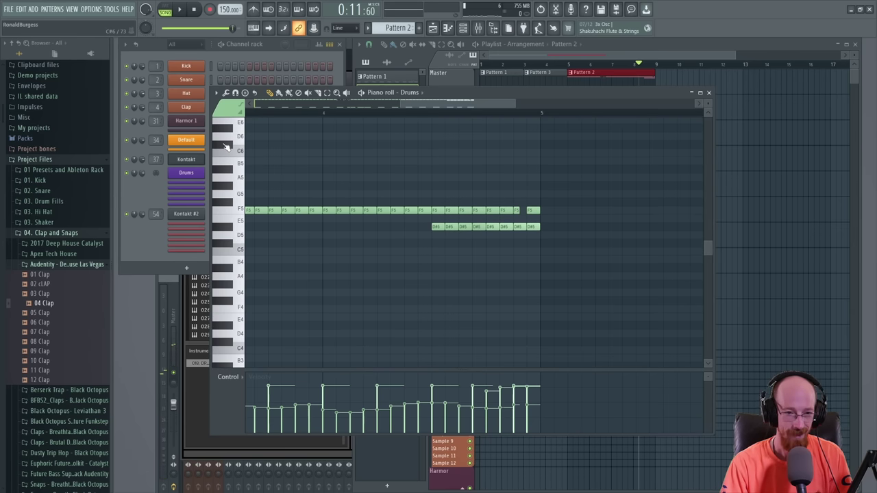
left_click(231, 171)
left_click(239, 194)
left_click(239, 179)
left_click(230, 187)
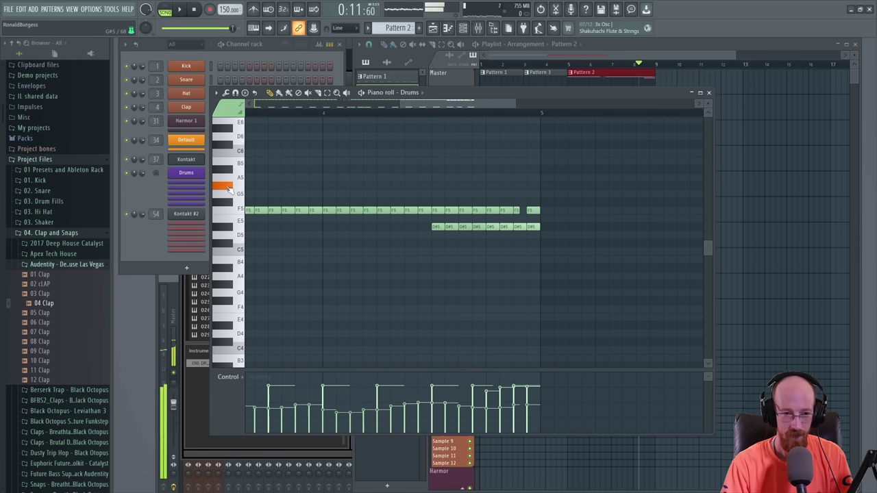
left_click(240, 240)
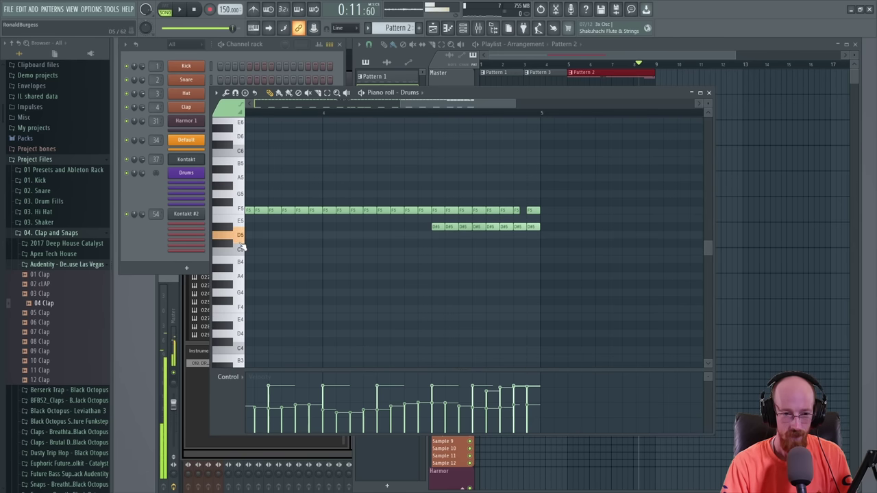
scroll(237, 322, "down", 2)
left_click(238, 311)
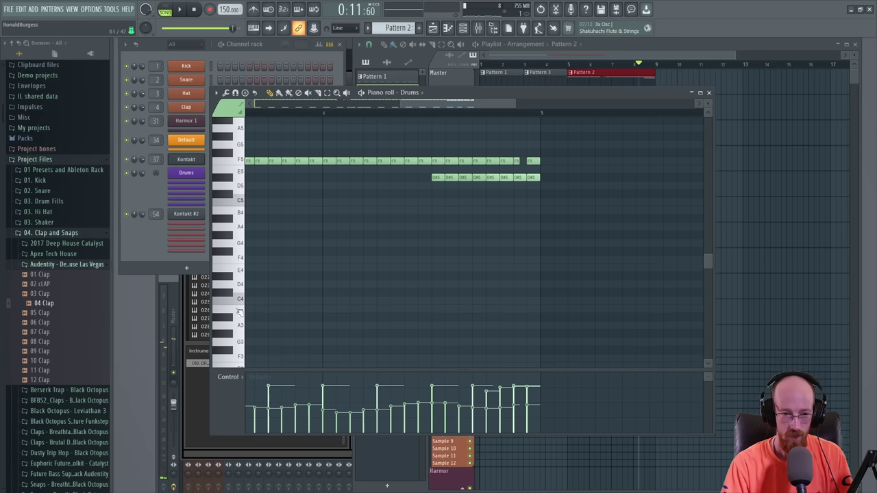
- Add two C4 notes, the second shortened, and a B3 note on the first three sixteenths of beat 4 in bar 4, and play them
left_click(491, 301)
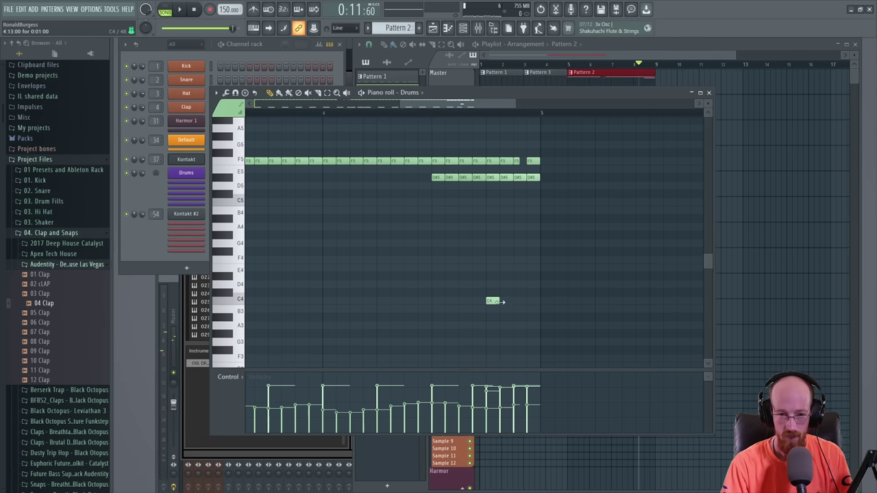
left_click(506, 302)
left_click(518, 309)
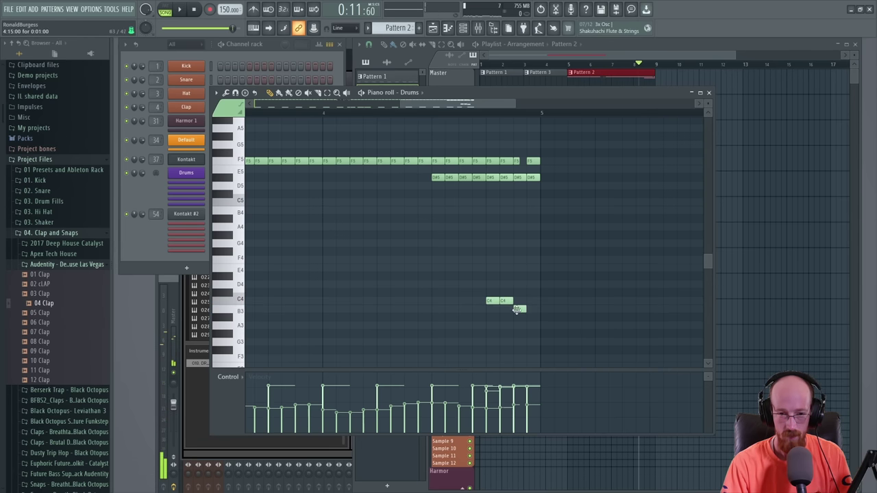
key("space")
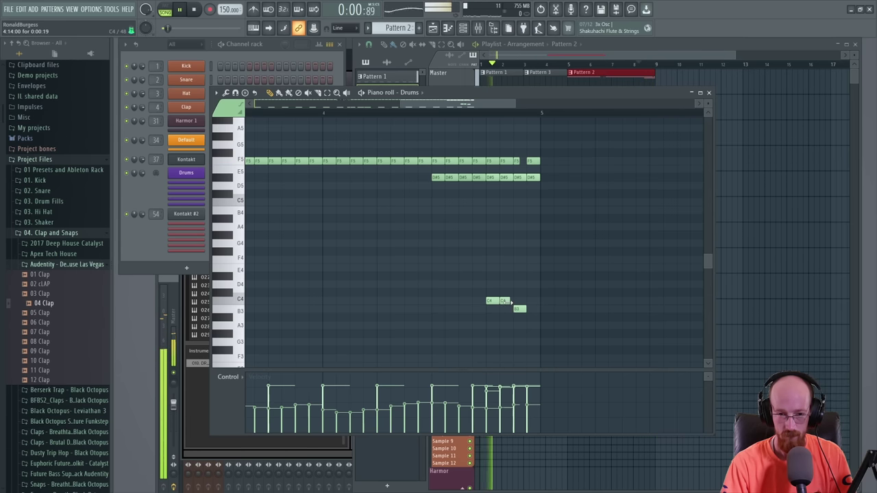
- Add a short hit on the last sixteenth of bar 4, try it at G3, and move it to A3
scroll(484, 297, "down", 3)
scroll(484, 296, "down", 1)
key("space")
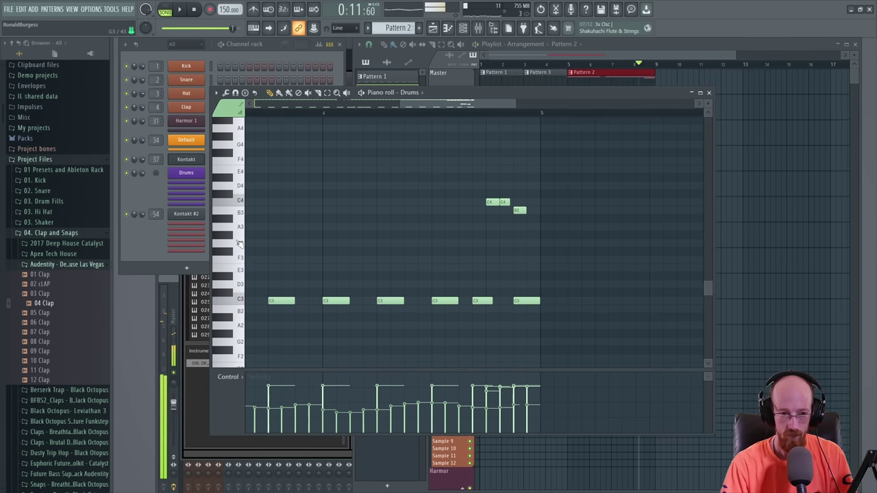
left_click_drag(527, 234, 528, 244)
key("space")
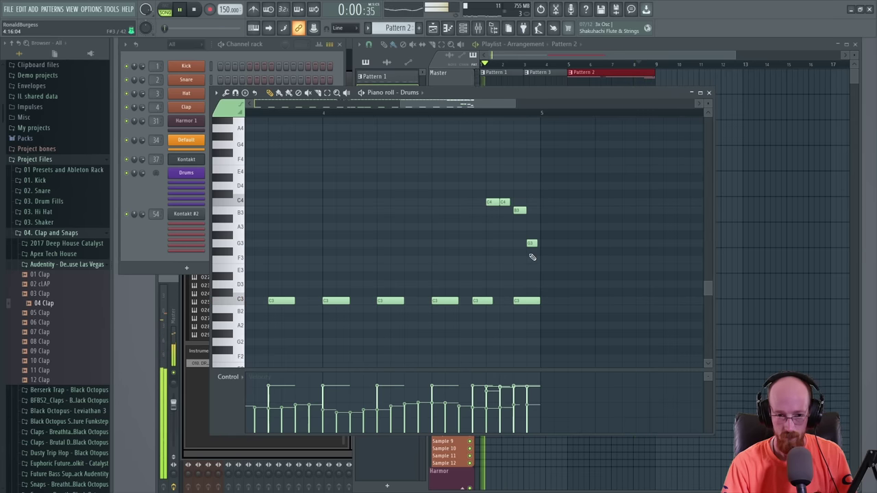
mouse_move(532, 243)
left_mouse_down()
mouse_move(530, 256)
mouse_move(538, 231)
mouse_move(532, 226)
left_mouse_up()
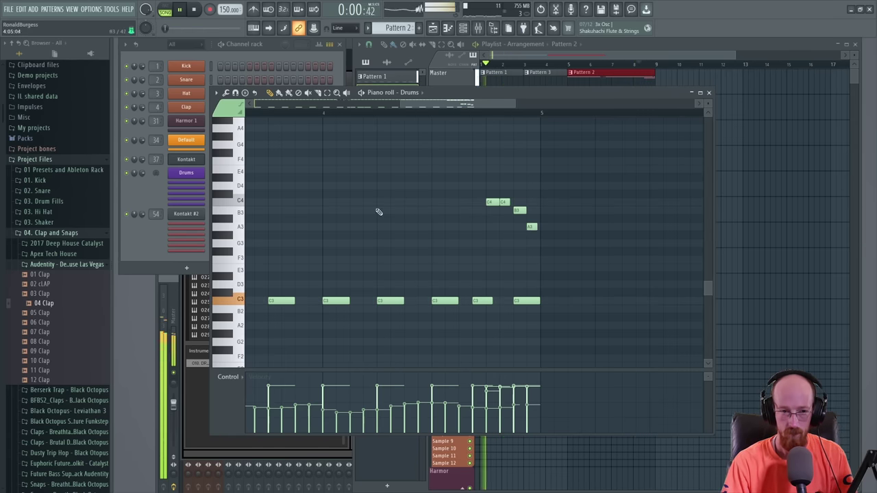
- Play the drum pattern while reviewing all four bars, close the piano roll, and return the playhead to the song start
scroll(356, 188, "down", 2)
scroll(359, 195, "left", 4)
scroll(370, 215, "up", 3)
left_click_drag(370, 216, 484, 244)
scroll(471, 243, "down", 2)
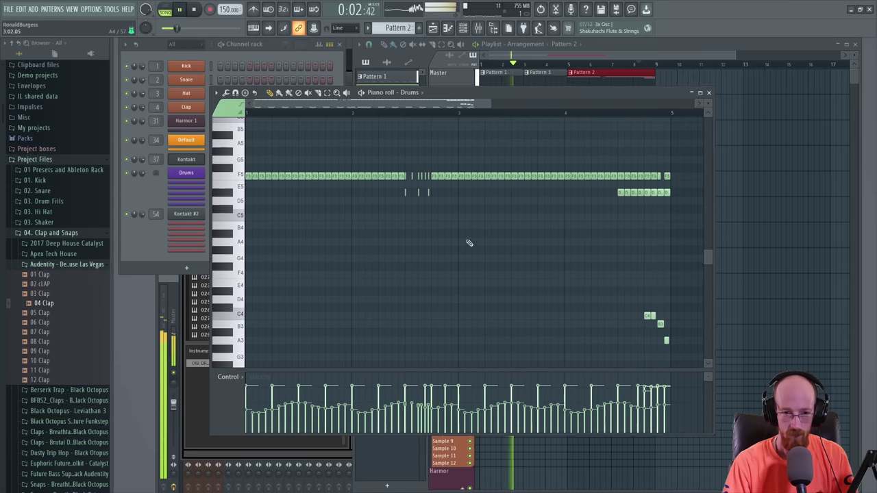
key("space")
left_click(709, 93)
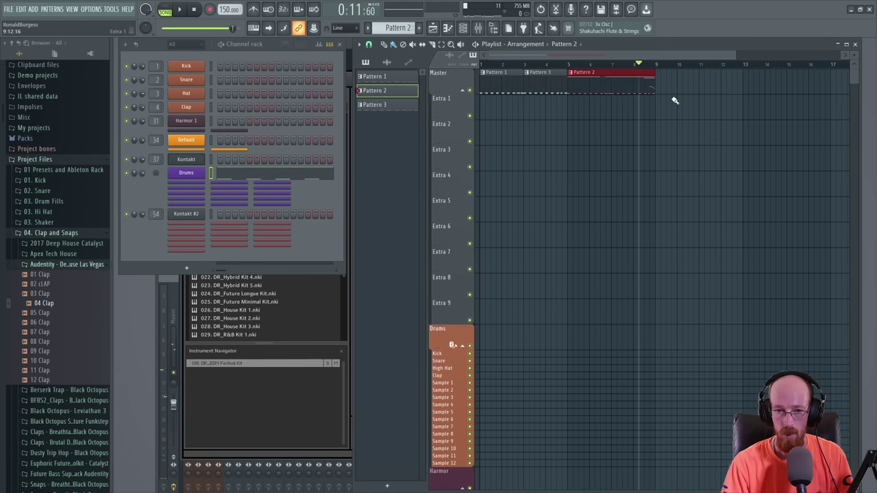
left_click_drag(500, 66, 439, 80)
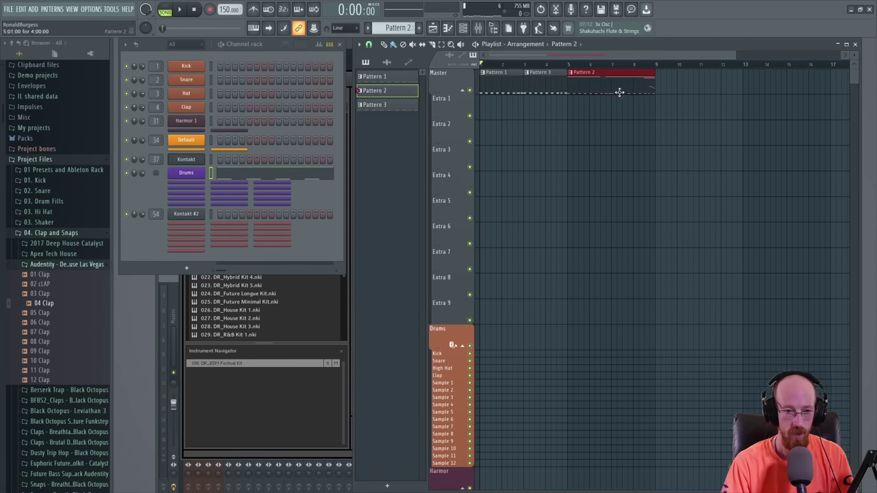
- Bring up Kontakt, collapse the EDM Festival Kit instrument, and open Altron's Background instrument folder
left_click(253, 427)
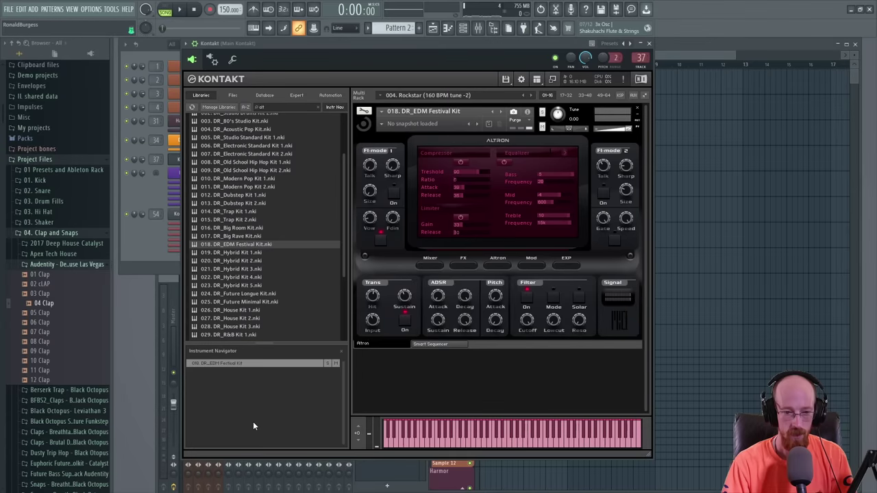
left_click(361, 126)
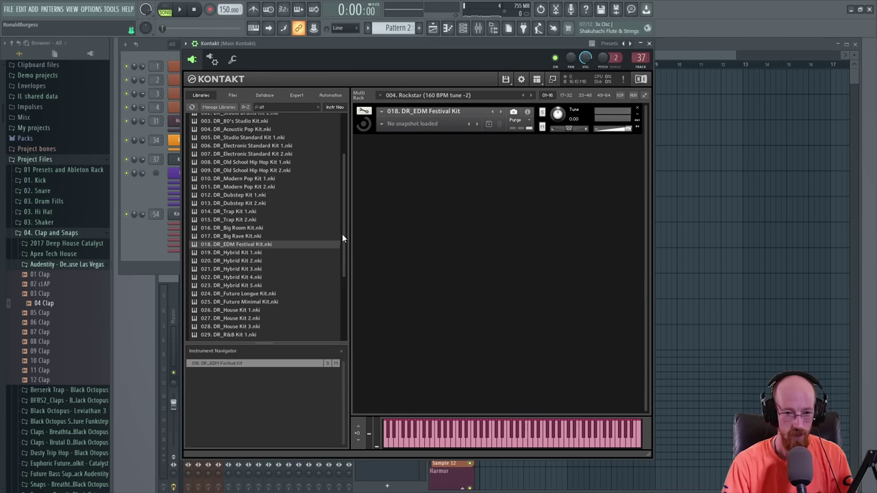
left_click_drag(342, 234, 343, 185)
double_click(230, 169)
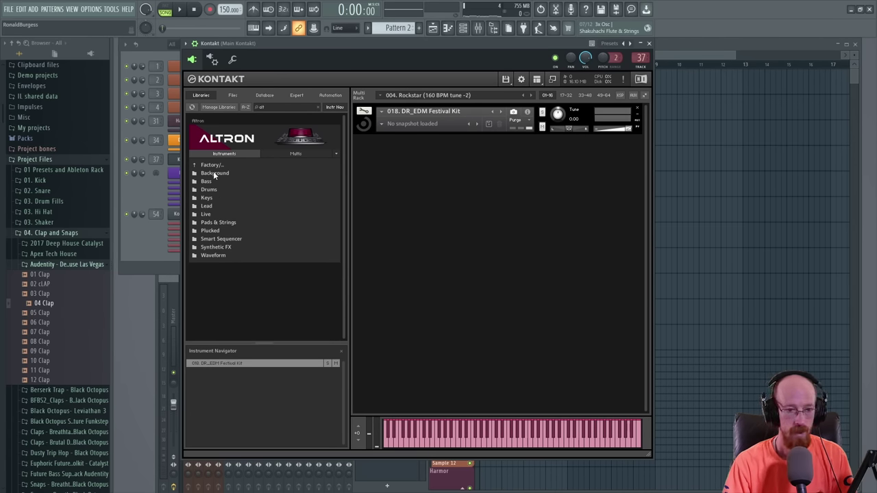
double_click(214, 174)
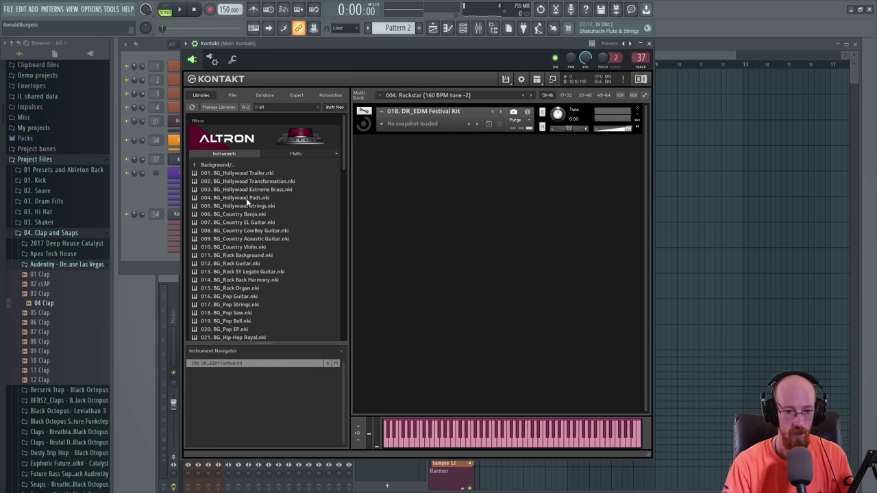
- Load the 043. BG_EDM Radiance 1 instrument from the Background folder into the rack
scroll(246, 232, "down", 5)
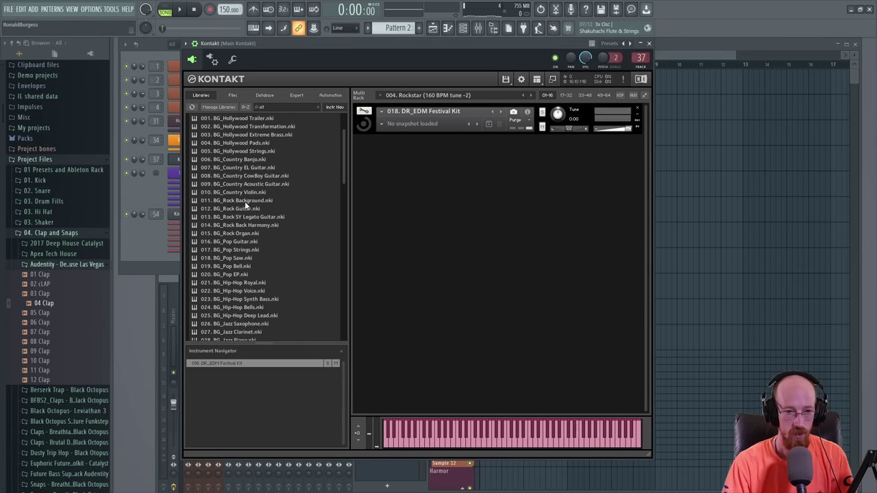
scroll(245, 205, "down", 5)
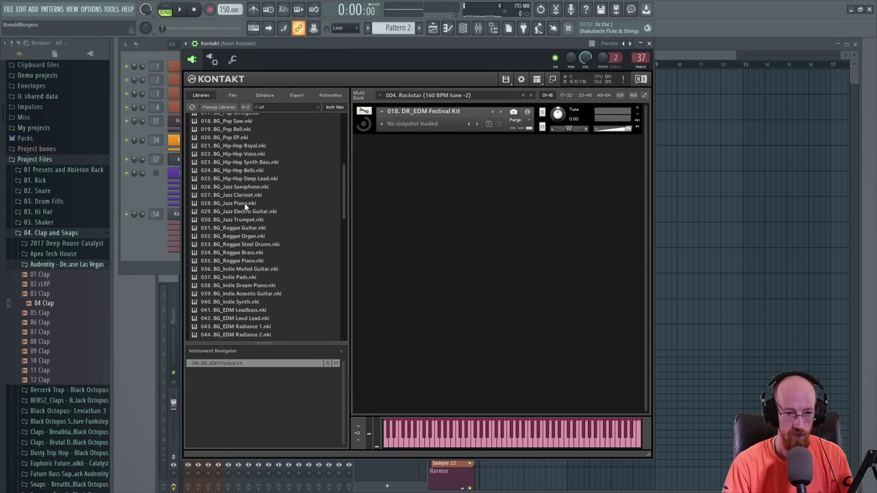
scroll(244, 203, "down", 2)
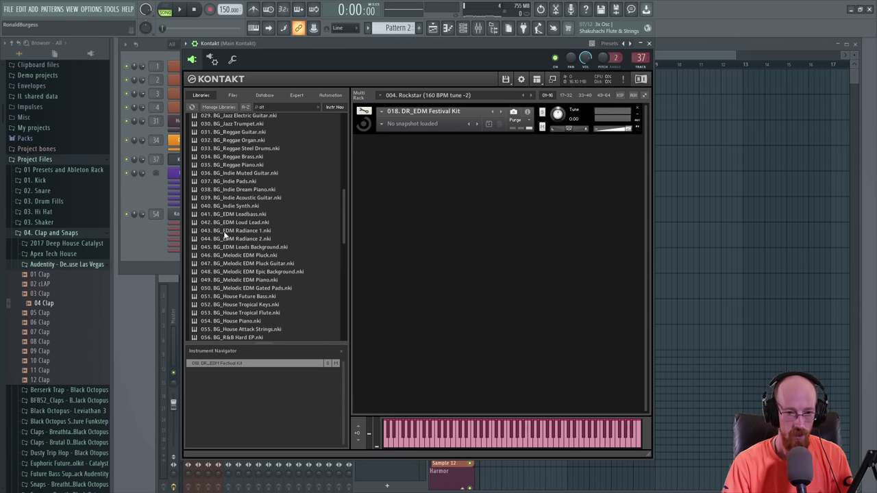
double_click(224, 232)
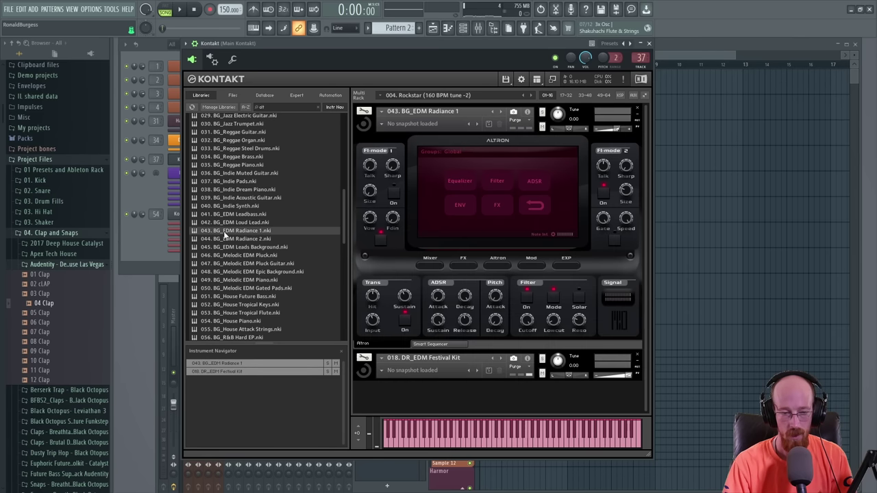
- Expand the Kontakt 1 #2 channel below Drums, rename it BG, play test notes through it, and return to Kontakt
left_click(133, 195)
key("F2")
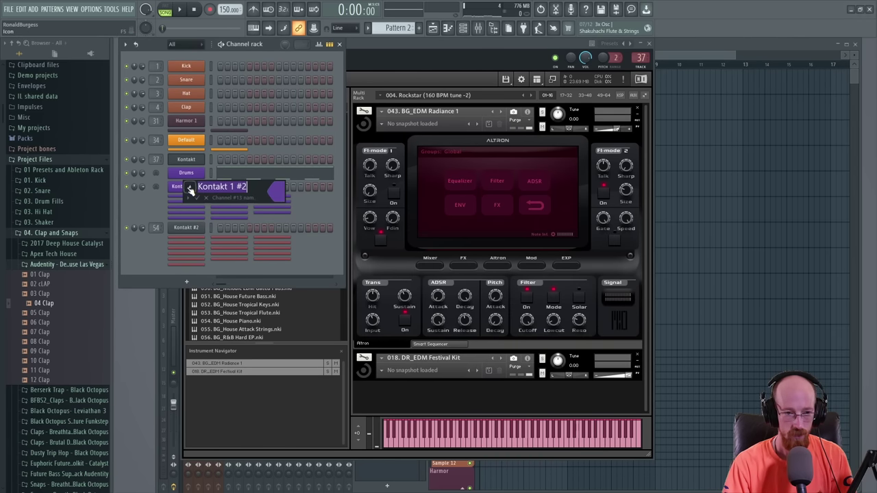
type("BG")
key("Return")
left_click(190, 190)
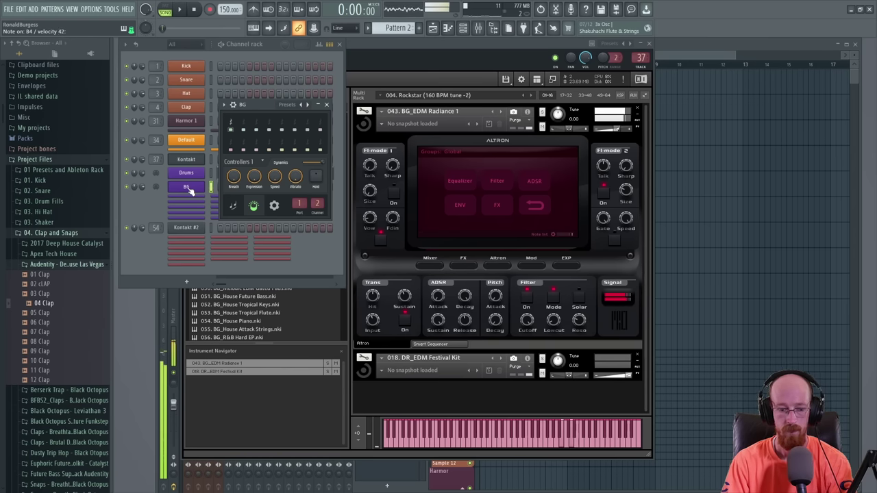
left_click(441, 63)
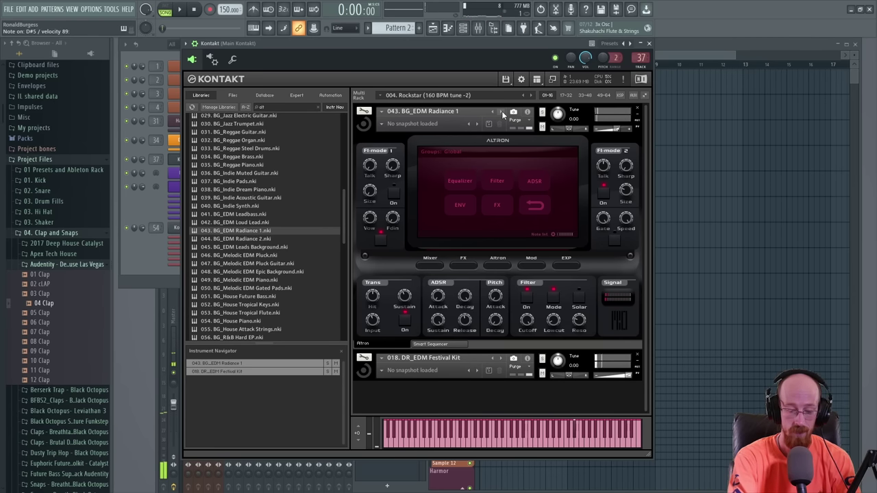
- Close the BG channel's controller window and open an empty piano roll for the BG channel
left_click(177, 192)
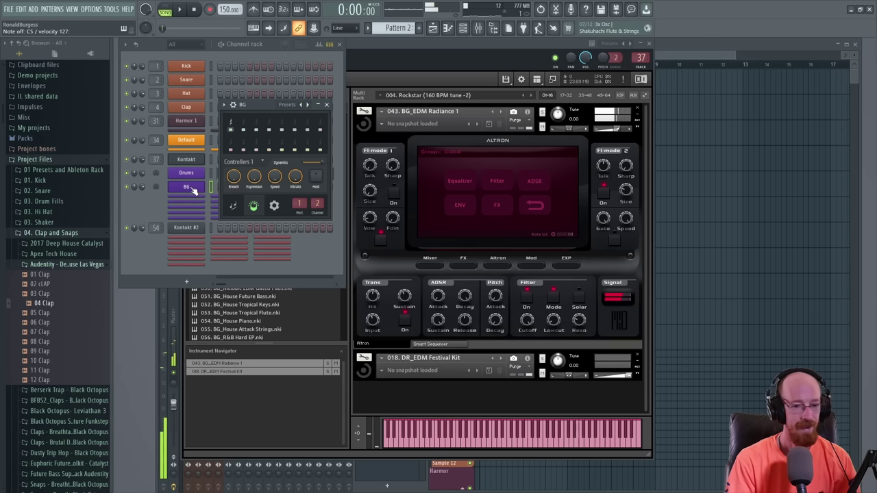
left_click(327, 105)
right_click(187, 189)
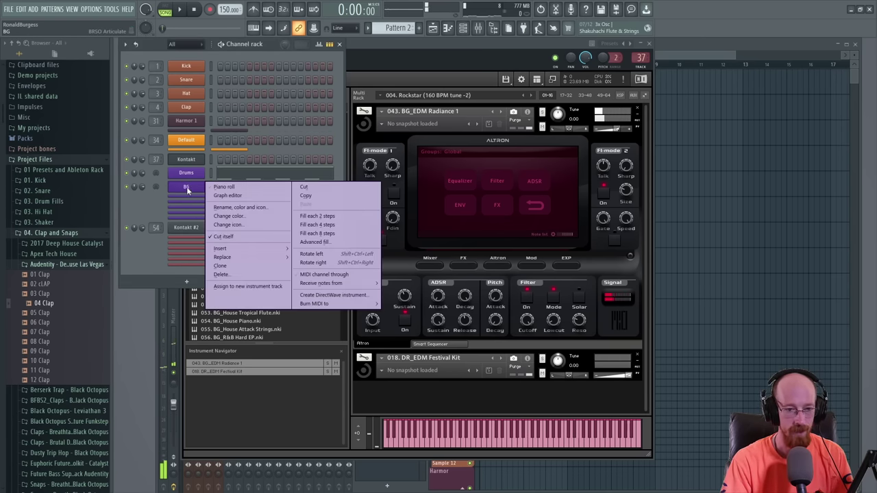
left_click(185, 192)
right_click(185, 189)
left_click(214, 188)
scroll(264, 225, "up", 5)
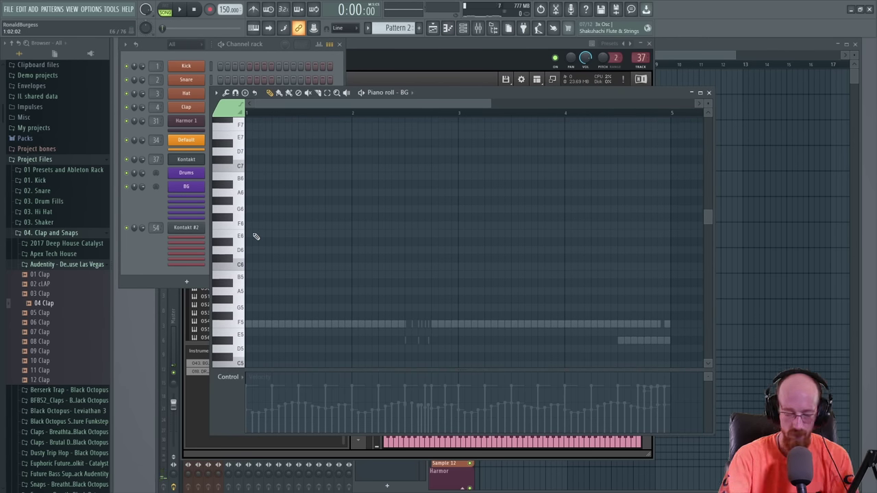
- Rehearse a short melody around D6, D#6 and F6 on the BG instrument without recording it
key("3")
key("3")
key("t")
key("3")
key("3")
key("r")
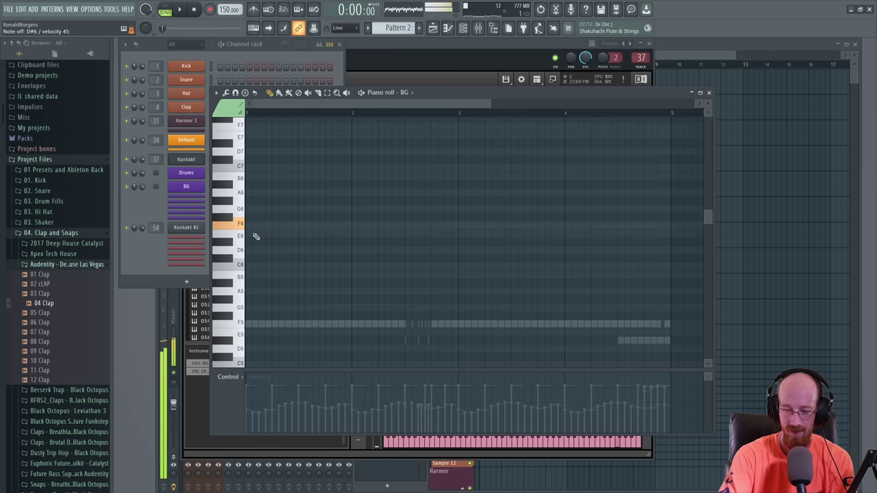
key("t")
key("3")
key("q")
key("3")
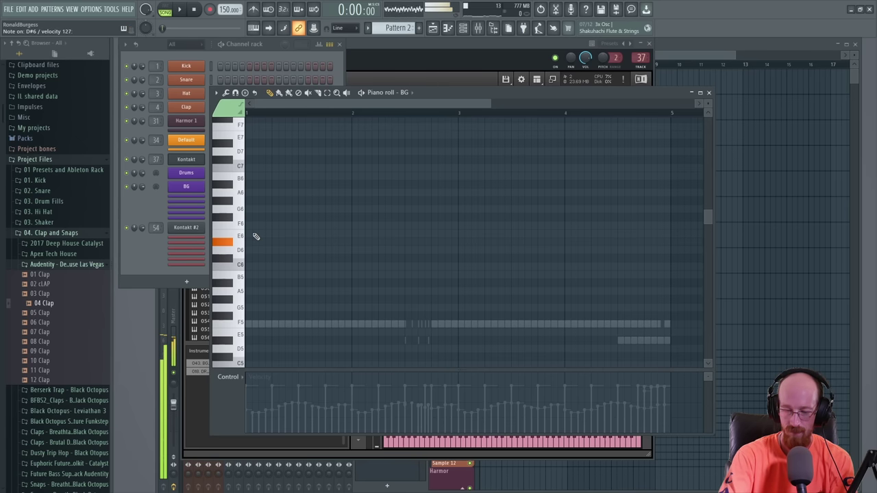
key("w")
key("r")
key("t")
key("3")
key("w")
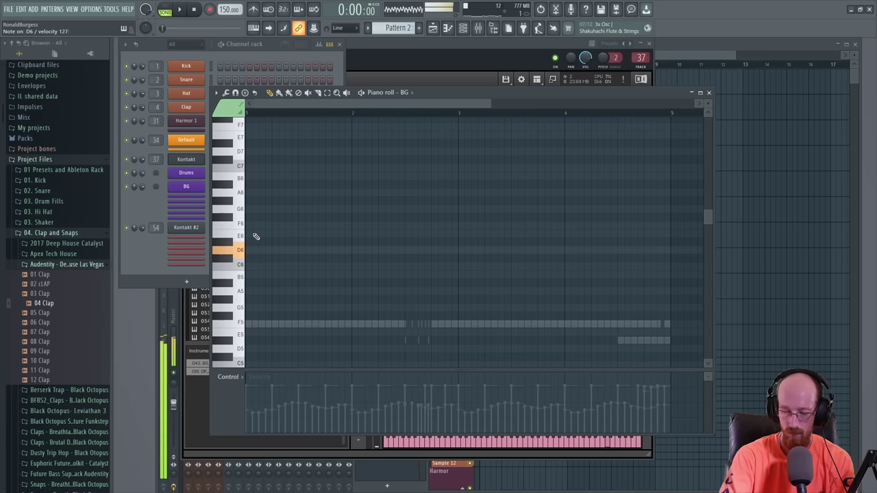
key("3")
key("q")
key("3")
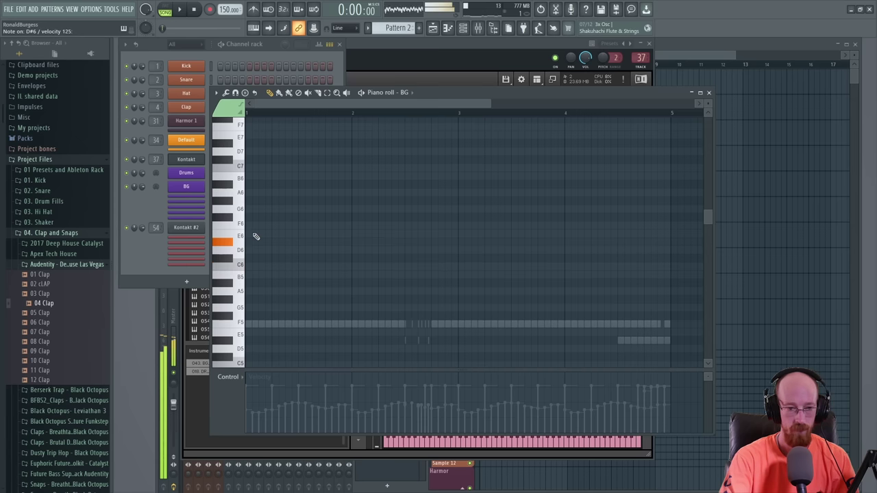
key("w")
key("3")
key("t")
key("w")
key("3")
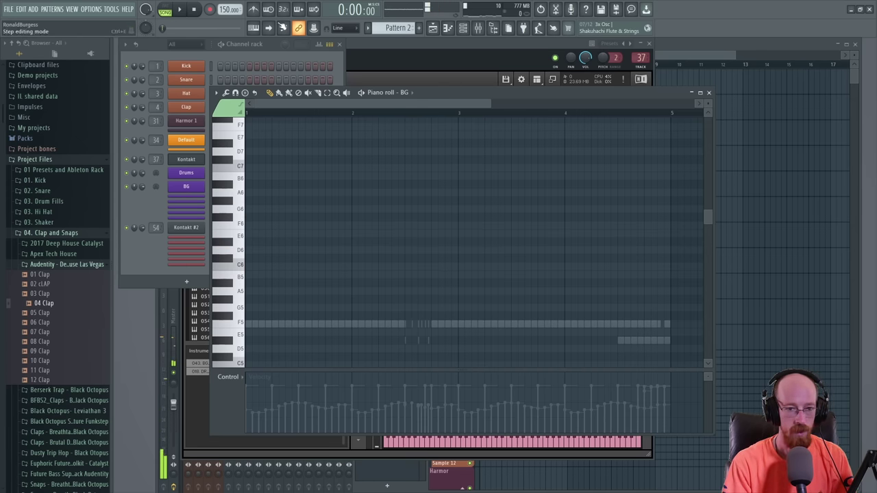
- Record a BG melody in song mode over the repeated drum clips as Pattern 4 on the Extra 1 track and review its notes
left_click(689, 54)
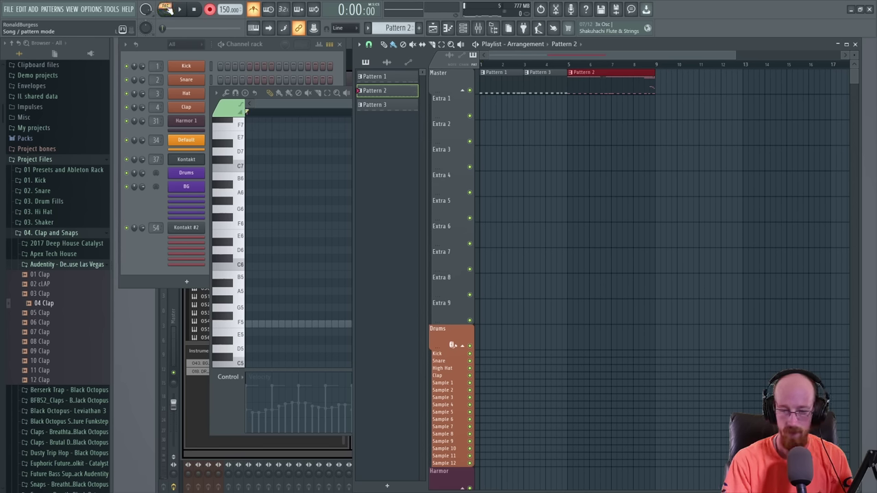
key("space")
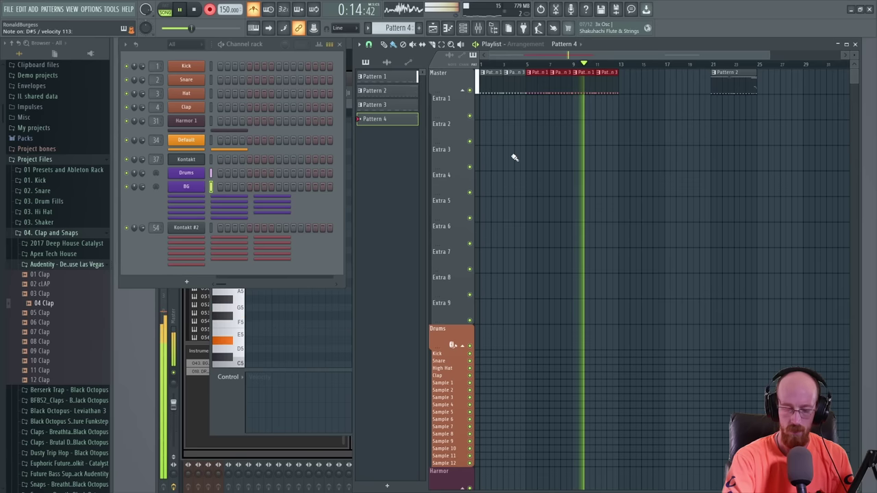
key("space")
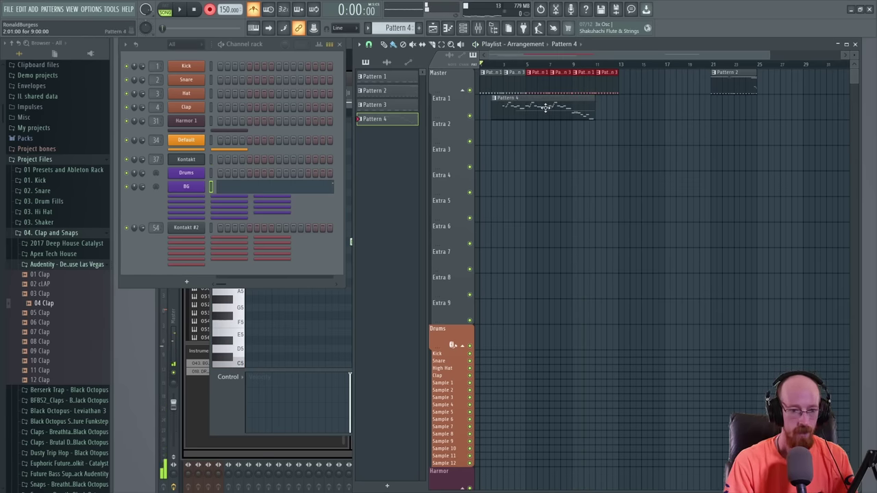
double_click(545, 107)
scroll(401, 205, "down", 3)
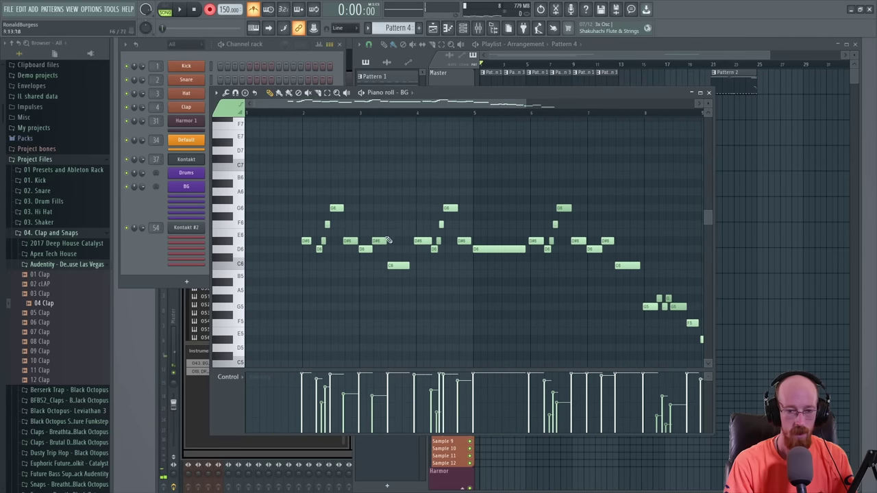
left_click(607, 57)
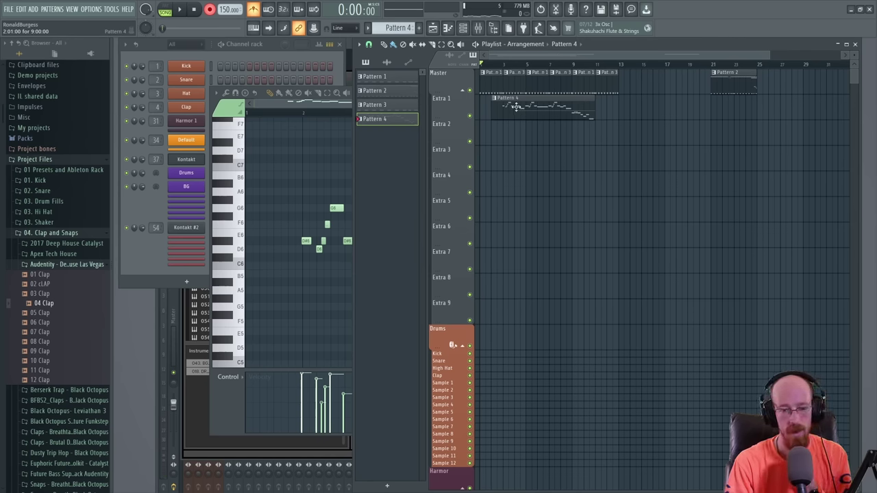
- Replace the repeated Pattern 1 and Pattern 3 clips from bar 5 to 13 on the Master track with two consecutive Pattern 2 clips
mouse_move(740, 85)
left_mouse_down()
mouse_move(650, 92)
mouse_move(697, 87)
left_mouse_up()
right_click(606, 82)
right_click(538, 88)
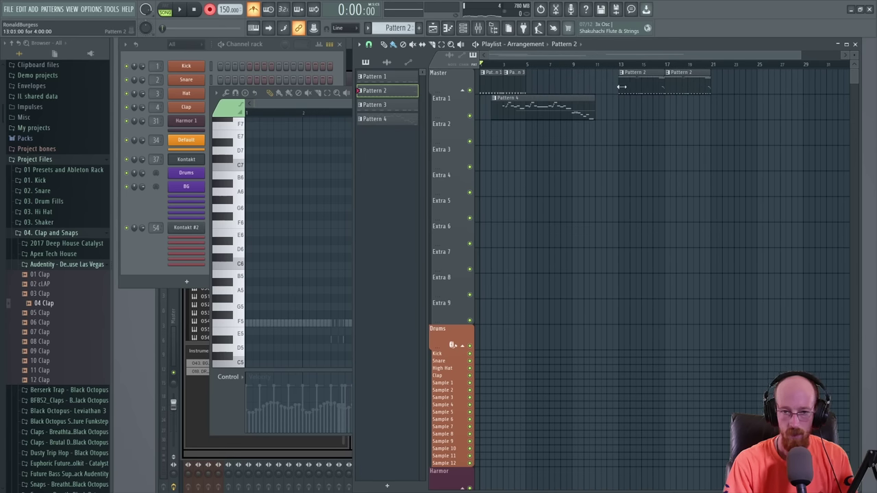
left_click_drag(696, 80, 607, 82)
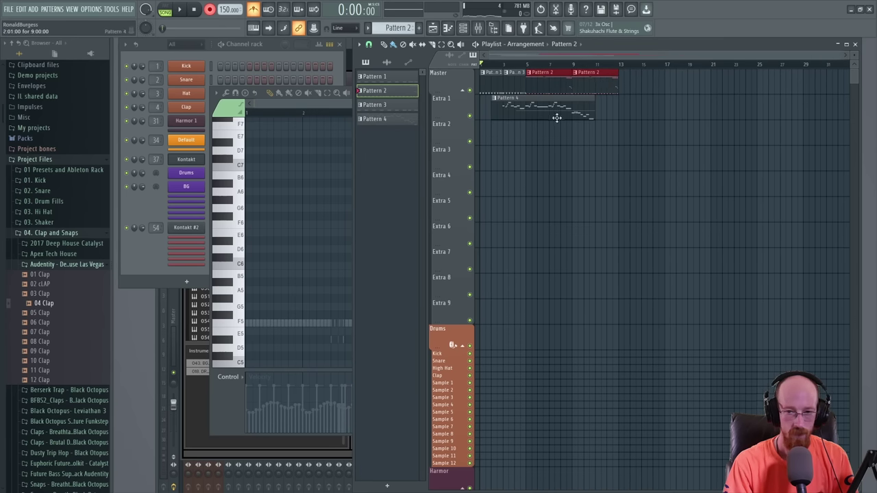
- Move the Pattern 4 clip on Extra 1 to start at bar 8 and play the melody back with the drums
left_click_drag(557, 117, 629, 110)
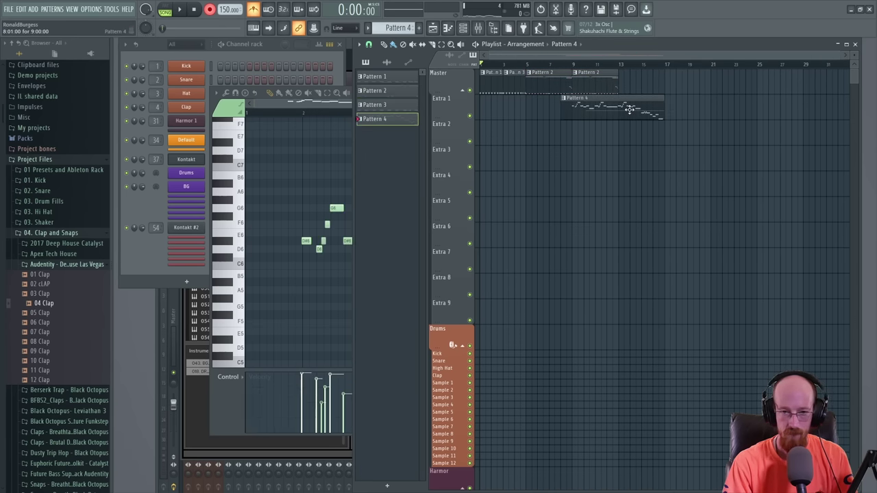
scroll(588, 76, "up", 2)
left_click(516, 68)
key("space")
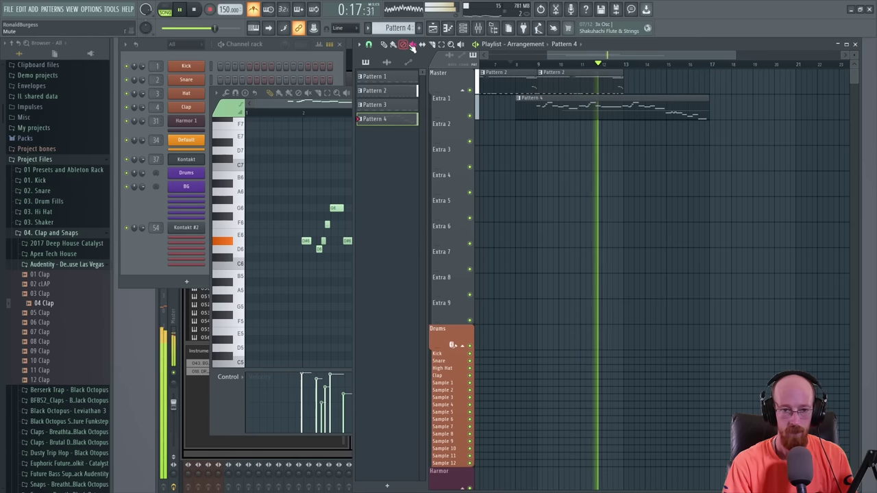
key("space")
- Open Pattern 4's BG notes and retime the opening D#6, D6, D#6, F6 and G6 notes in bar 2
double_click(544, 114)
mouse_move(434, 213)
left_mouse_down()
mouse_move(460, 287)
mouse_move(450, 220)
left_mouse_up()
scroll(460, 288, "down", 2)
scroll(450, 220, "up", 4)
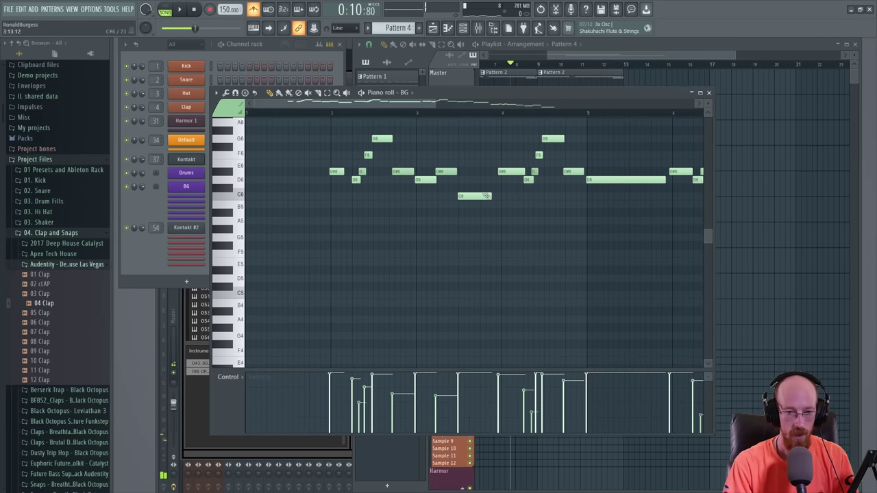
scroll(411, 220, "up", 1)
scroll(343, 219, "up", 3)
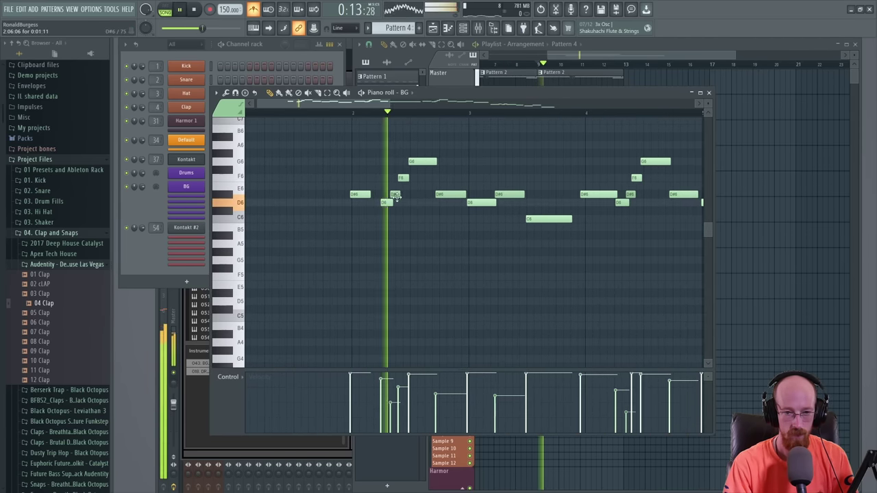
scroll(363, 195, "up", 2)
left_click_drag(363, 194, 366, 194)
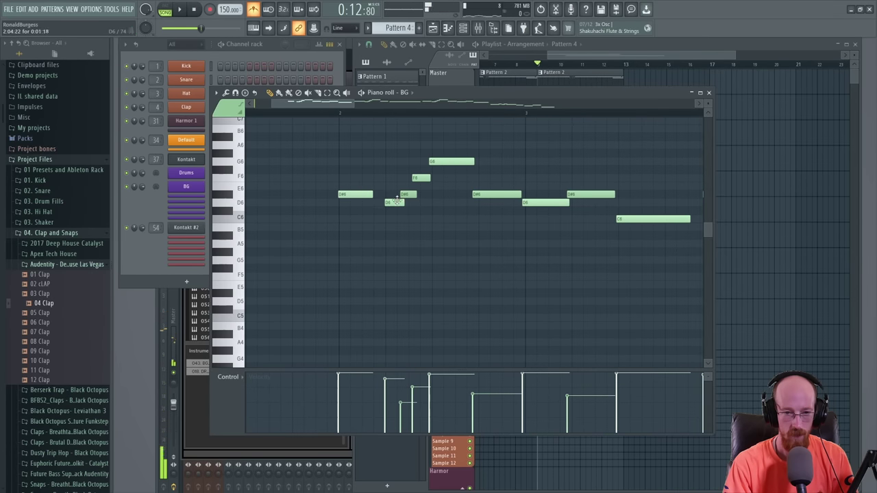
left_click_drag(396, 202, 406, 196)
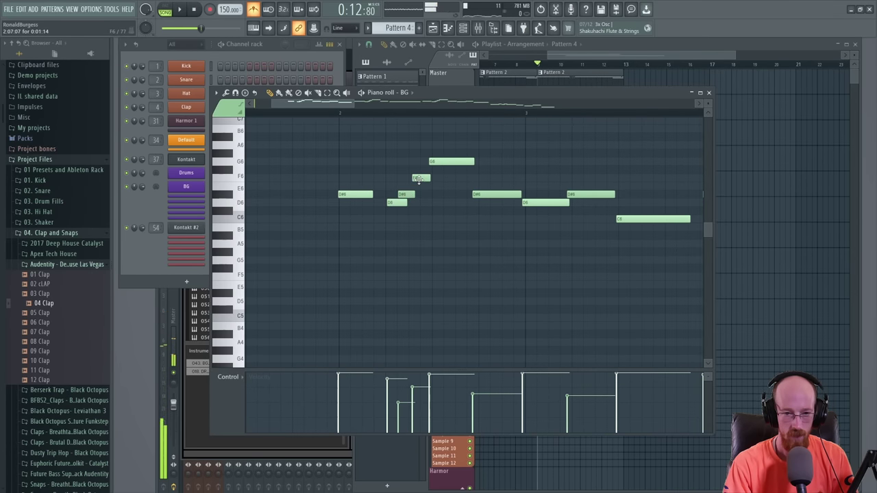
left_click_drag(418, 180, 445, 160)
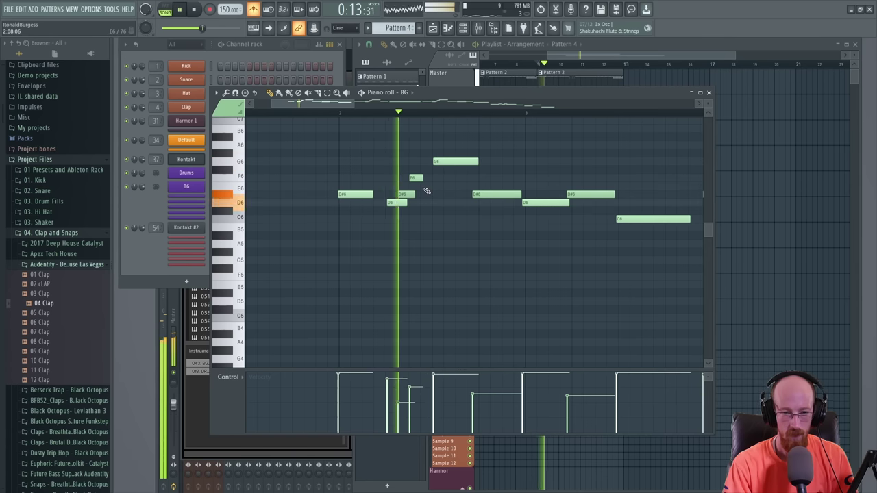
- Replay the opening phrase and lengthen its first D#6 note to reach the following D6 note
key("space")
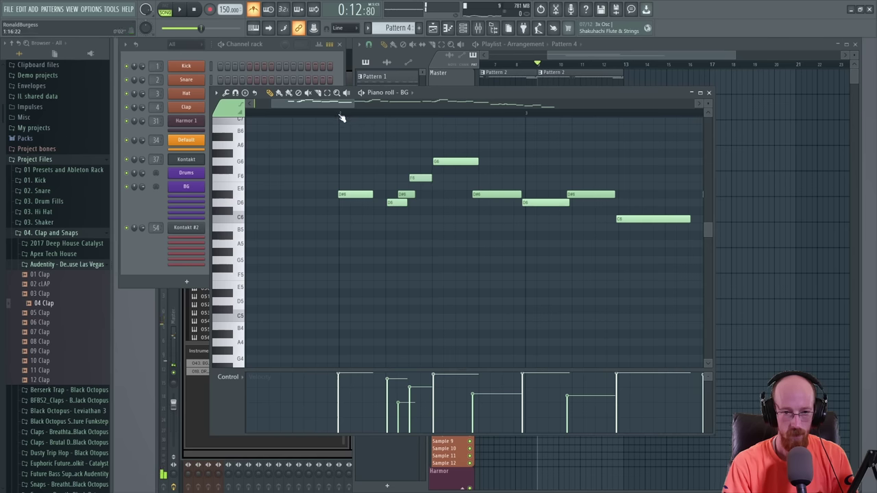
key("space")
key("space")
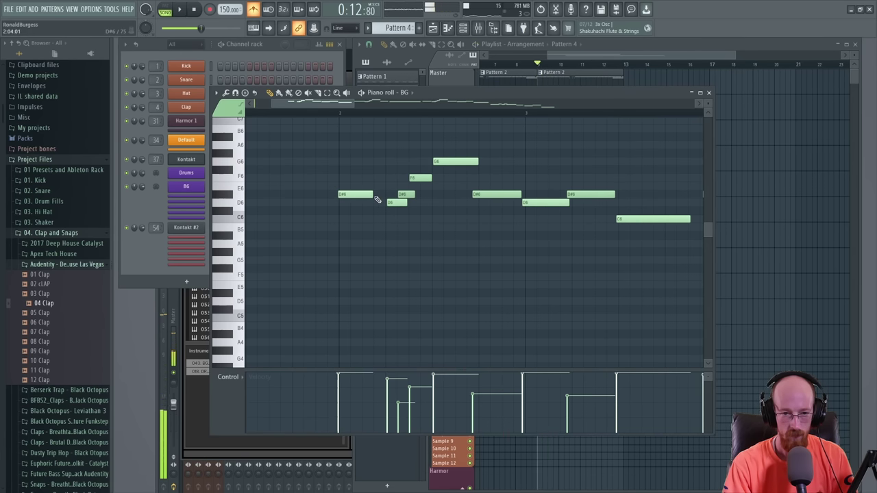
key("space")
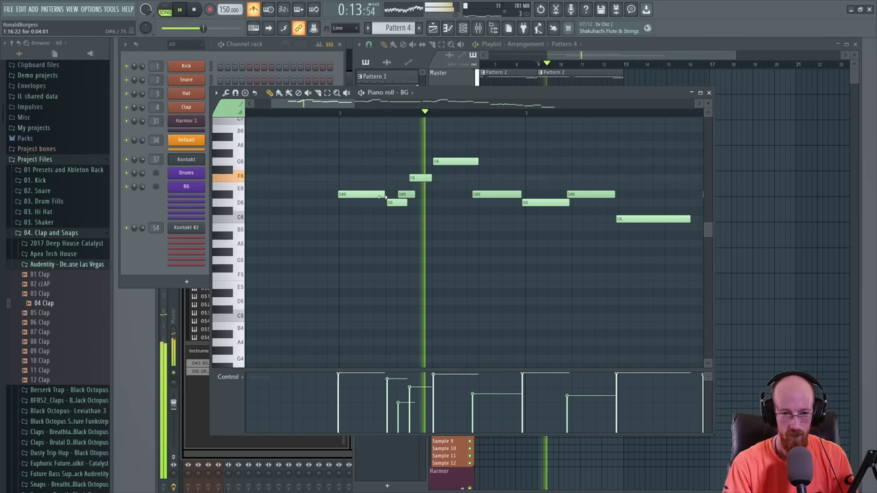
key("space")
- Shift the last D#6 of bar 2 later, align the D6 with bar 3, and nudge the following D#6 while checking playback
left_click_drag(491, 197, 495, 196)
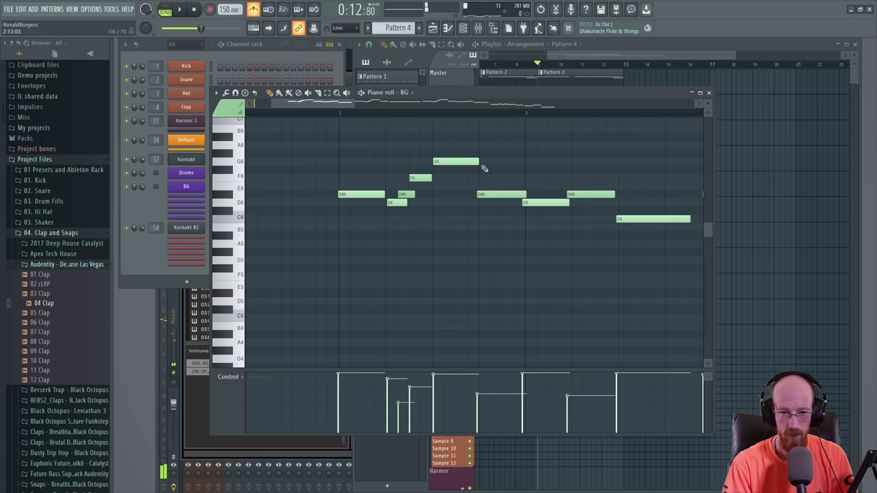
left_click_drag(524, 201, 530, 201)
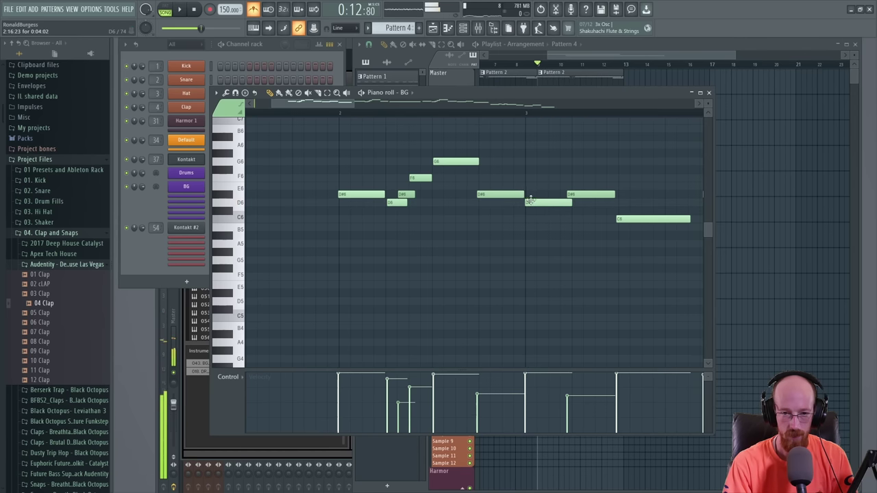
key("space")
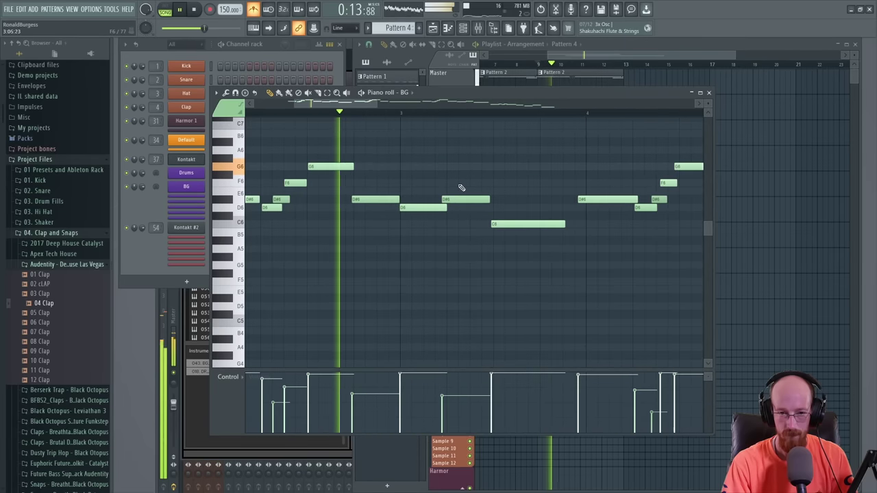
key("space")
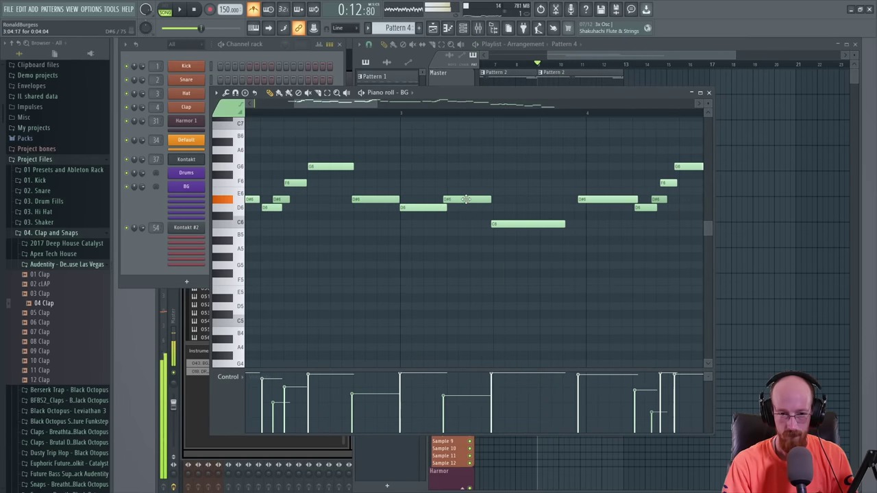
- Fine-tune the timing of the short D6 and F6 notes in bar 2 and replay the phrase to check it
left_click_drag(358, 161, 438, 161)
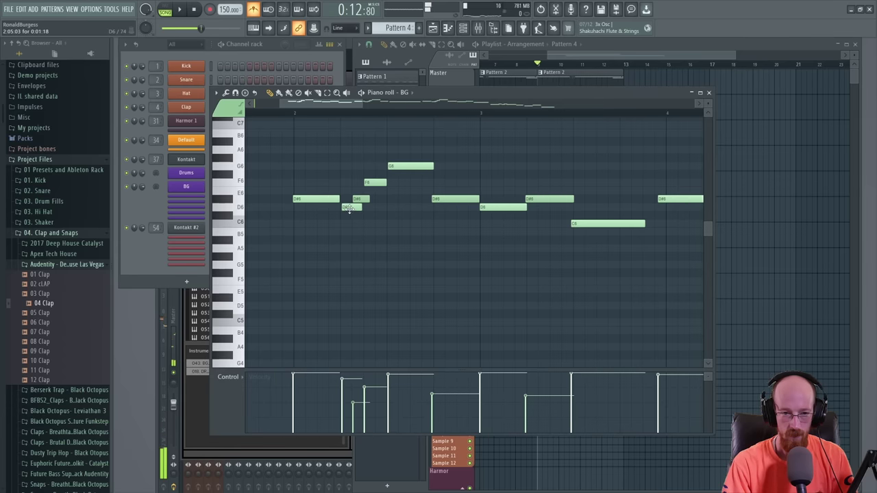
left_click_drag(349, 207, 371, 183)
left_click(370, 183)
key("space")
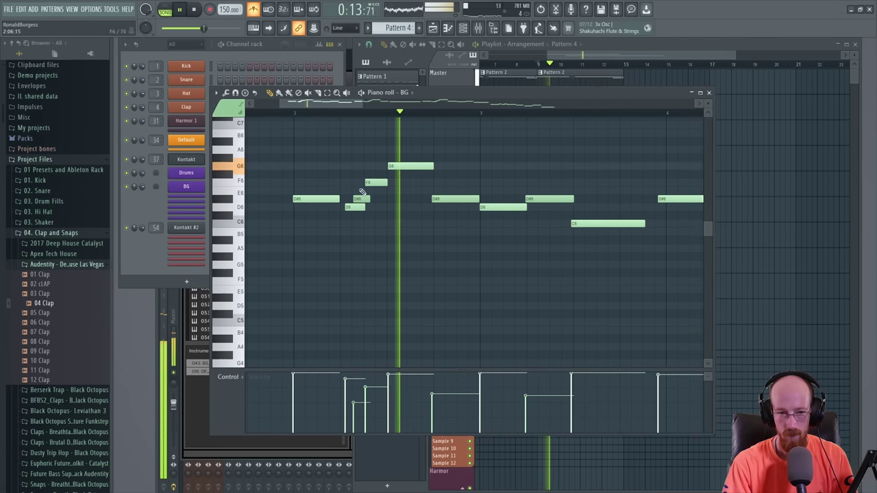
key("space")
left_click_drag(352, 208, 350, 207)
key("space")
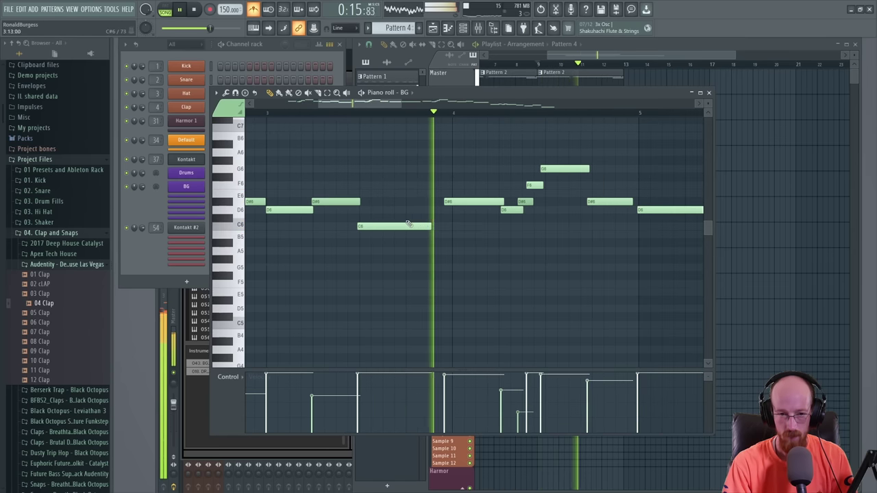
- Lengthen the C6 note toward bar 4, shorten the next D#6, and shift the D6, D#6, F6, G6 run in bar 4 slightly later
key("space")
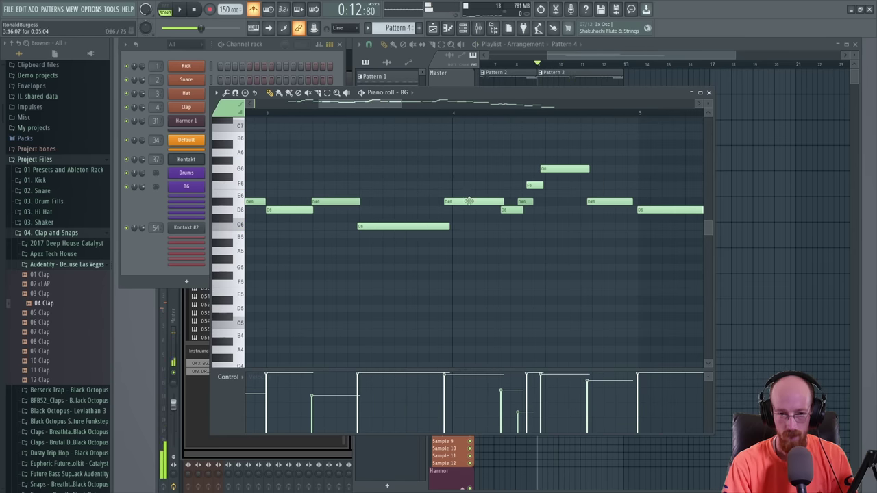
left_click_drag(484, 199, 413, 203)
left_click(413, 204)
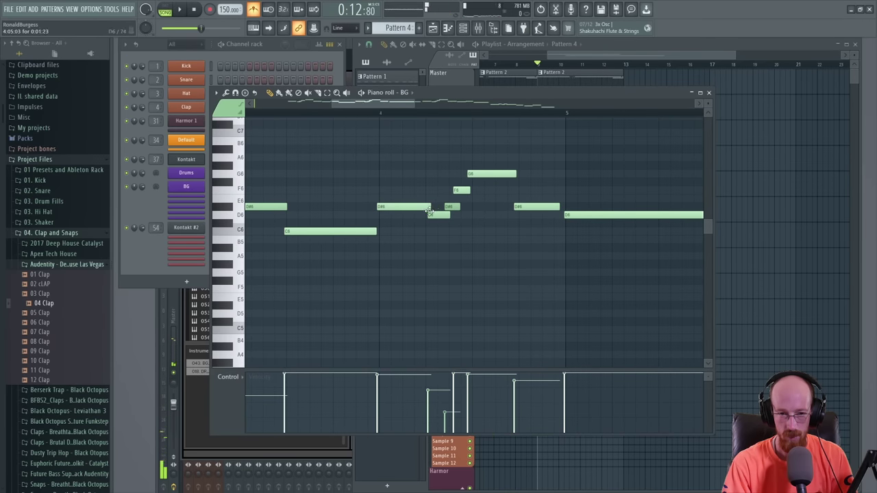
left_click_drag(444, 225, 494, 172)
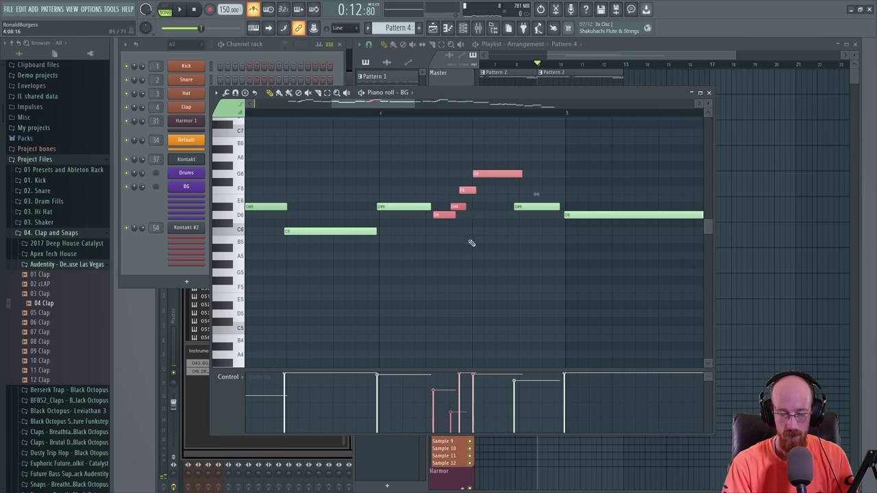
- Shift the last D#6 of bar 4 later to meet the D6 at bar 5, and replay the phrase
left_click_drag(517, 207, 523, 207)
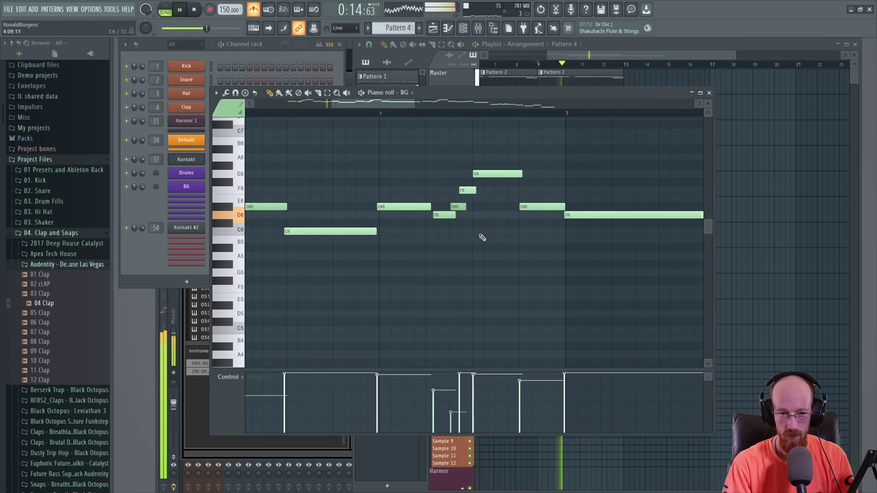
scroll(481, 236, "down", 2)
left_click_drag(452, 221, 476, 212)
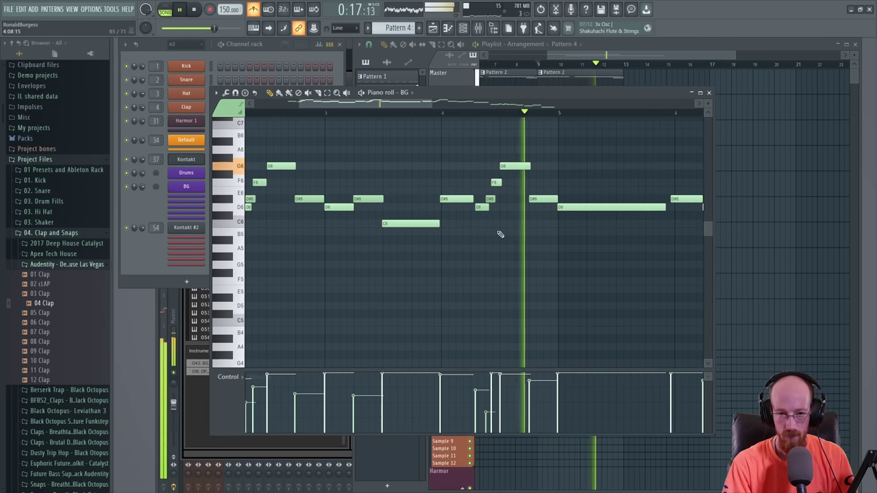
key("space")
- Nudge the short D6, D#6 and F6 notes in bar 4 slightly earlier while playing back the run
scroll(480, 216, "up", 2, "ctrl")
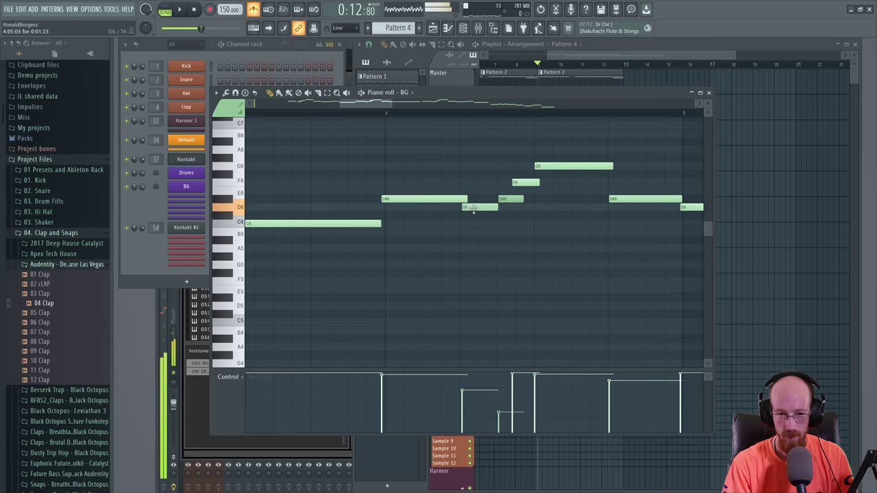
left_click_drag(474, 208, 471, 209)
key("space")
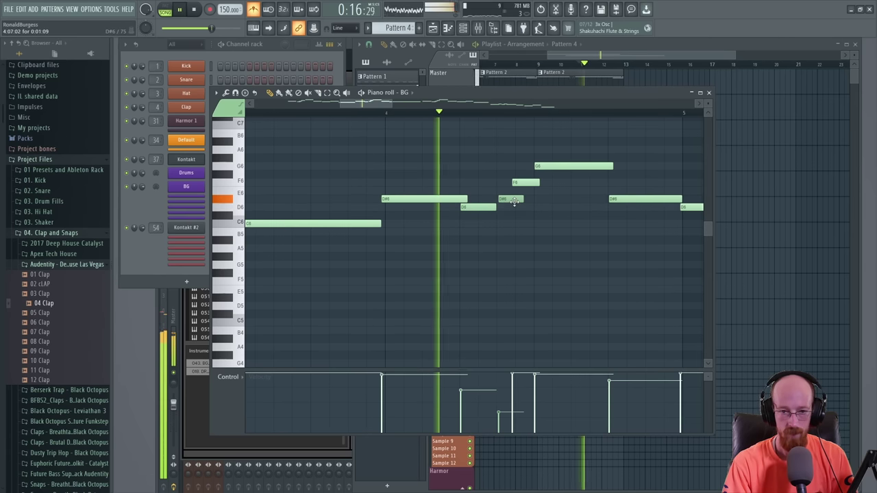
left_click_drag(513, 199, 526, 182)
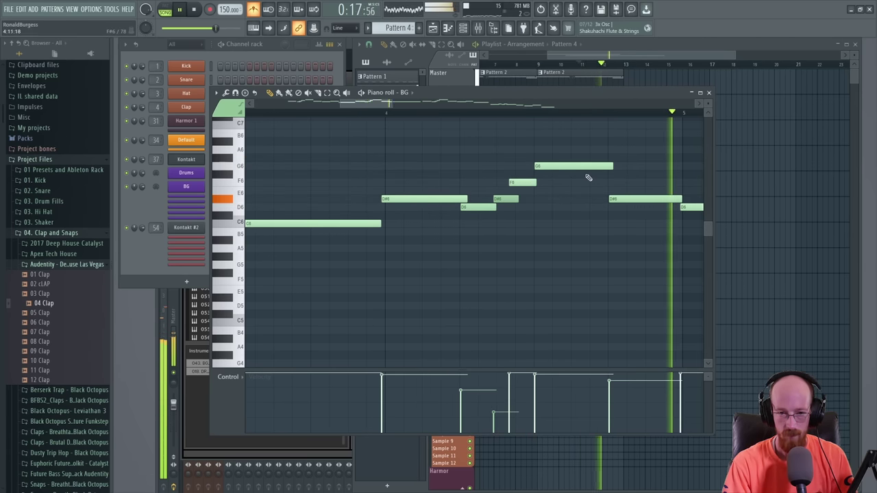
- Align the long D6 with bar 5 and the following D#6 with bar 6, checking the passage in playback
left_click_drag(592, 179, 353, 190)
scroll(449, 207, "down", 3)
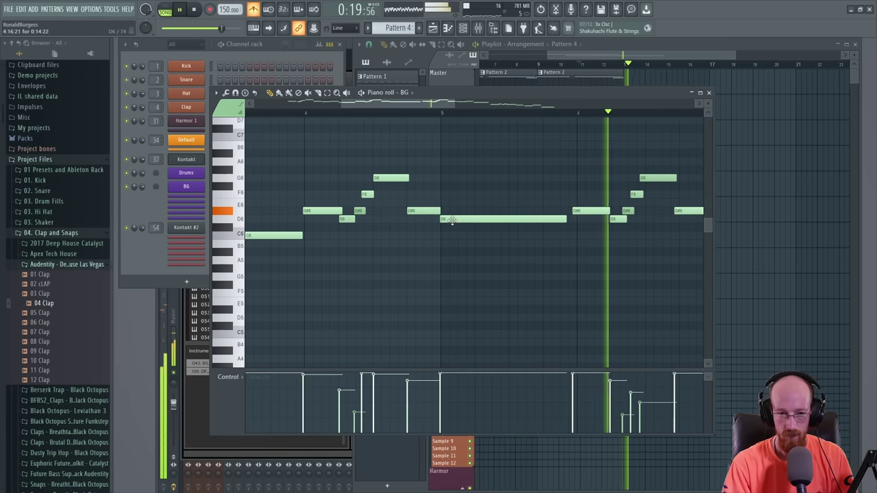
key("space")
key("space")
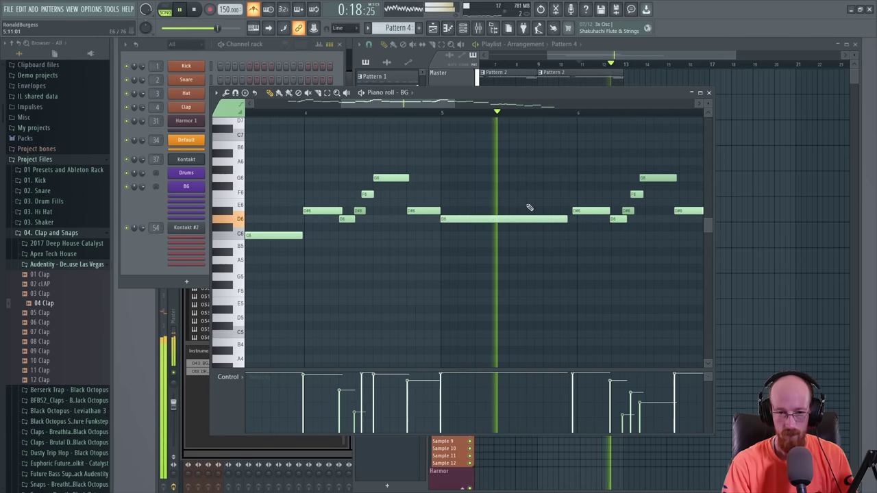
key("space")
left_click_drag(426, 218, 433, 218)
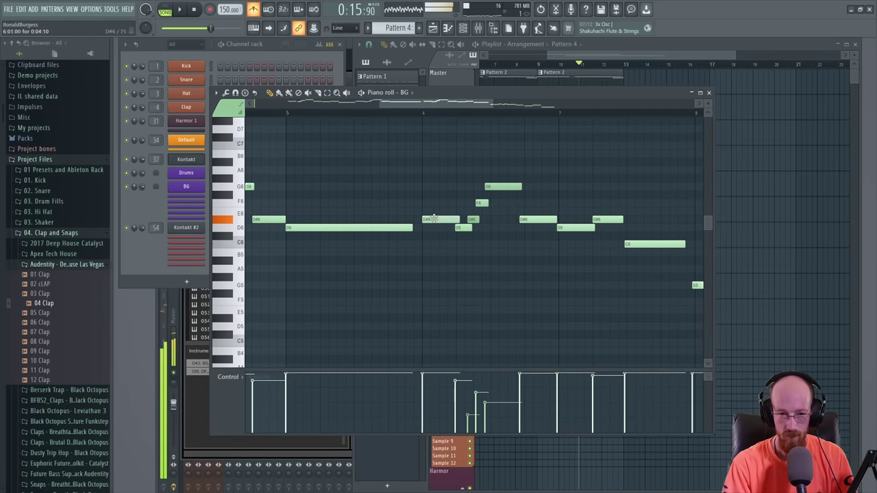
- Nudge the short D6 and D#6 in bar 6 later and the F6 slightly earlier, and replay them
scroll(466, 233, "up", 4)
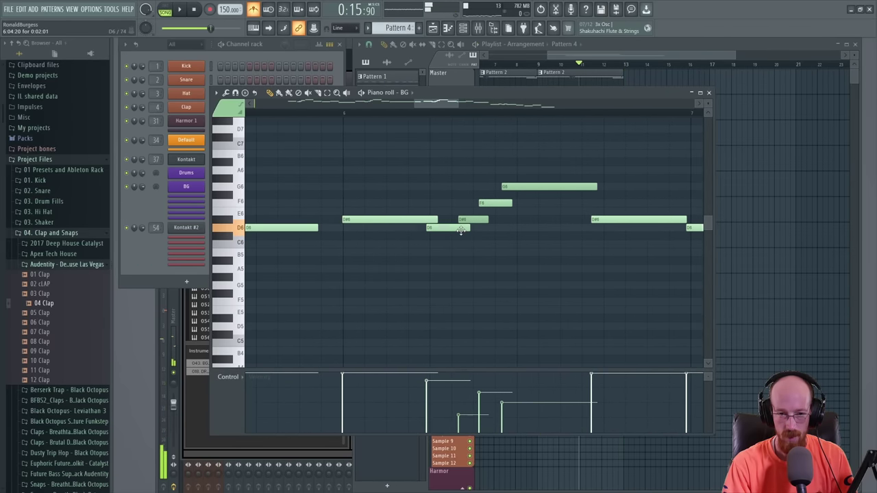
left_click_drag(476, 219, 482, 220)
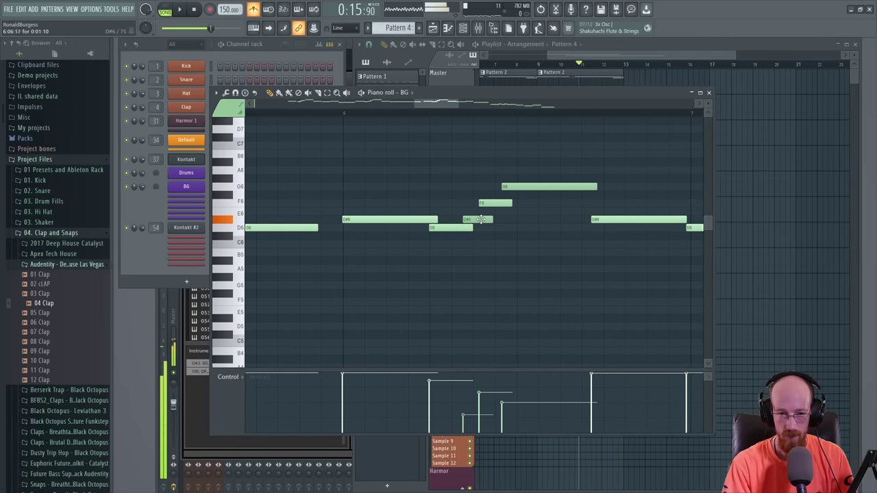
left_click(486, 203)
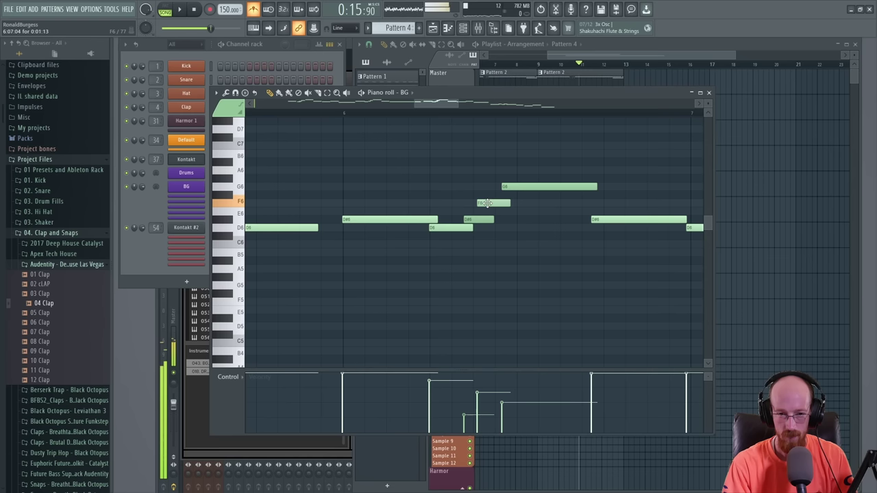
key("space")
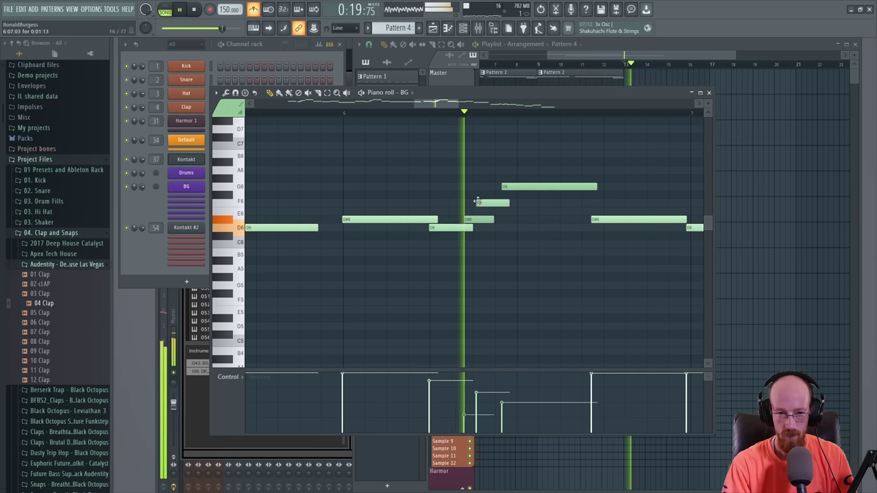
key("space")
- Lengthen the F6 in bar 6 and try the following G6 at a later and an earlier position, replaying each
left_click_drag(525, 186, 536, 185)
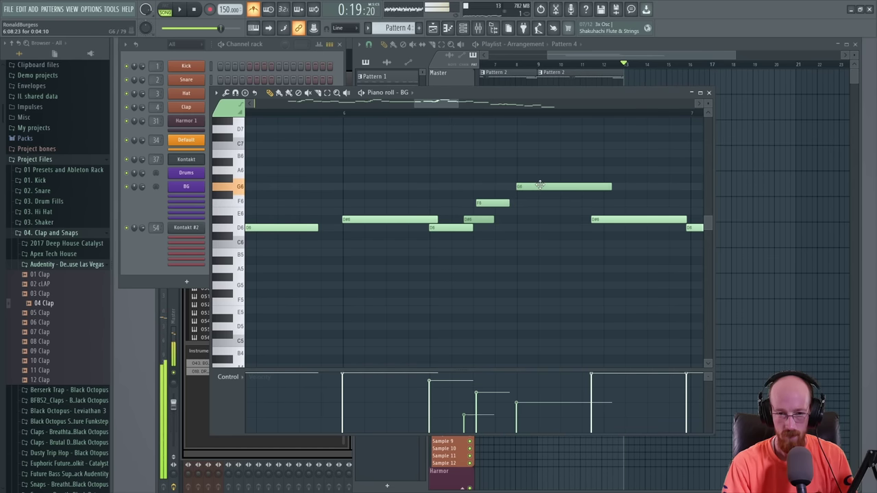
key("space")
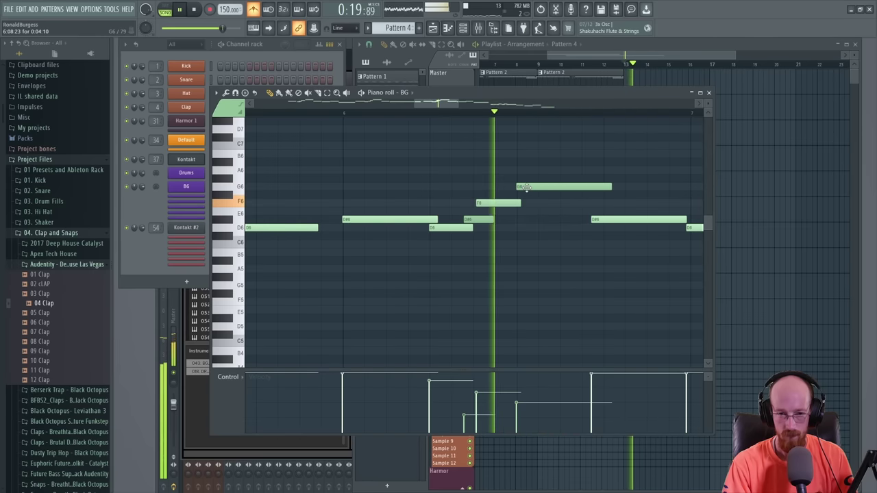
key("space")
left_click_drag(526, 189, 501, 189)
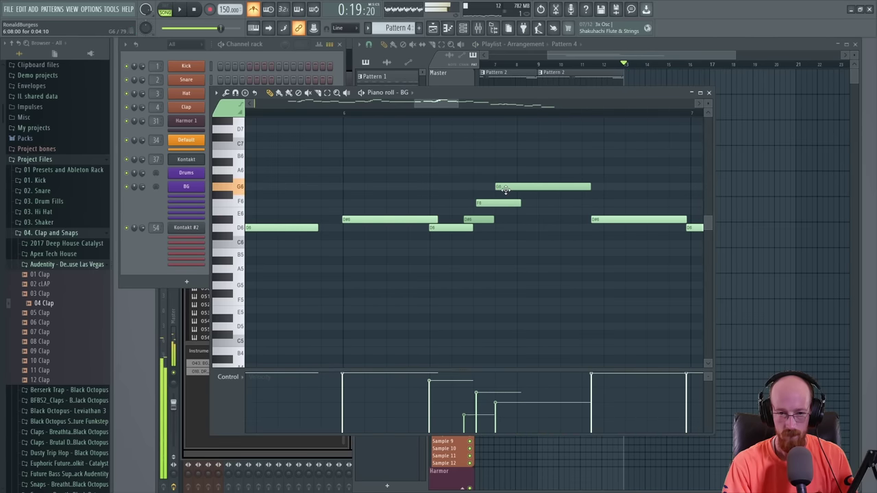
key("space")
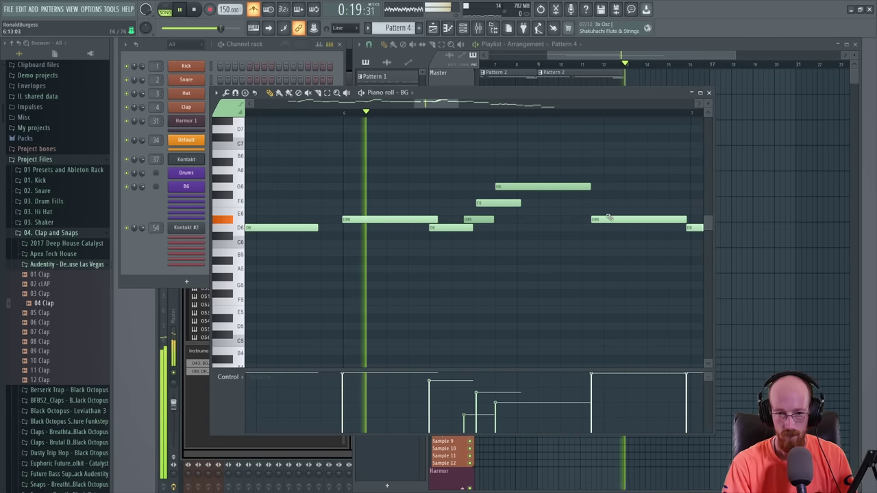
key("space")
- Shift the last D#6 and the G6 of bar 6 later, and replay the bar to check their timing
left_click_drag(611, 220, 617, 220)
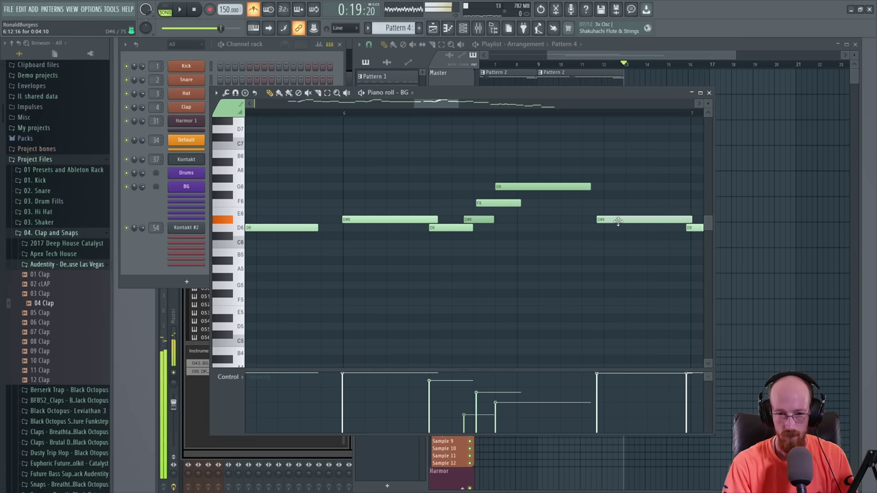
key("space")
key("space")
left_click_drag(514, 186, 533, 186)
key("space")
key("space")
- Nudge the D6 at bar 7 slightly later and move the C6 in that bar to beat 3
key("space")
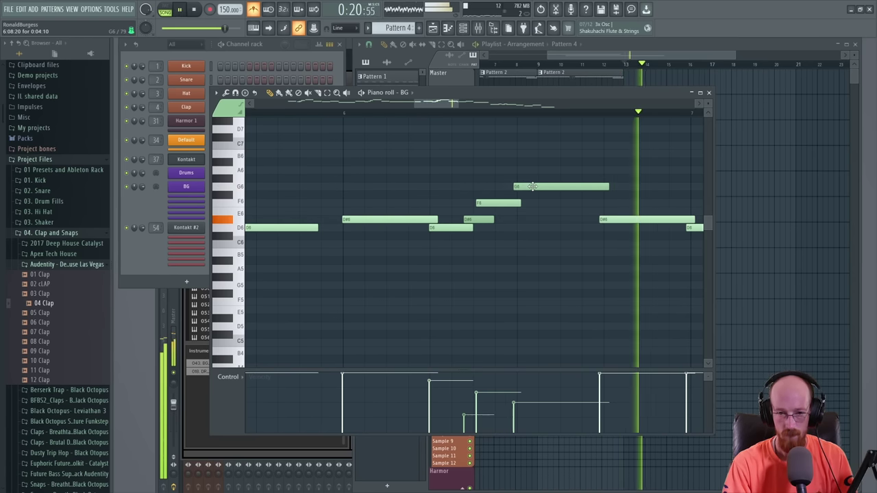
left_click_drag(600, 189, 388, 204)
key("space")
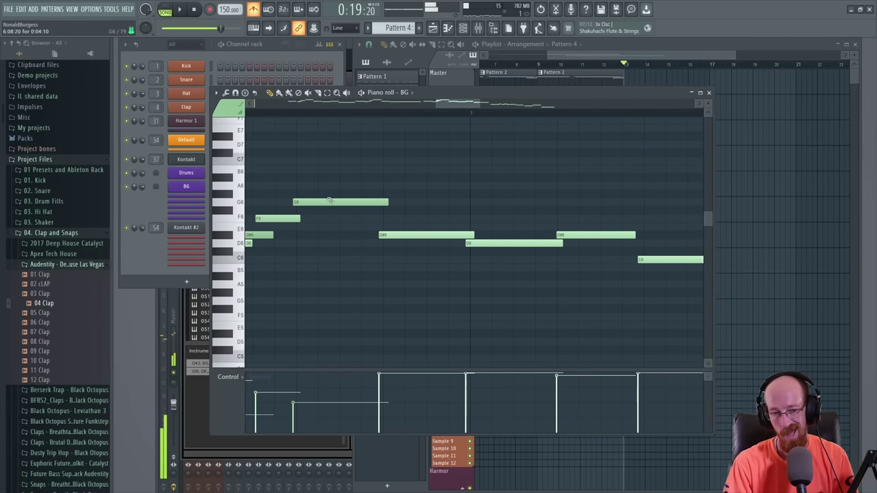
left_click_drag(484, 244, 486, 244)
left_click_drag(586, 214, 418, 215)
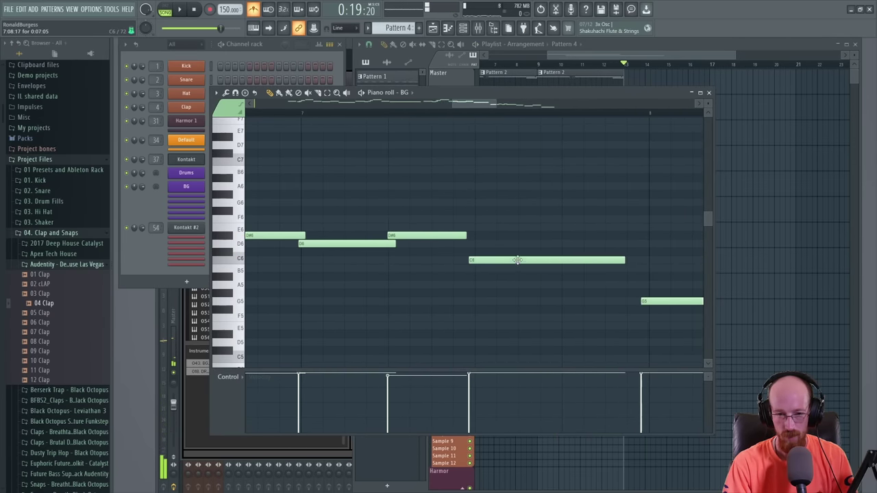
left_click_drag(520, 260, 526, 258)
- Review the rest of the melody and play it from bar 5 to the closing notes to check the timing
left_click_drag(568, 224, 436, 204)
left_click_drag(564, 278, 388, 214)
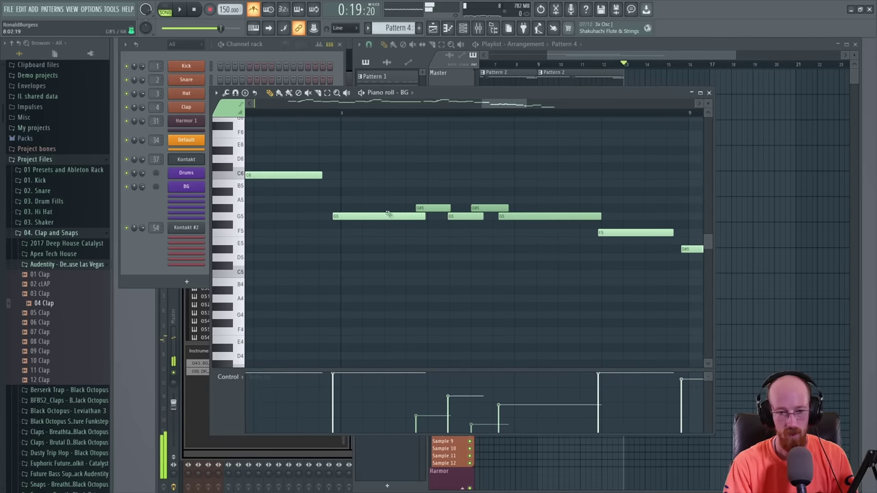
scroll(329, 168, "down", 6)
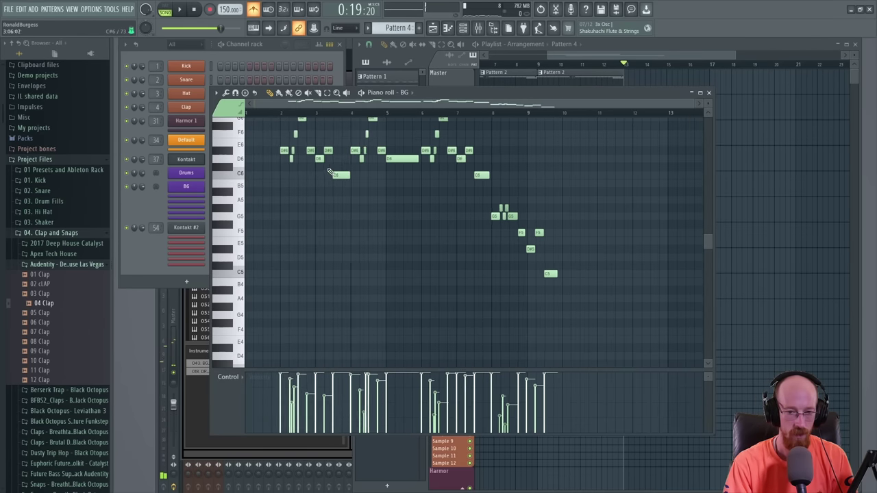
scroll(387, 203, "up", 3)
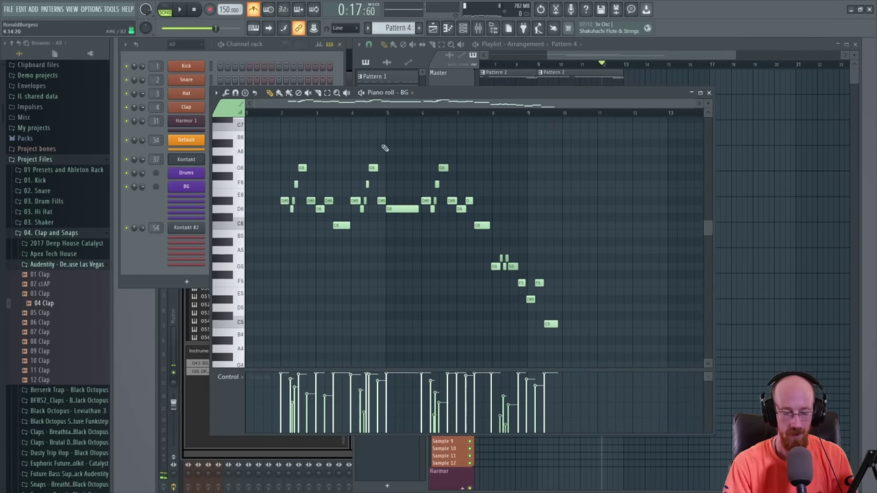
scroll(410, 218, "up", 6)
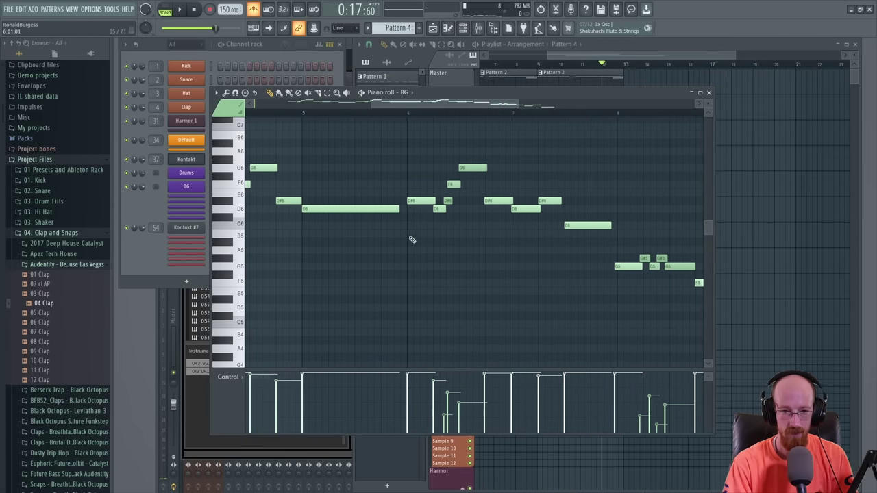
key("space")
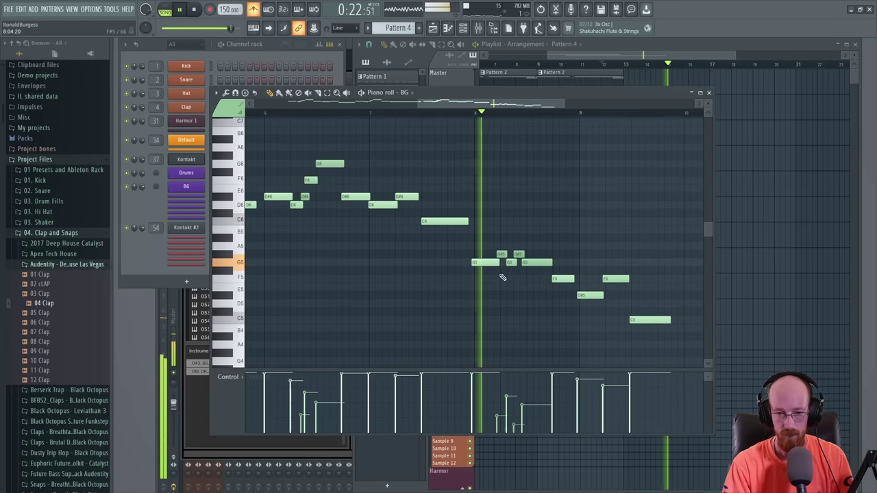
scroll(500, 288, "up", 3)
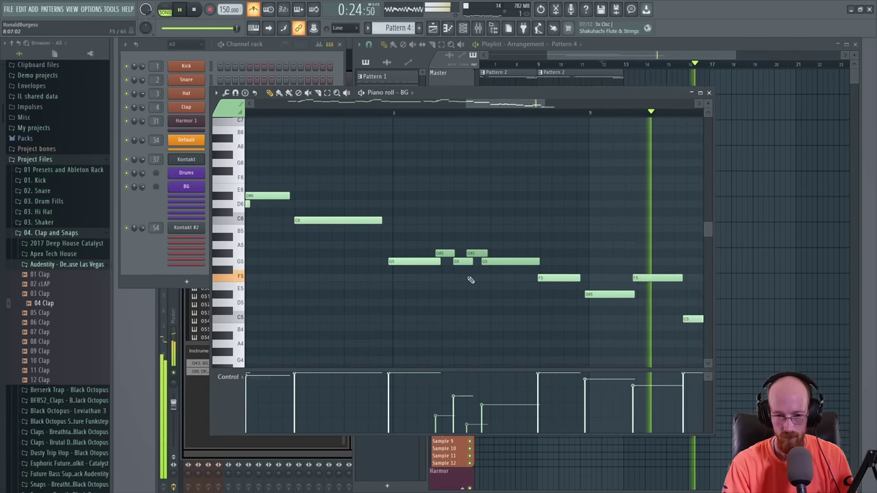
scroll(473, 267, "down", 3)
key("space")
- Shift the closing F5, D#5, F5 and C5 notes later, aligning the D#5 with bar 9, and nudge the preceding long G5 later
left_click_drag(484, 254, 487, 256)
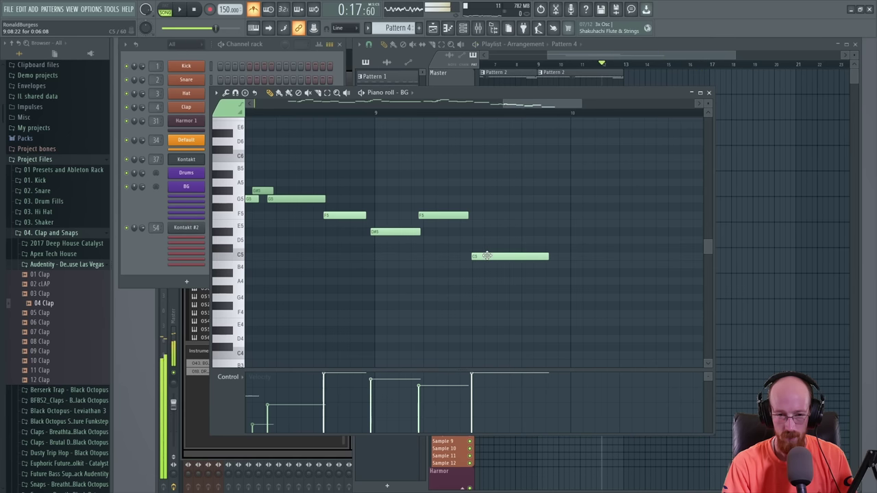
left_click_drag(431, 214, 408, 231)
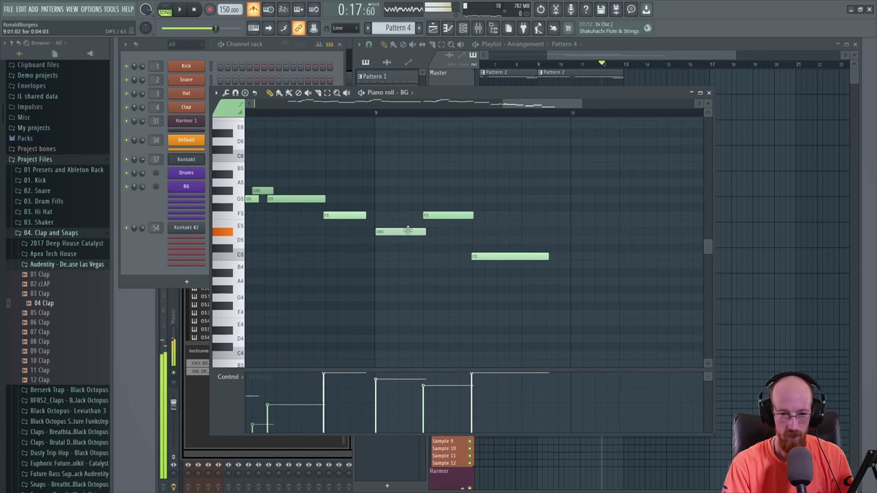
left_click_drag(347, 203, 443, 232)
left_click_drag(316, 216, 317, 218)
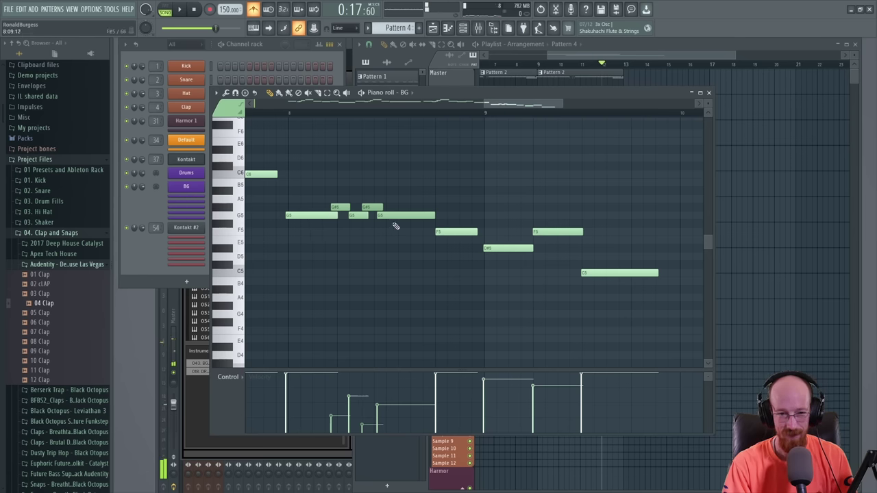
left_click_drag(397, 216, 400, 216)
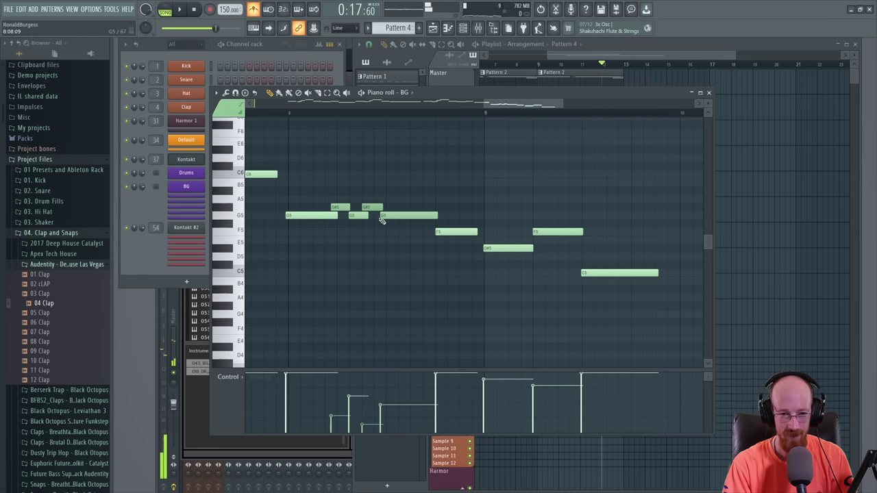
- Replay the melody from bar 8 and fine-tune the timing of the short G#5 and G5 notes in that bar
scroll(361, 199, "left", 4)
scroll(361, 199, "up", 1)
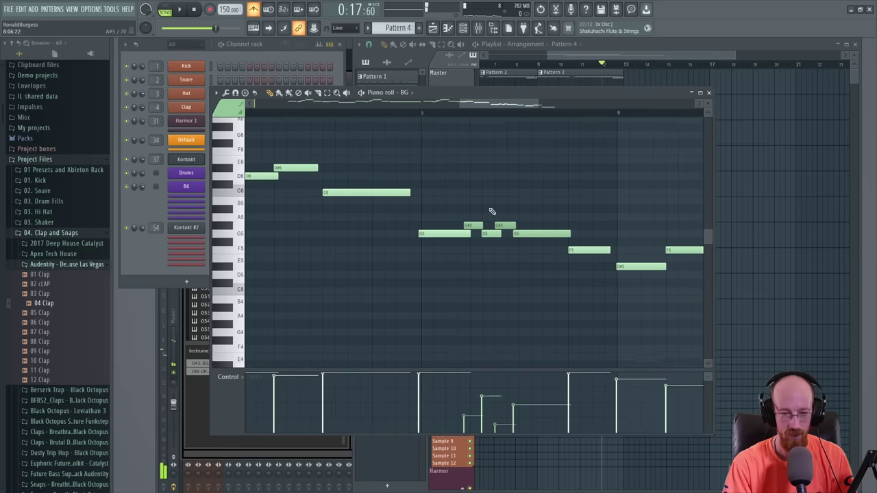
left_click(431, 111)
key("space")
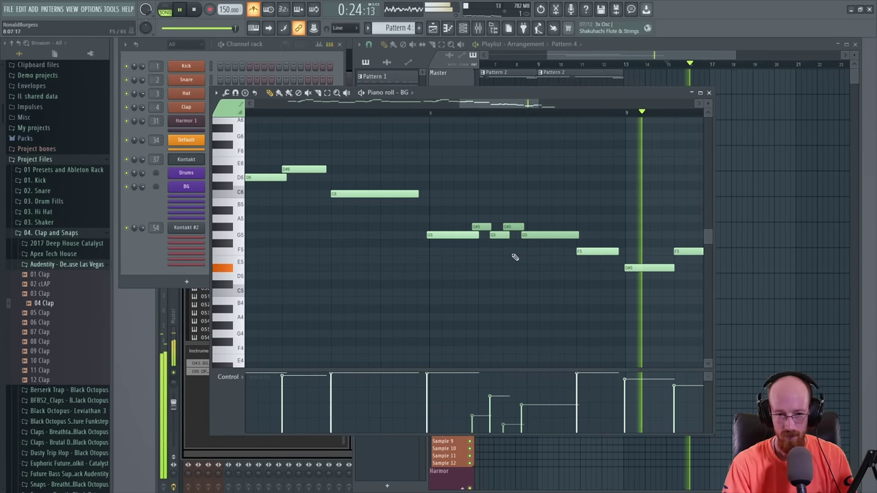
key("space")
scroll(484, 252, "up", 3)
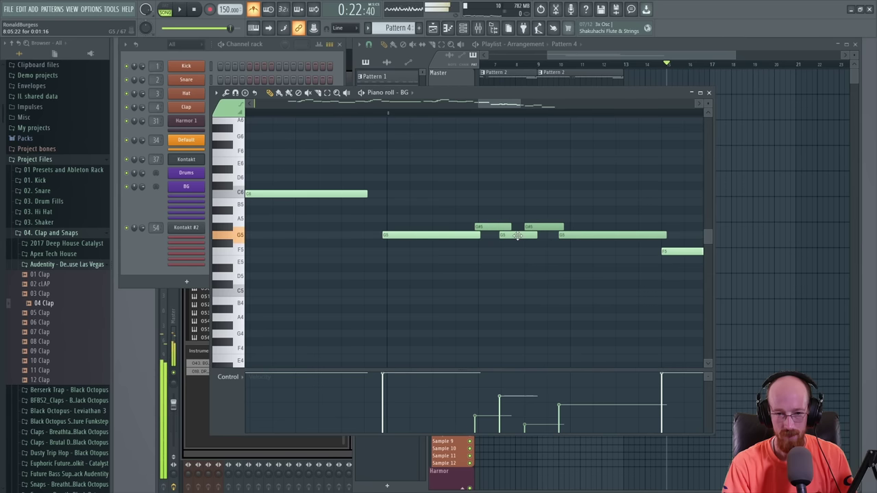
left_click_drag(518, 235, 528, 237)
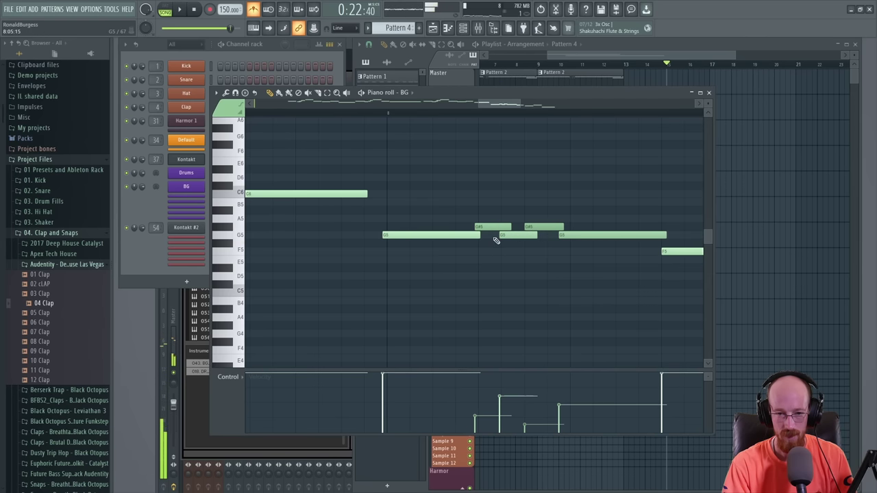
key("space")
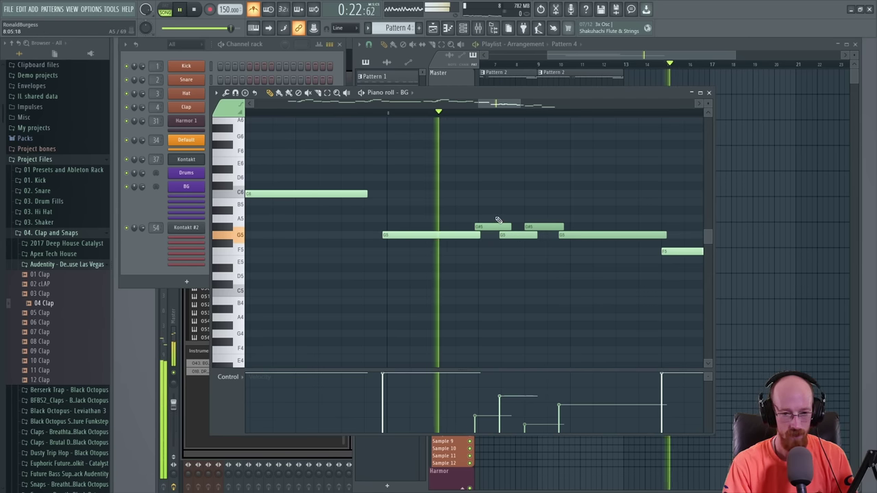
- Play the melody's closing notes and replay them with the metronome turned off
scroll(507, 226, "down", 5)
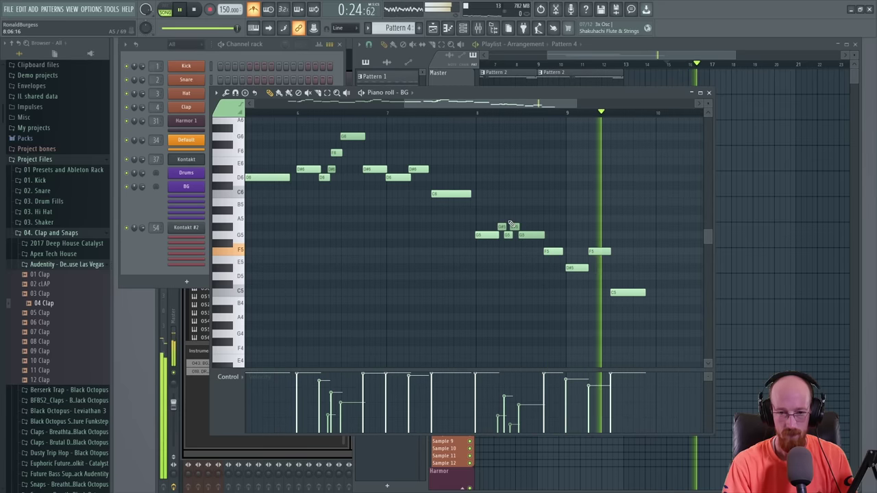
key("space")
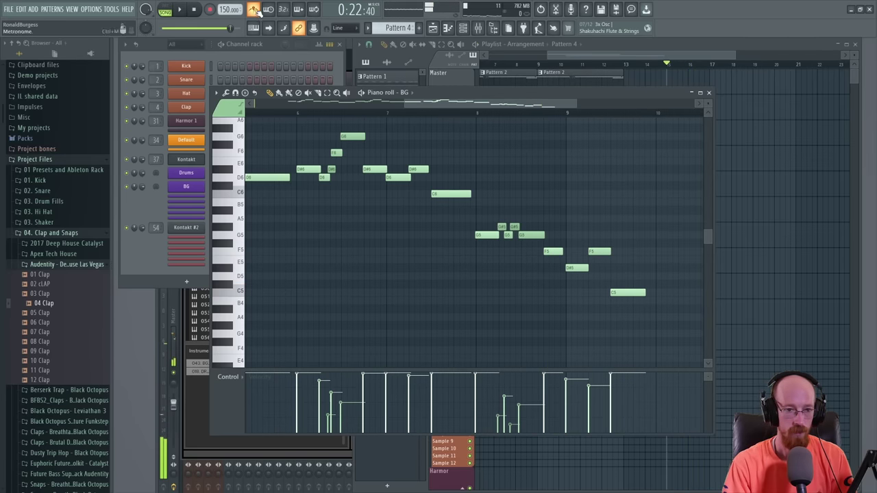
key("space")
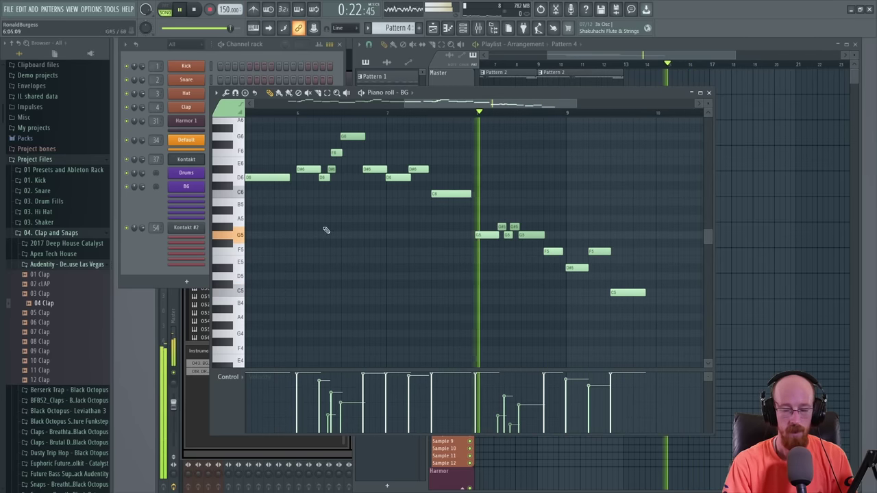
- Close the piano roll, bring up Kontakt with BG_EDM Radiance 1 collapsed, and audition the end of the melody
left_click(710, 93)
key("space")
left_click(262, 422)
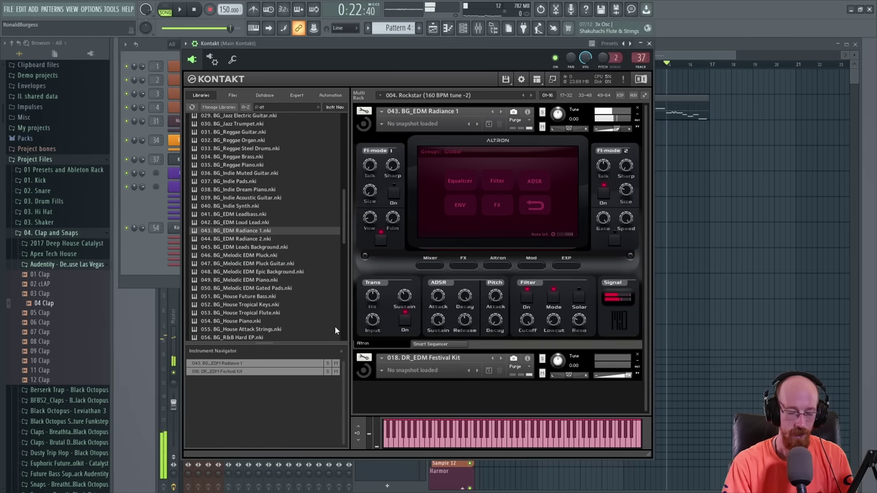
left_click(366, 127)
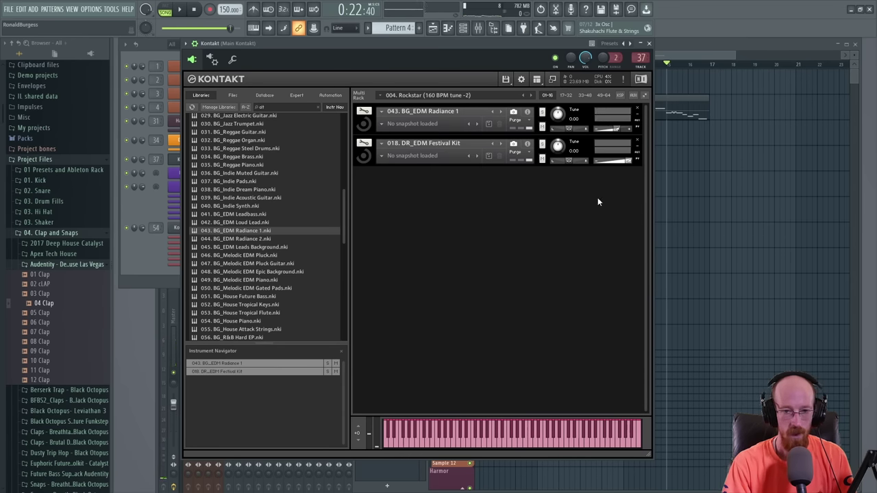
key("space")
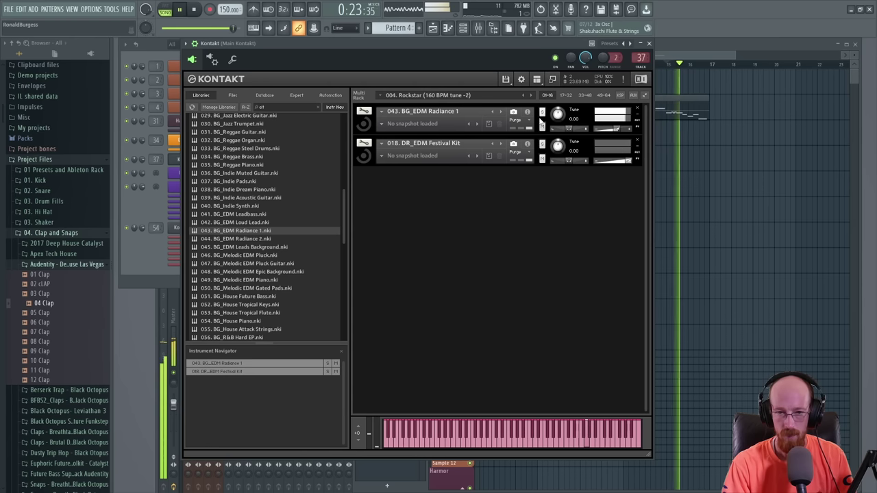
key("space")
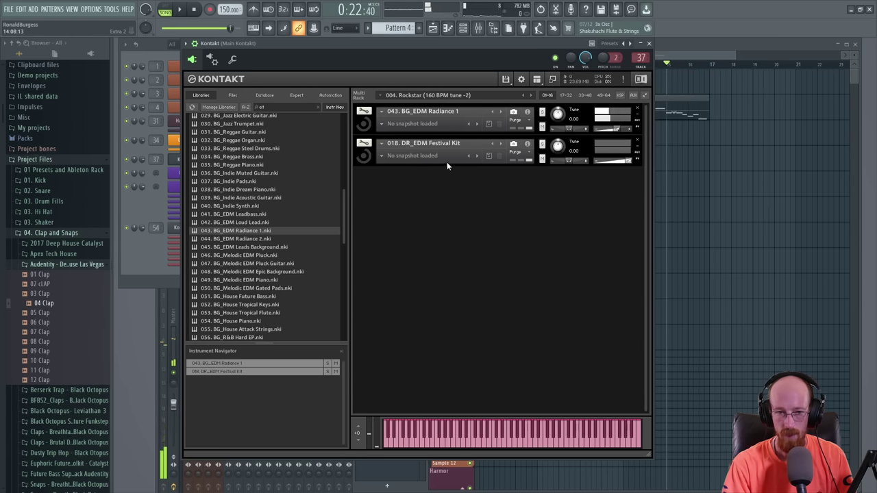
key("space")
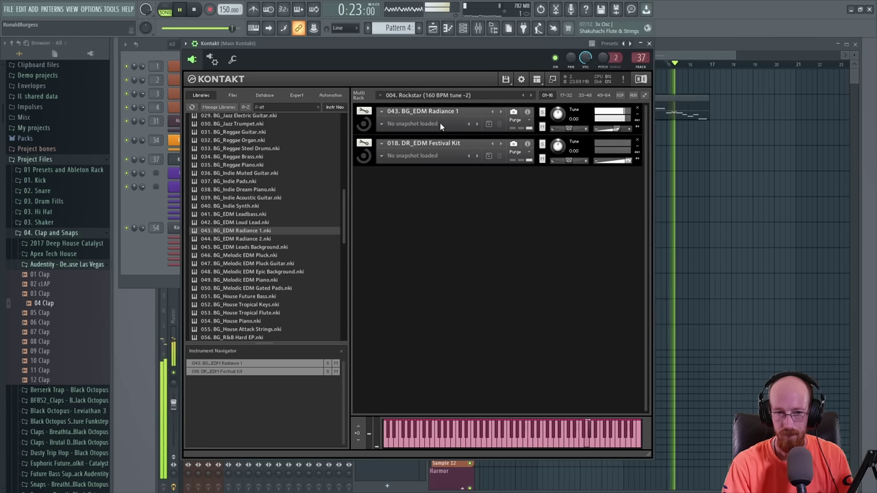
key("space")
- Move BG_EDM Radiance 1 below DR_EDM Festival Kit in the Kontakt multi rack
left_click(364, 111)
left_click(371, 121)
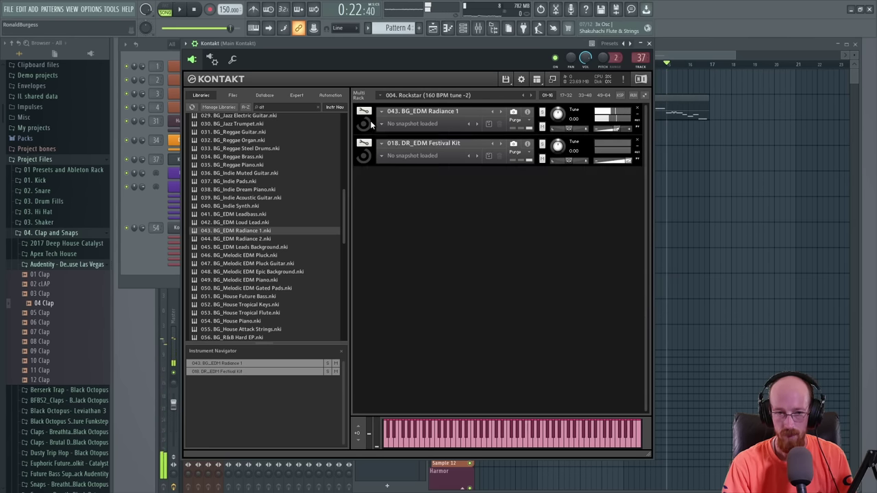
left_click_drag(391, 109, 397, 149)
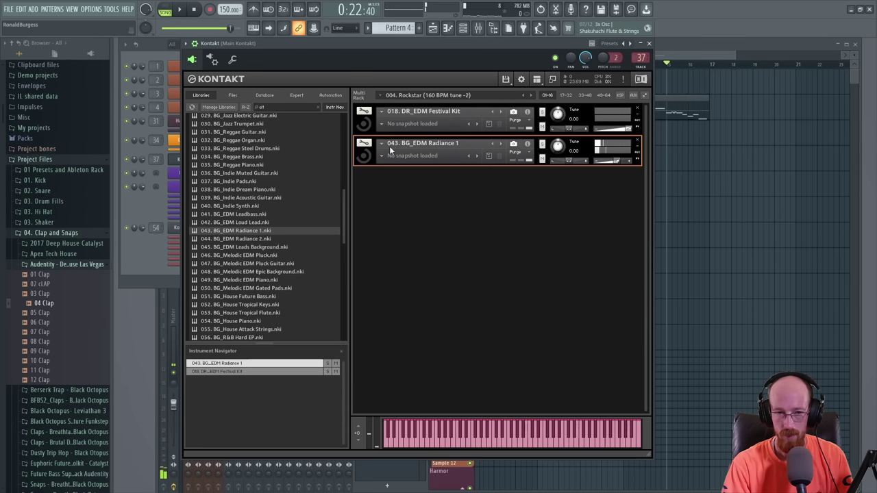
left_click(364, 162)
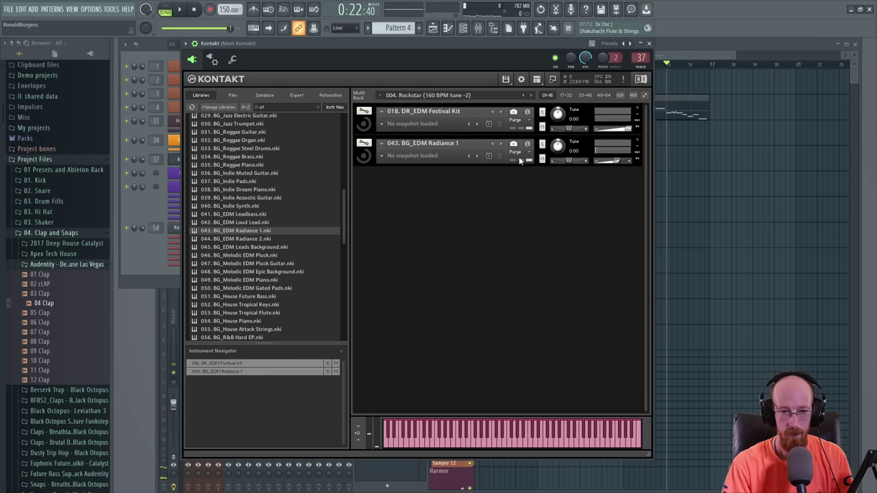
- Replace BG_EDM Radiance 1 with 044. BG_EDM Radiance 2, audition it on the melody, and collapse the instrument
mouse_move(528, 147)
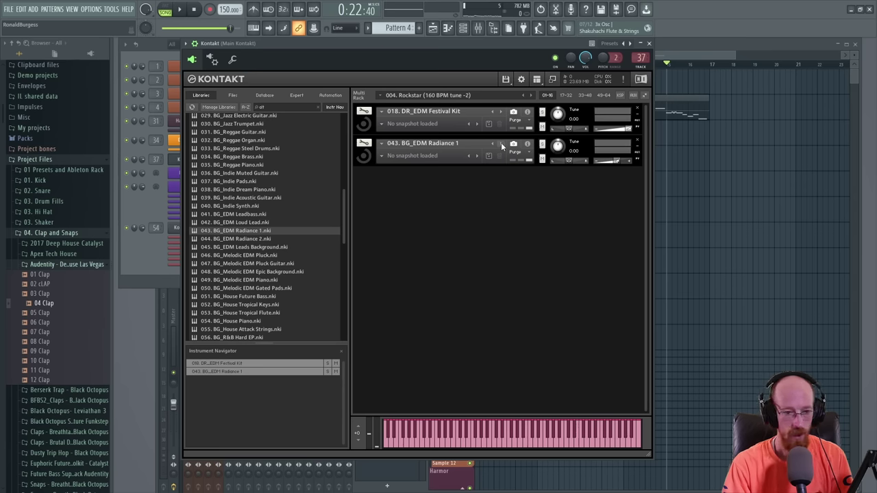
left_click(502, 145)
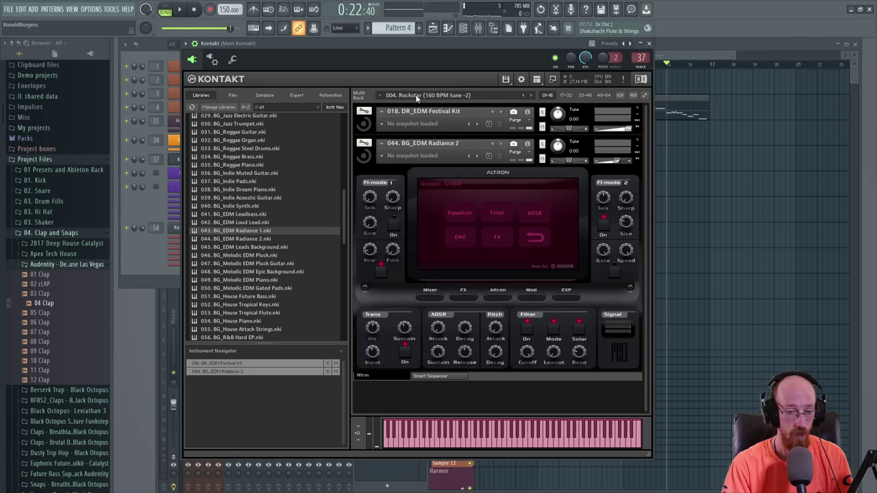
key("space")
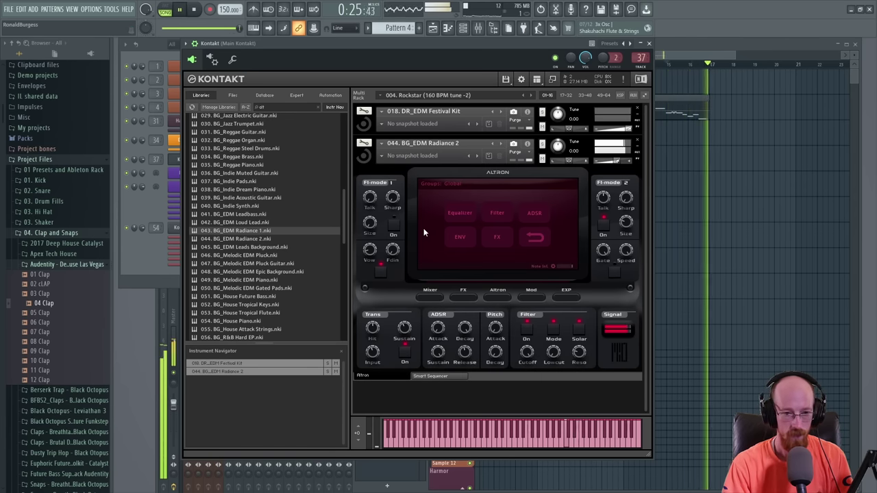
key("space")
left_click(381, 143)
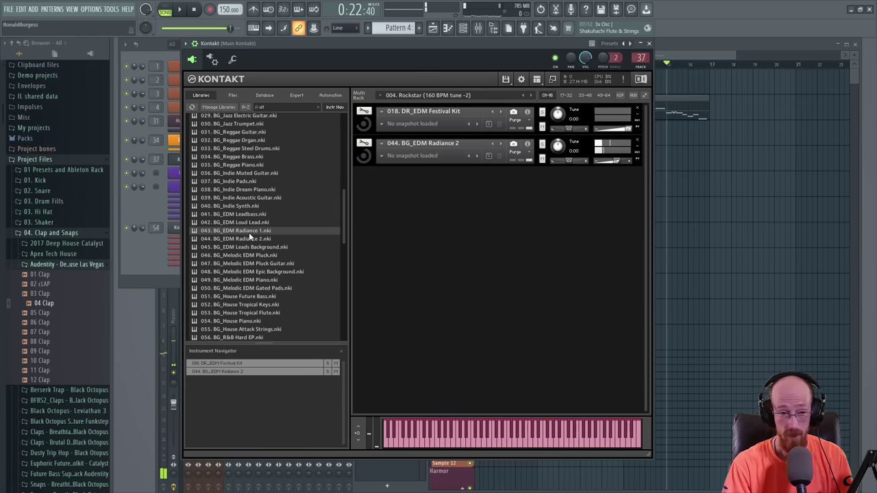
- Add 043. BG_EDM Radiance 1 from the library and move it, collapsed, below Radiance 2 in the rack
left_click_drag(250, 231, 463, 203)
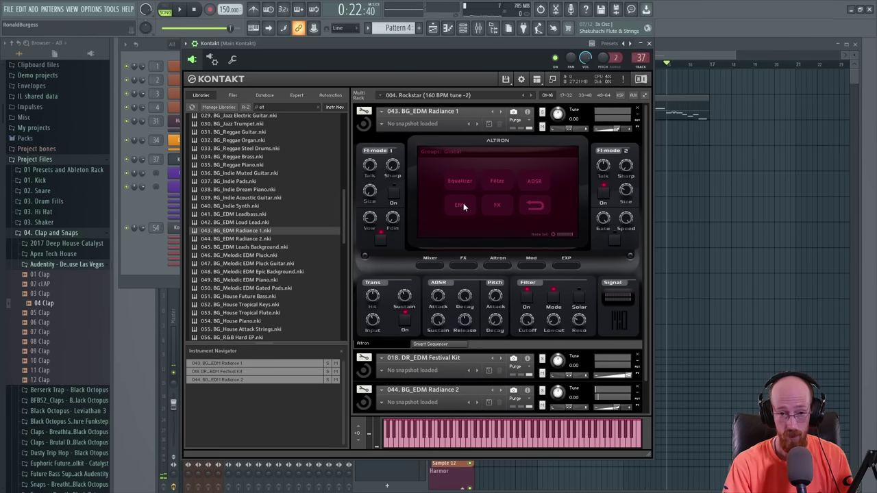
left_click(360, 125)
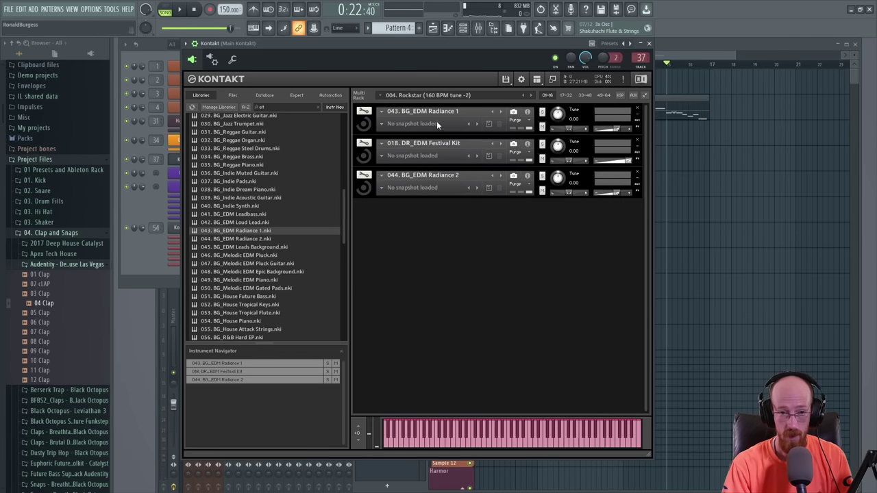
left_click(367, 127)
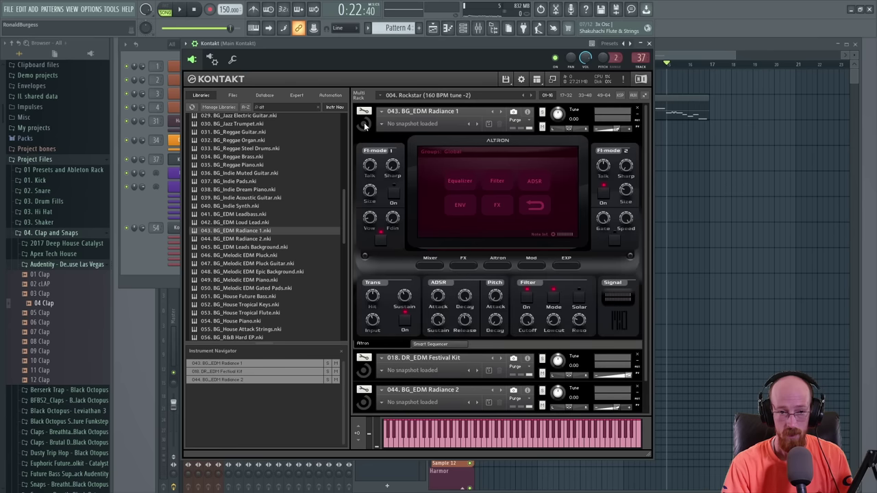
left_click(364, 123)
left_click_drag(451, 106, 498, 200)
left_click(487, 251)
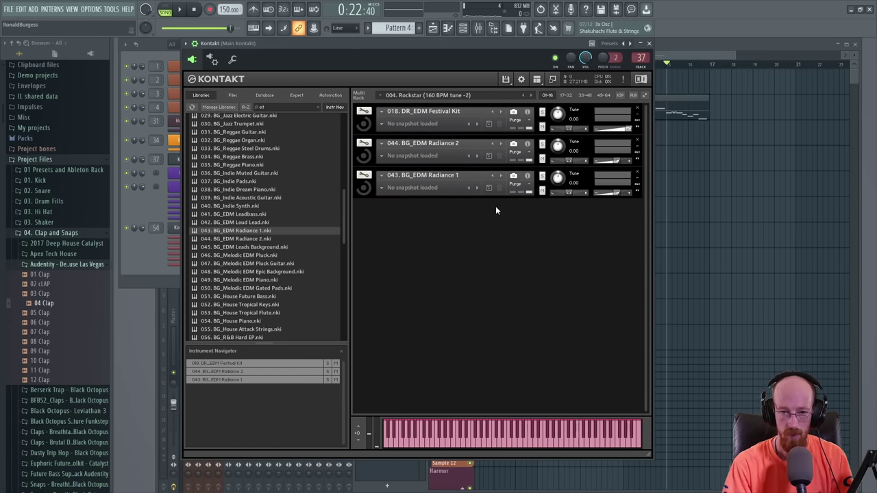
- Set BG_EDM Radiance 1 to MIDI channel 2 on Port A and play the melody with both Radiance layers
left_click(528, 176)
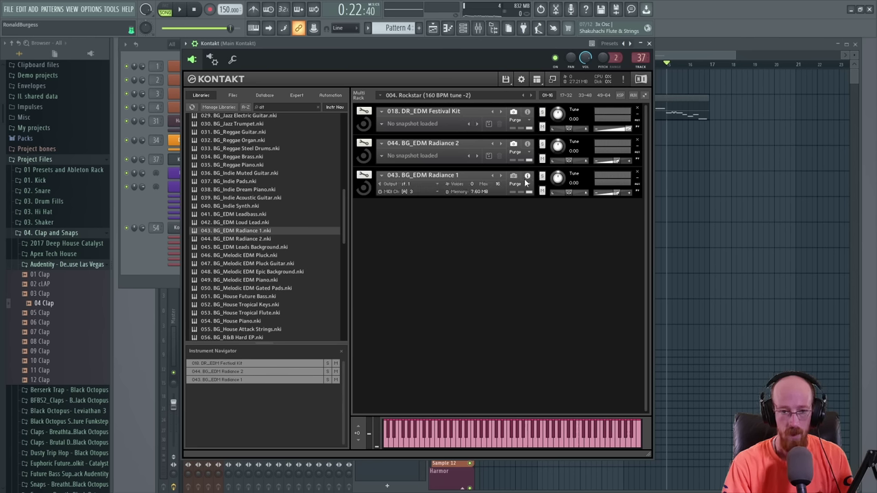
left_click(419, 193)
mouse_move(425, 209)
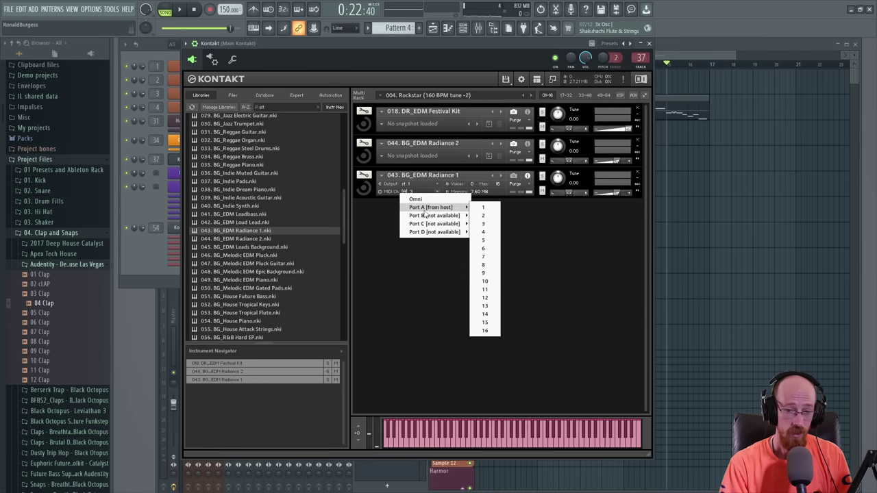
left_click(484, 215)
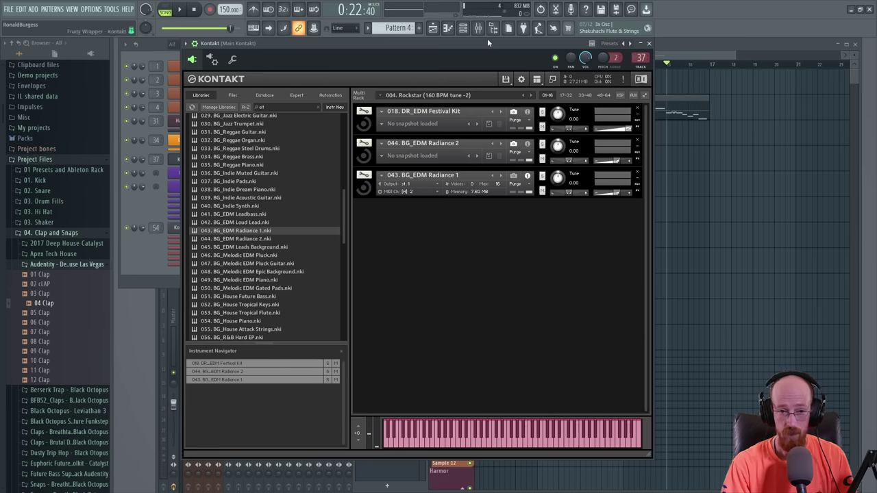
left_click(665, 61)
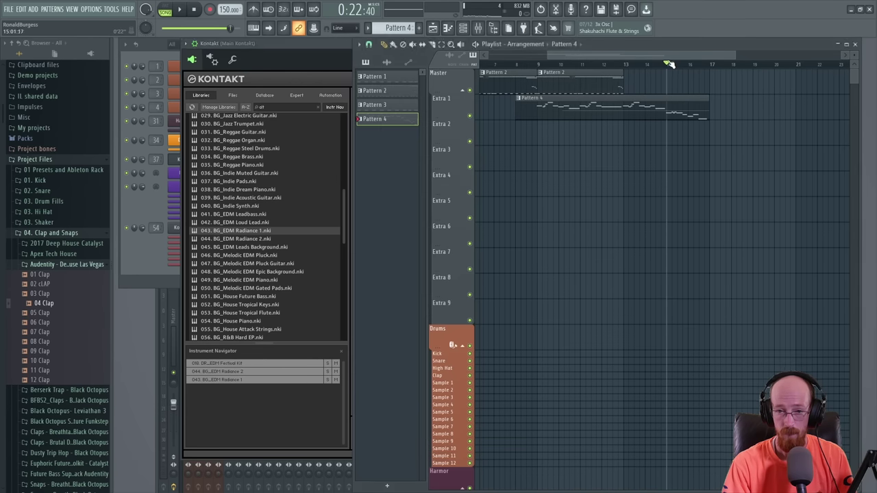
key("space")
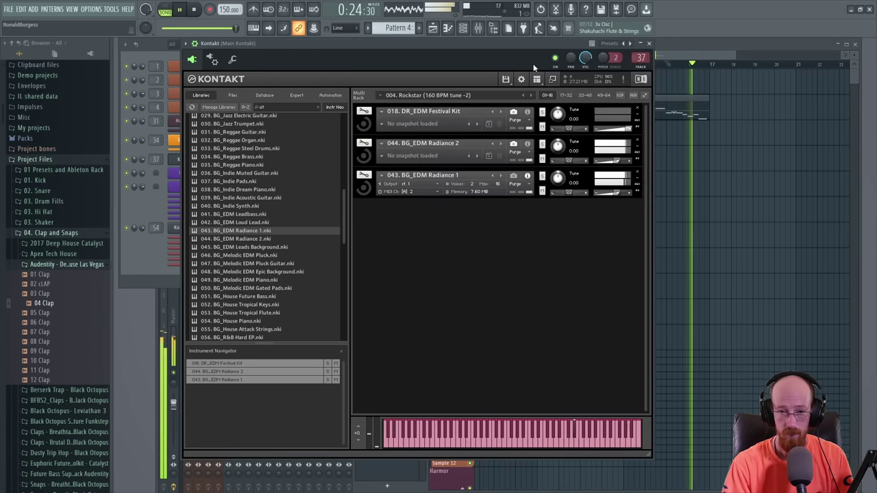
- Add another Pattern 2 clip at bar 13 on the Master track of the playlist and play from around bar 8
key("F5")
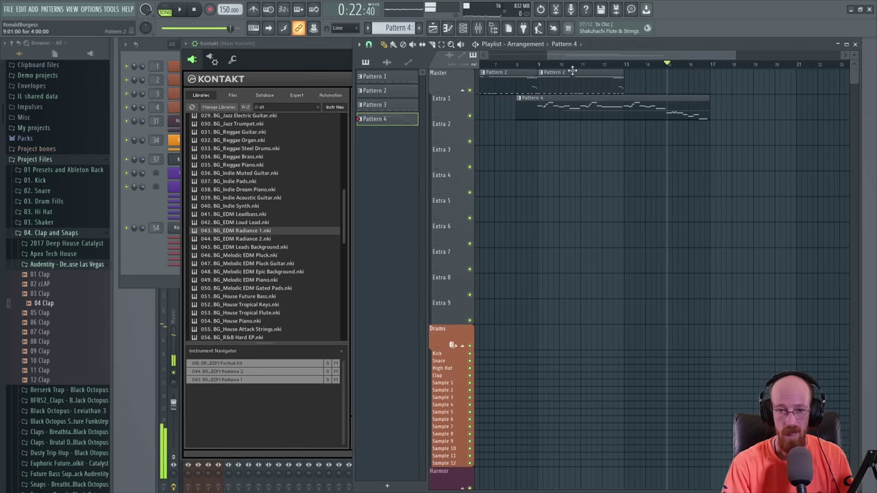
left_click(522, 68)
key("space")
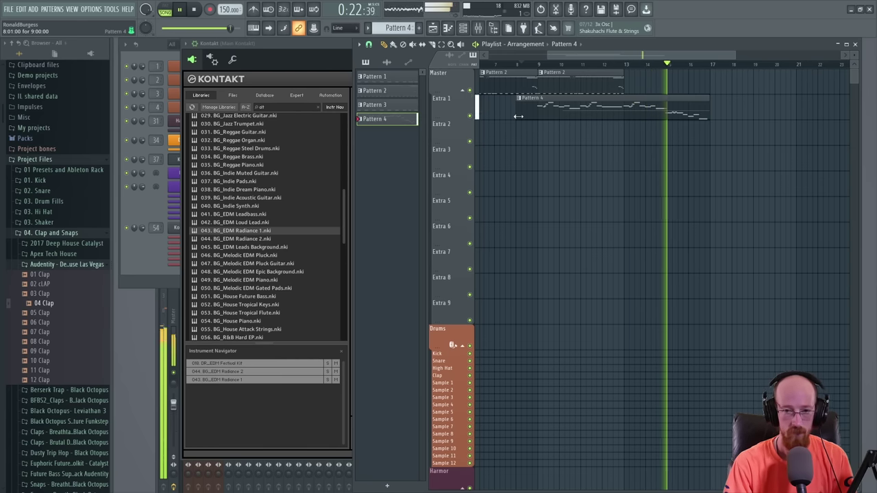
left_click_drag(595, 82, 674, 81)
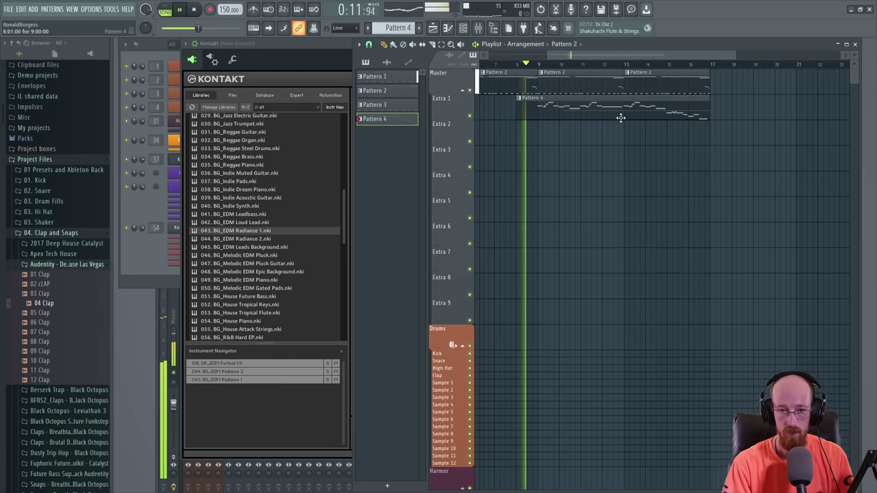
key("space")
- Play the arrangement from bar 9 to hear the layered melody with the drums
scroll(565, 116, "down", 2)
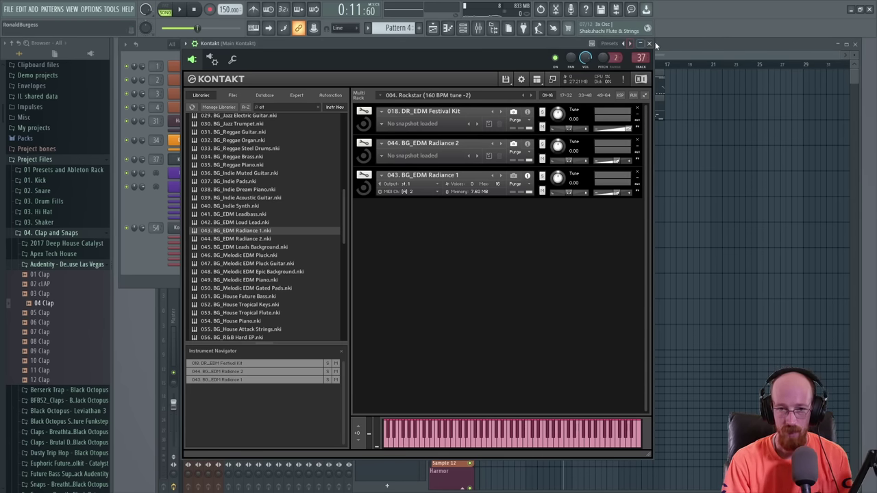
left_click(686, 48)
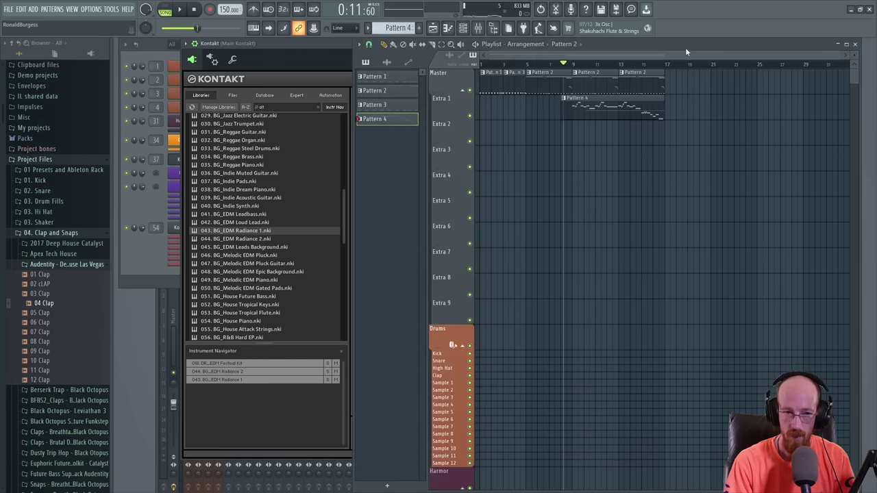
left_click(573, 65)
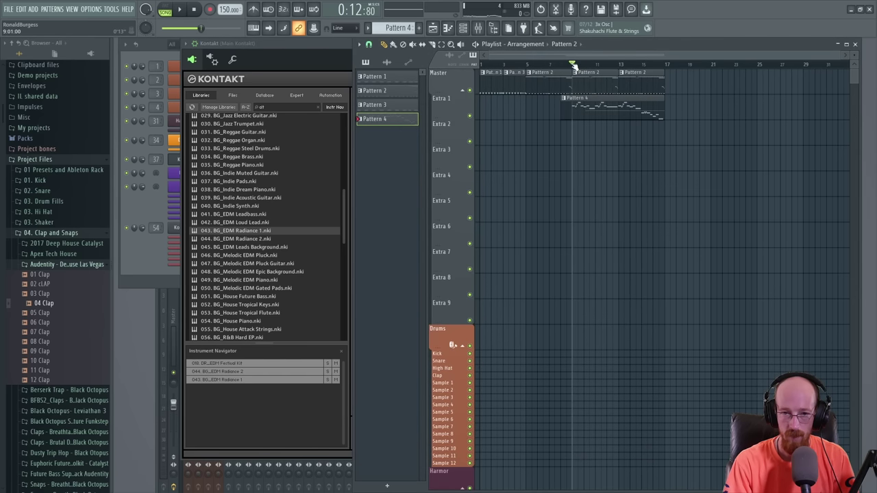
key("space")
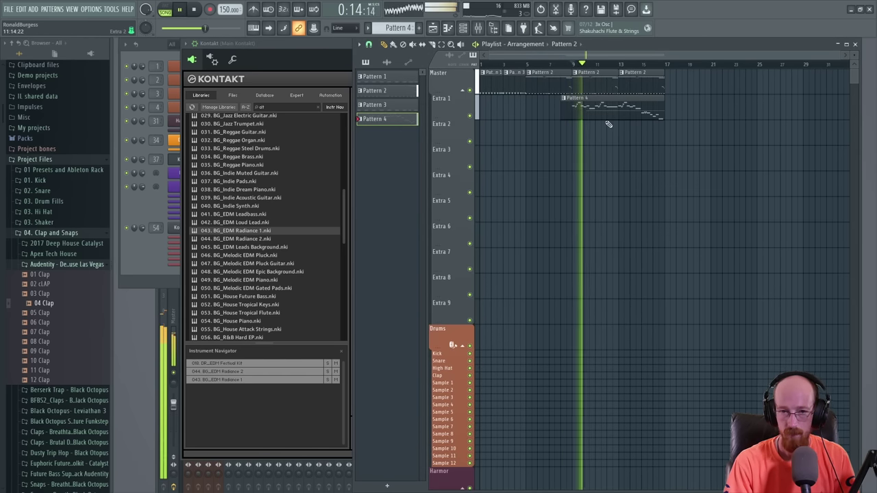
key("space")
scroll(602, 131, "up", 1)
scroll(602, 131, "up", 2)
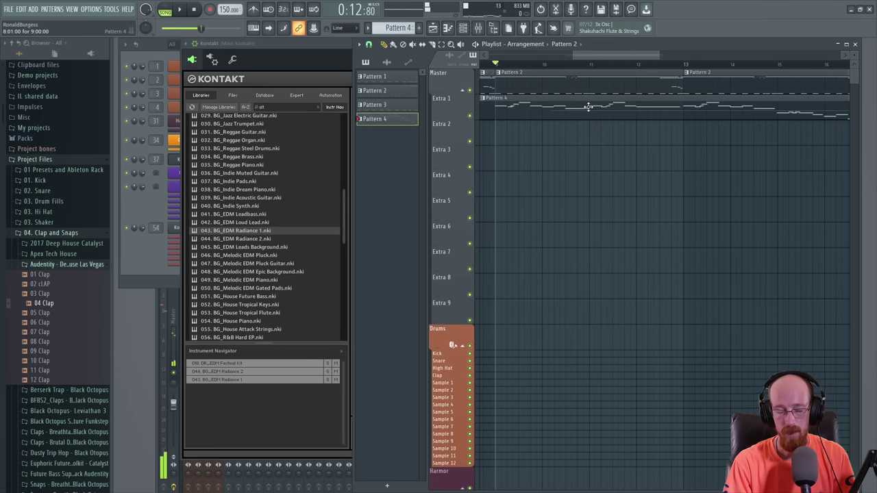
- Expand BG_EDM Radiance 2 in the Kontakt rack and audition raising the mod wheel while the arrangement plays
left_click(334, 59)
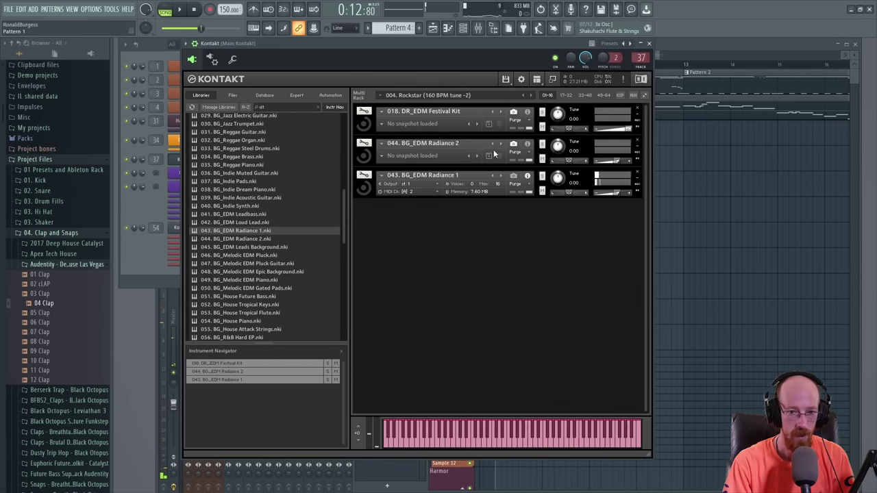
left_click(528, 144)
left_click(363, 156)
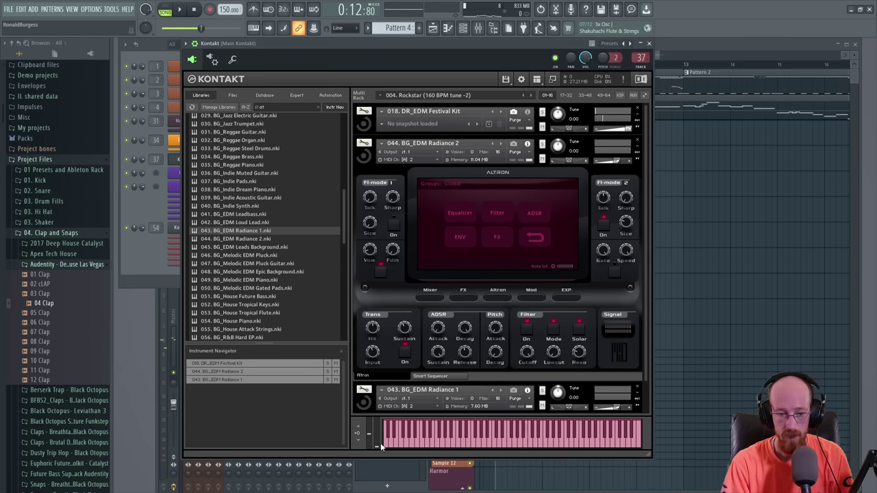
key("space")
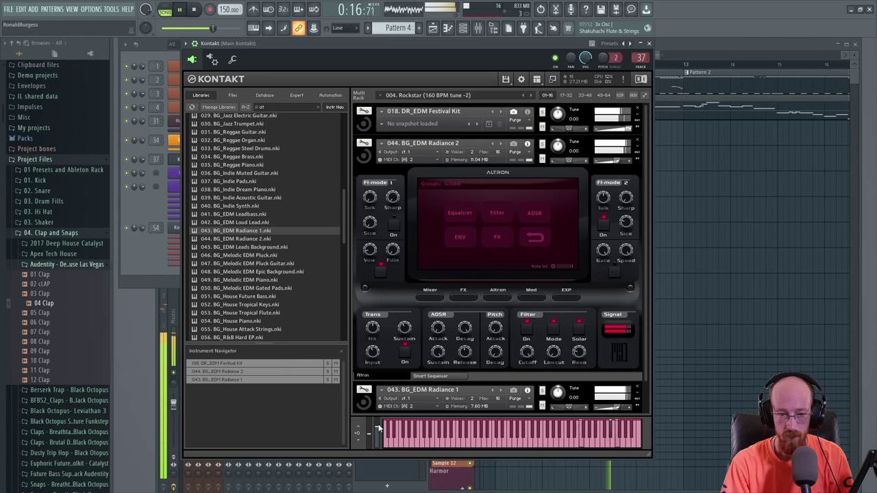
key("space")
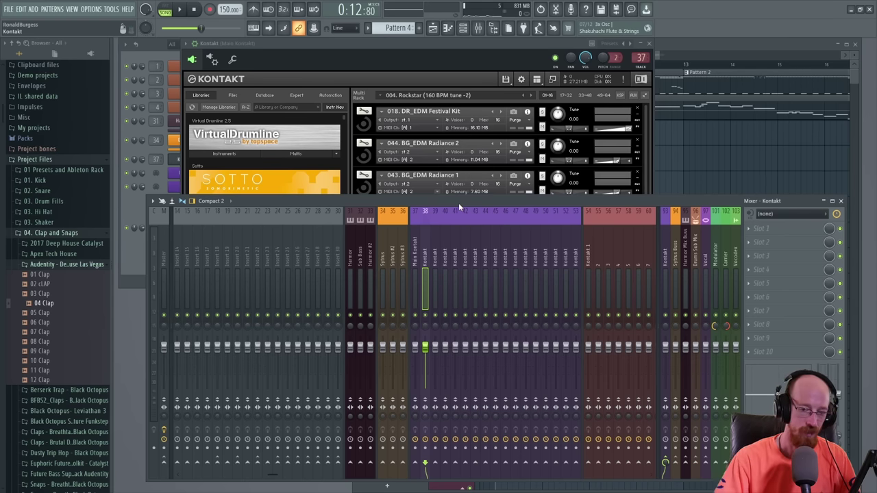
- Add WaveShaper to slot 5 of Kontakt mixer track 38 with its curve bent steeply upward, and create an automation clip for its mix level
right_click(425, 316)
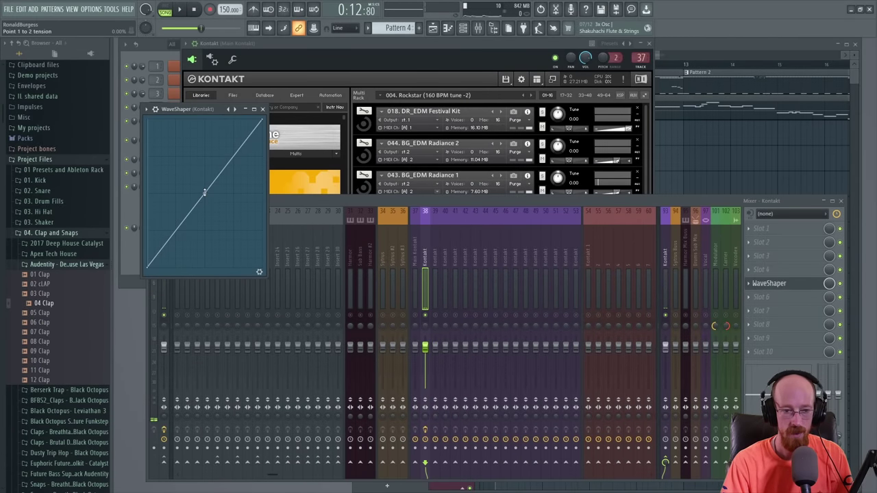
left_click_drag(205, 193, 205, 122)
left_click(822, 288)
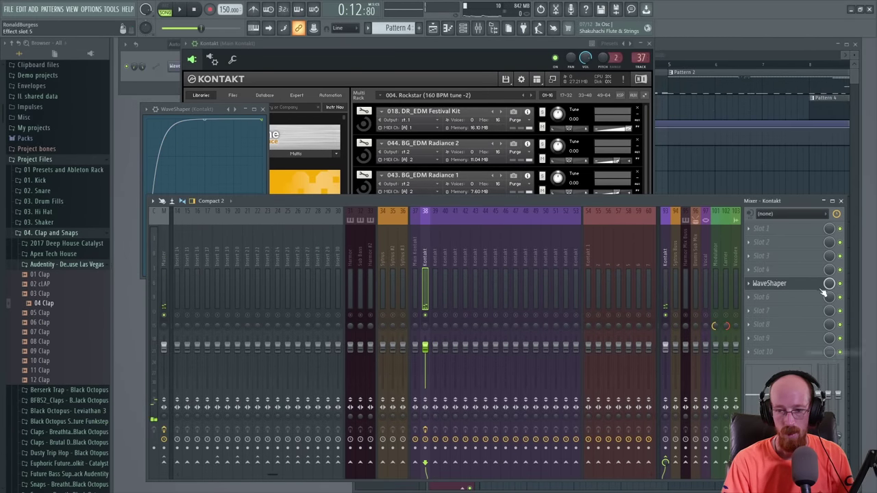
left_click(262, 109)
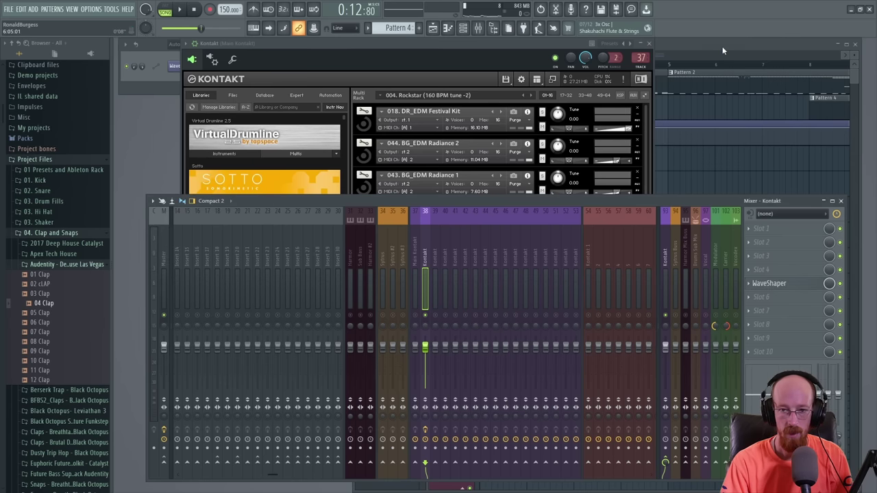
- Flatten the WaveShaper mix level automation to zero in the playlist and add a short peak just before bar 11
left_click(722, 50)
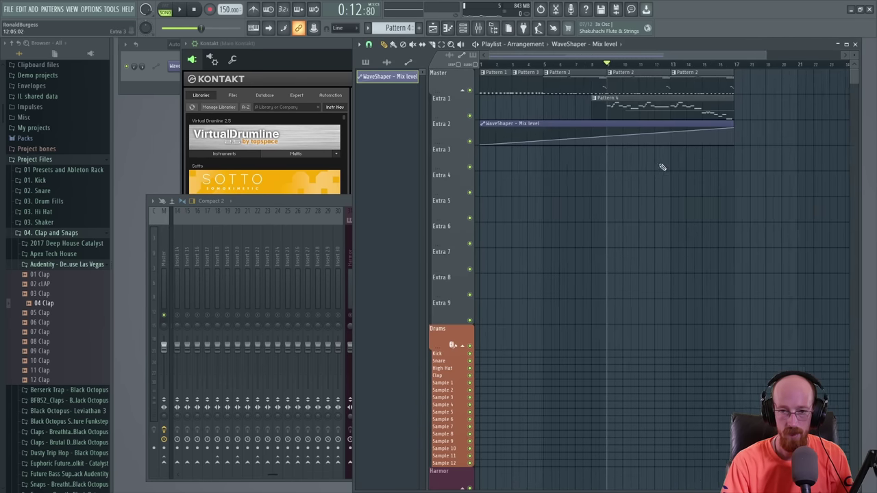
scroll(662, 161, "down", 2, "ctrl")
scroll(643, 152, "up", 5, "ctrl")
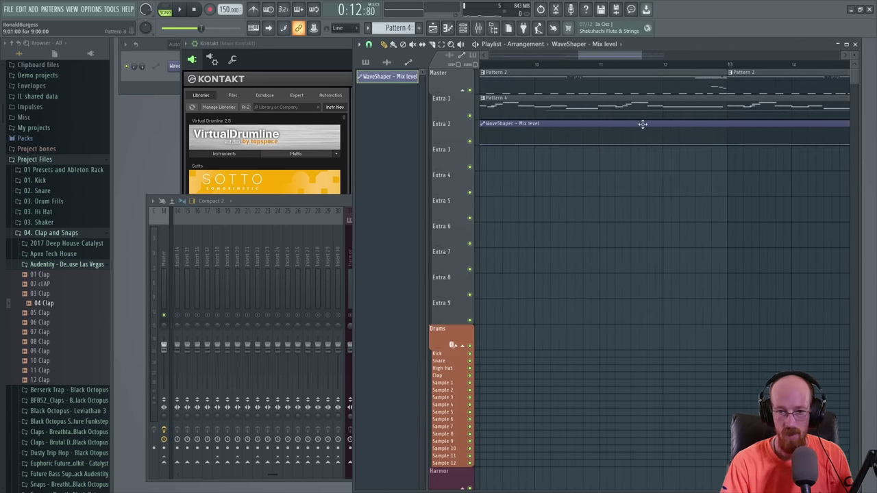
key("space")
scroll(564, 135, "up", 1, "ctrl")
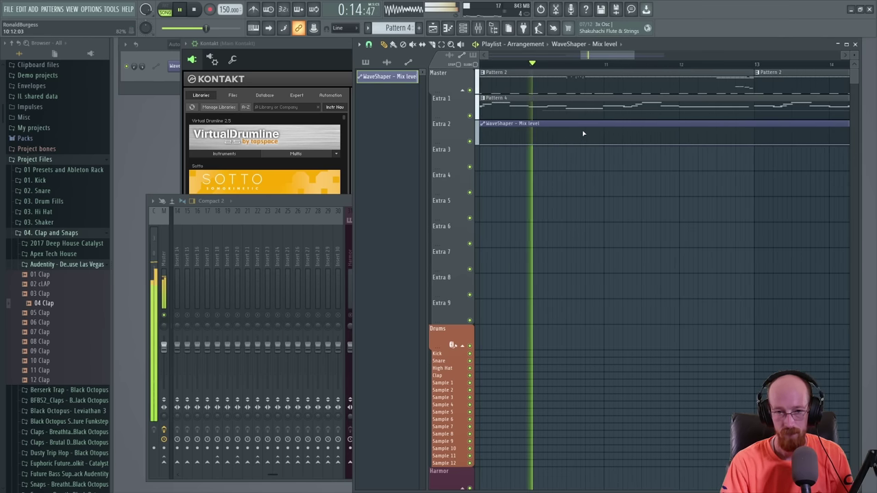
key("space")
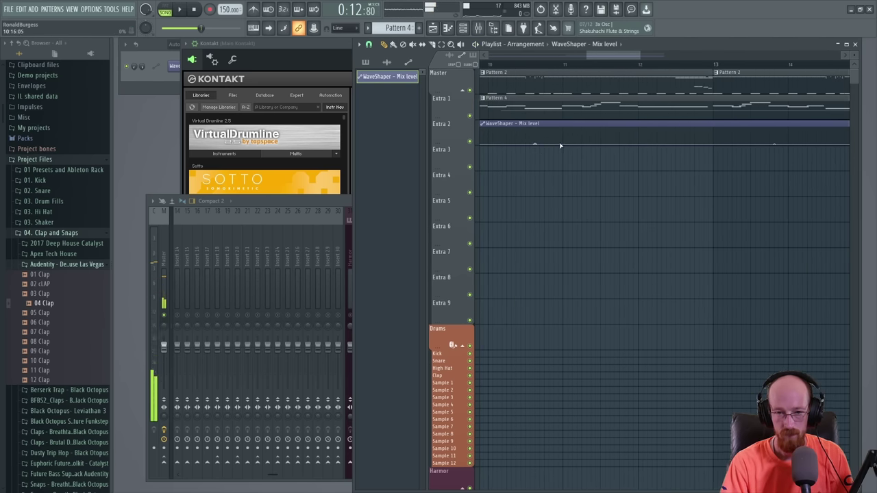
mouse_move(560, 146)
left_mouse_down()
mouse_move(557, 130)
mouse_move(565, 145)
left_mouse_up()
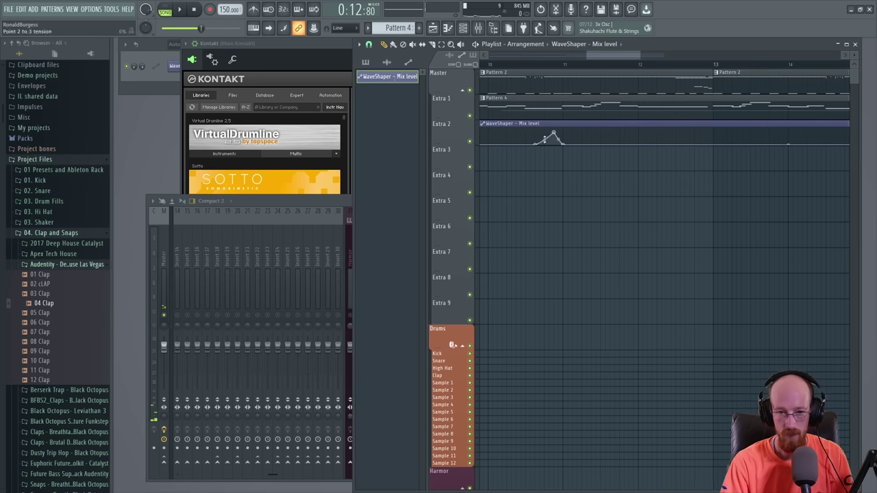
- Play from the middle of bar 10 and lower the WaveShaper automation peak before bar 11 to a subtle bump
left_click(534, 70)
key("space")
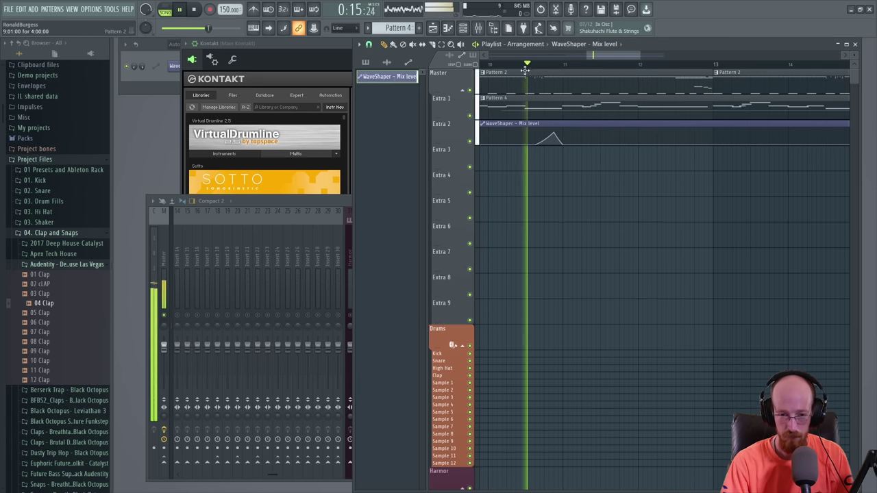
left_click_drag(556, 133, 556, 140)
key("space")
key("space")
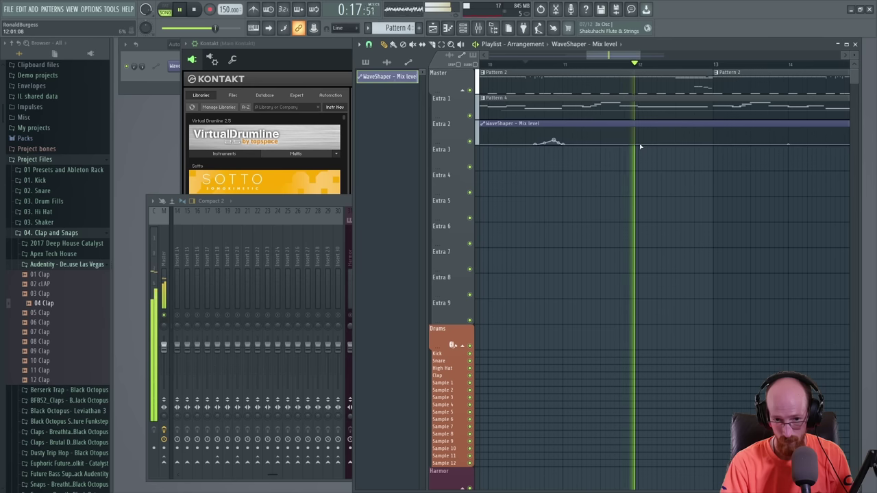
key("space")
- Add a second low ramp to the WaveShaper automation, rising toward the end of bar 12 and dropping to zero at bar 13
right_click(661, 146)
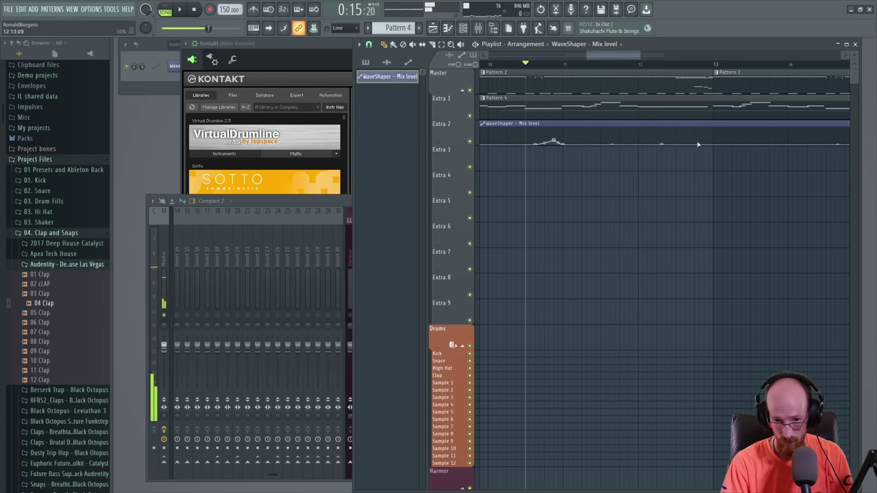
right_click(703, 142)
left_click(719, 143)
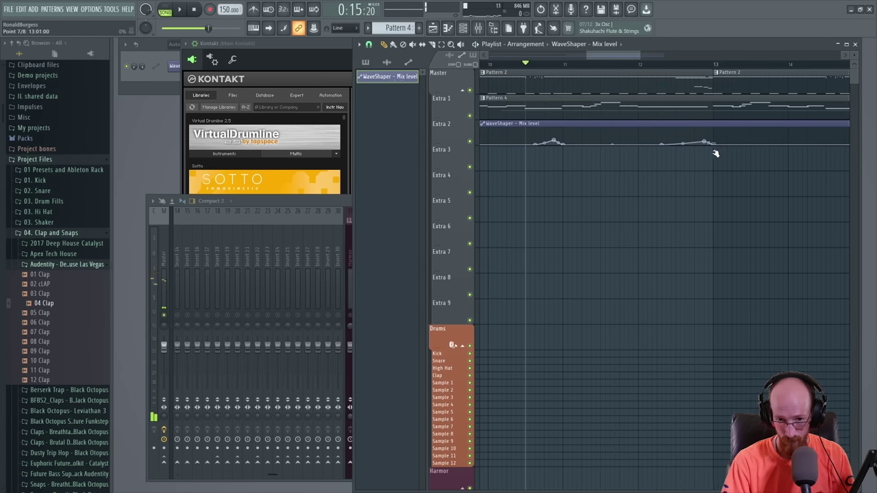
- Play back the automated section and slightly lower the volume fader of Kontakt mixer track 38
key("space")
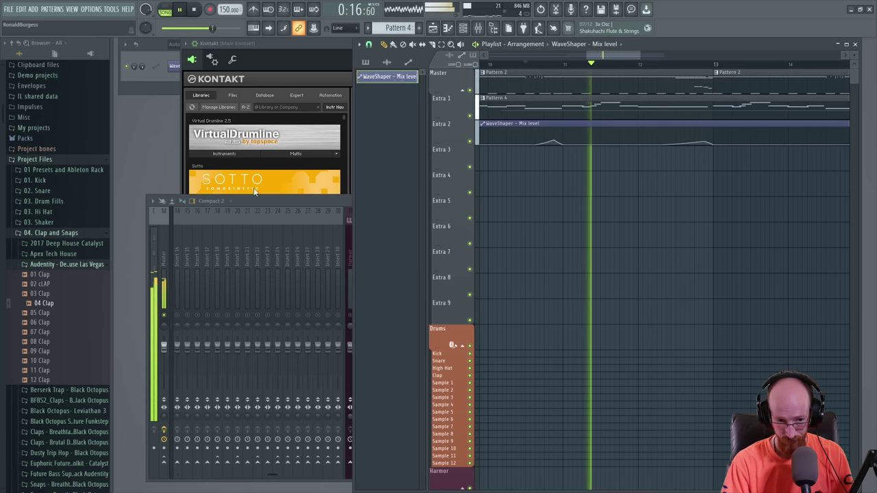
left_click(314, 200)
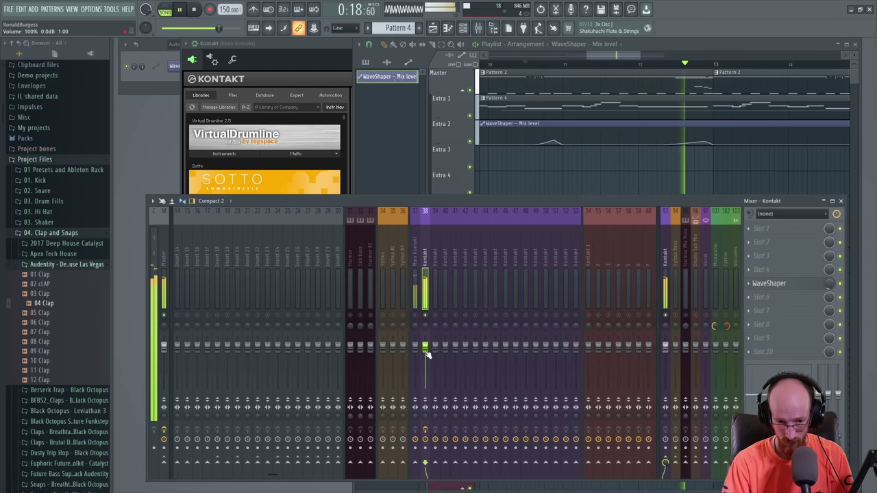
key("space")
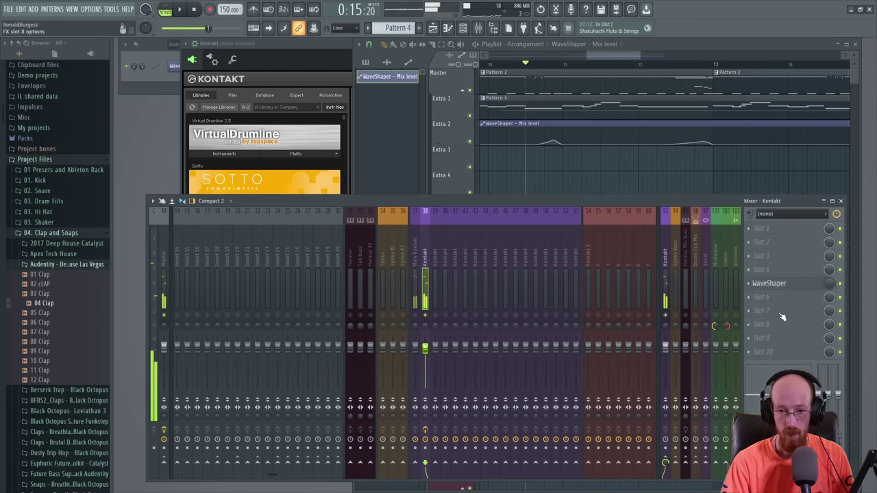
- Add Reeverb 2 to the Kontakt mixer track and move it above WaveShaper in the effect chain
middle_click(768, 297)
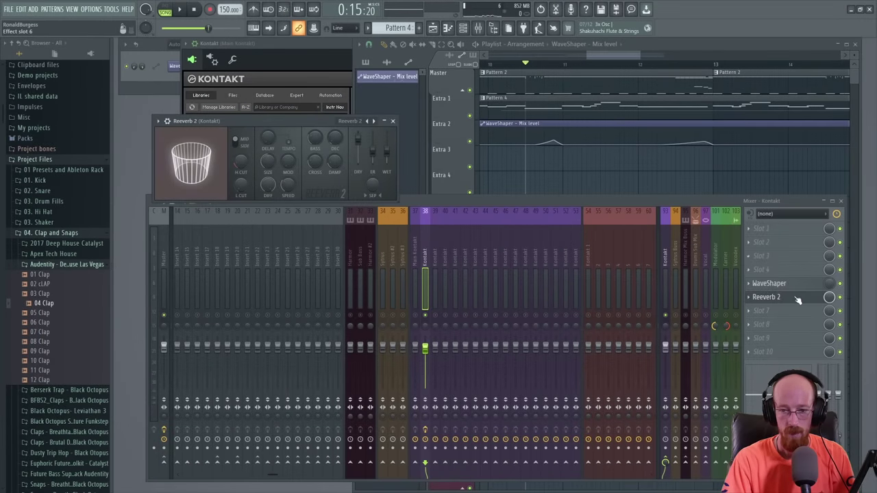
left_click_drag(795, 299, 796, 288)
right_click(830, 285)
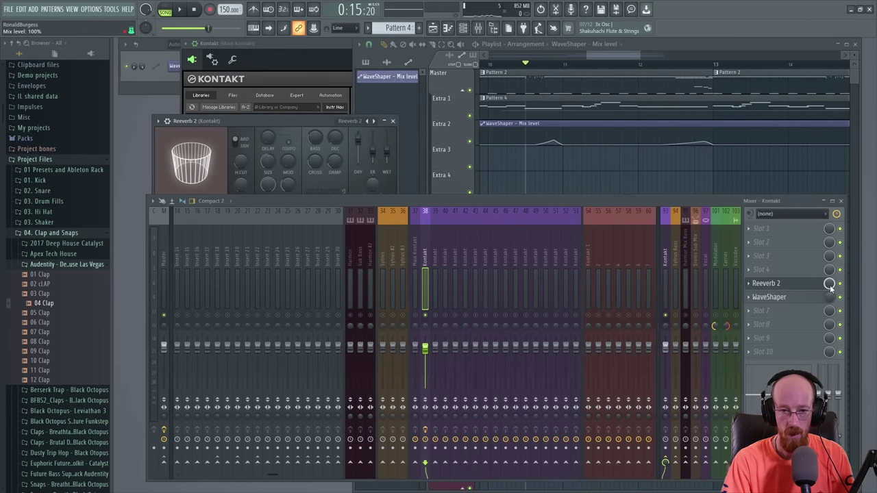
left_click(788, 345)
left_click_drag(484, 156, 472, 201)
scroll(652, 183, "down", 5)
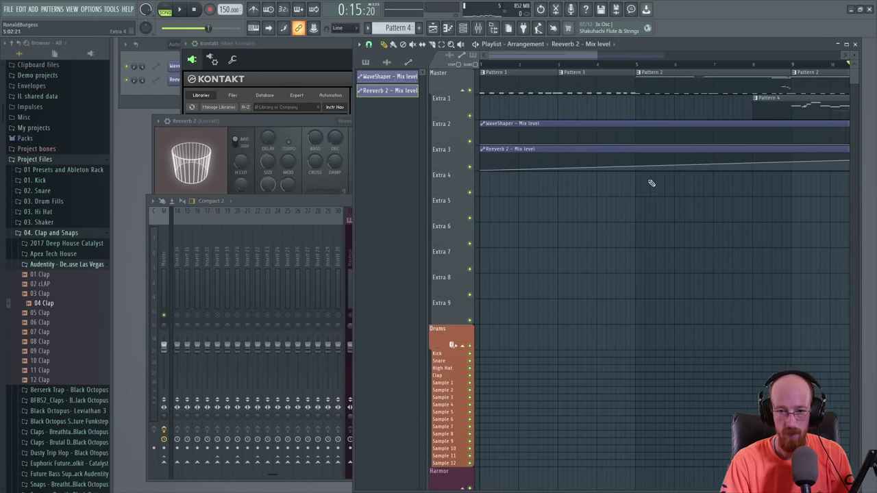
scroll(698, 177, "right", 2)
left_click_drag(697, 176, 697, 183)
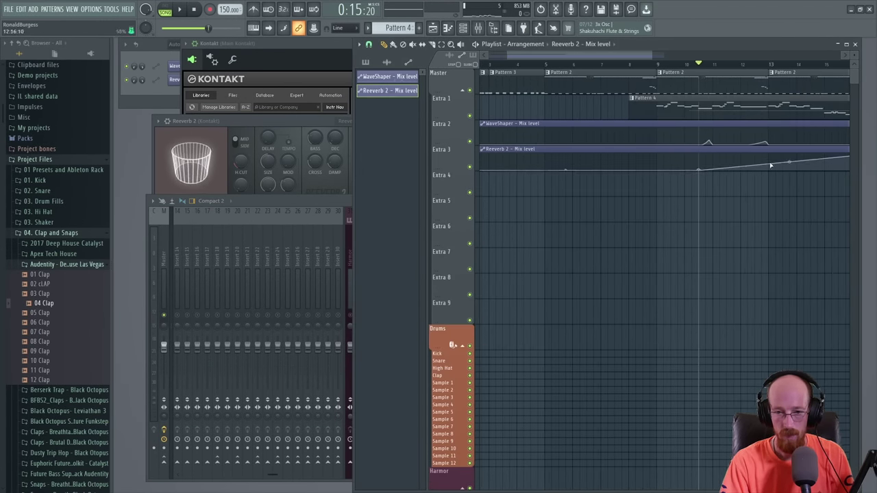
right_click(552, 157)
- Link Reeverb 2's mix level to the "WaveShaper - Mix level" internal controller
left_click(329, 199)
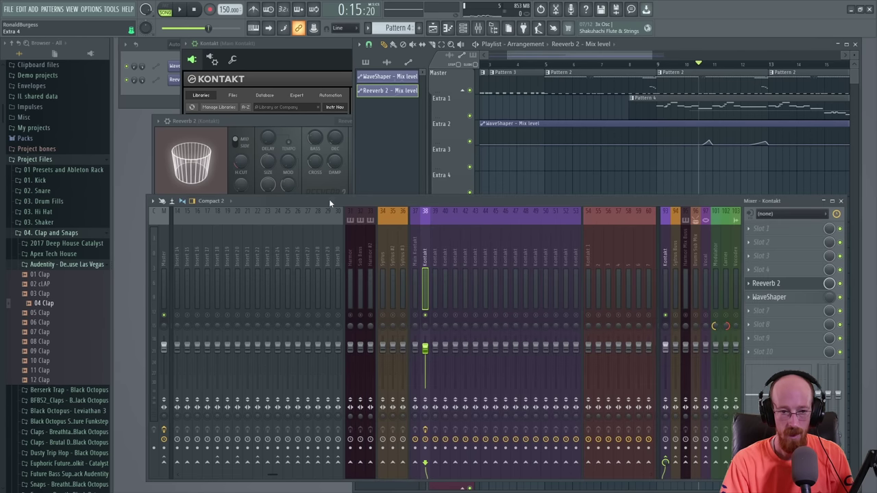
right_click(829, 283)
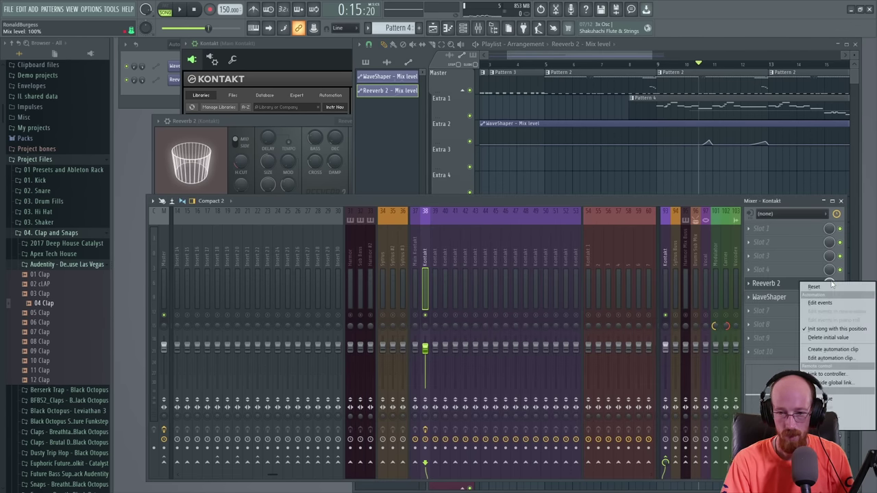
left_click(827, 374)
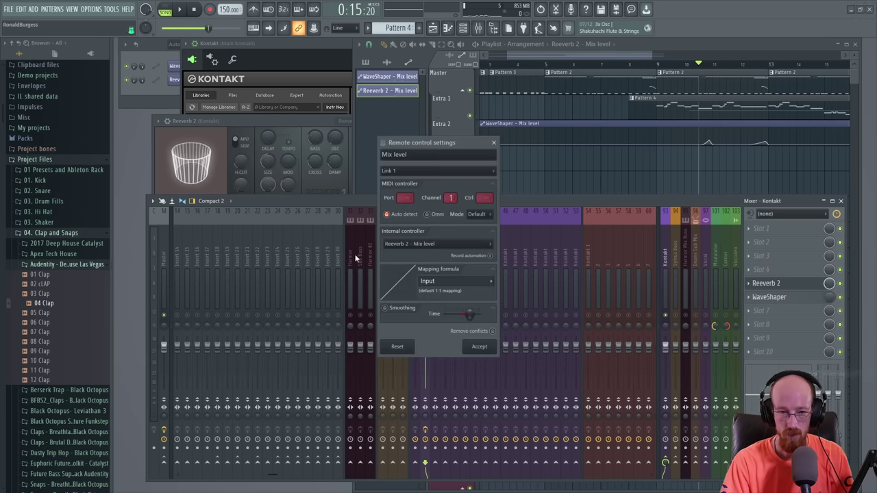
left_click(439, 248)
left_click(411, 275)
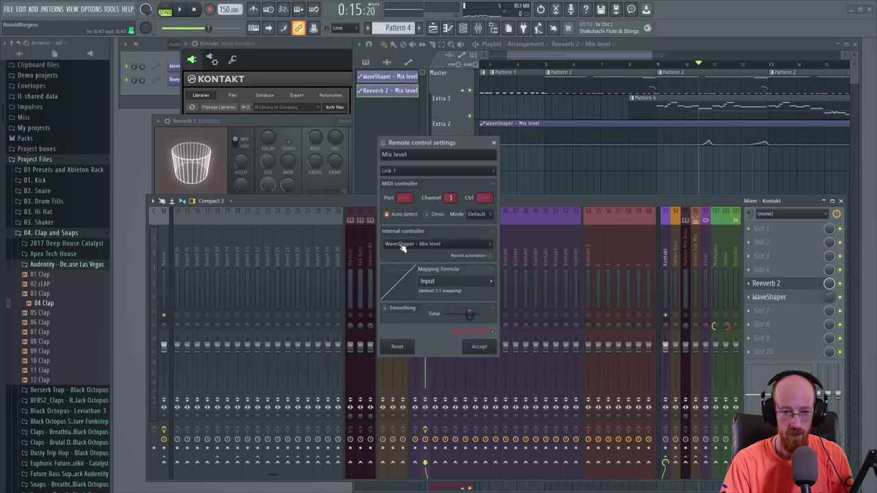
left_click(479, 347)
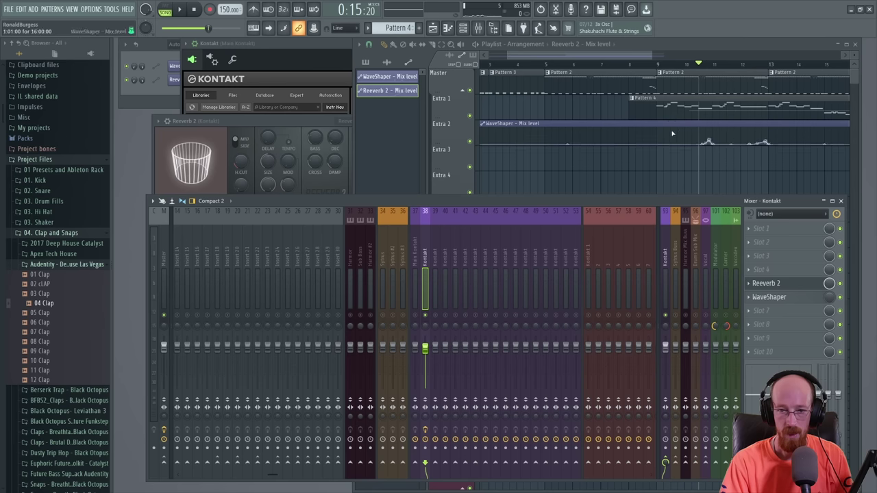
- Raise Reeverb 2's early reflection and wet levels and adjust its decay and size while auditioning the automated section
key("space")
key("space")
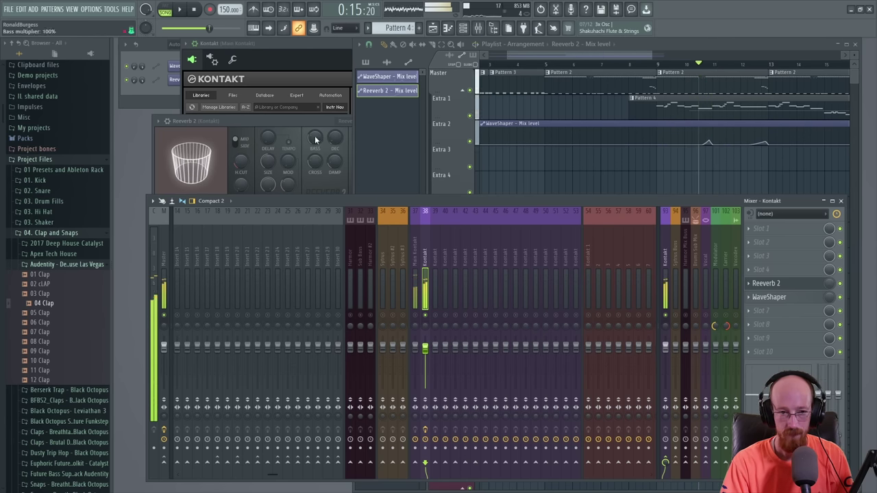
left_click(314, 136)
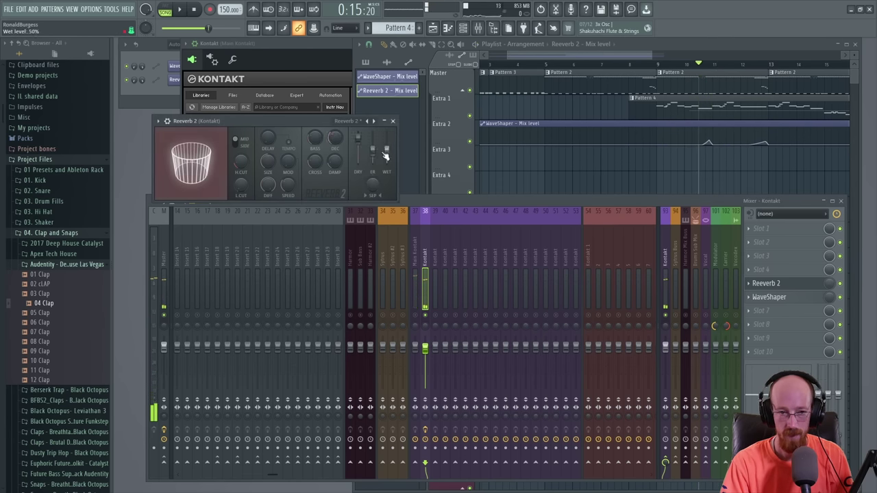
key("space")
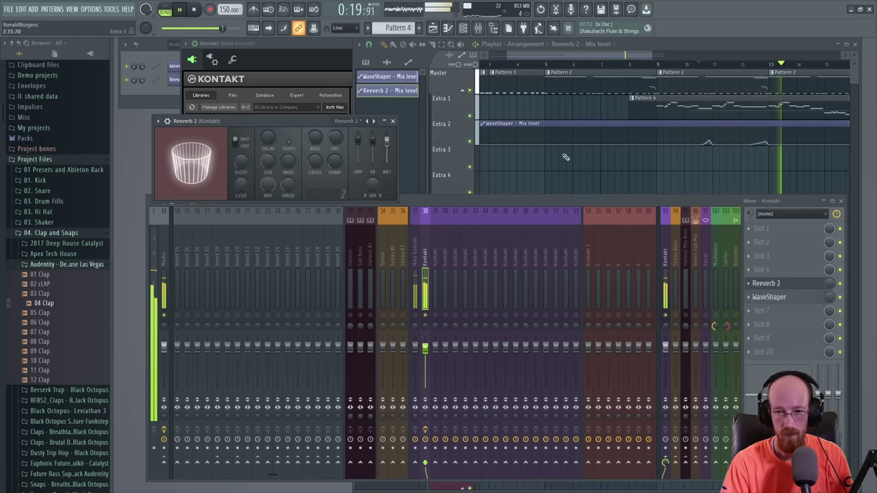
left_click(393, 121)
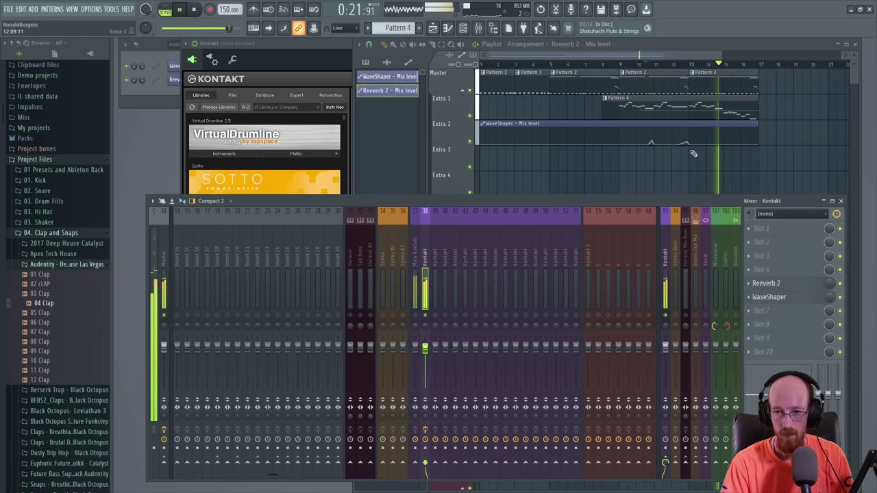
- Stop the song playback and set the playlist's playhead to the start of bar 9
left_click(630, 151)
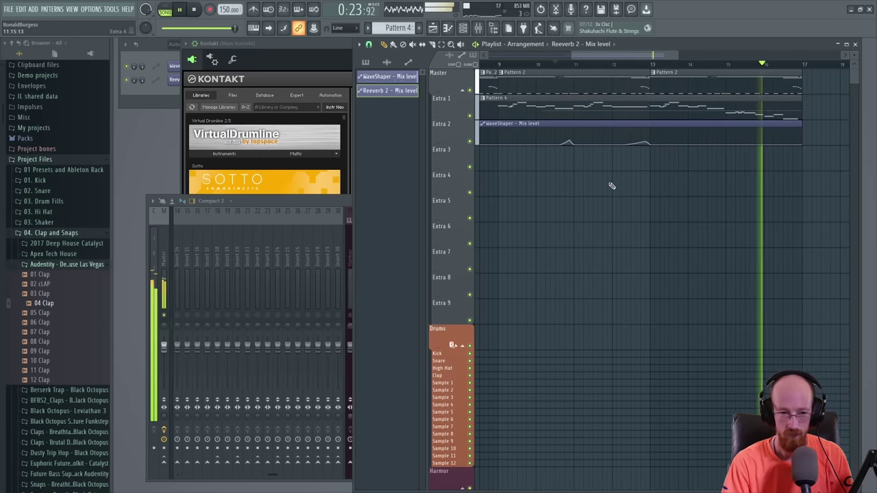
key("space")
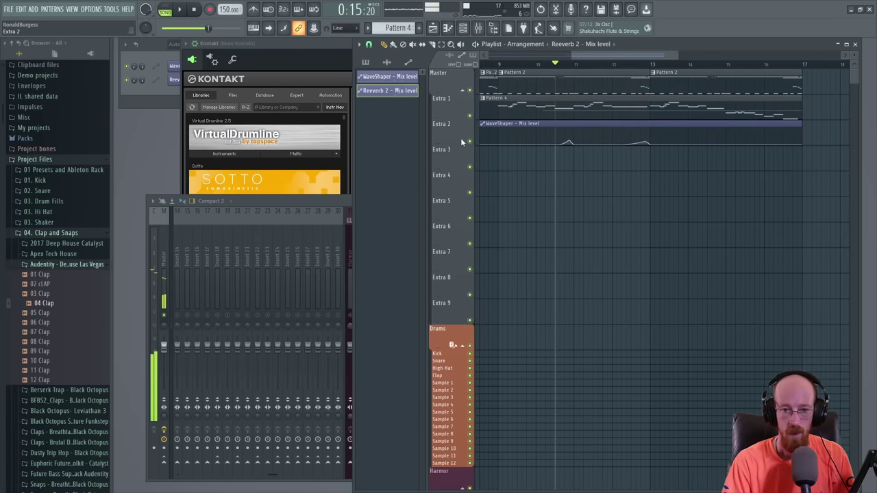
left_click_drag(519, 102, 587, 103)
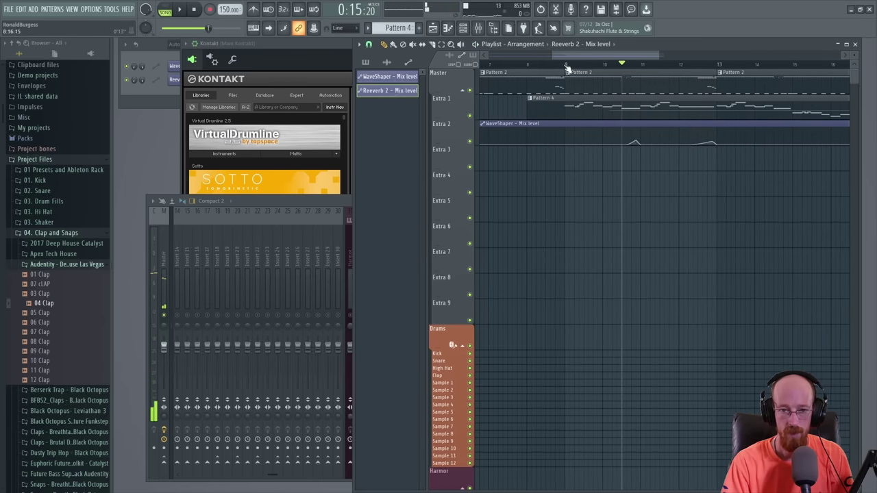
left_click(565, 68)
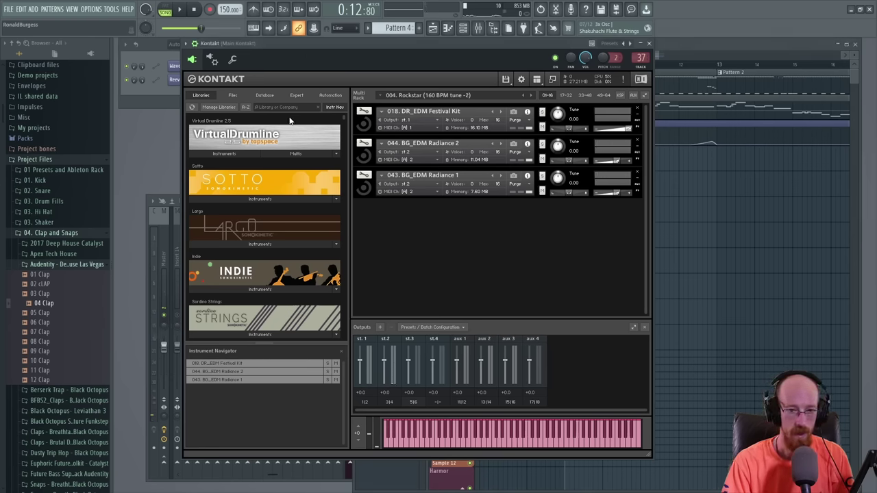
- Search the Kontakt libraries for "alt" and load 017. PS_Big Pads from Altron's Pads & Strings instruments
left_click(286, 108)
type("alt")
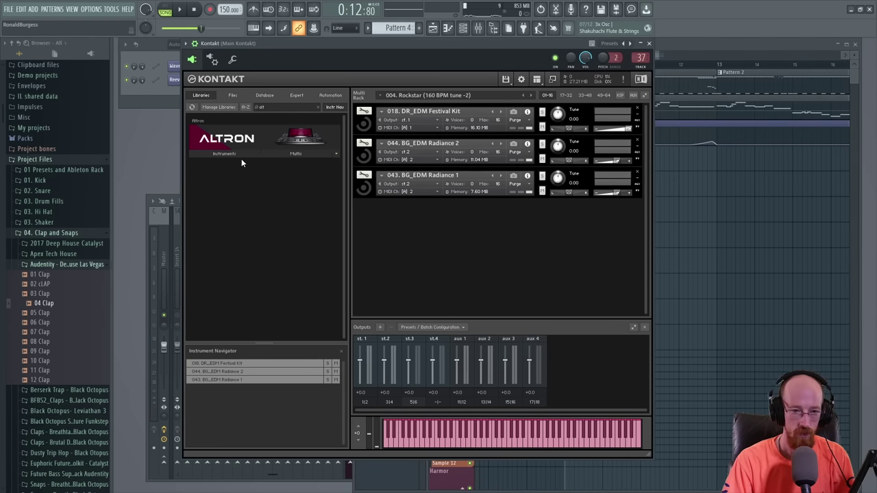
left_click(224, 154)
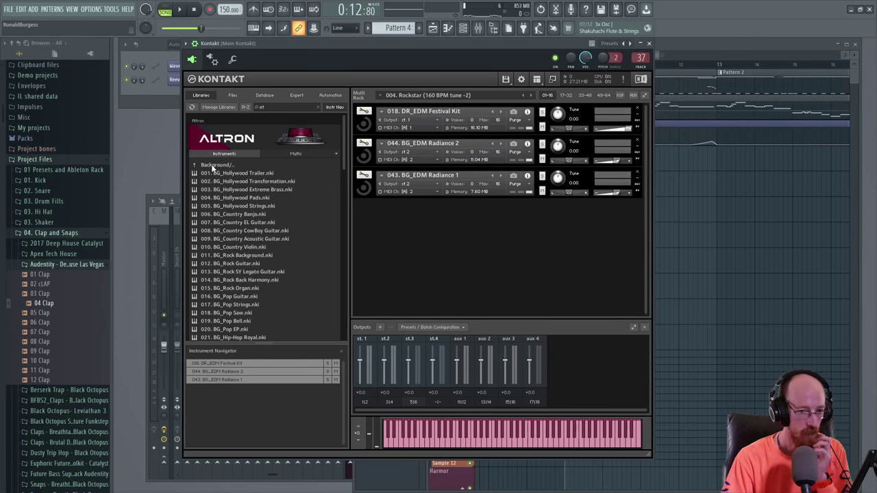
left_click(212, 166)
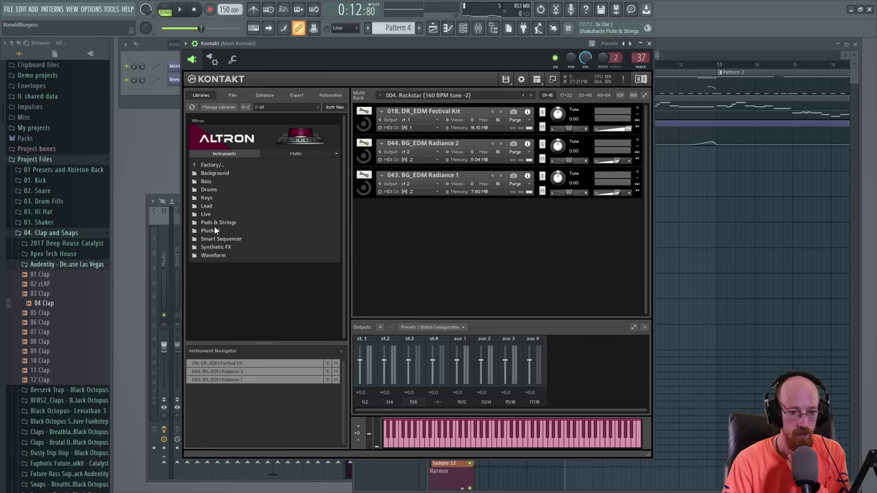
left_click(214, 223)
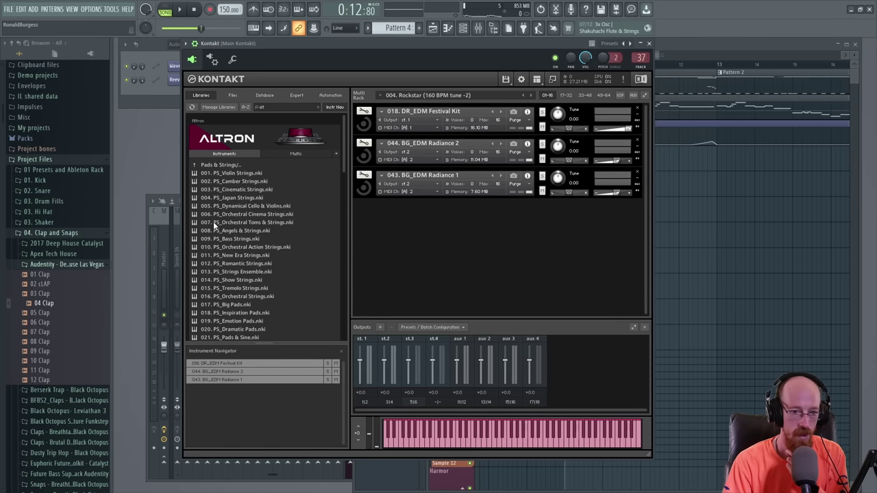
scroll(292, 209, "down", 3)
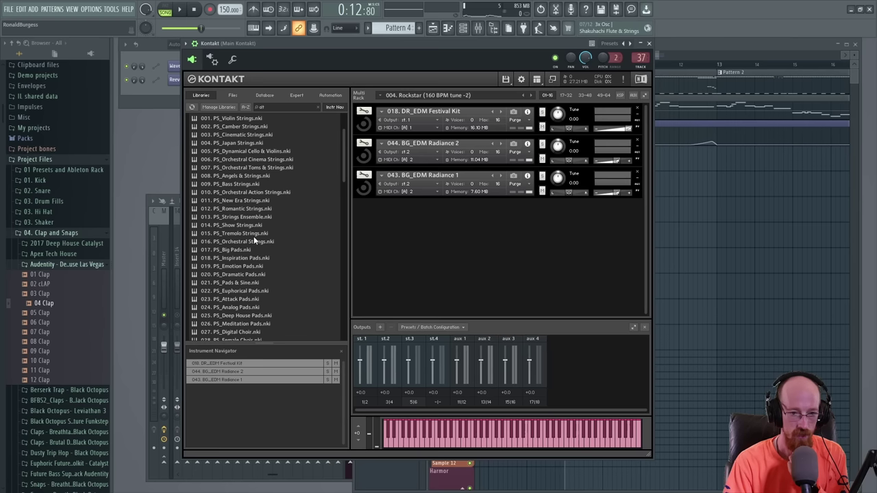
double_click(224, 251)
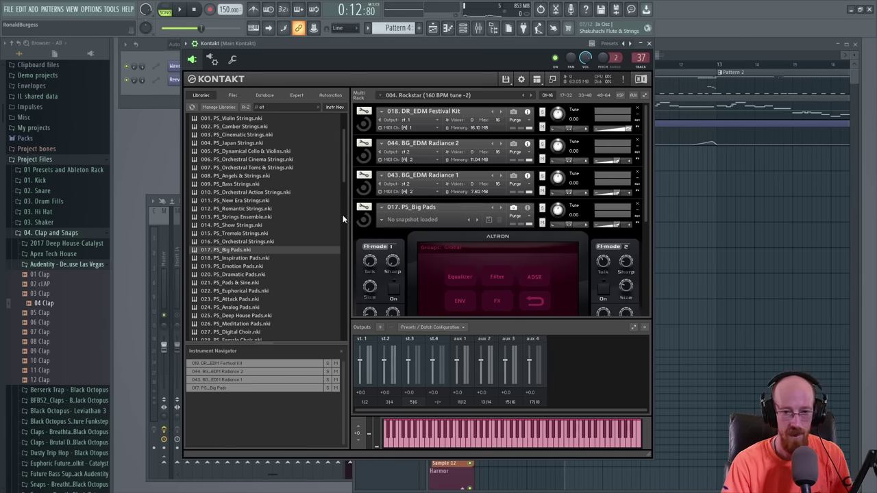
- Bring the channel rack forward and open the settings of the Kontakt 1 #3 channel
left_click(151, 103)
left_click(183, 45)
left_click(183, 56)
left_click(191, 200)
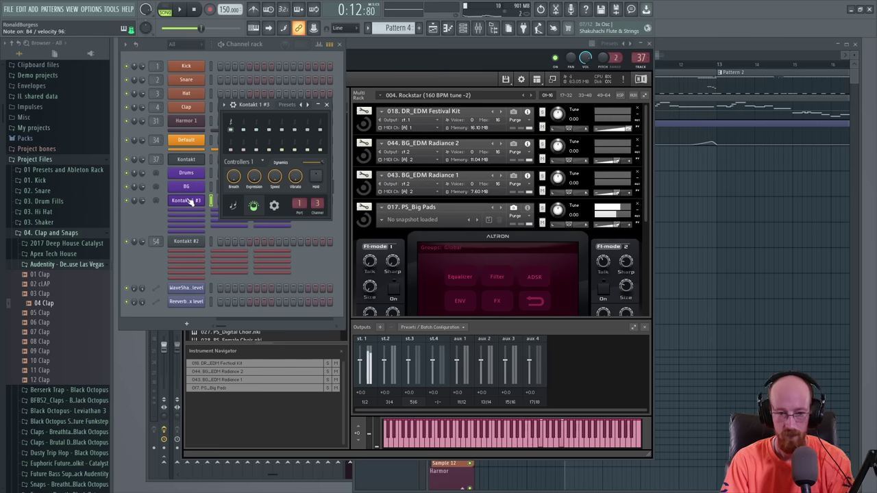
- Clear the solo state in the mixer from the Main Kontakt track so that all tracks are enabled
key("F9")
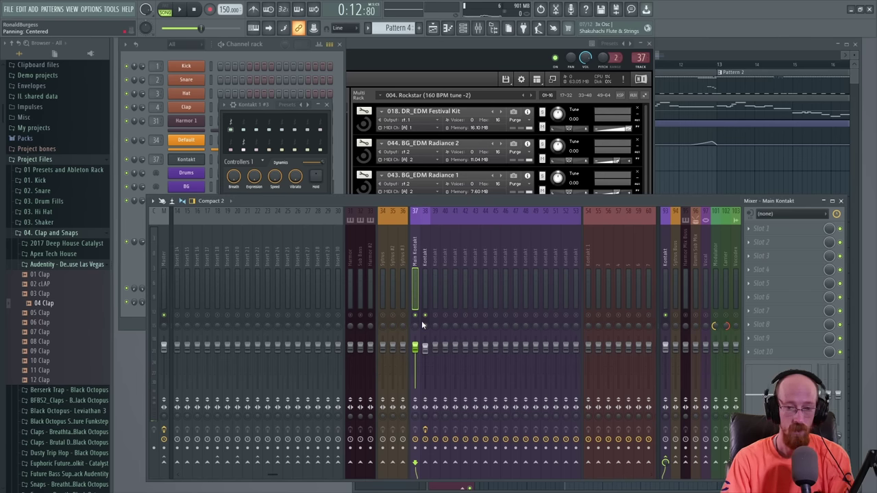
right_click(417, 316)
right_click(418, 317)
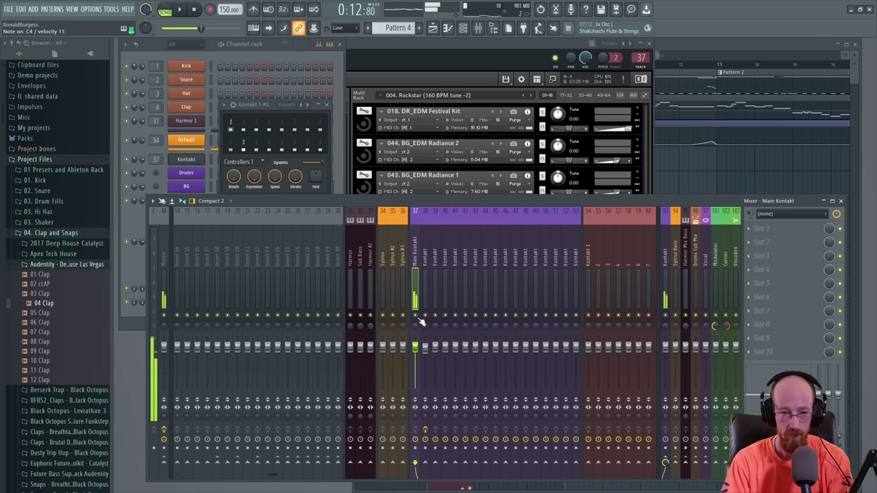
- Replace Big Pads with 018. PS_Inspiration Pads, move the Kontakt window clear of the channel rack, and reposition the Kontakt 1 #3 settings
left_click(487, 113)
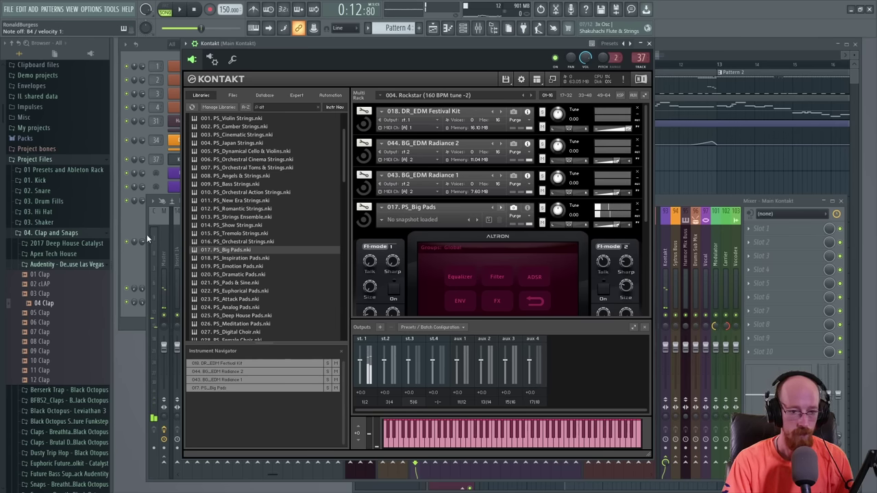
left_click_drag(414, 44, 554, 39)
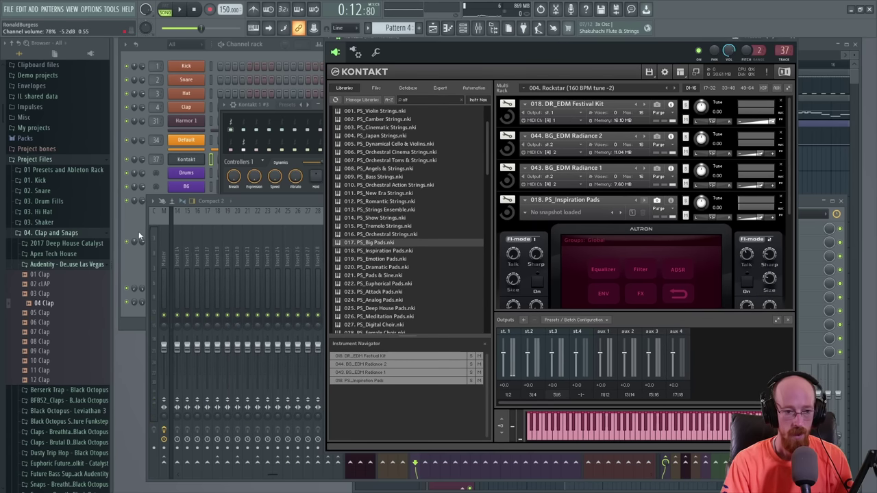
left_click(139, 236)
left_click(185, 200)
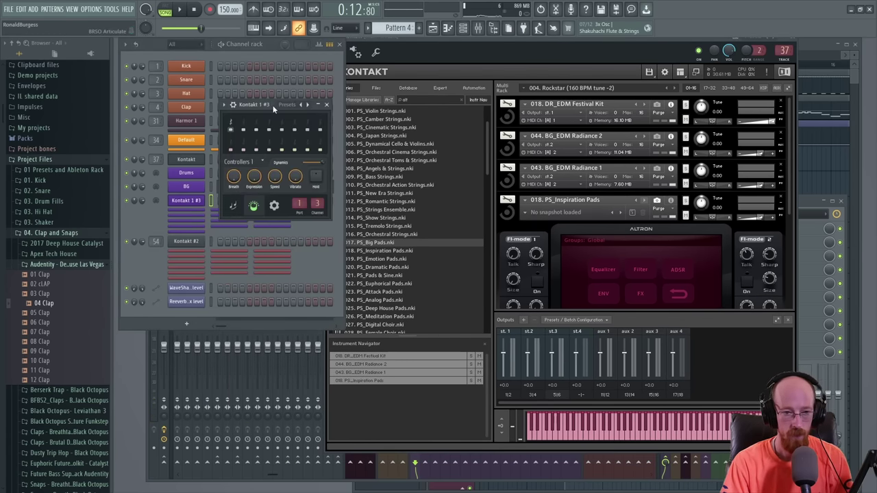
left_click_drag(273, 109, 244, 110)
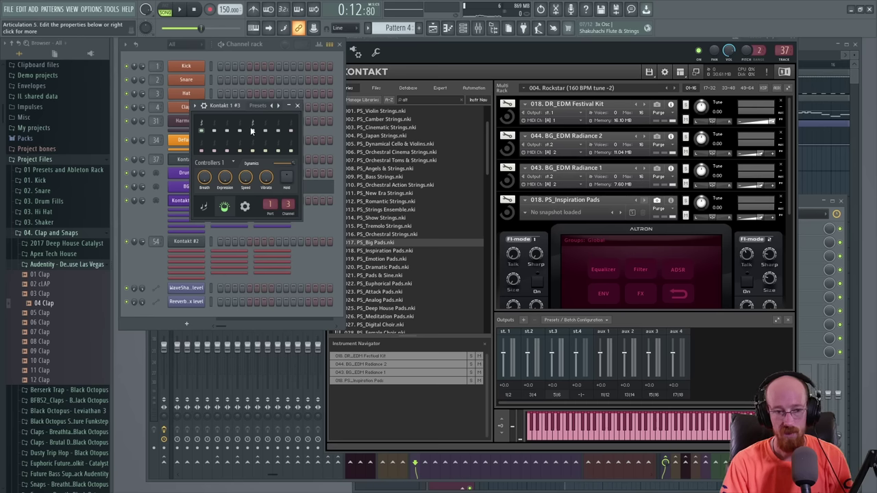
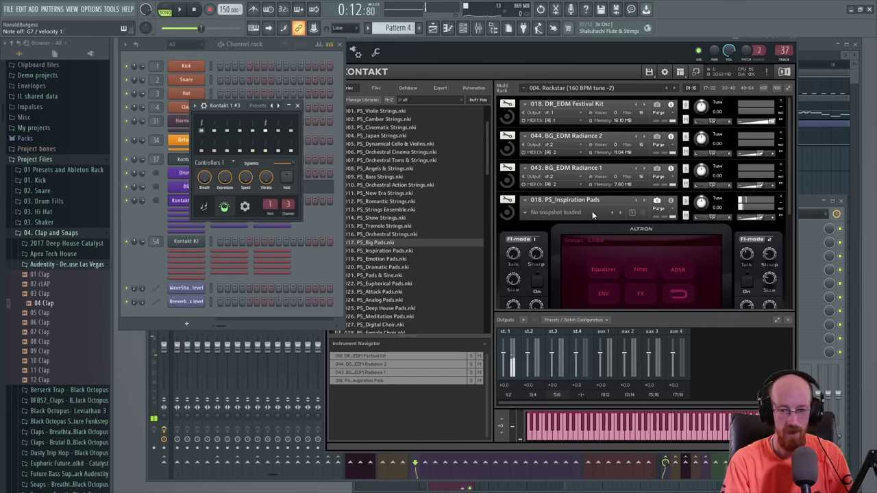
- Switch the pad instrument to 019. PS_Emotion Pads and close the Kontakt 1 #3 channel settings
left_click(645, 203)
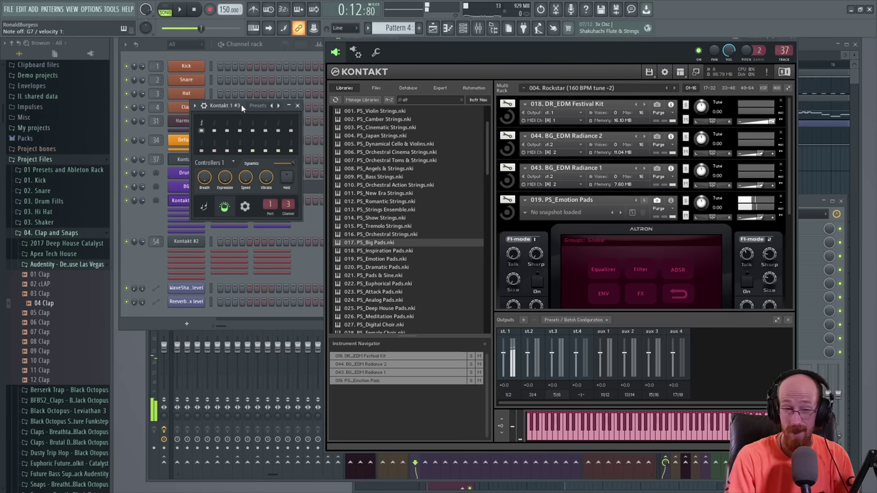
left_click(297, 106)
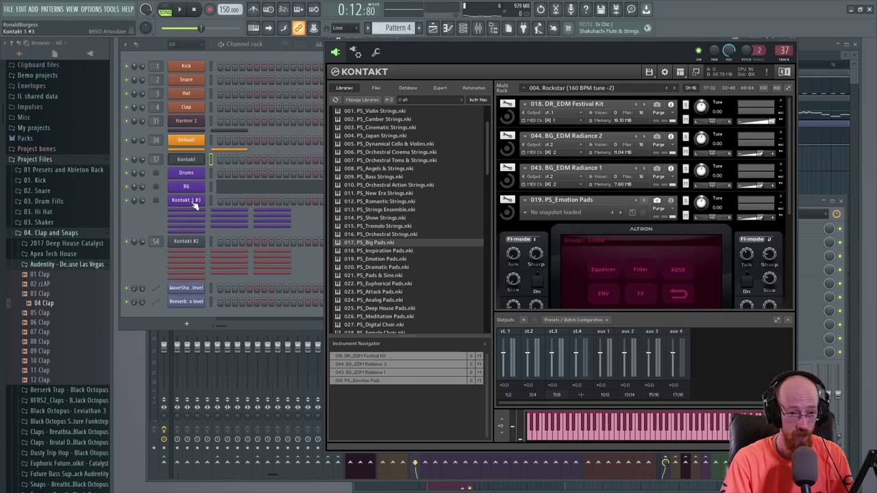
- Rename the Kontakt 1 #3 channel as Pad and the BG channel as Lead
key("F2")
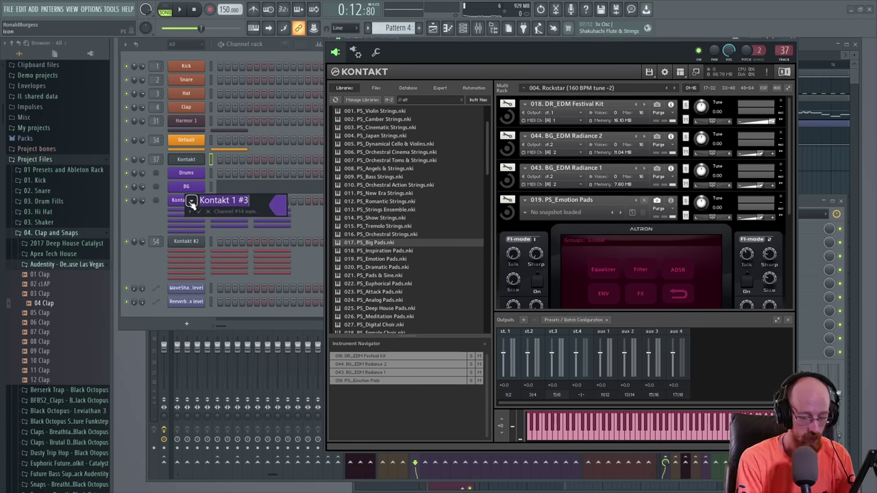
type("Pad")
key("Return")
key("F2")
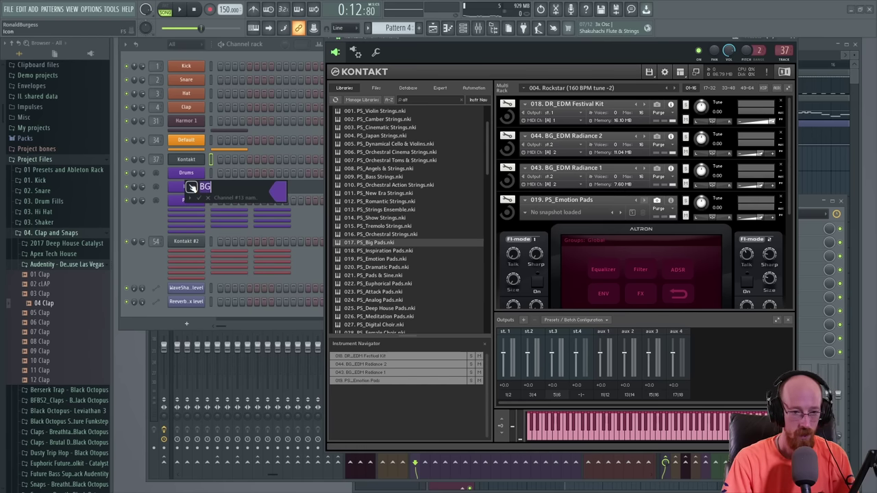
type("Lead")
key("Return")
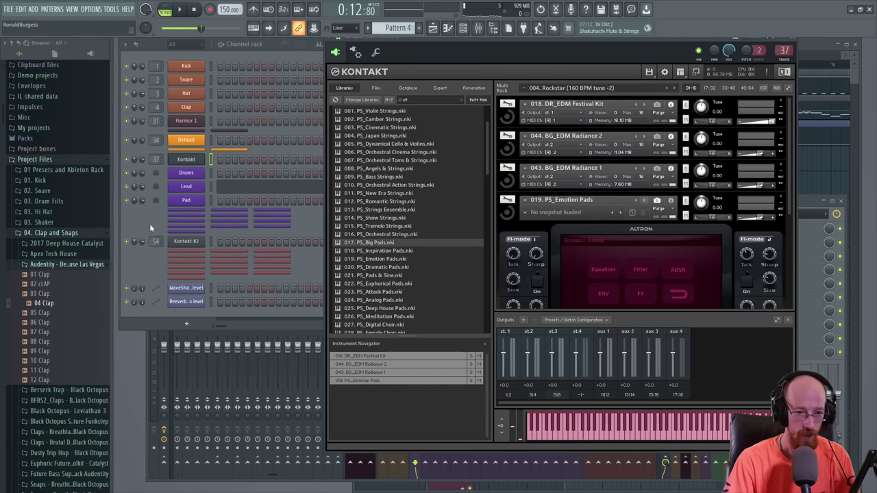
- Open the piano roll of the Pad channel
right_click(203, 200)
left_click(223, 203)
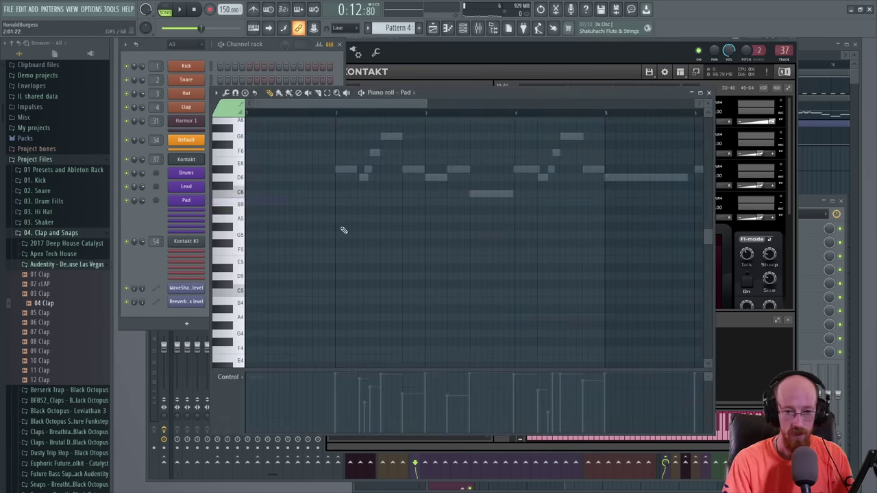
scroll(349, 248, "down", 4)
left_click(340, 268)
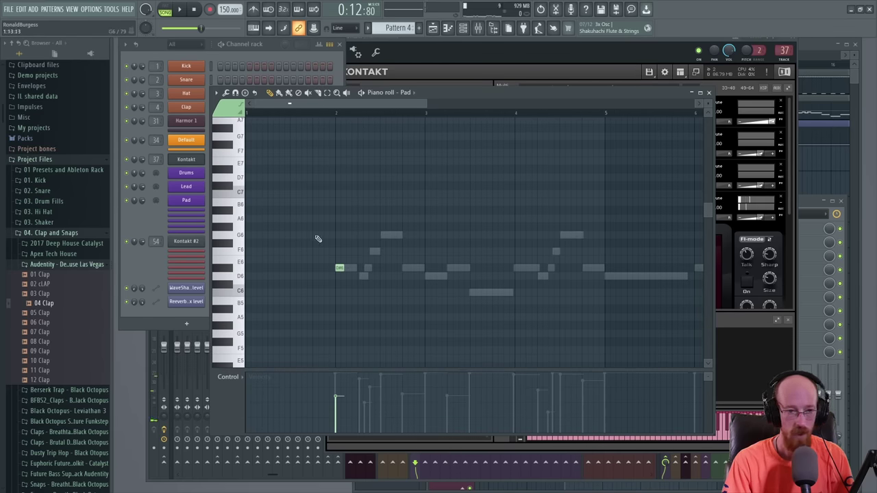
scroll(411, 254, "up", 2)
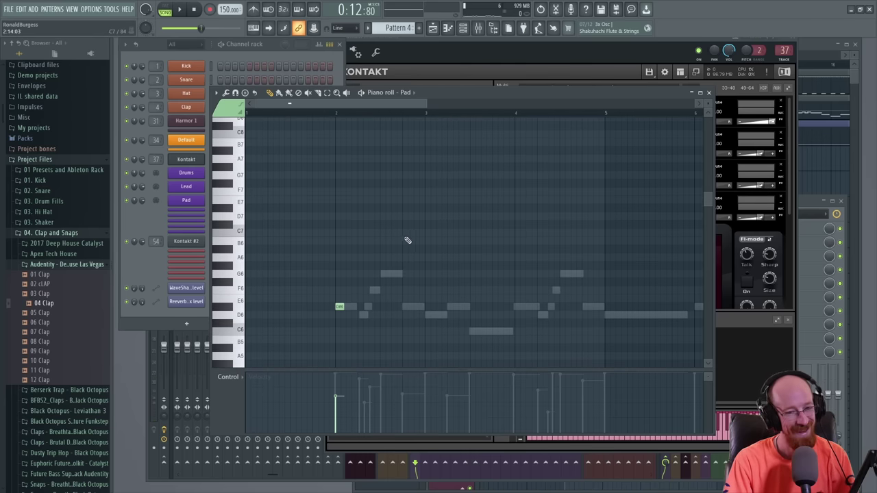
right_click(344, 306)
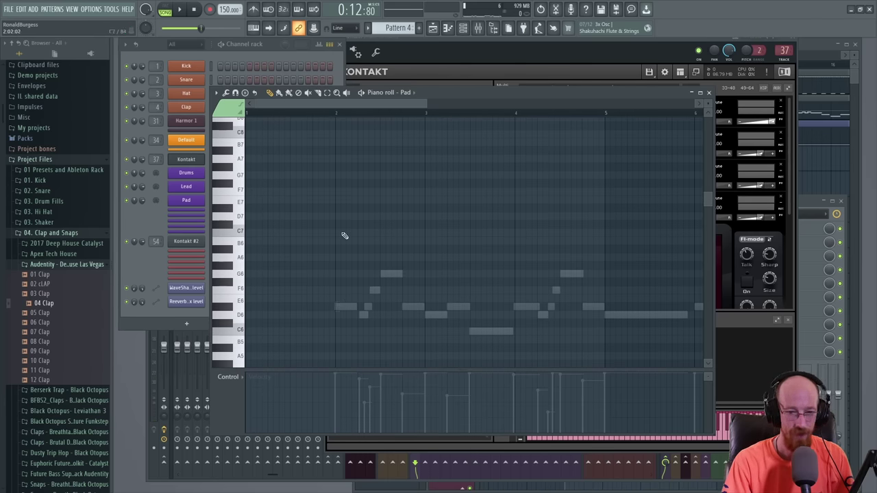
- Stack a four-note pad chord of C7, D#7, G7 and D8 at the start of bar 2 and play it back
left_click(343, 233)
left_click(341, 208)
left_click(343, 175)
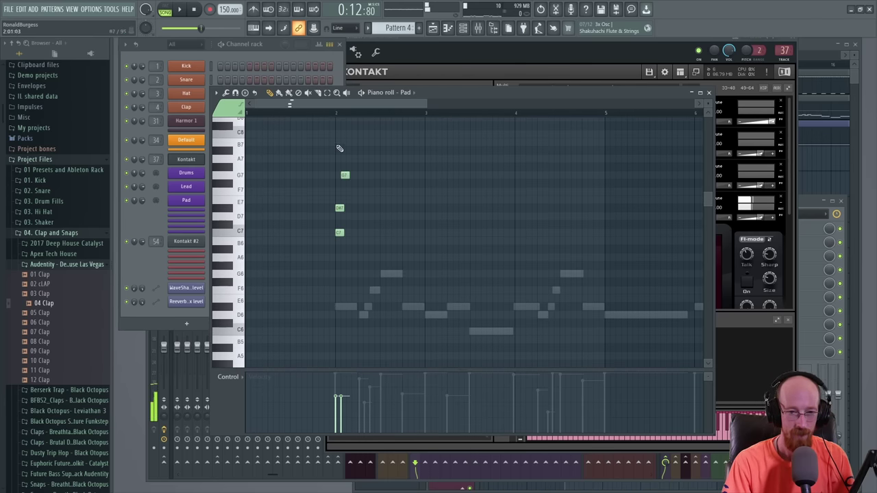
scroll(340, 150, "up", 2)
left_click_drag(342, 213, 336, 211)
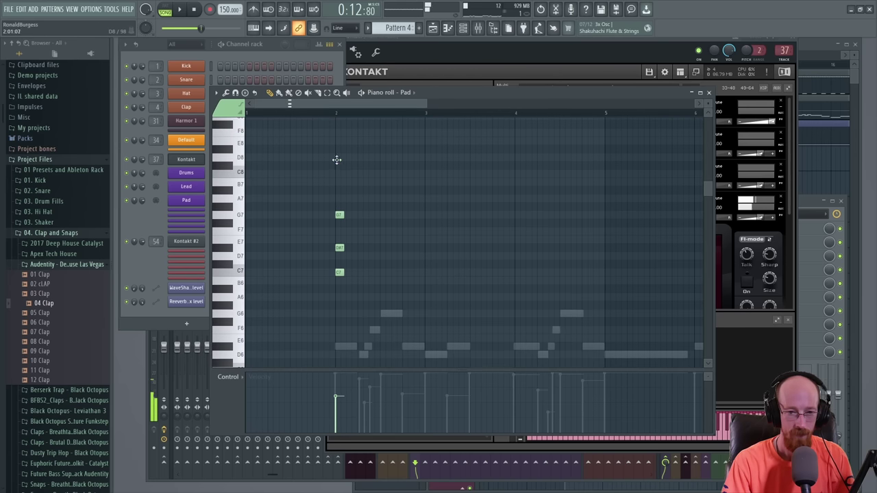
left_click(336, 158)
key("space")
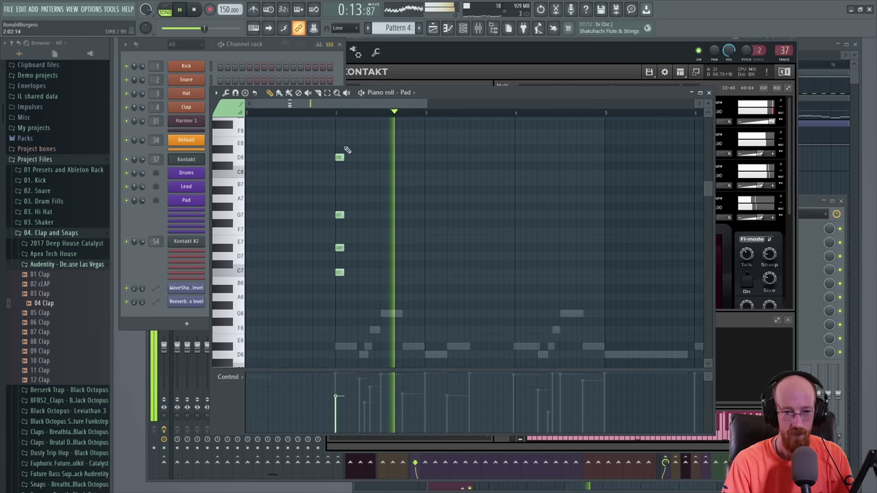
key("space")
- Lengthen all four chord notes together so they fill about one bar from bar 2, checking them in playback
left_click_drag(333, 139, 384, 273)
key("space")
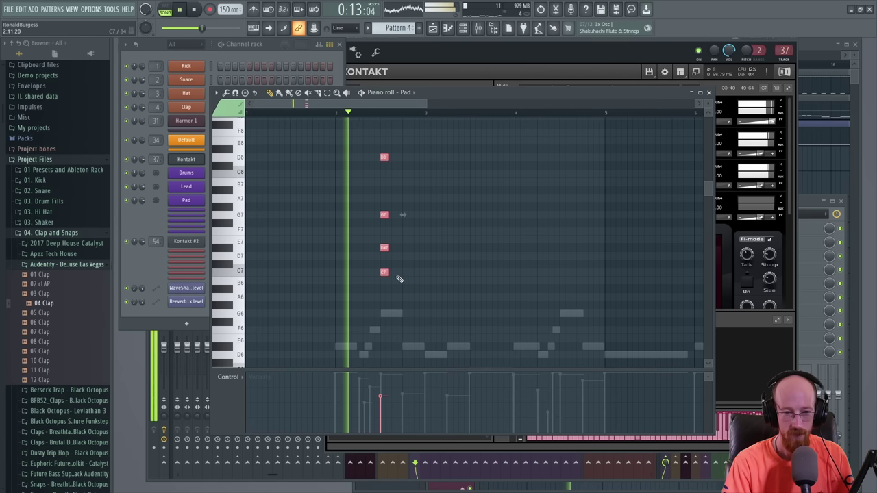
left_click_drag(388, 274, 422, 277)
key("space")
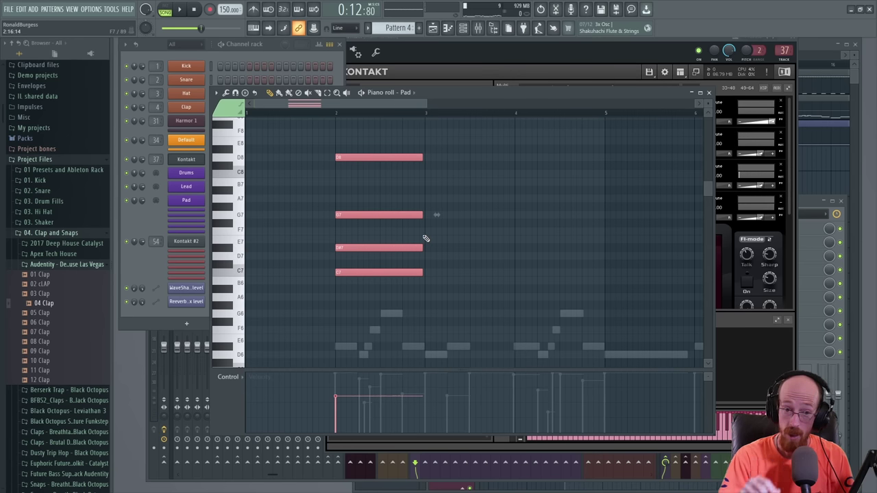
- Check the pattern clips across the whole playlist arrangement, and return to the Pad piano roll
left_click(814, 44)
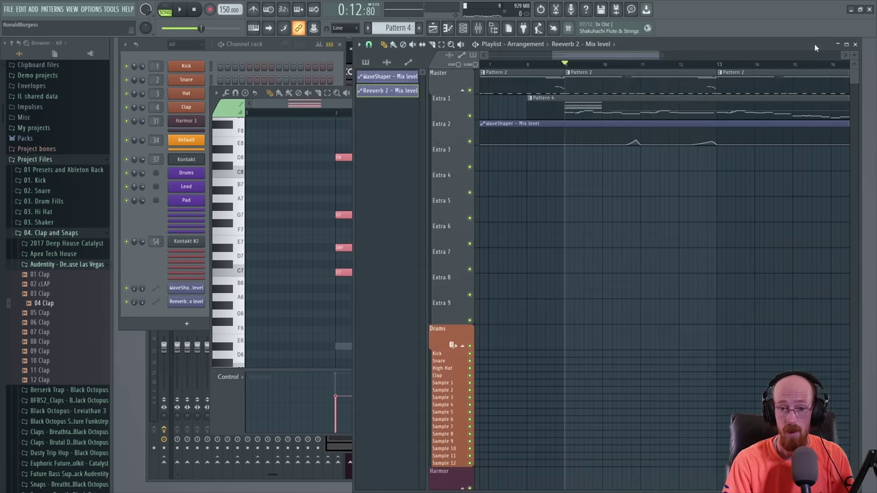
scroll(584, 123, "down", 5)
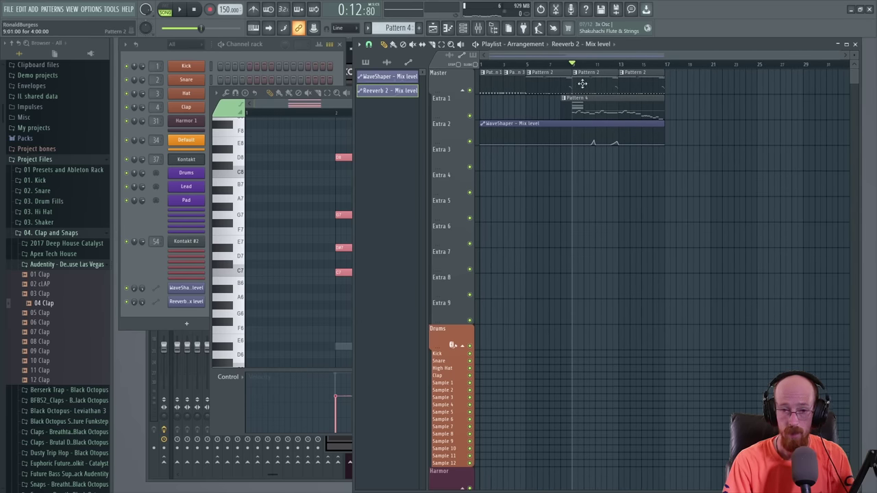
left_click(224, 414)
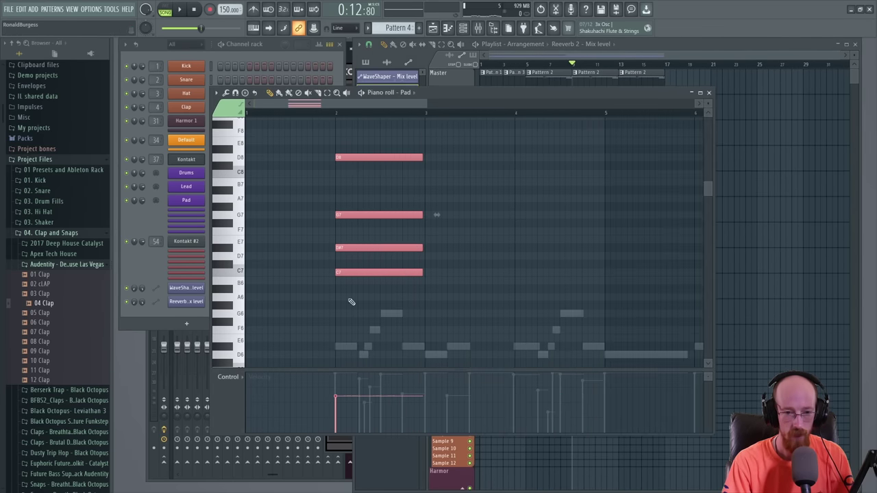
- Extend all the notes of the bar 2 chord to about one and a half bars and deselect them
scroll(415, 240, "right", 1)
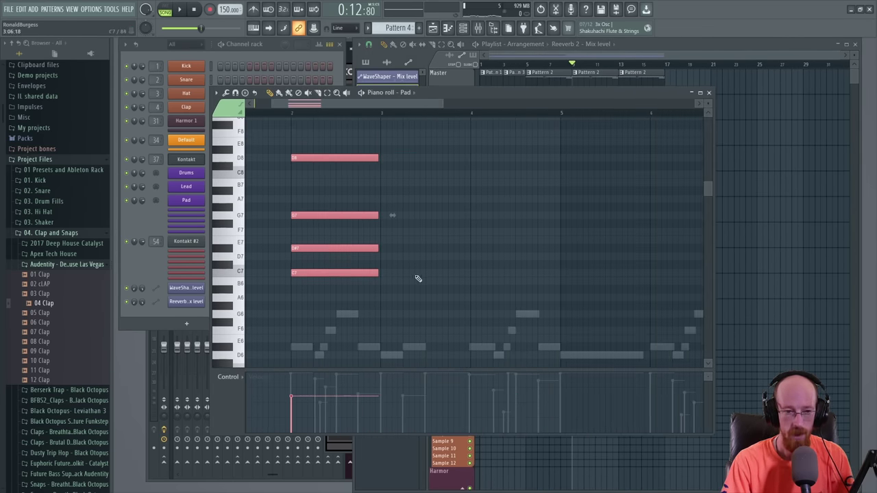
key("ctrl+d")
left_click_drag(345, 137, 372, 280)
scroll(333, 270, "down", 4)
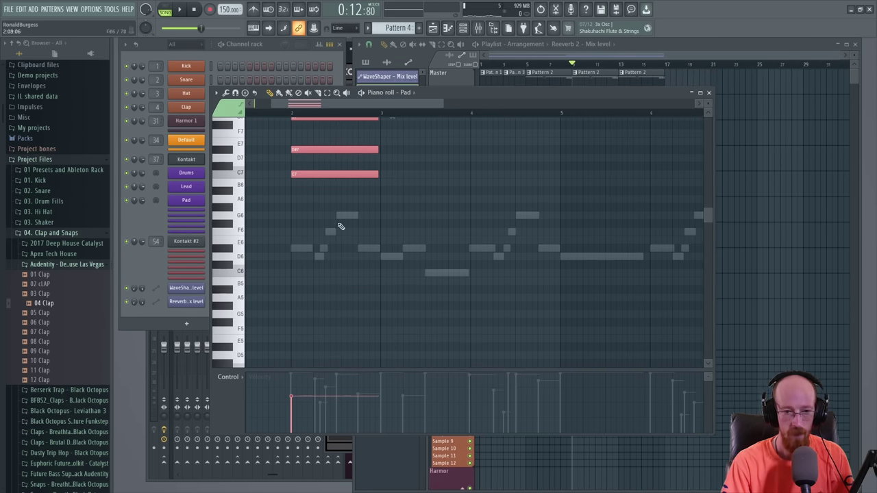
scroll(380, 199, "up", 2)
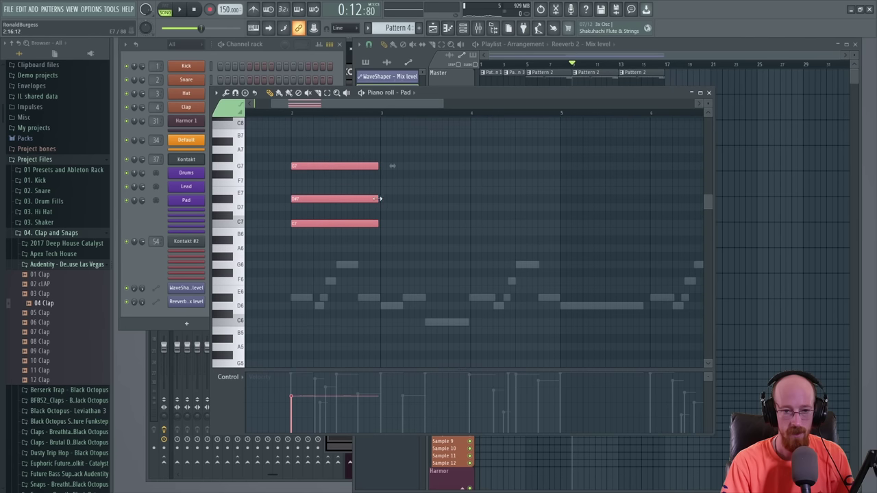
left_click_drag(377, 222, 423, 220)
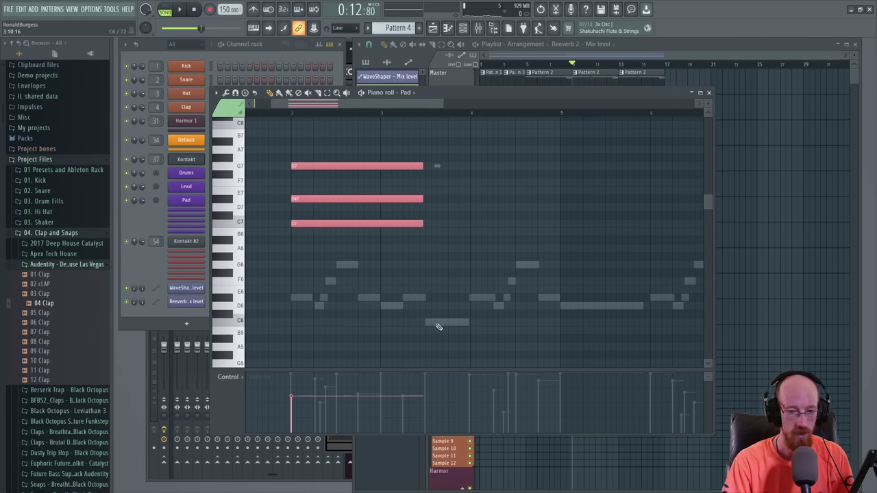
left_click(451, 229)
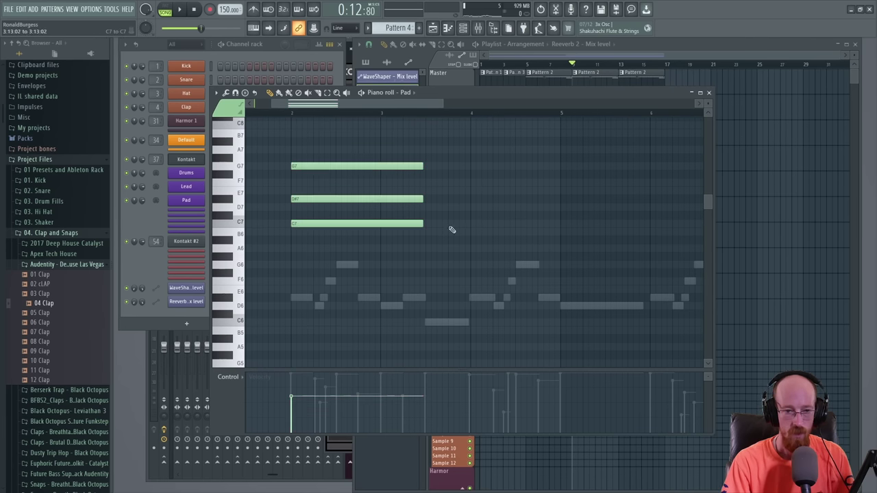
- Duplicate the chord's C7, D#7 and G7 notes directly after it and shorten the copies to about half a bar
left_click_drag(343, 146, 366, 235)
key("ctrl+b")
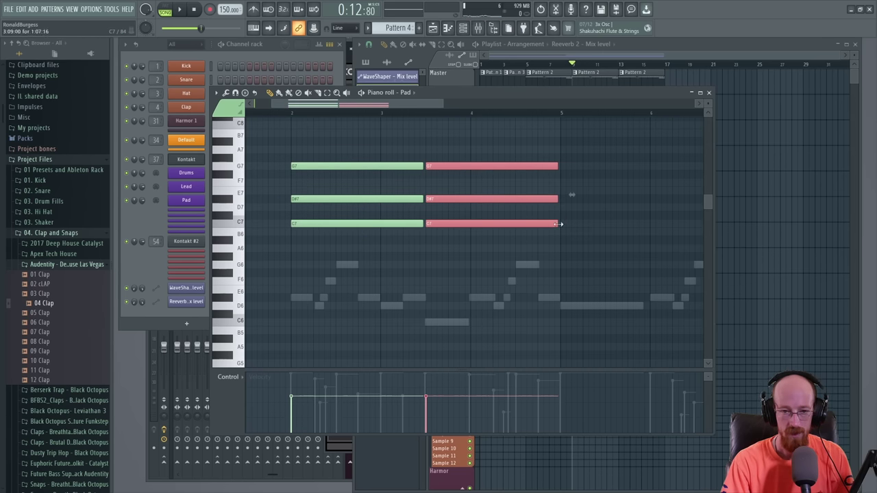
left_click_drag(559, 224, 455, 226)
left_click(446, 211)
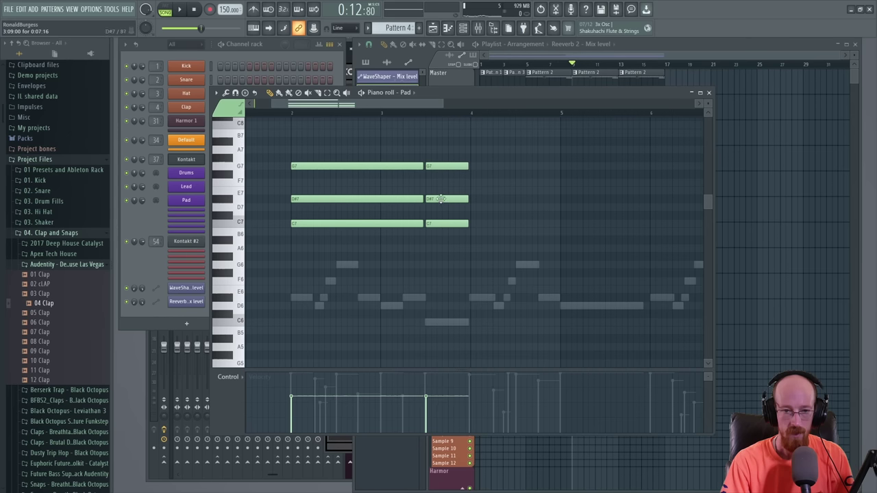
- Raise the short chord's D#7 to F7 and its G7 to A#7, and play the result
left_click_drag(439, 199, 442, 141)
key("space")
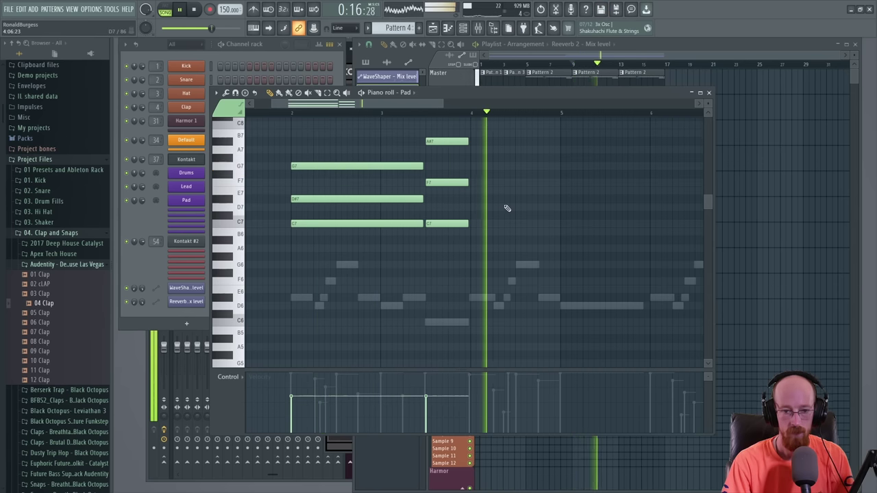
key("space")
- Duplicate the long chord's C7, D#7 and G7 notes, align the copies with the start of bar 4, and play them back
left_click_drag(401, 147, 382, 227)
key("ctrl+b")
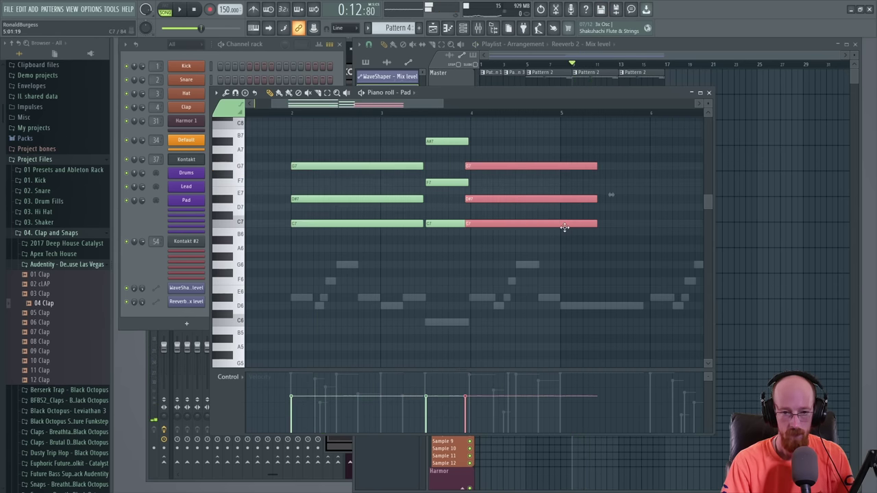
key("space")
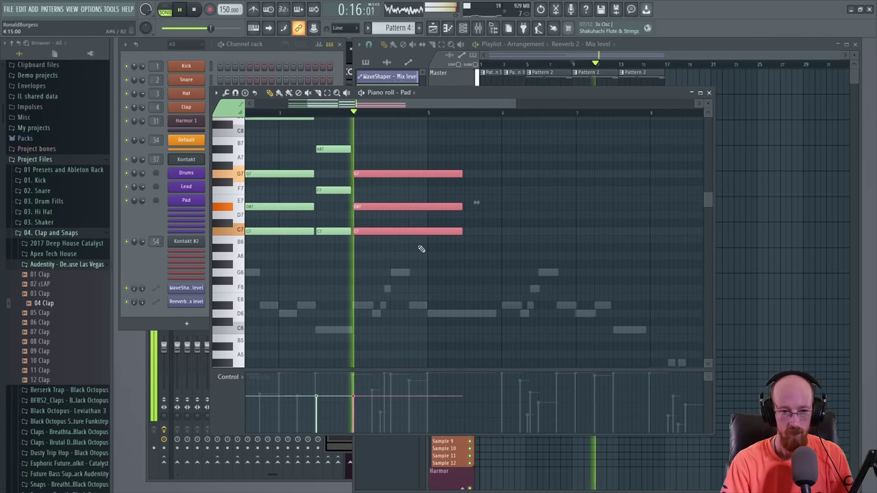
scroll(402, 250, "up", 2)
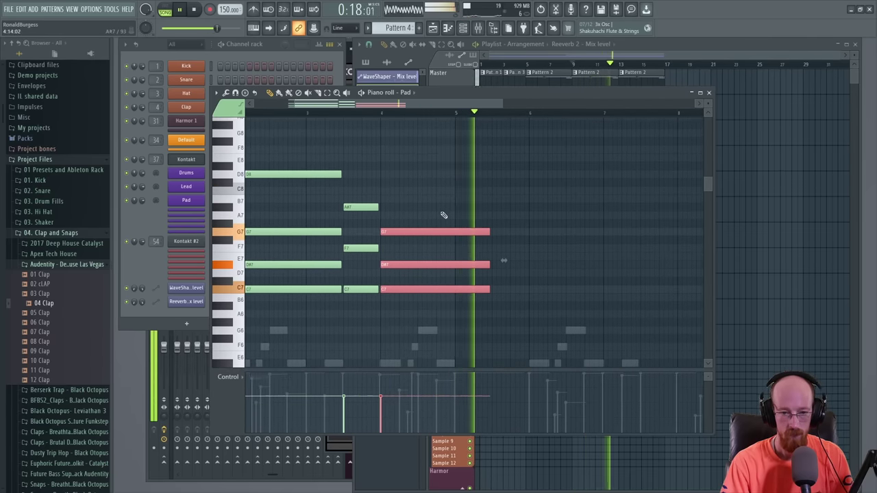
key("space")
scroll(472, 253, "down", 1)
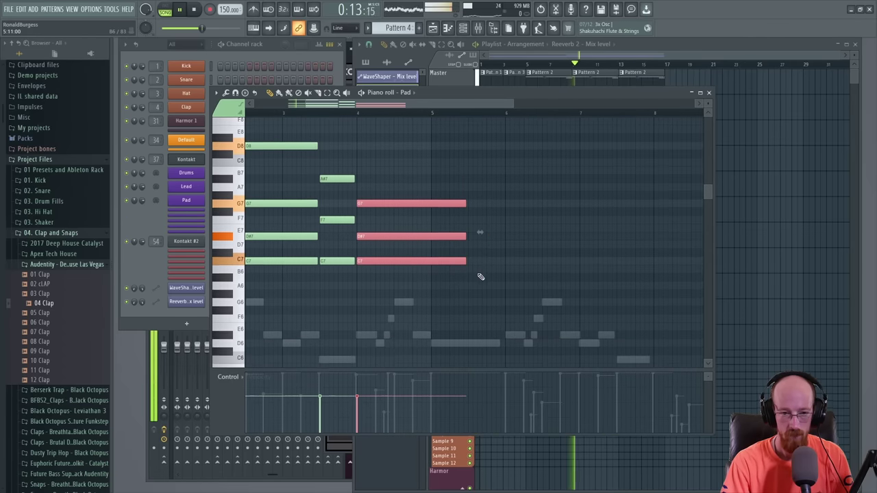
- Copy the short chord to directly after the bar 4 chord, with its lowest note moved down to A#6
left_click_drag(427, 200, 449, 266)
left_click_drag(320, 167, 479, 277)
left_click(498, 283, "ctrl")
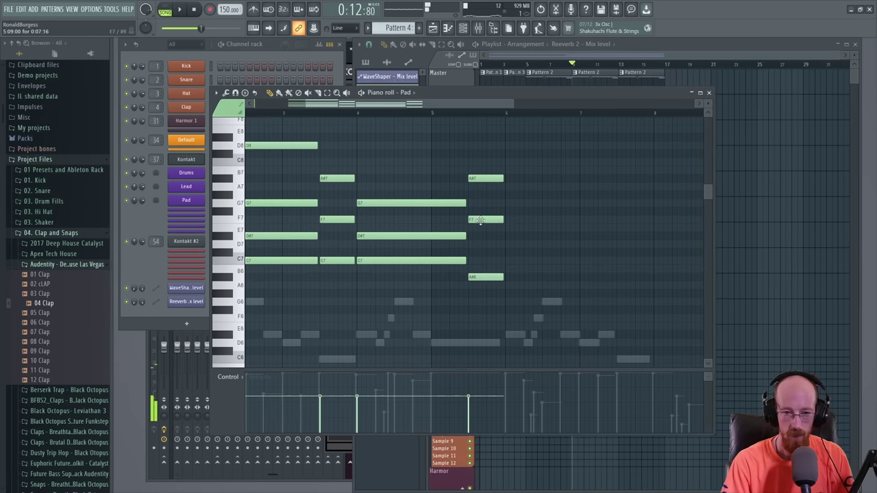
- Lower the last chord's F7 to D7 and its A#7 to G7, and play back the chord progression
left_click_drag(478, 219, 476, 243)
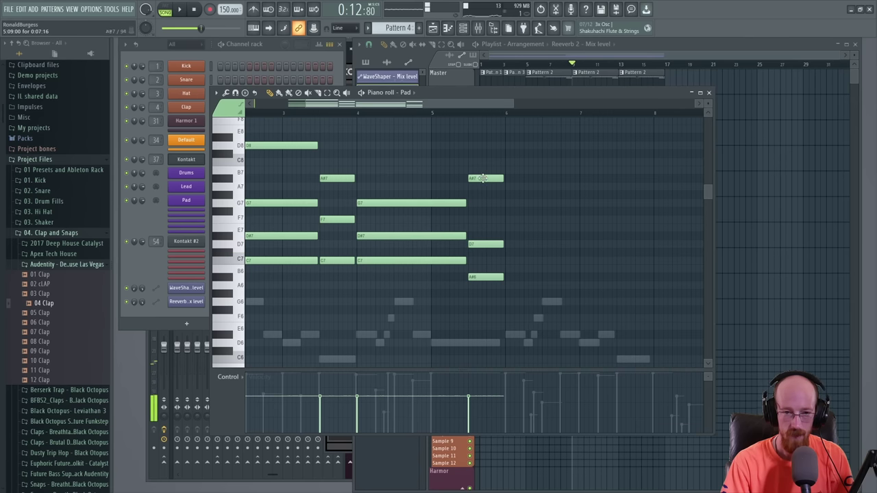
left_click_drag(483, 178, 483, 203)
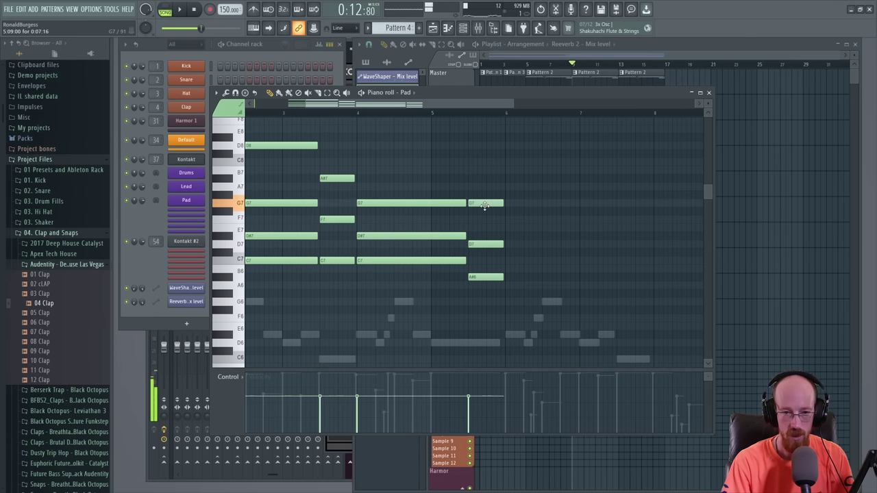
key("space")
scroll(478, 226, "down", 3)
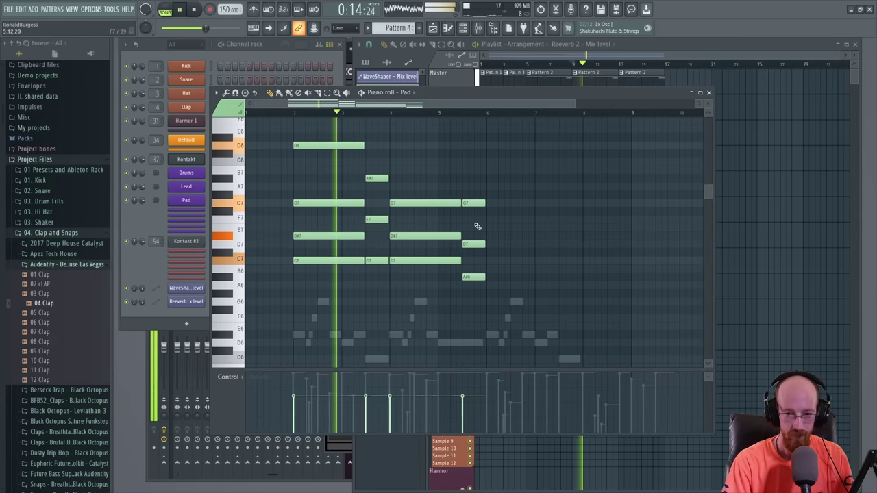
left_click_drag(480, 224, 487, 203)
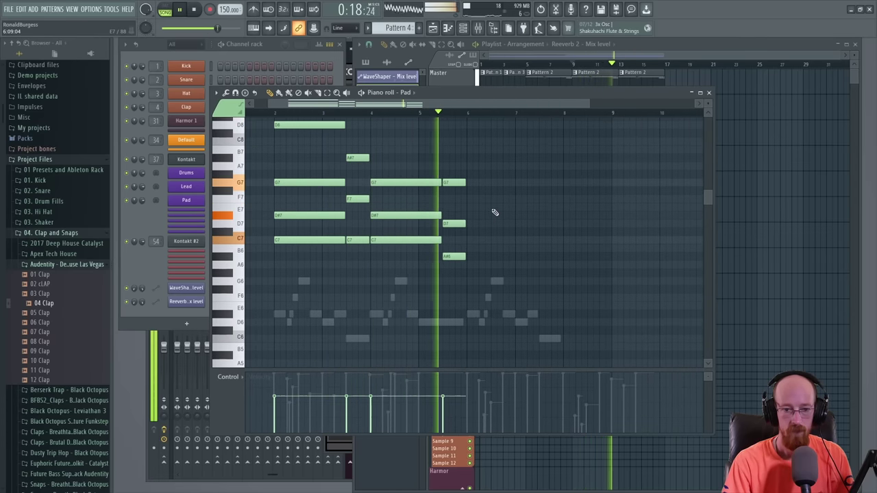
key("space")
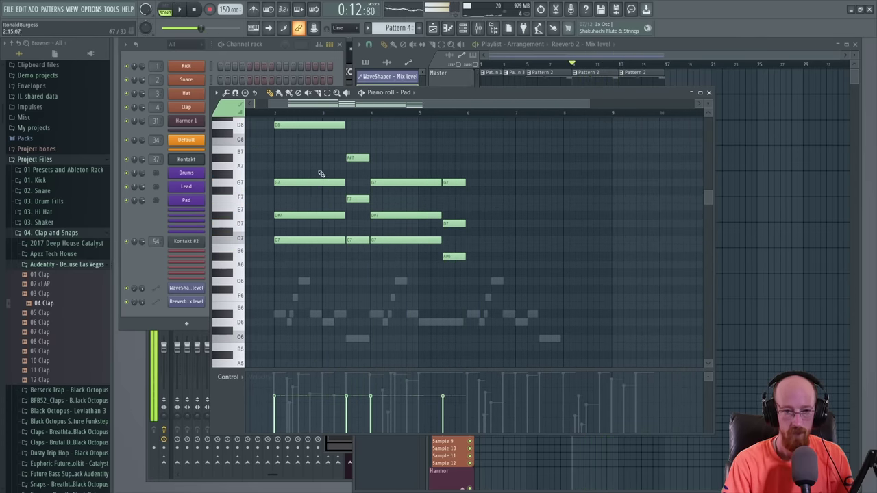
- Duplicate the whole pad chord progression and align the copy with the start of bar 6
scroll(305, 167, "up", 3)
key("ctrl+a")
key("ctrl+b")
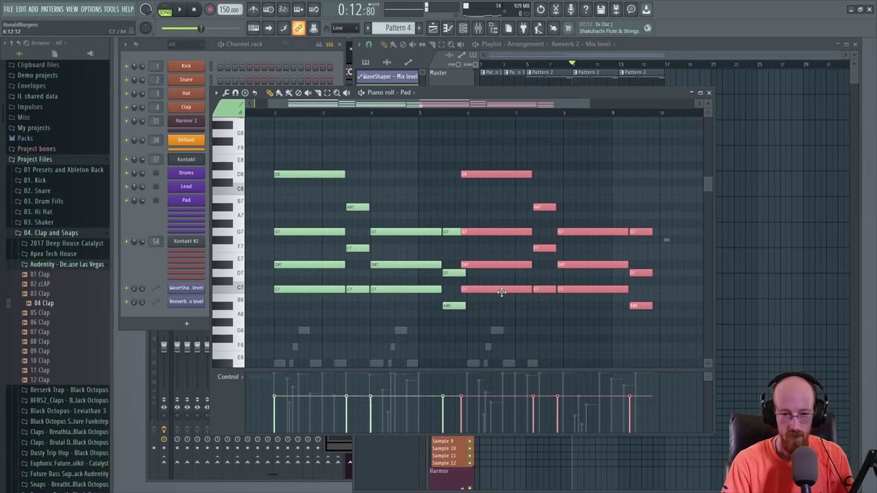
key("ctrl+d")
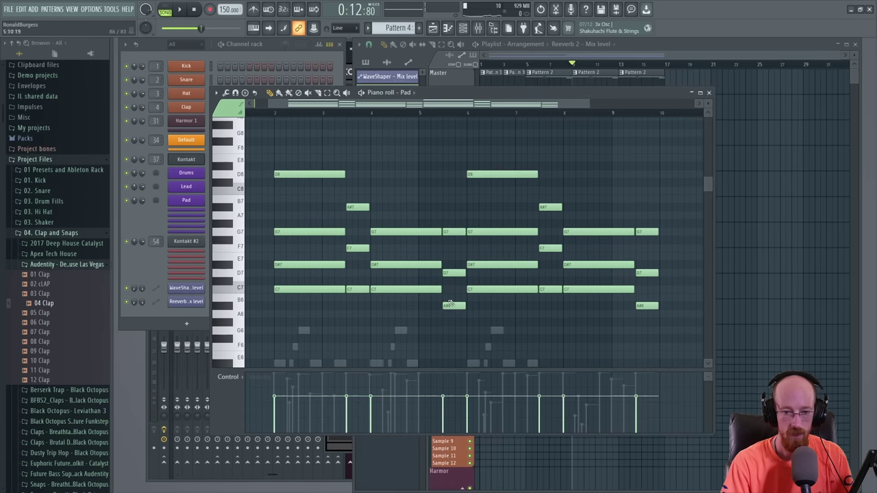
- Lower the A#6 in the short chord before bar 6 to G6, and add a matching G6 below the last chord during playback
left_click_drag(447, 306, 447, 330)
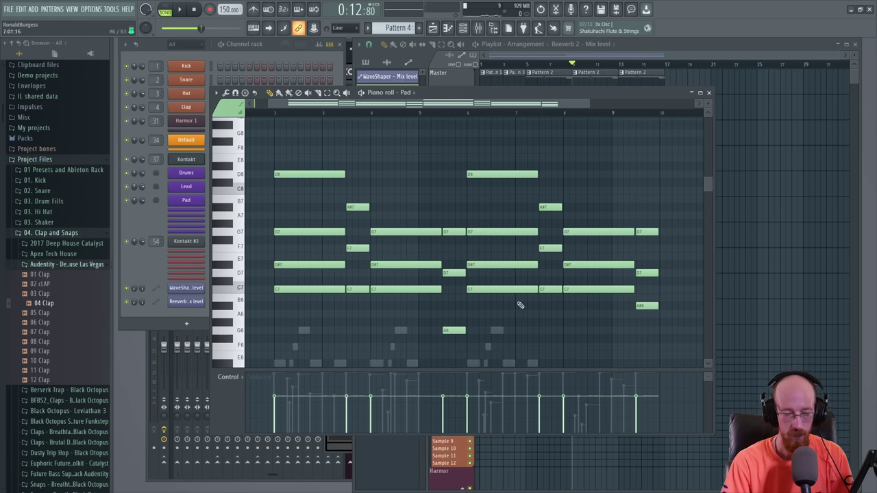
key("space")
left_click_drag(566, 263, 482, 262)
left_click(584, 338)
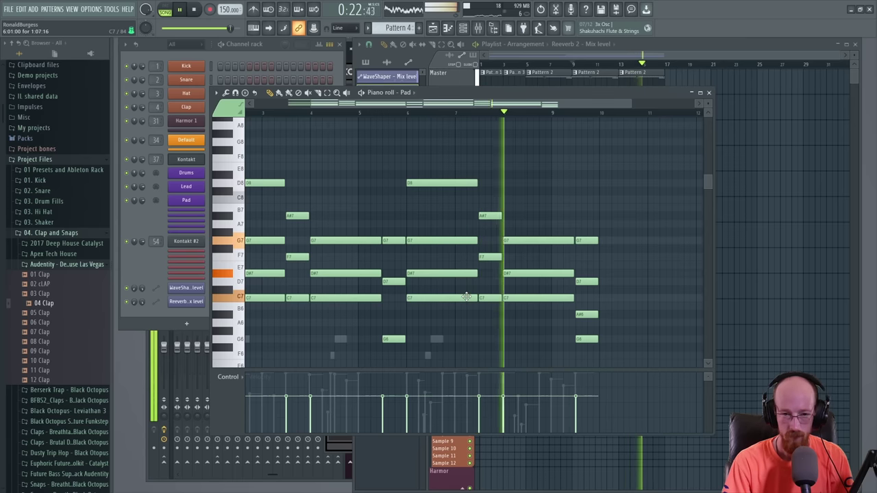
- Lower the bar 8 chord's C7 to G6 and its D#7 to D7, and play back the result
scroll(554, 294, "down", 3)
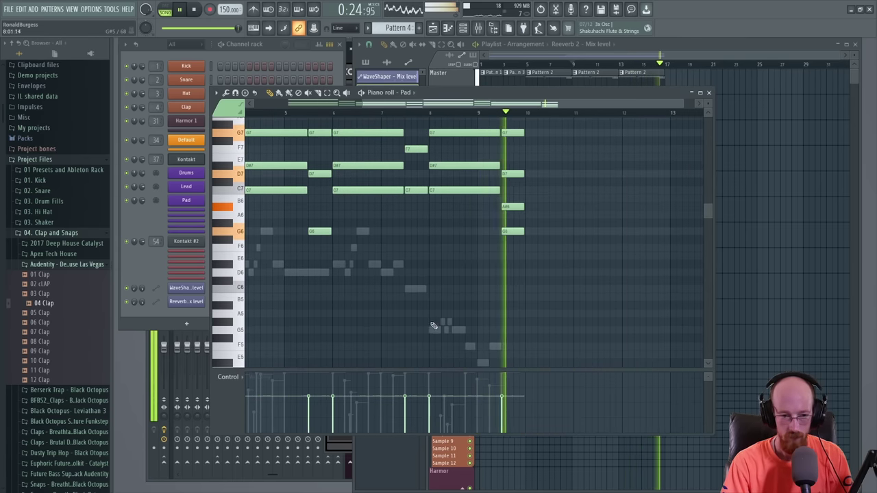
key("space")
scroll(452, 254, "up", 3)
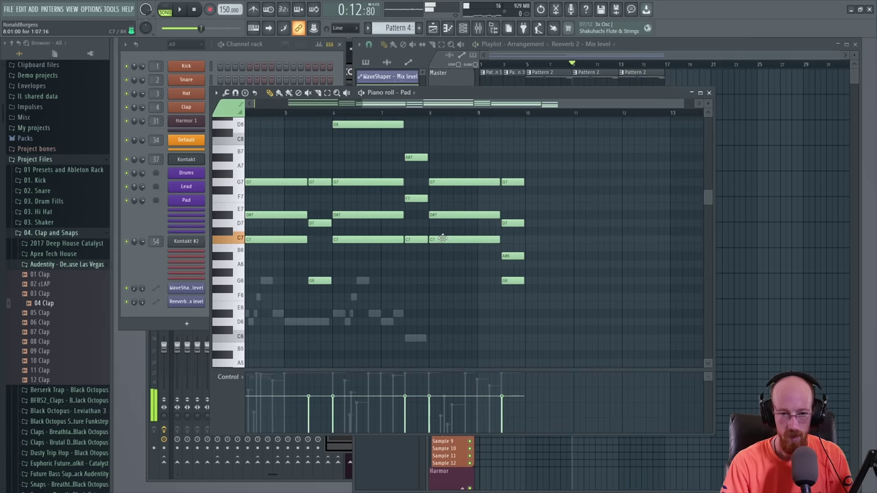
left_click_drag(443, 237, 442, 280)
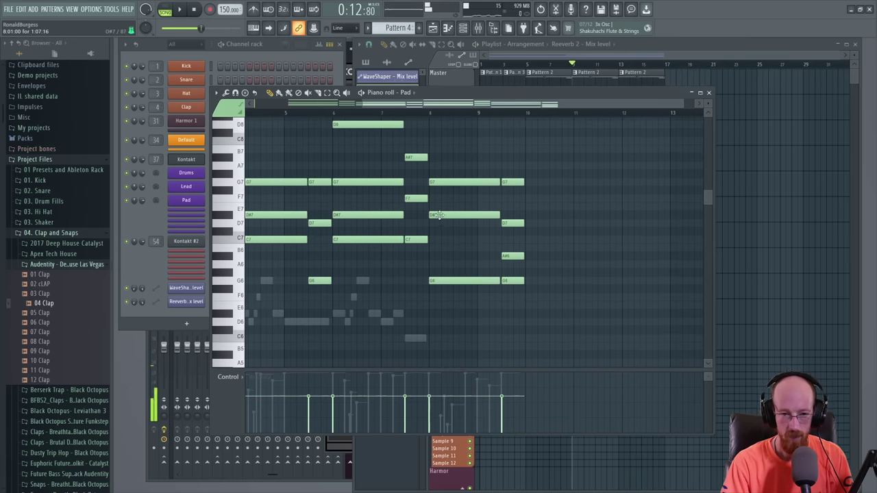
left_click_drag(438, 215, 439, 223)
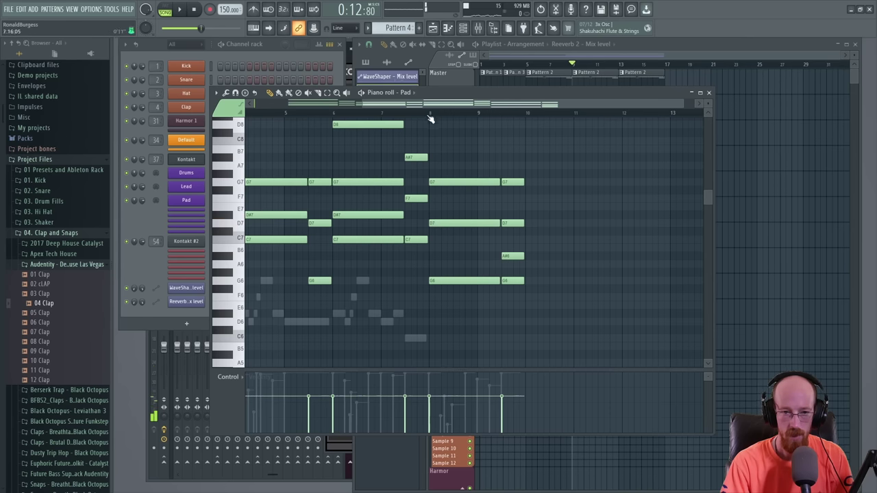
key("space")
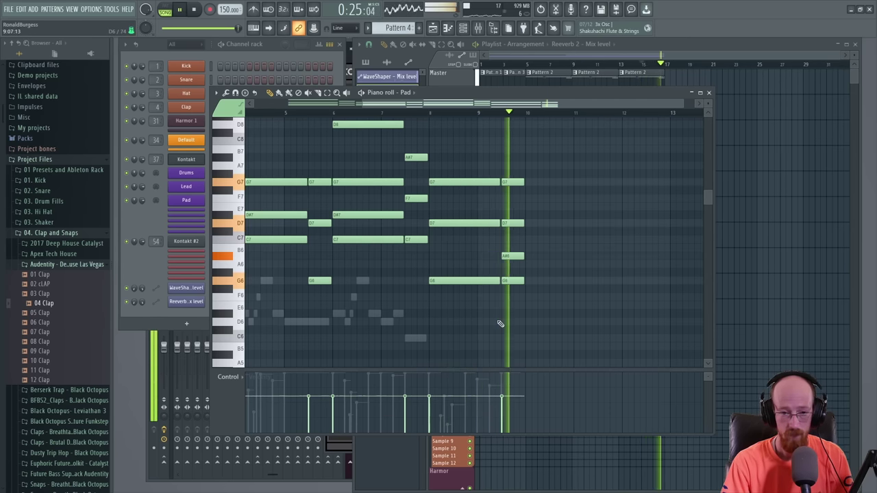
key("space")
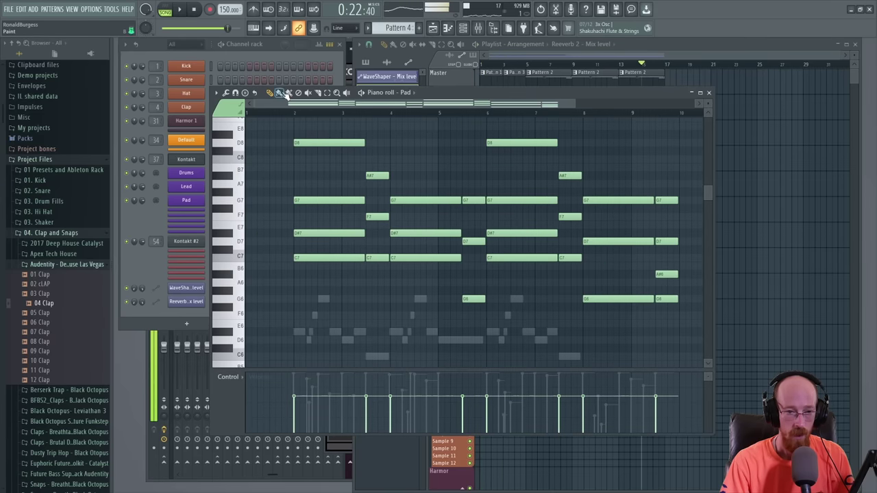
- Close the Pad piano roll and bring up the mixer
left_click(296, 114)
left_click(616, 64)
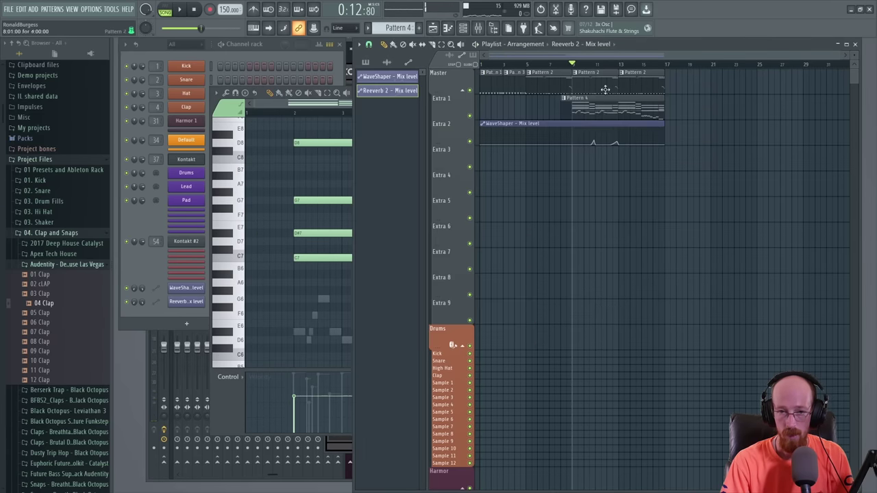
left_click(326, 109)
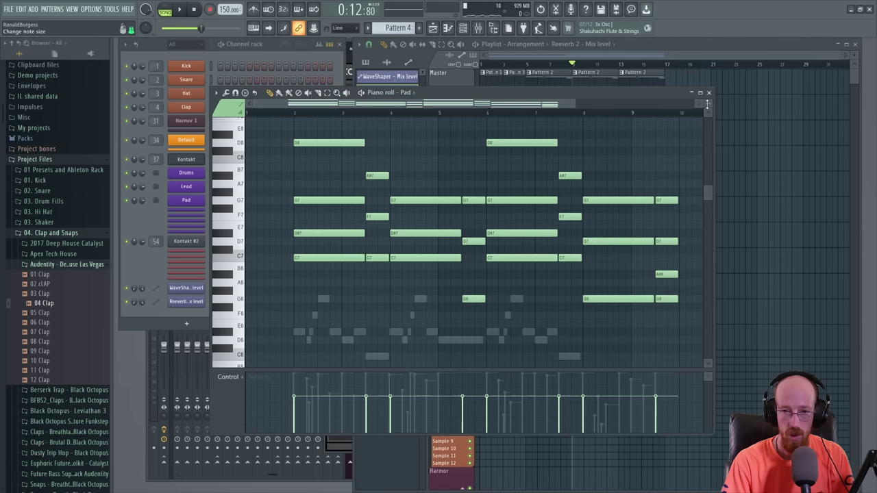
left_click(705, 95)
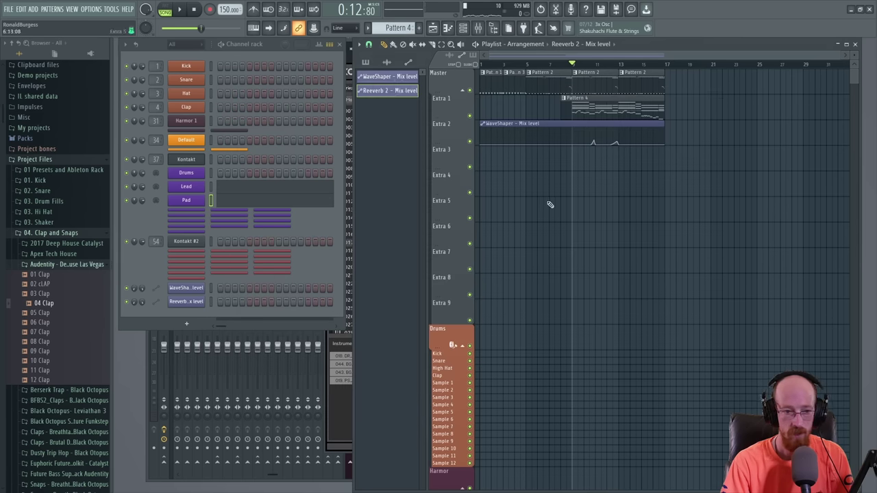
left_click(272, 481)
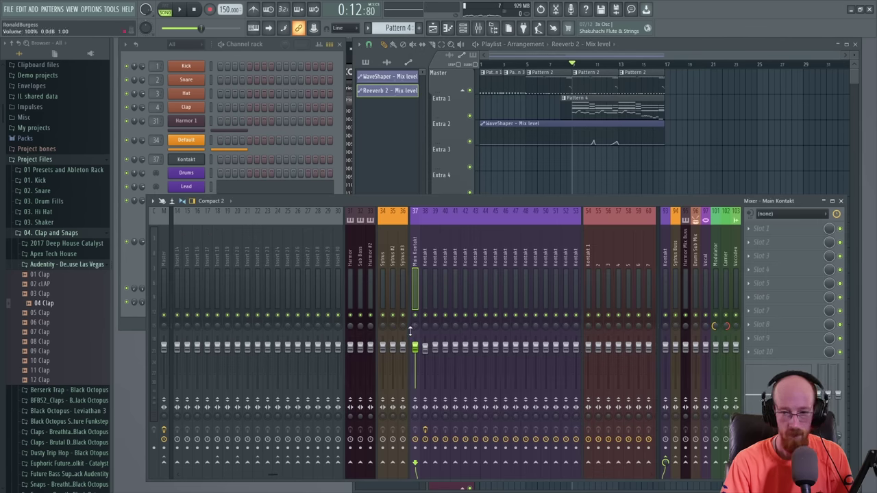
- Show the Pad channel's detailed settings and create an automation clip for its channel volume
left_click(145, 220)
left_click(185, 200)
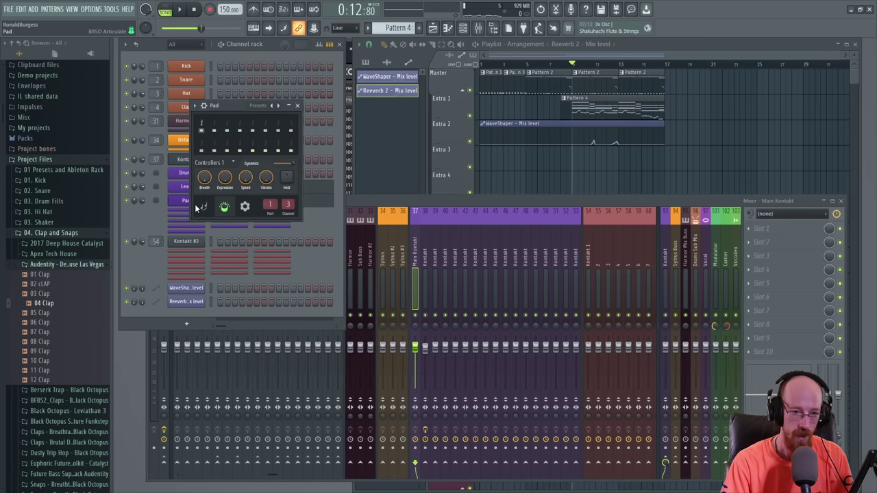
left_click(206, 105)
left_click(224, 122)
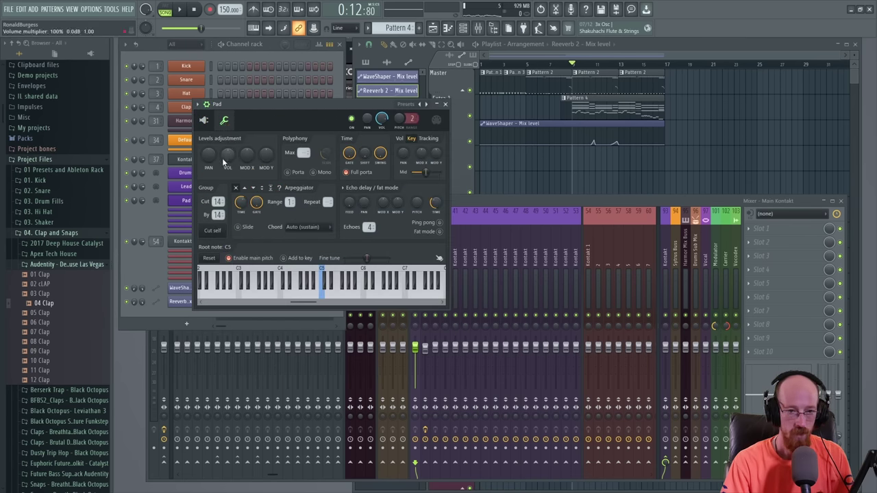
right_click(384, 121)
left_click(404, 189)
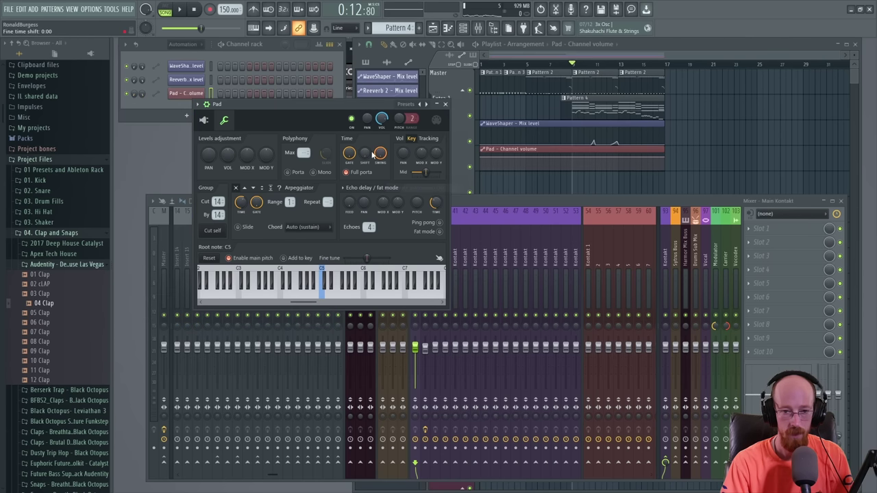
- Slice the Pad channel volume automation clip at the start of bar 9
right_click(573, 157)
scroll(575, 166, "up", 2)
scroll(578, 169, "up", 3)
left_click_drag(622, 181, 515, 164)
left_click_drag(731, 197, 676, 196)
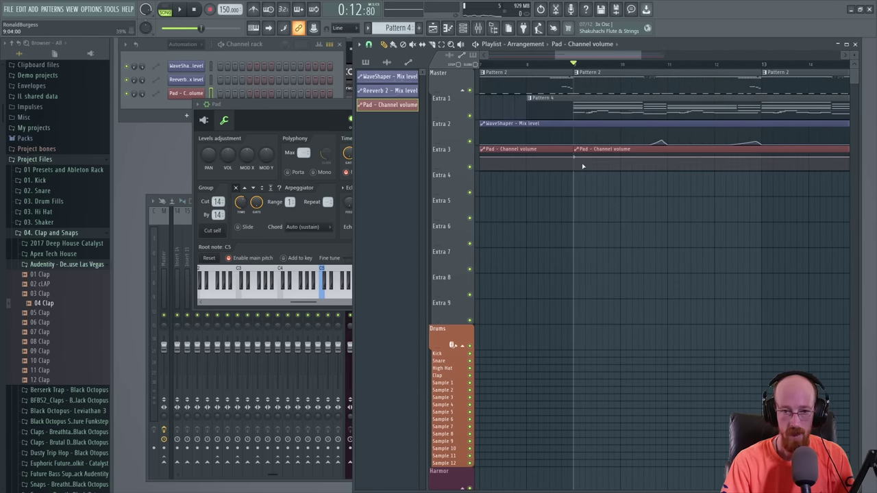
- Draw four falling volume ramps, one per beat, across bar 9 of the Pad automation, and trim the clip to that bar
mouse_move(579, 159)
left_mouse_down()
mouse_move(576, 165)
mouse_move(574, 152)
mouse_move(587, 173)
left_mouse_up()
right_click(587, 157)
right_click(593, 159)
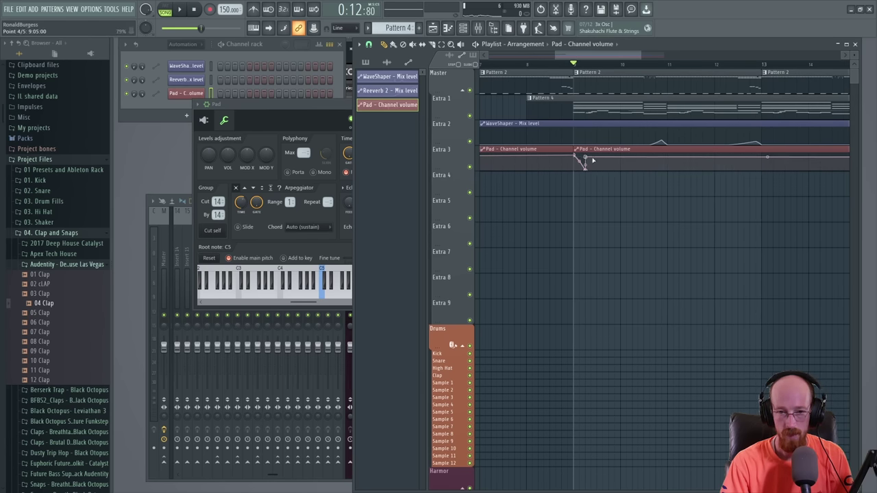
right_click(597, 171)
right_click(596, 159)
right_click(609, 170)
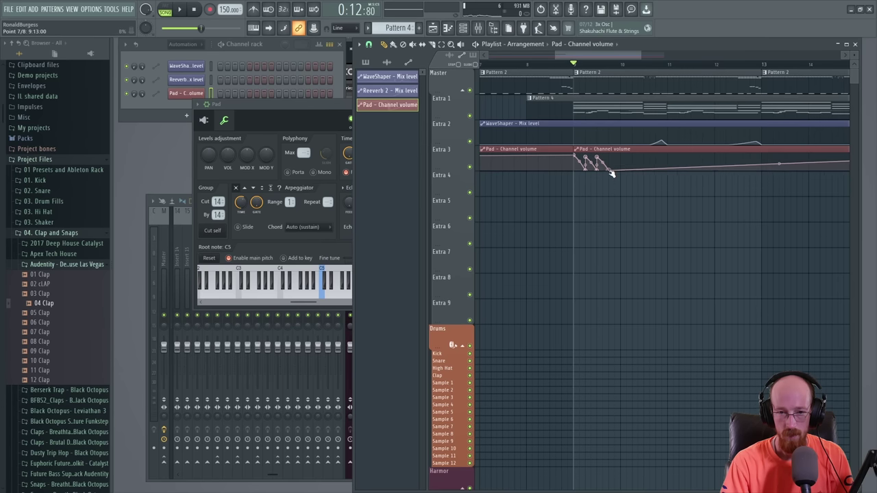
right_click(609, 158)
right_click(620, 170)
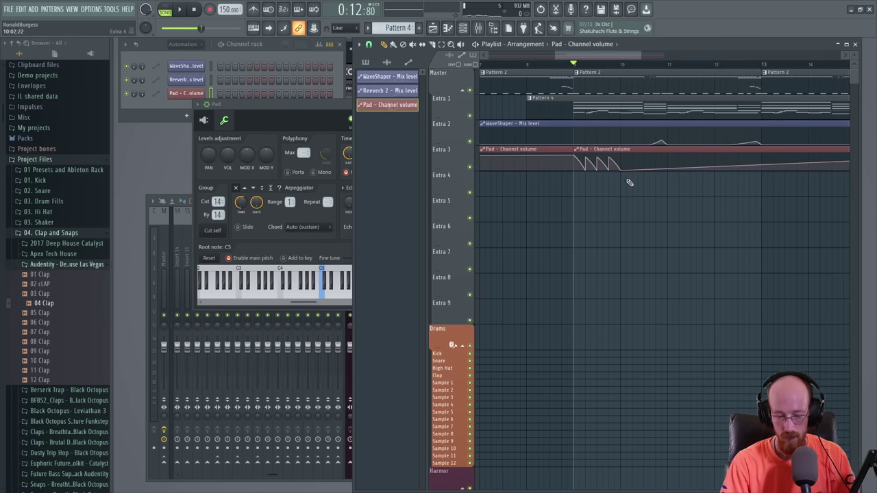
right_click(623, 149)
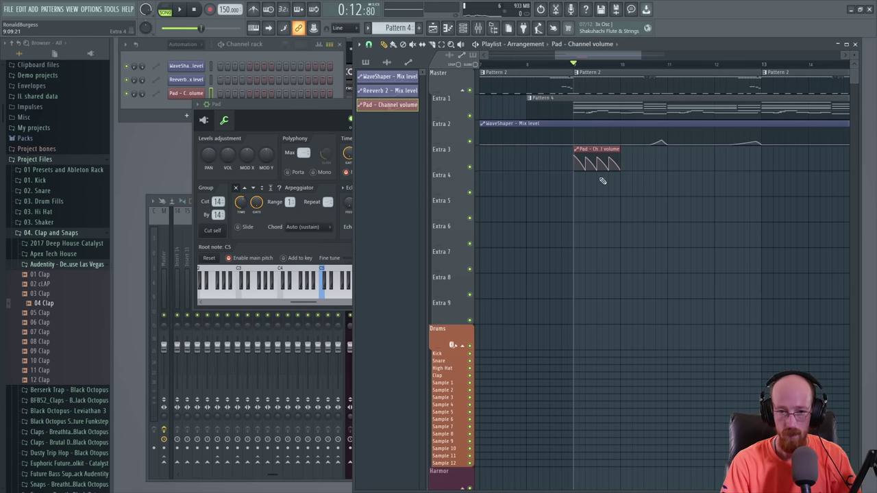
- Bend the four ramps in the Pad volume clip into steep concave decays while playing back from bar 9
key("space")
scroll(591, 159, "up", 3)
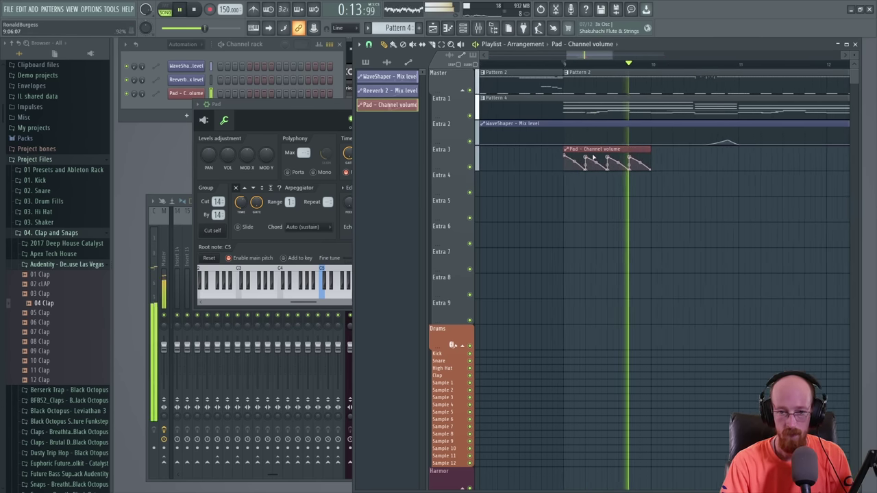
left_click_drag(539, 163, 602, 172)
key("space")
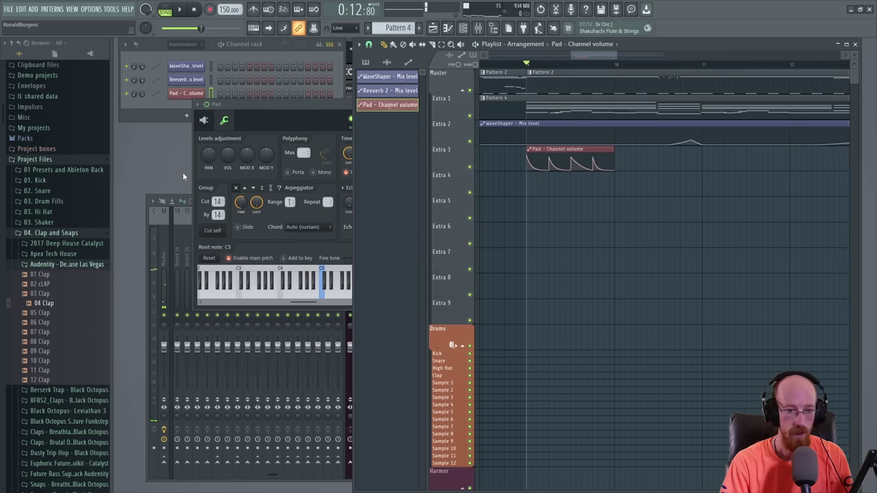
- Show all channel groups in the rack, open the Kontakt channel, and route PS_Emotion Pads to output st.3
left_click(186, 44)
left_click(183, 54)
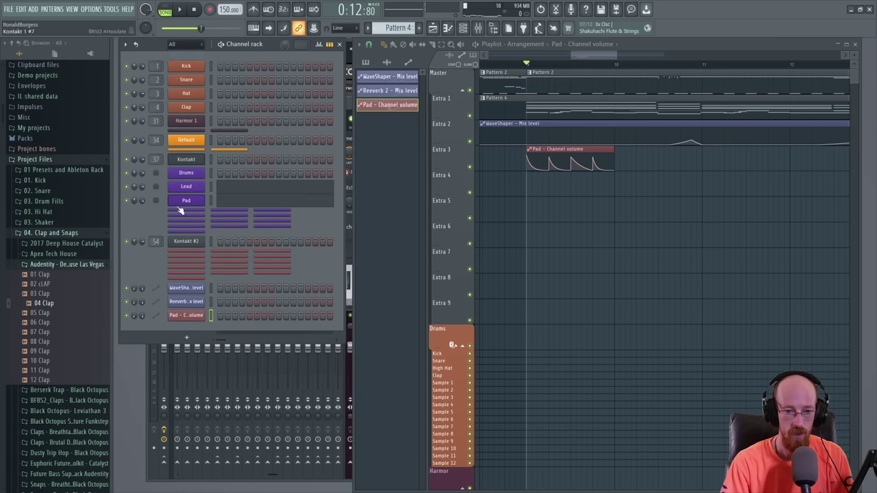
left_click(194, 160)
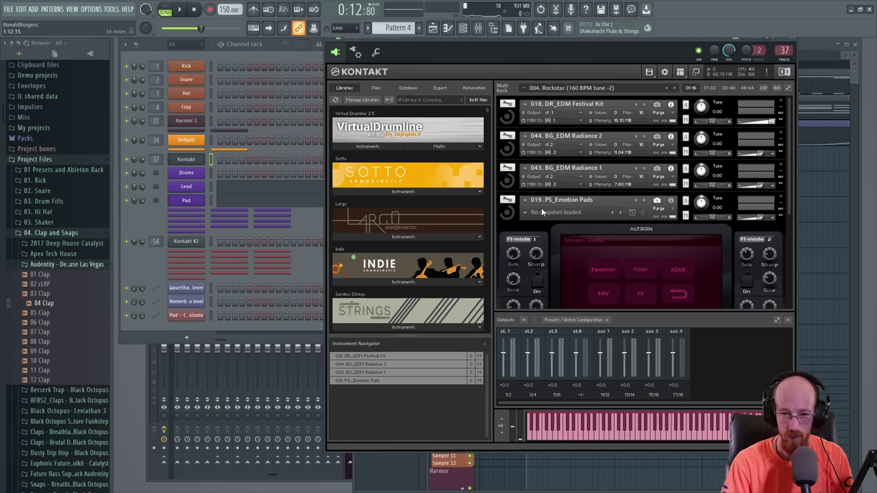
left_click(671, 201)
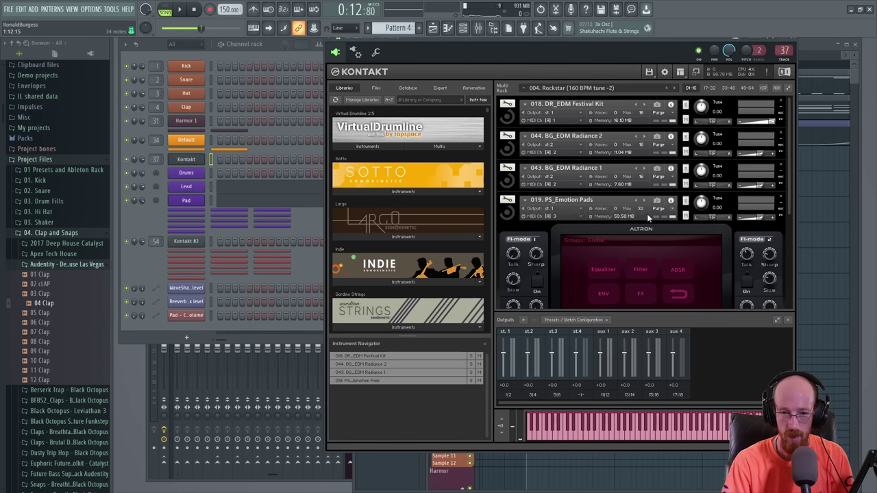
left_click(555, 213)
left_click(582, 246)
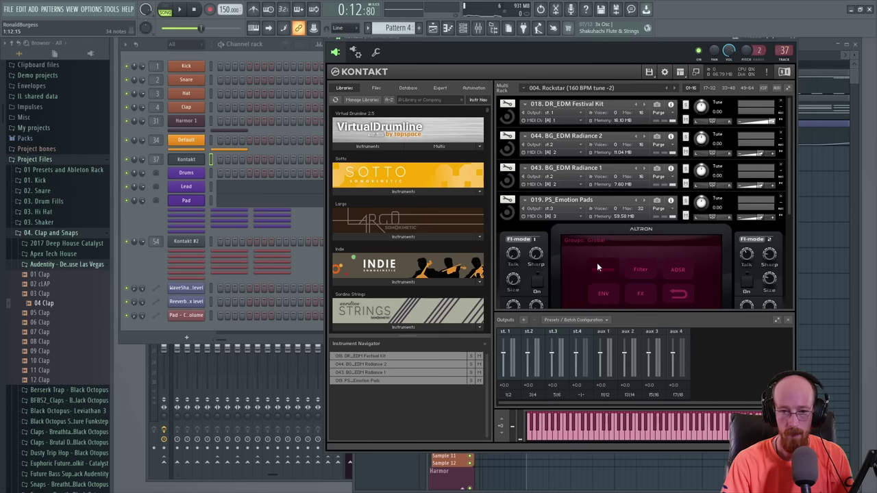
- Rename mixer insert 39 as Pad and solo it
left_click(478, 29)
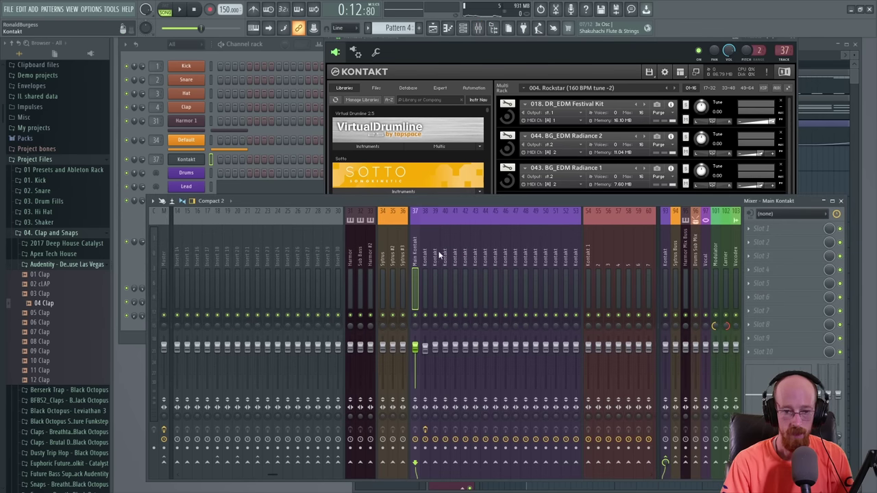
double_click(435, 262)
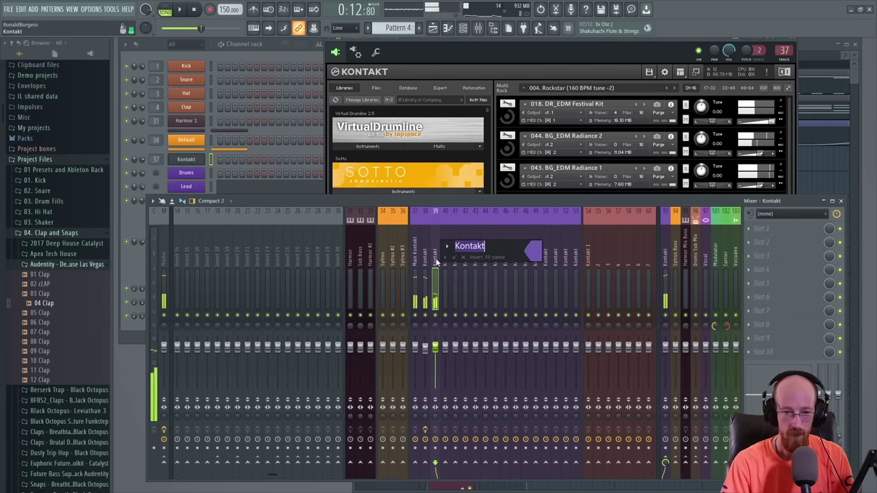
type("Pad")
key("Return")
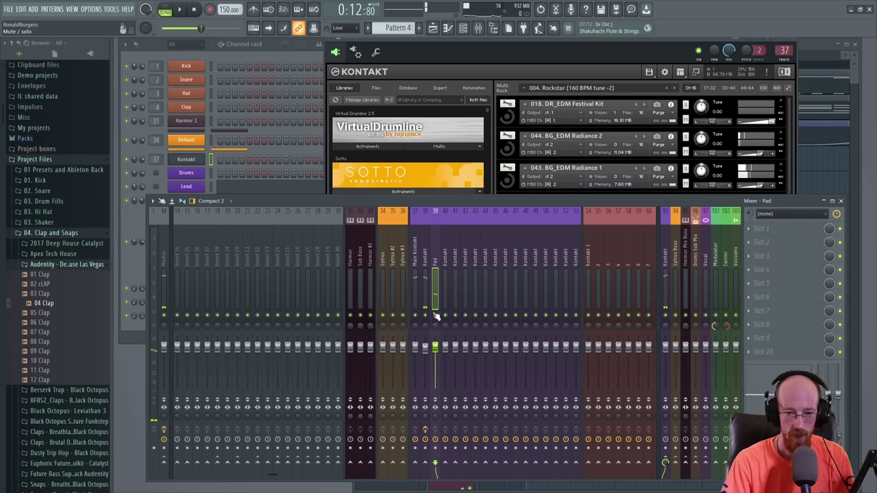
right_click(436, 315)
- Play the soloed pad from bar 9 and check how it responds to the Pad channel volume automation
left_click(639, 49)
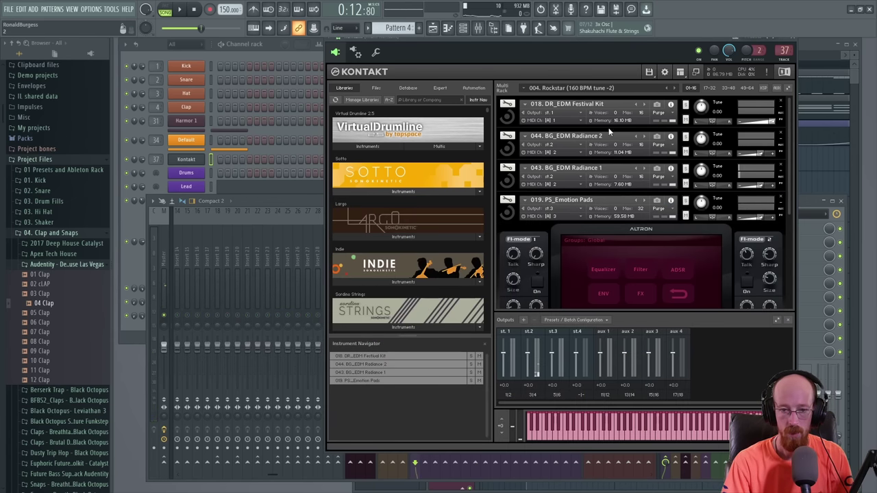
key("F5")
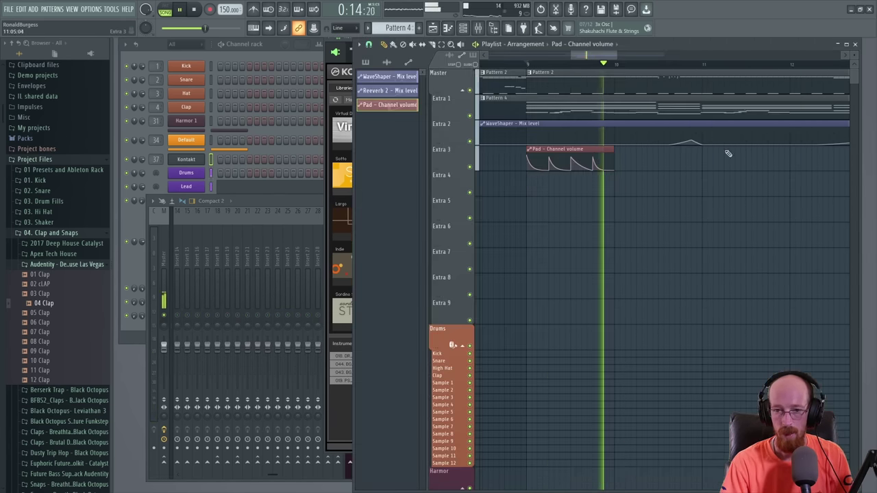
left_click(130, 220)
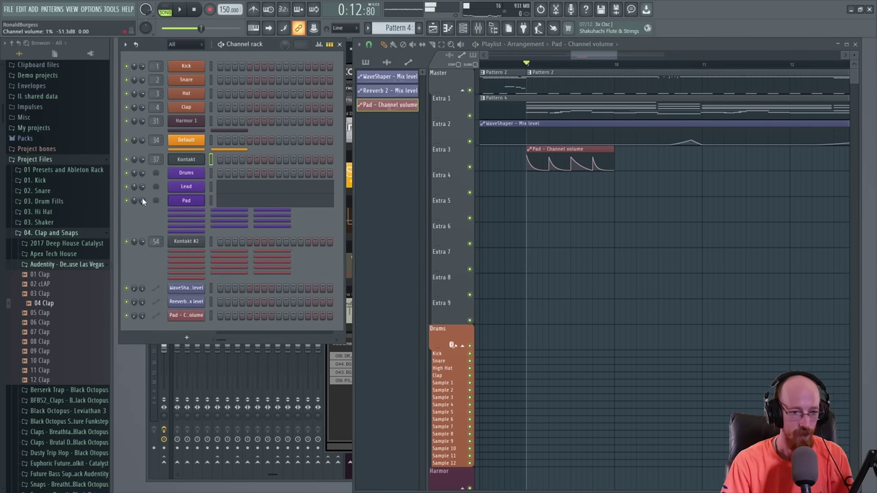
- Link the volume of the Pad mixer track's Balance effect to the Pad - Channel volume automation clip
left_click(149, 369)
left_click(444, 259)
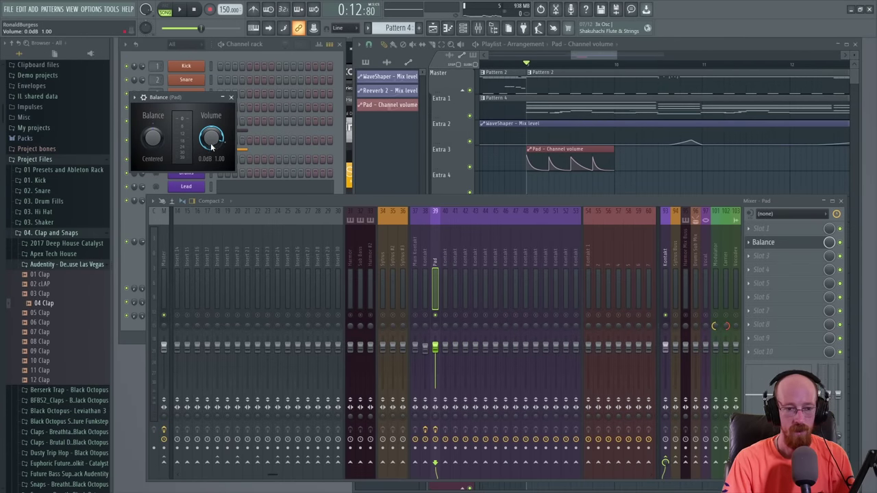
right_click(213, 144)
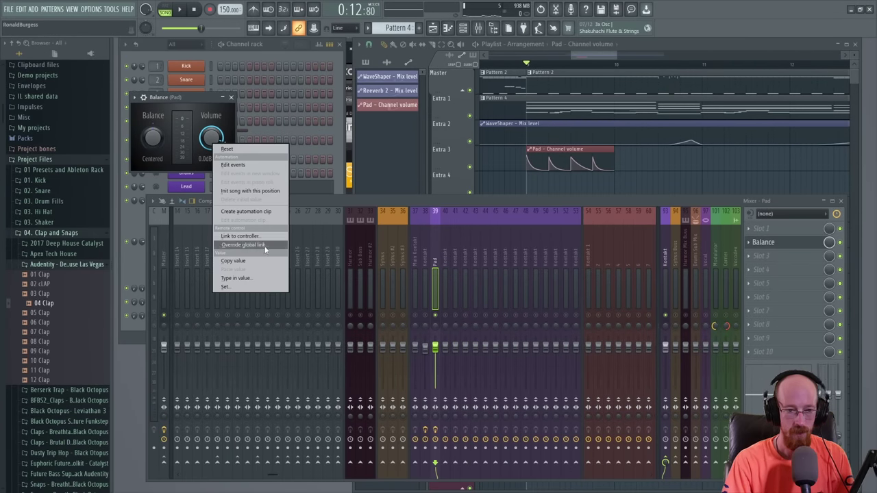
left_click(266, 236)
left_click(461, 239)
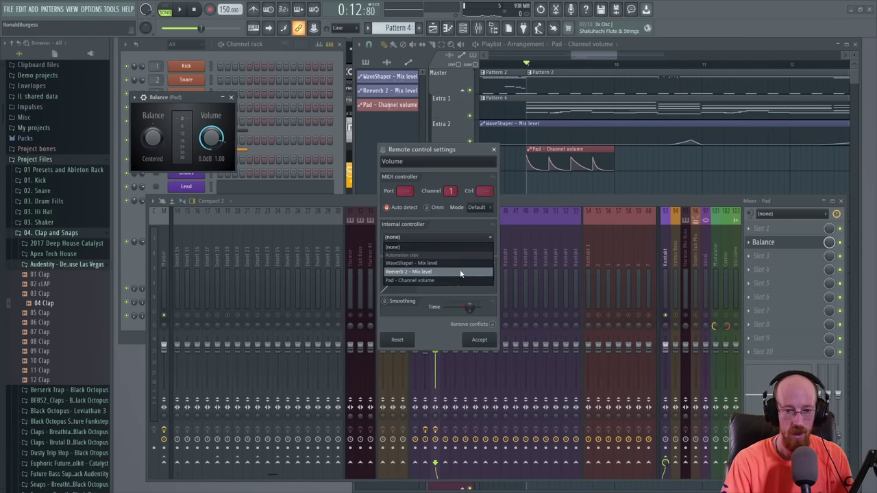
left_click(458, 279)
left_click(479, 340)
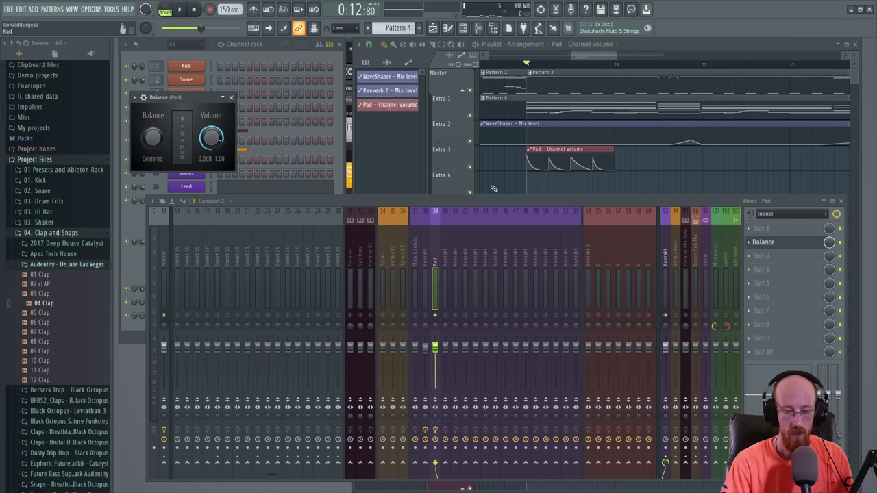
left_click(231, 96)
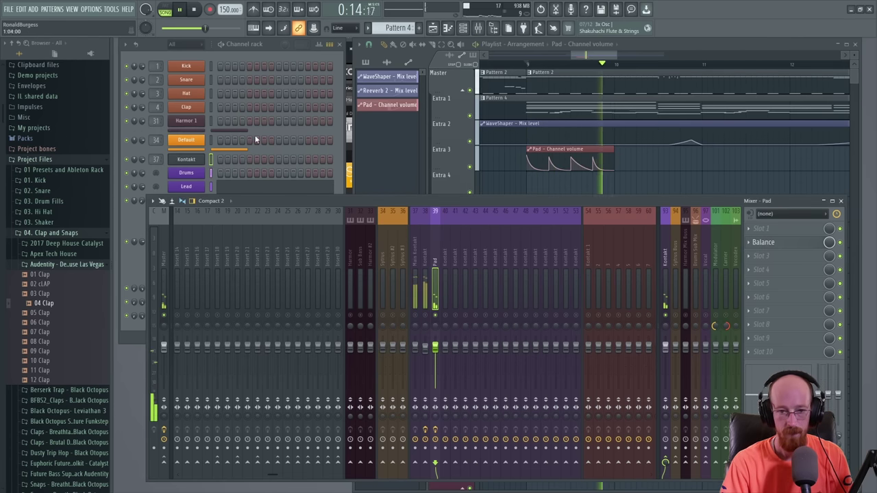
- Subdivide the Pad volume clip's ramps into eight half-beat decays across bar 9, auditioning the result from bar 9
key("space")
scroll(534, 175, "up", 3)
left_click_drag(552, 167, 520, 162)
key("space")
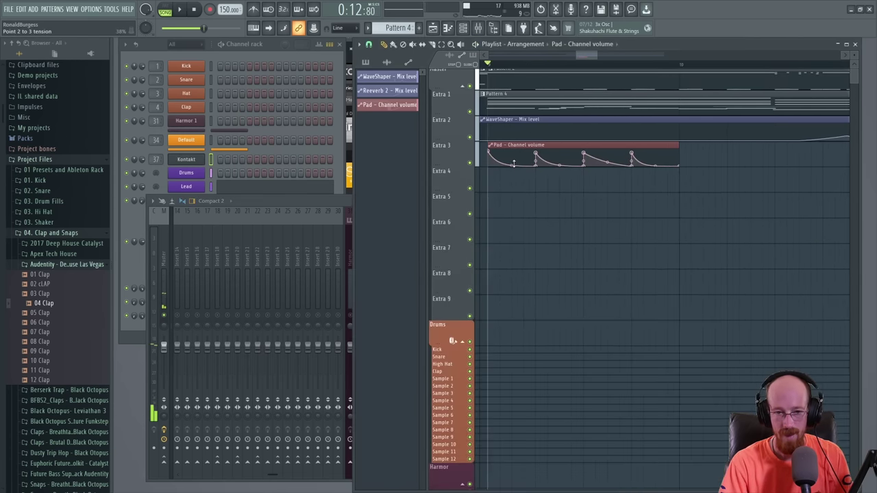
key("space")
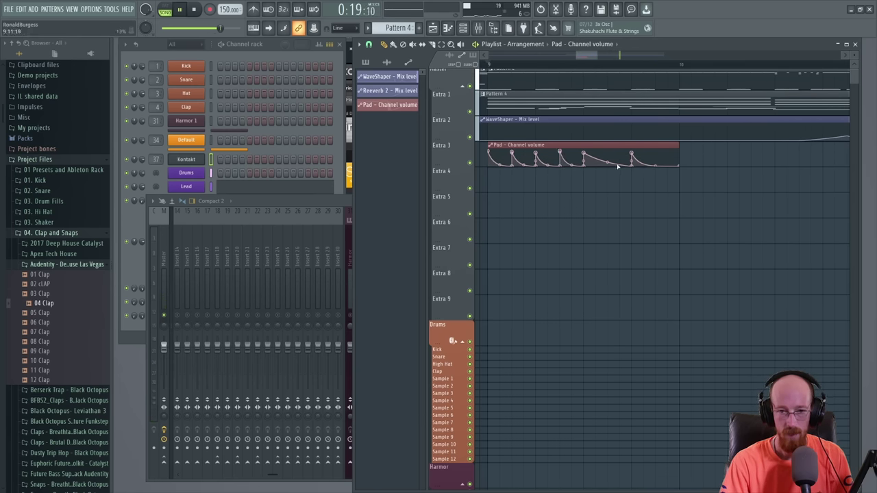
key("space")
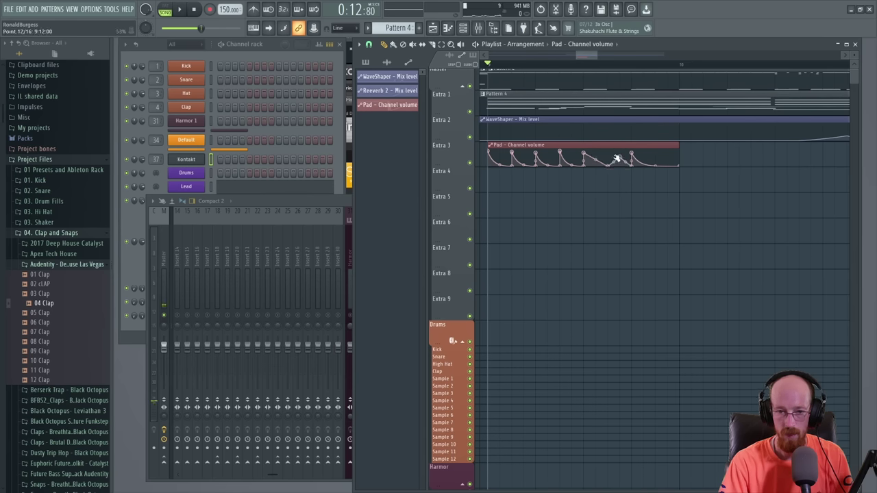
key("space")
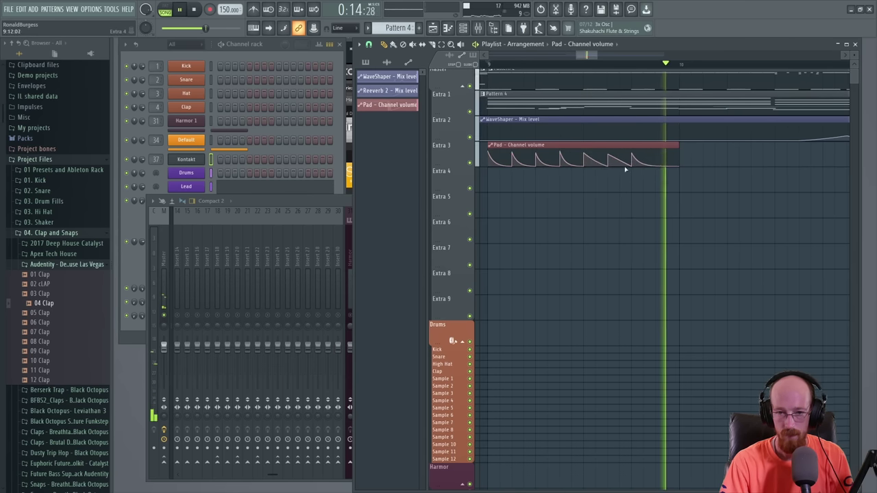
key("space")
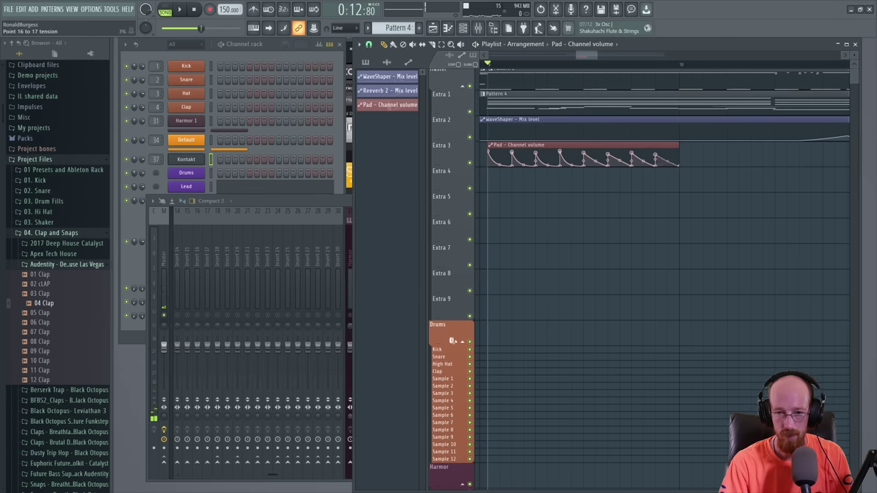
left_click(186, 159)
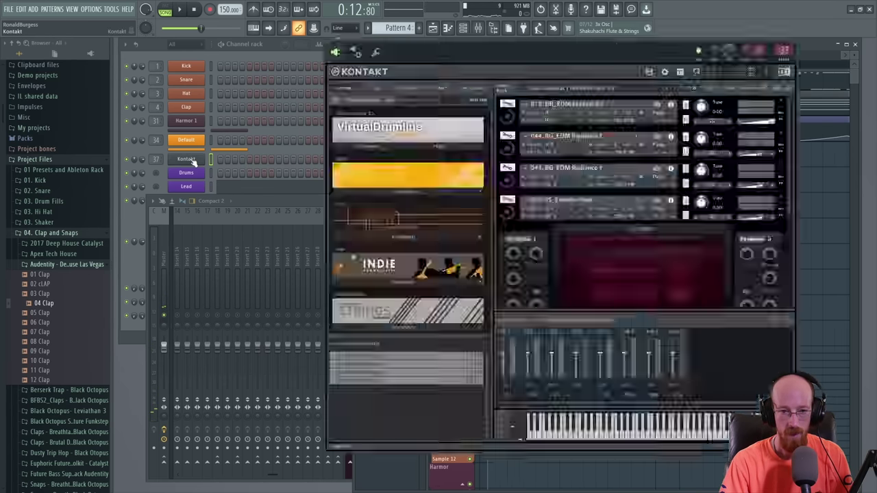
left_click(186, 160)
- Audition the Pad volume clip and duplicate it along Extra 3 to fill bars 9 to 12
scroll(600, 93, "down", 3)
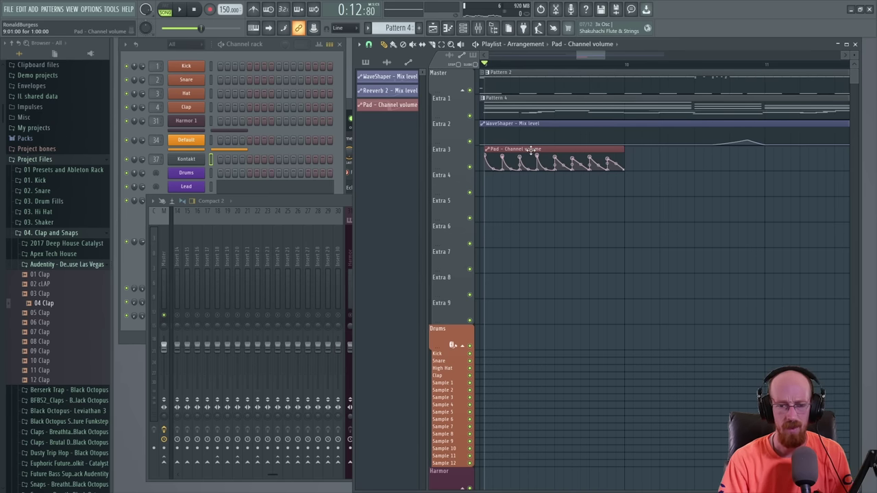
scroll(557, 139, "down", 4)
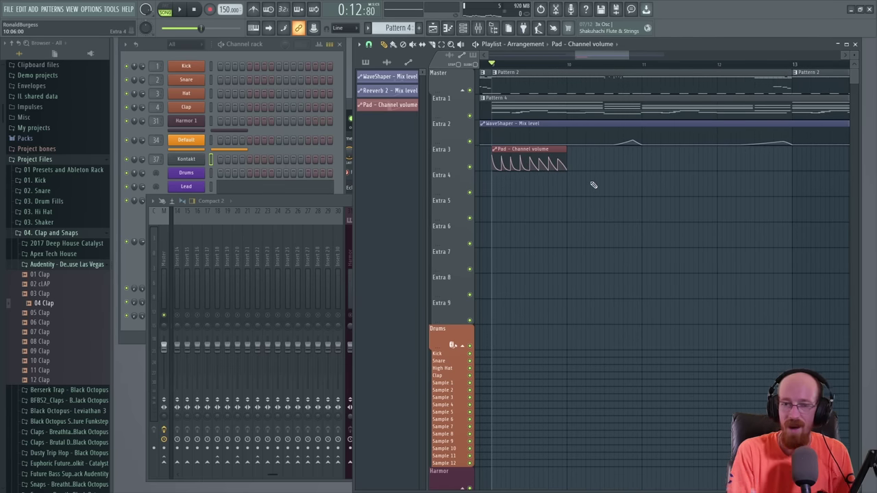
key("space")
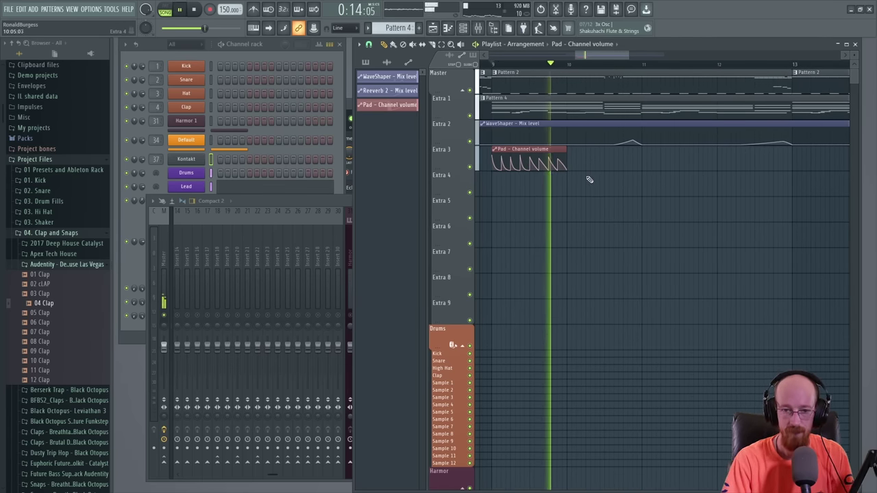
key("space")
mouse_move(577, 147)
left_mouse_down()
mouse_move(538, 171)
mouse_move(619, 149)
left_mouse_up()
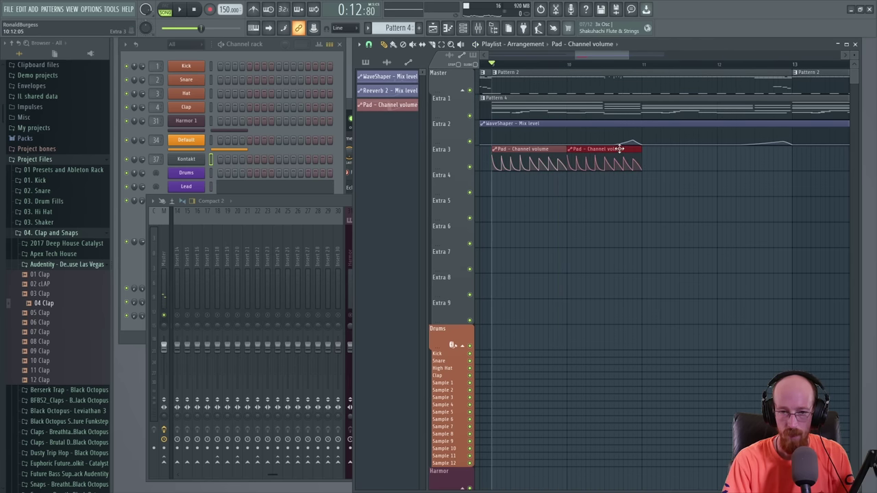
scroll(575, 194, "down", 3)
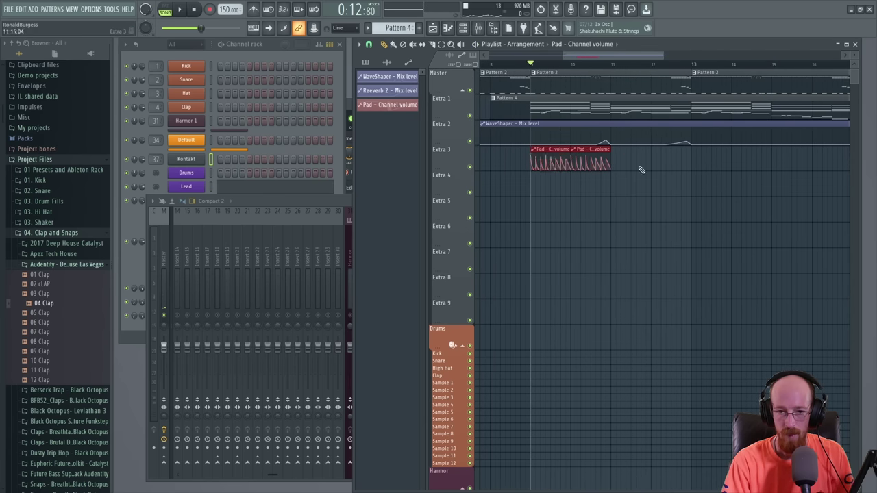
left_click_drag(549, 148, 635, 149)
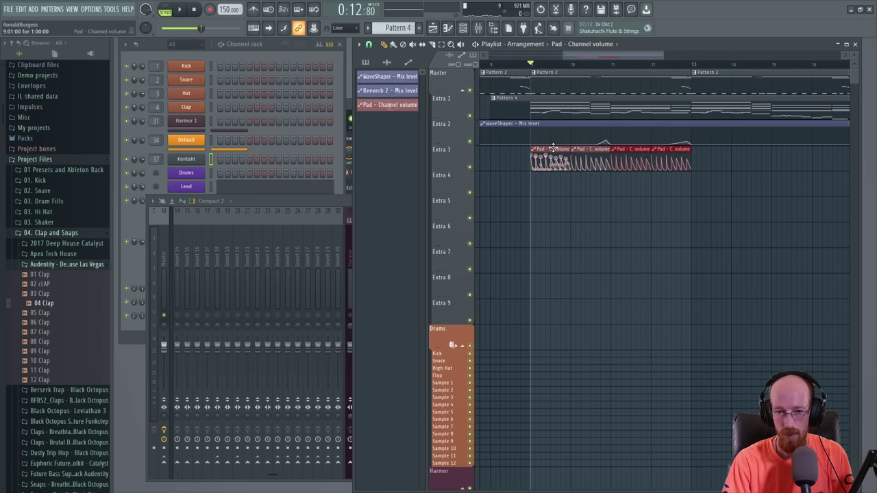
- Create an automation clip for the output max level of the Pad - Channel volume clip
double_click(625, 149)
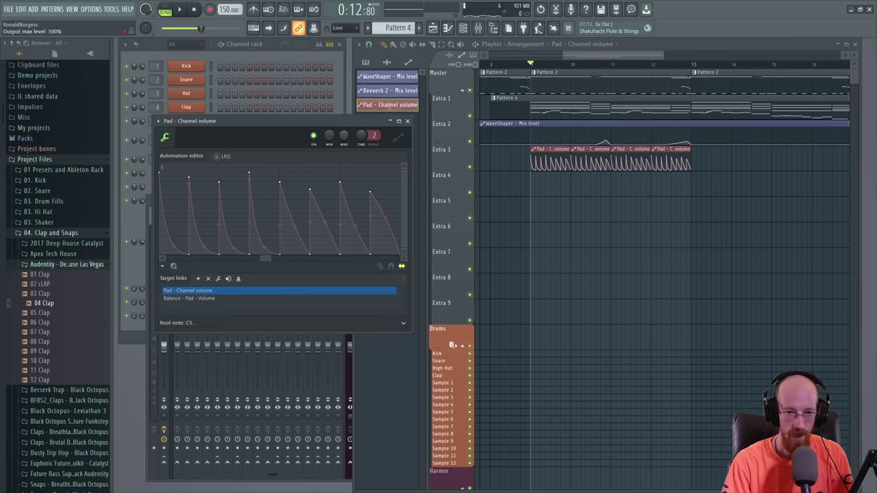
right_click(342, 137)
left_click(378, 204)
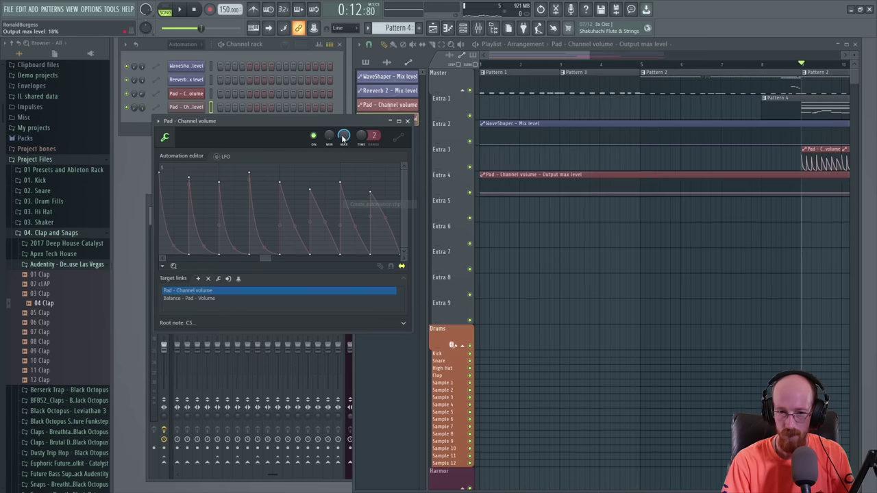
scroll(629, 176, "down", 4)
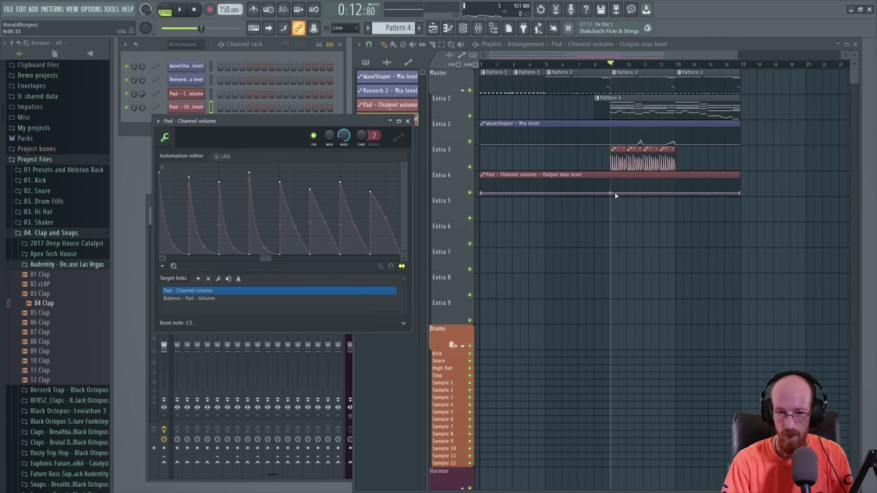
- Shape the output max level clip into a rising curve with points at bars 9 and 13, checking it in playback
left_click(615, 195)
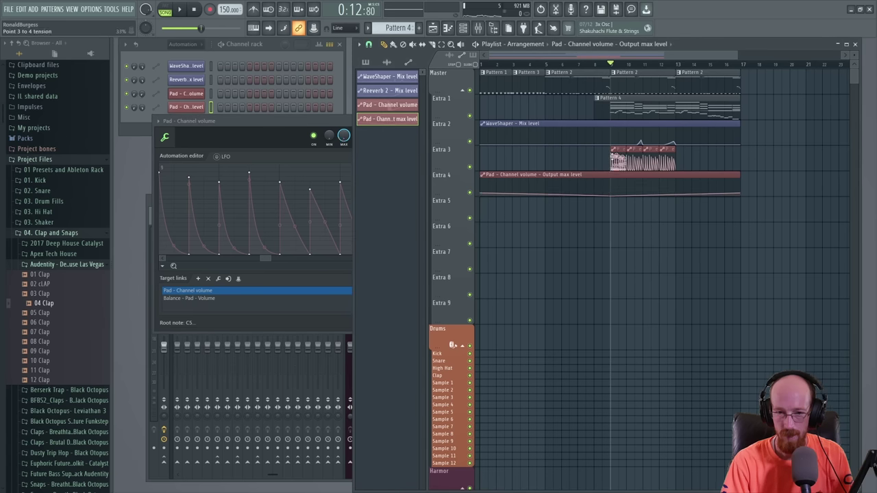
left_click_drag(675, 190, 677, 183)
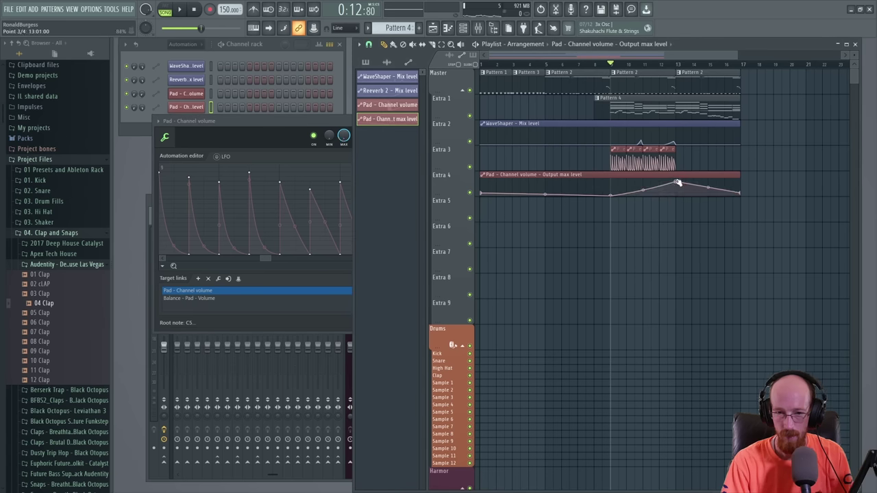
left_click_drag(611, 195, 613, 191)
key("space")
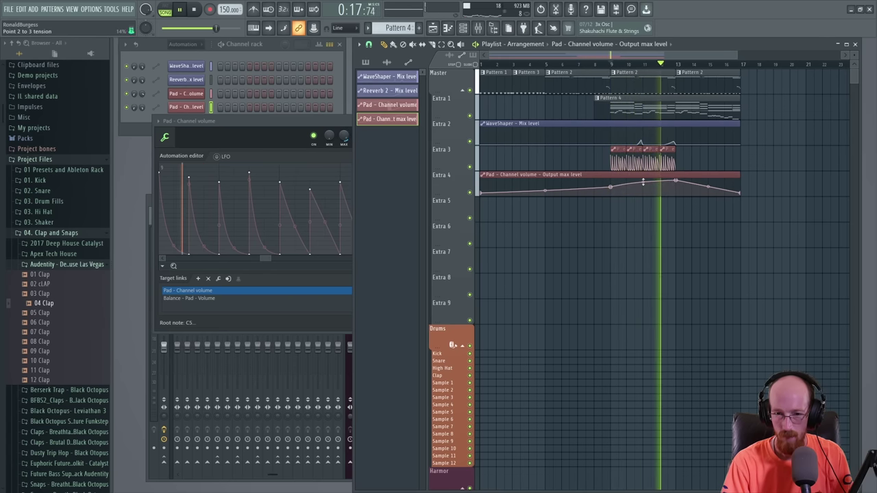
key("space")
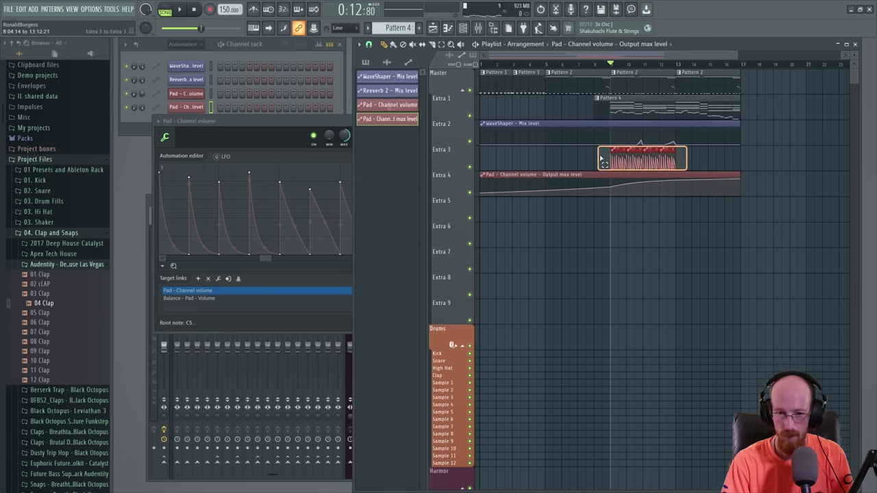
- Duplicate the four Pad volume clips to bars 13 to 16, close the clip's settings window, and play from bar 9
left_click_drag(620, 148, 691, 144)
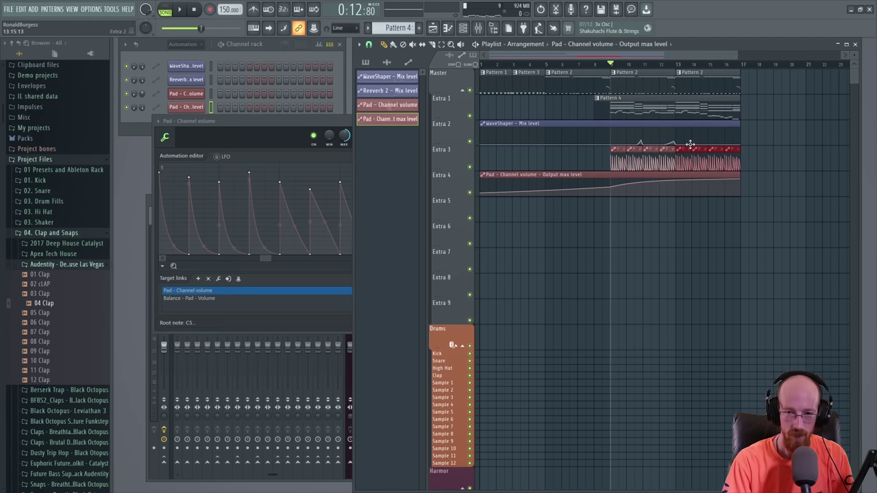
left_click(286, 126)
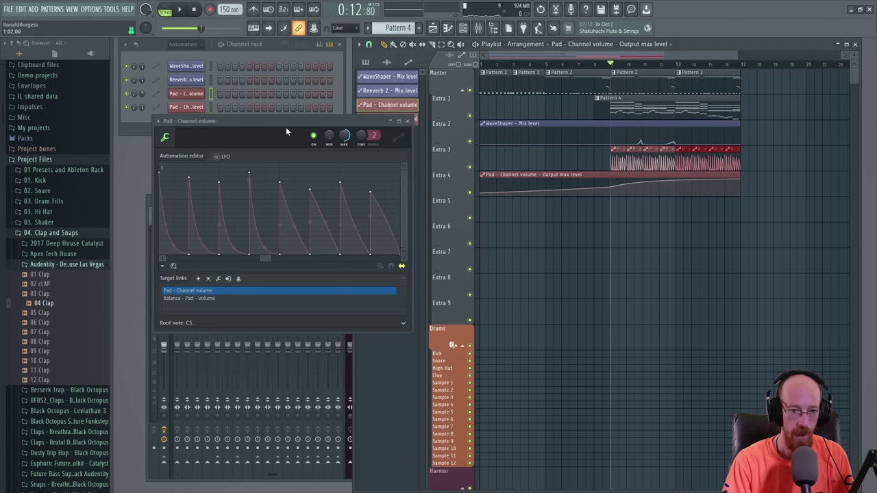
left_click(409, 122)
key("space")
scroll(649, 136, "up", 2)
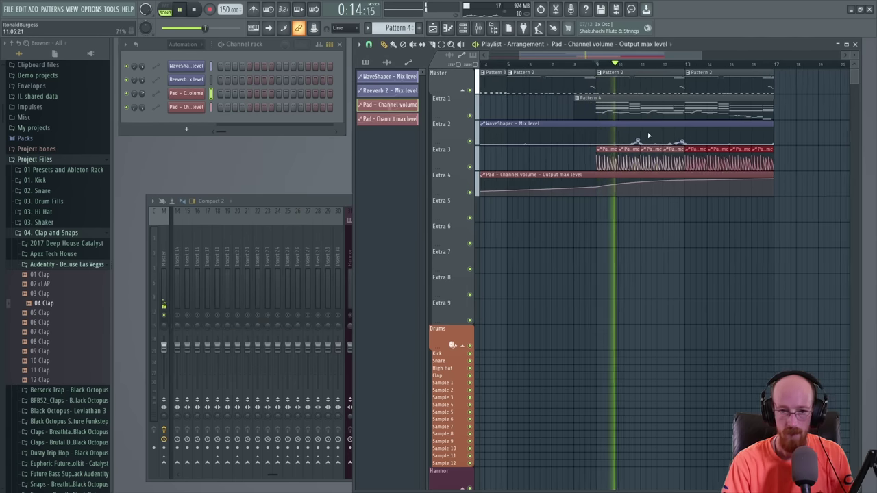
- Unmute the Main Kontakt and Kontakt mixer tracks and lower their faders, setting insert 38 to 81% (-4.6 dB)
left_click(306, 203)
left_click(415, 316)
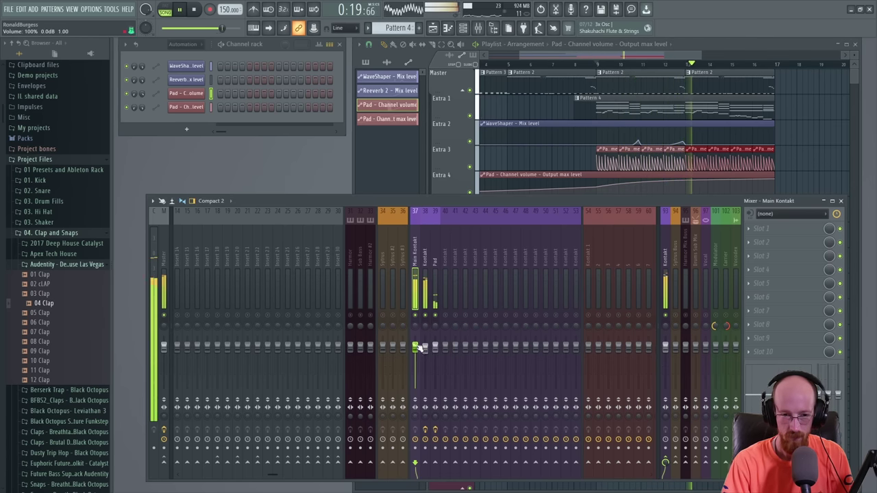
key("space")
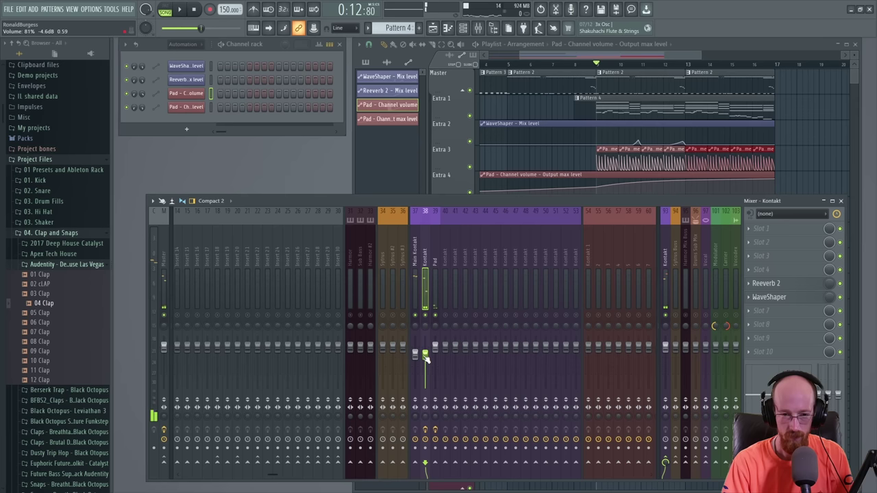
key("space")
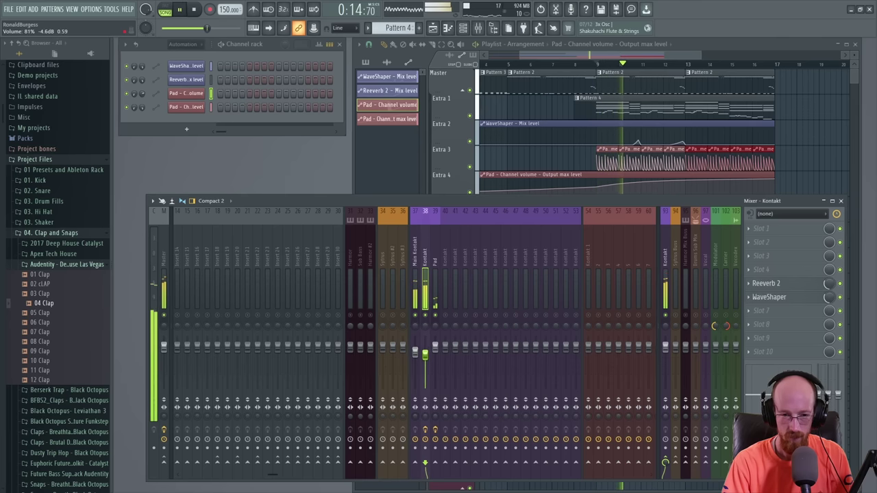
- Fine-tune the insert 38 Kontakt fader against the pad during playback and set the Main Kontakt fader to 85% (-3.5 dB)
left_click(424, 355)
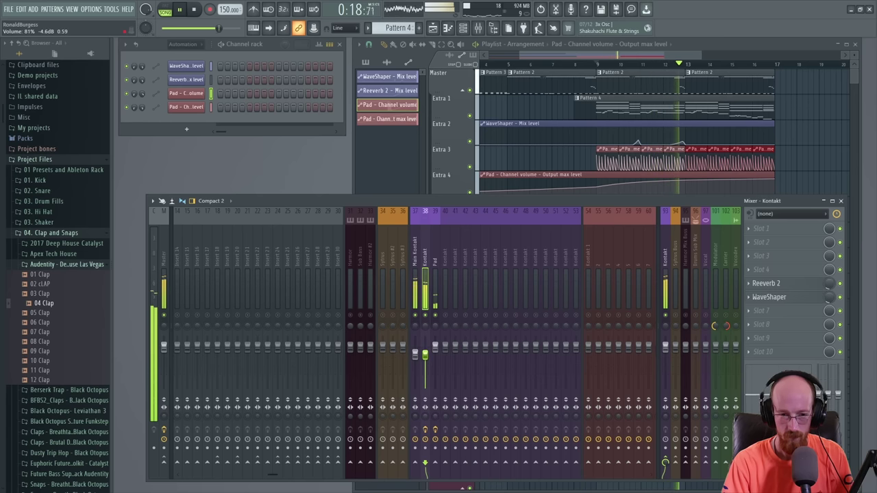
left_click_drag(425, 355, 424, 355)
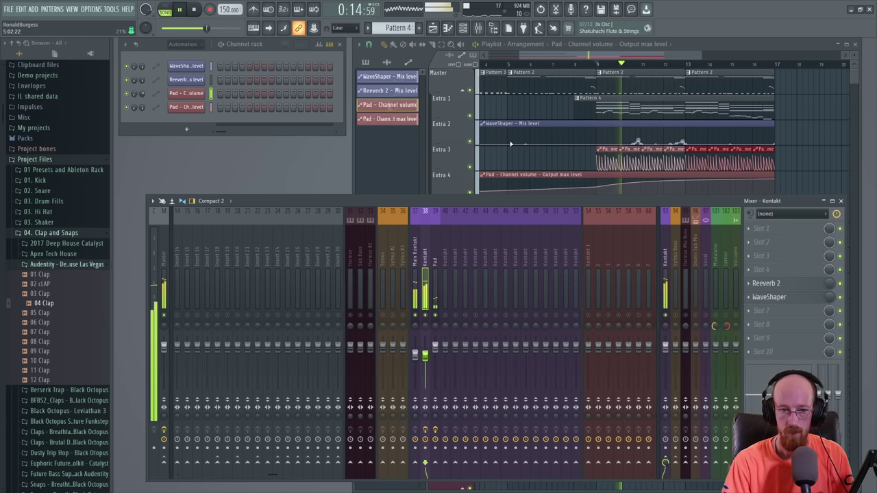
left_click_drag(426, 356, 425, 356)
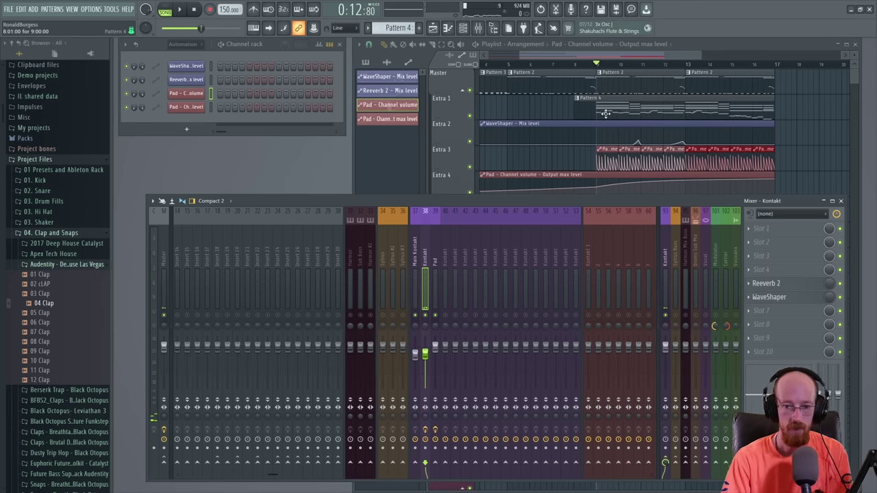
key("space")
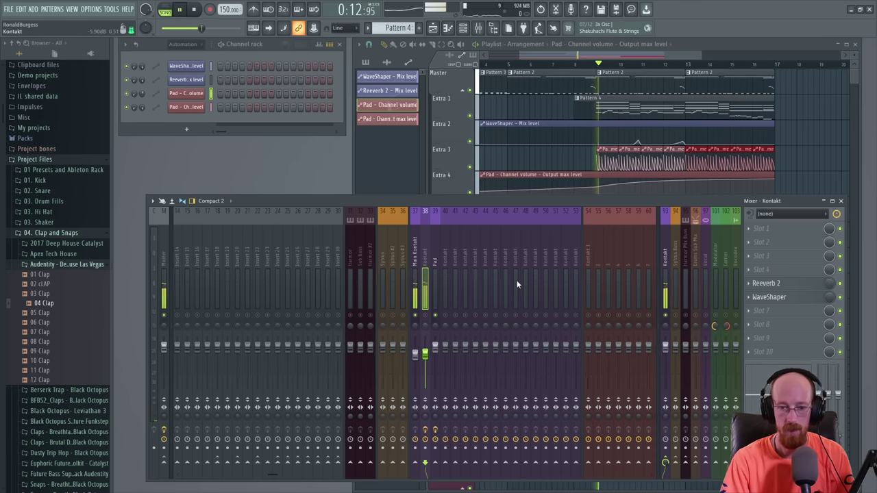
left_click(414, 354)
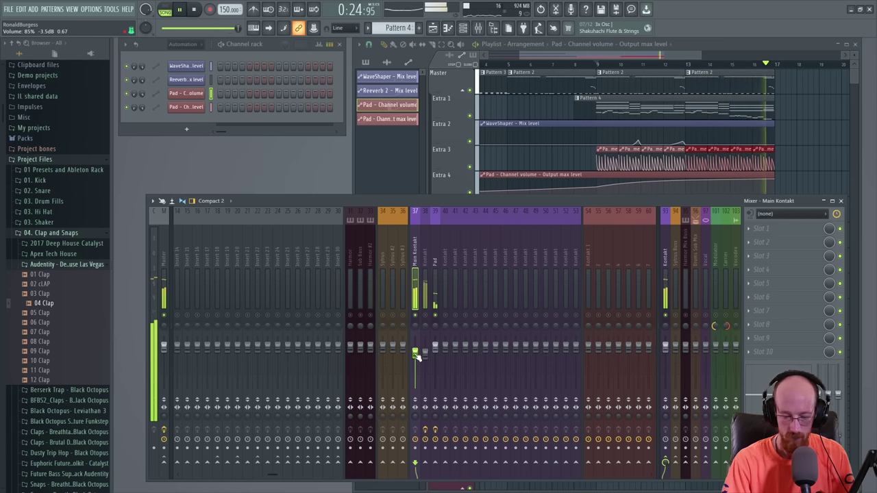
- Stop playback, show all channel groups in the channel rack, and open the Lead channel's settings
key("space")
left_click(182, 44)
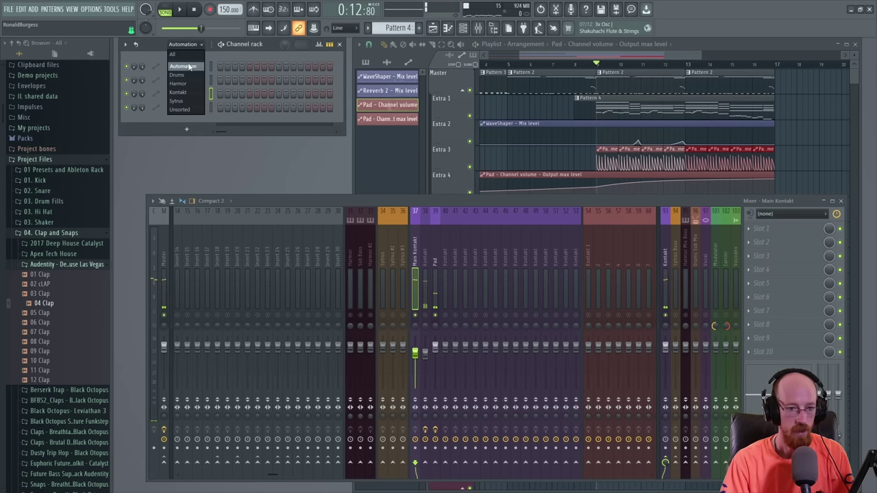
left_click(191, 66)
left_click(195, 194)
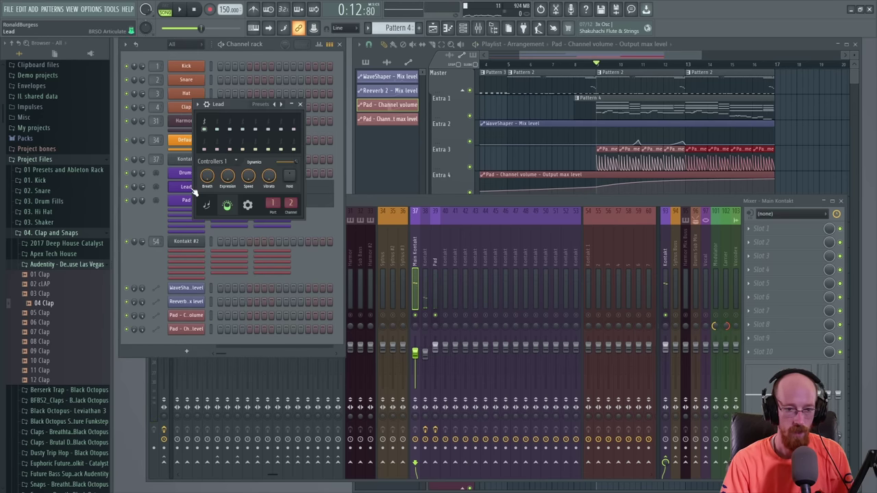
left_click_drag(242, 110, 254, 114)
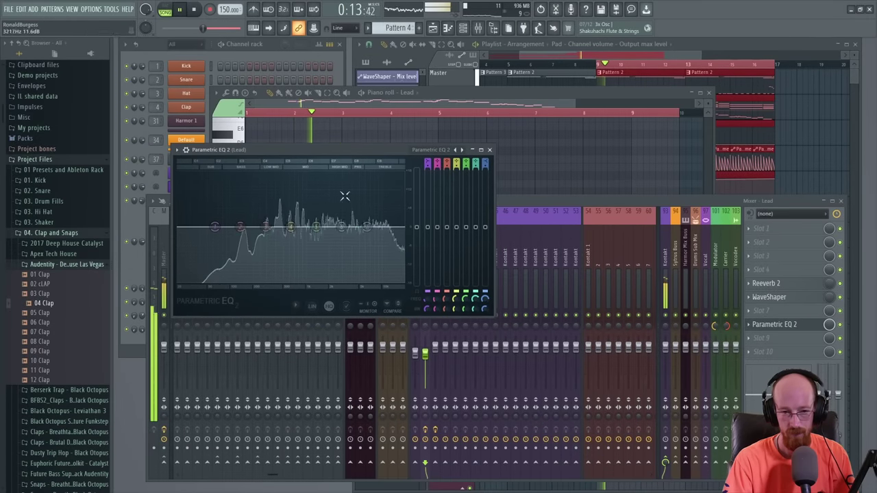
- Cut the lows and highs in the Lead's Parametric EQ 2 with the outer bands, checking during playback, and close the EQ
left_click_drag(367, 227, 348, 239)
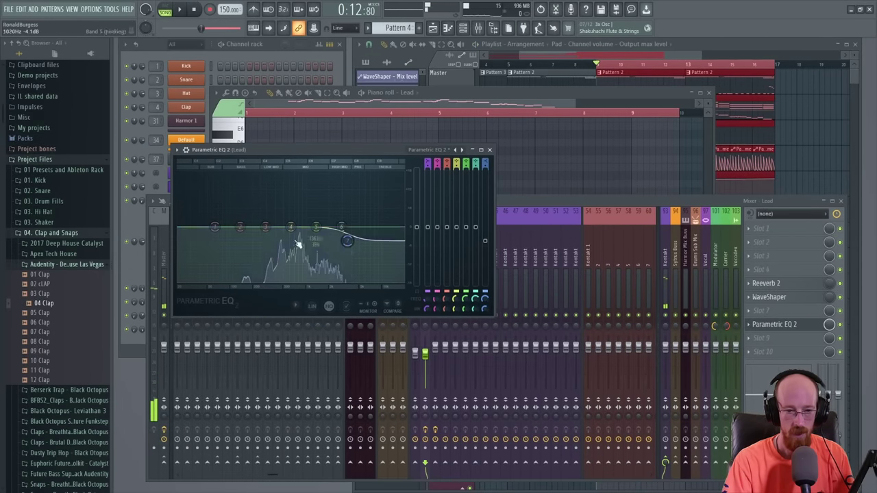
left_click_drag(214, 227, 231, 263)
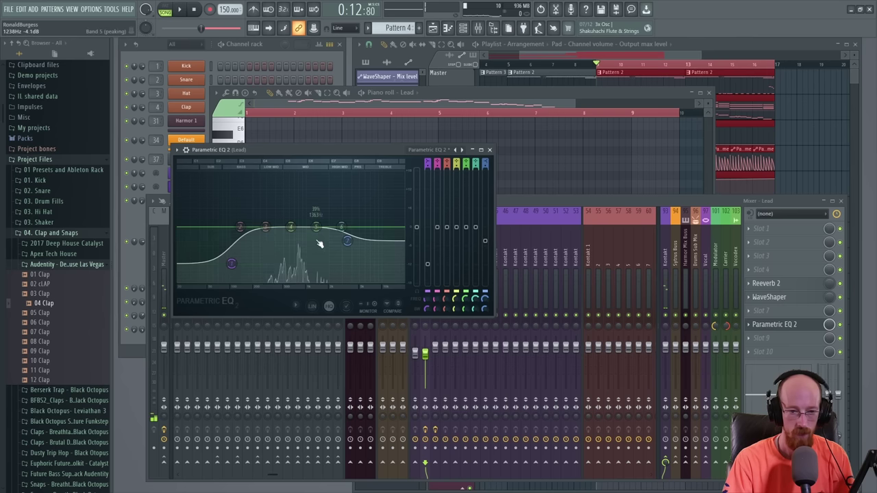
key("space")
left_click_drag(315, 227, 359, 244)
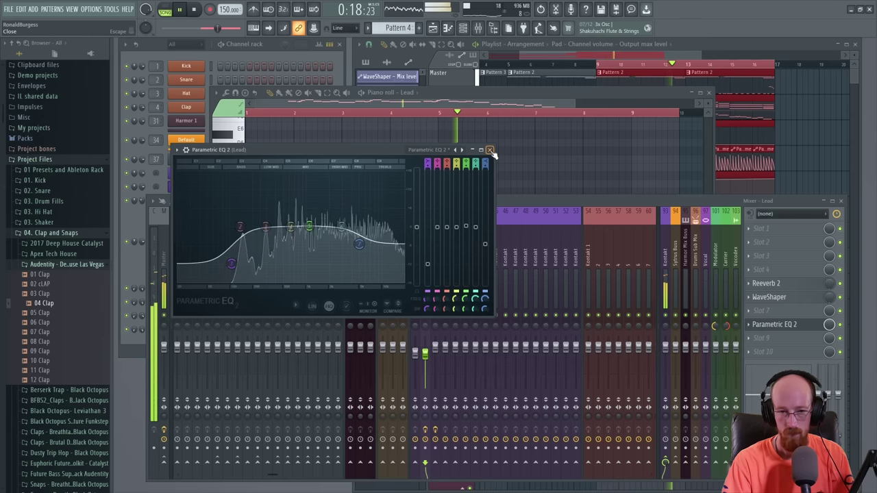
left_click(489, 149)
key("space")
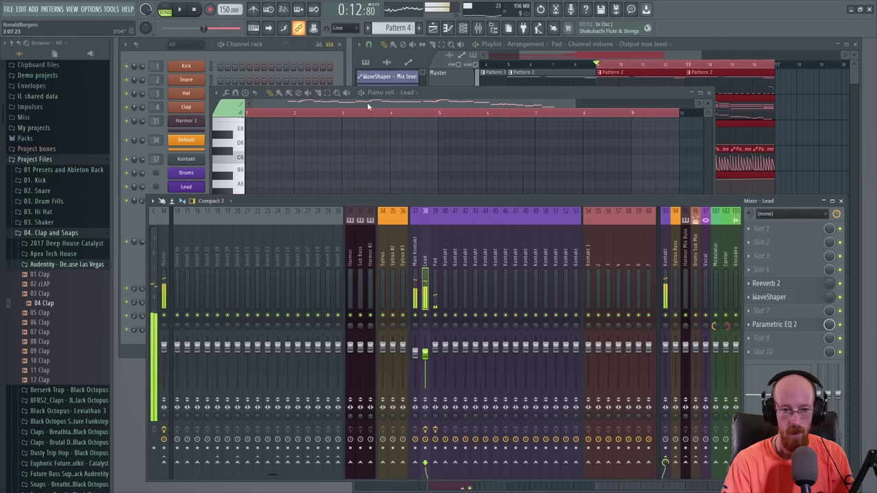
- Bring the Lead piano roll and the channel rack forward and solo the Lead channel
left_click(367, 95)
left_click(142, 220)
right_click(126, 185)
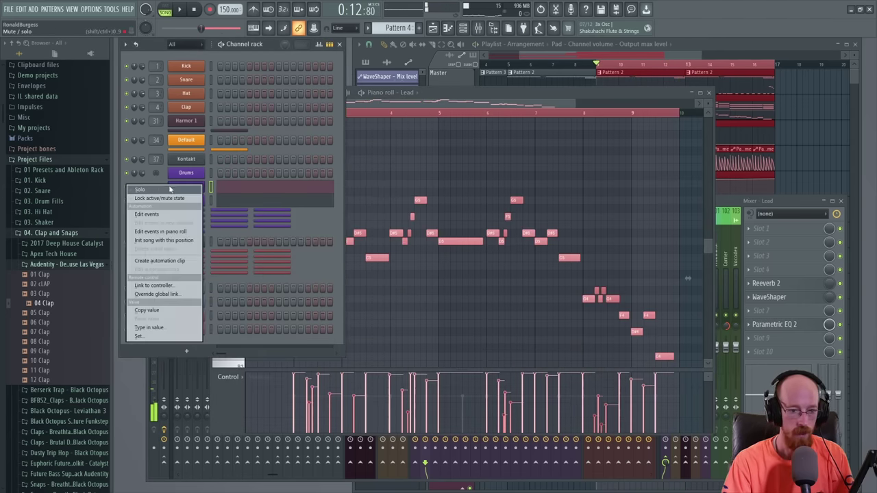
left_click(168, 211)
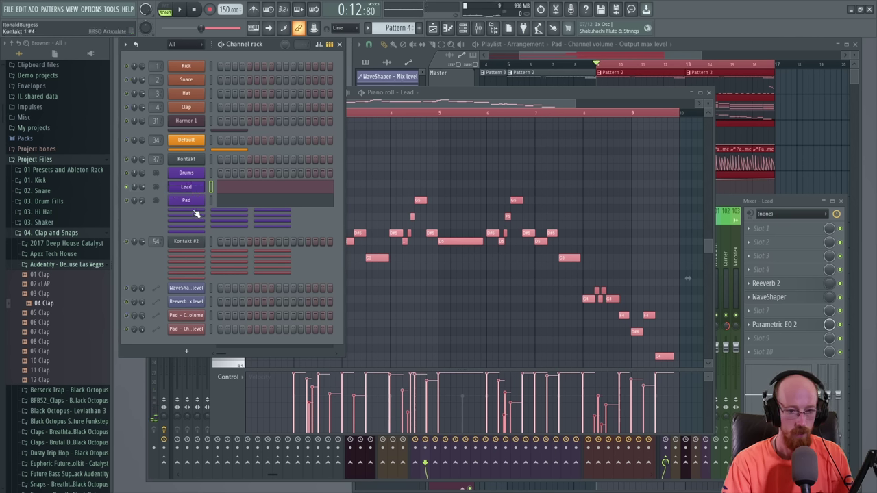
- Open the Kontakt channel, find the Altron library by searching for "alt", and load 004. LD_Festival 1 from its Lead instruments
left_click(192, 165)
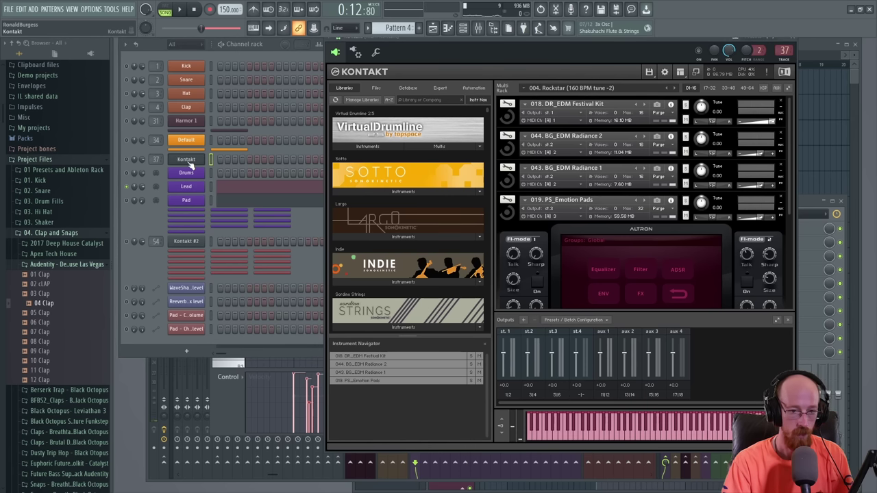
left_click(514, 219)
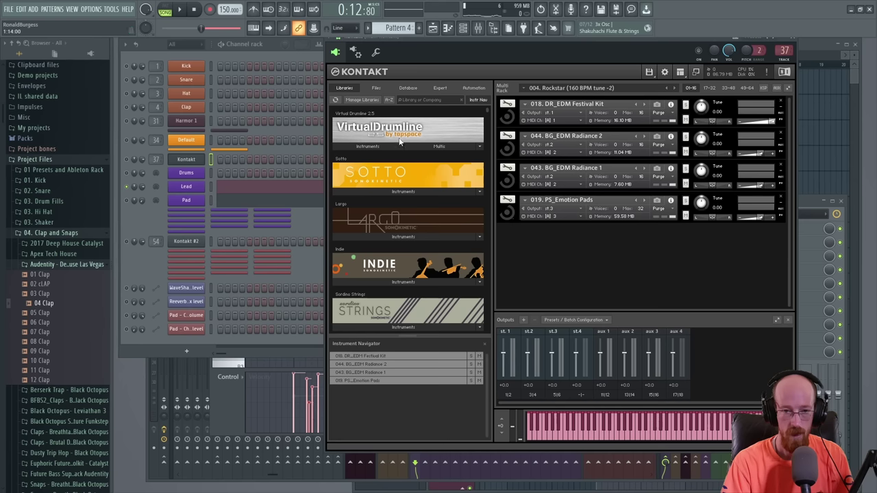
type("alt")
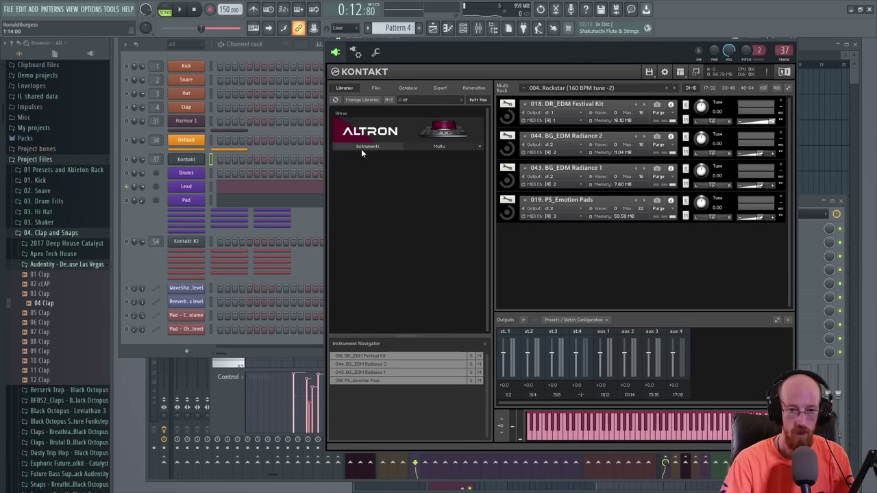
left_click(361, 147)
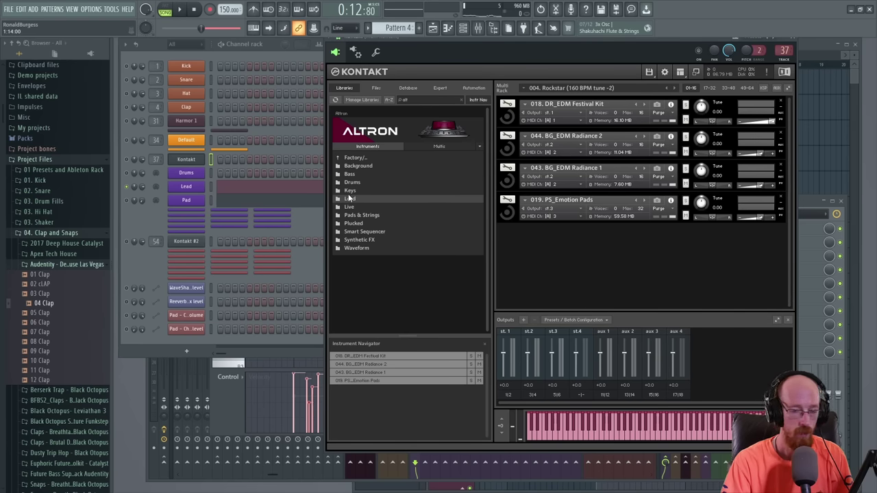
left_click(348, 199)
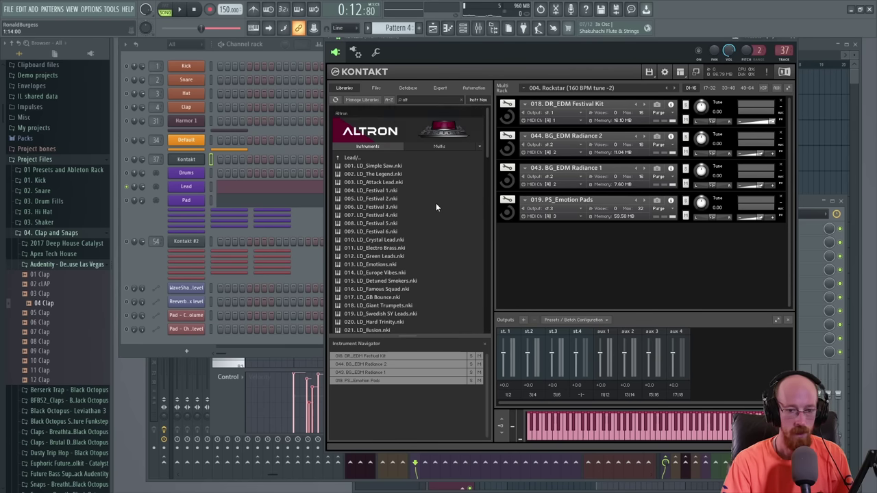
double_click(382, 189)
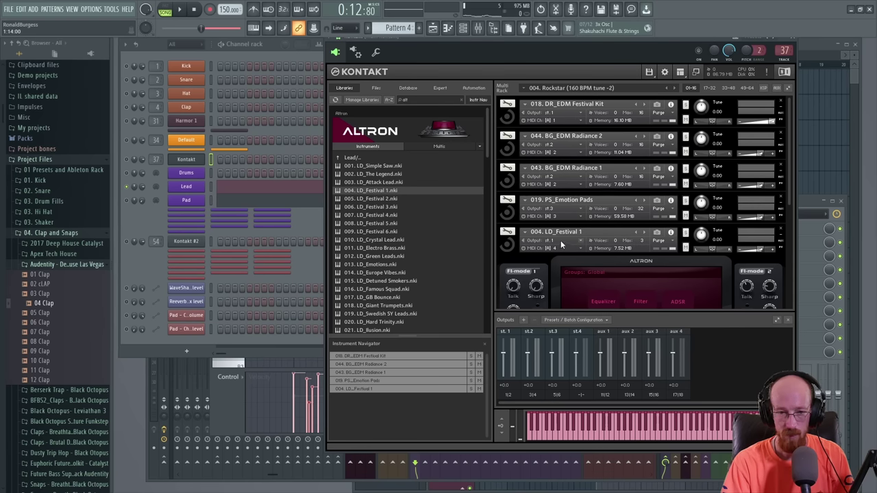
- Set LD_Festival 1 to output st.2 and MIDI channel 2 on port A, and move it above PS_Emotion Pads
left_click(561, 240)
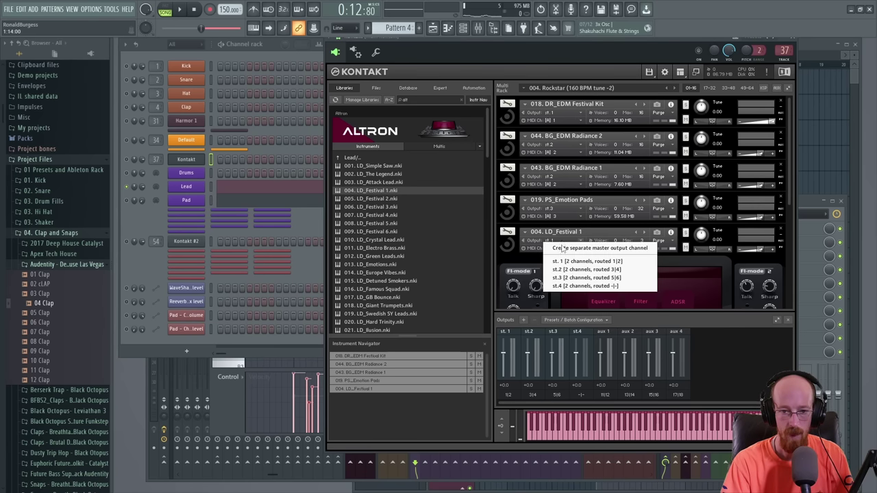
left_click(566, 269)
left_click(555, 248)
mouse_move(592, 264)
left_click(628, 272)
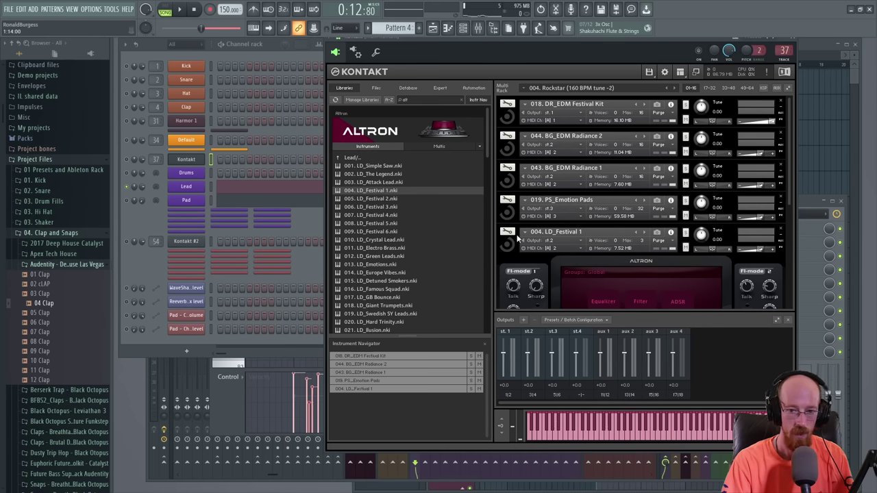
left_click_drag(505, 248, 522, 197)
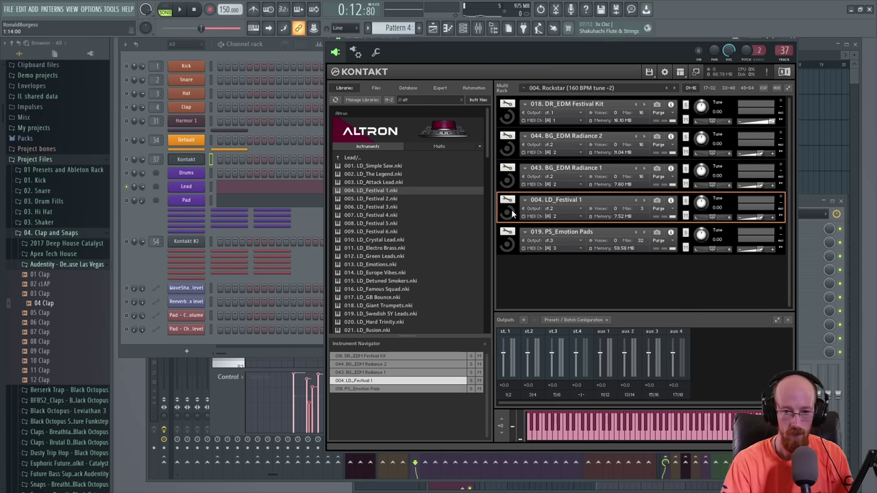
left_click(510, 213)
- Audition the layered lead briefly and lower the LD_Festival 1 instrument volume slightly
key("space")
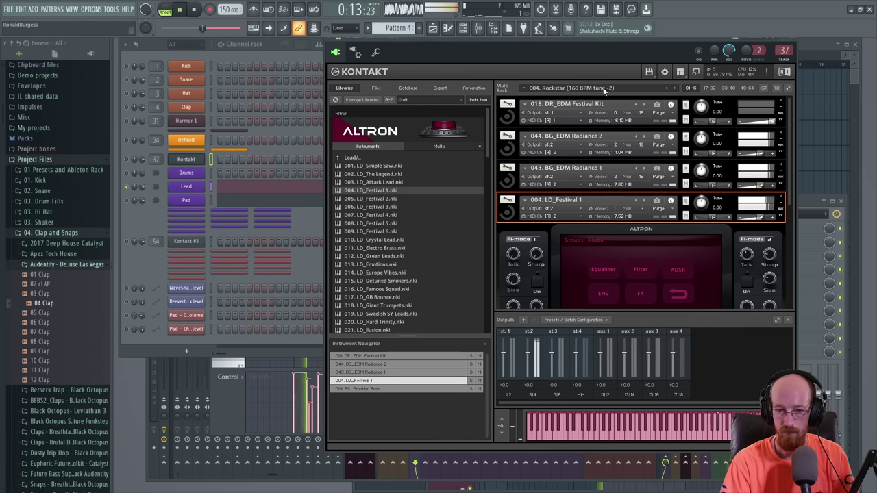
key("space")
left_click_drag(759, 218, 754, 219)
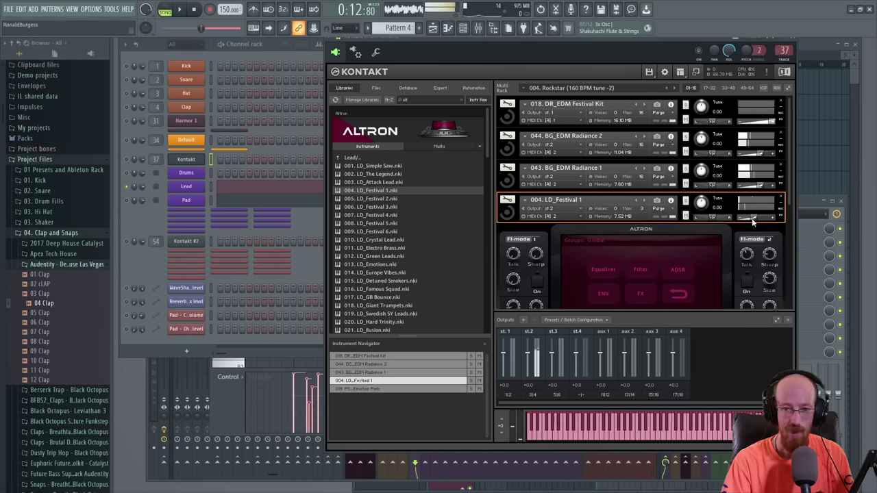
- Take the Lead channel out of solo and bring the Kontakt window back to the front
left_click(199, 11)
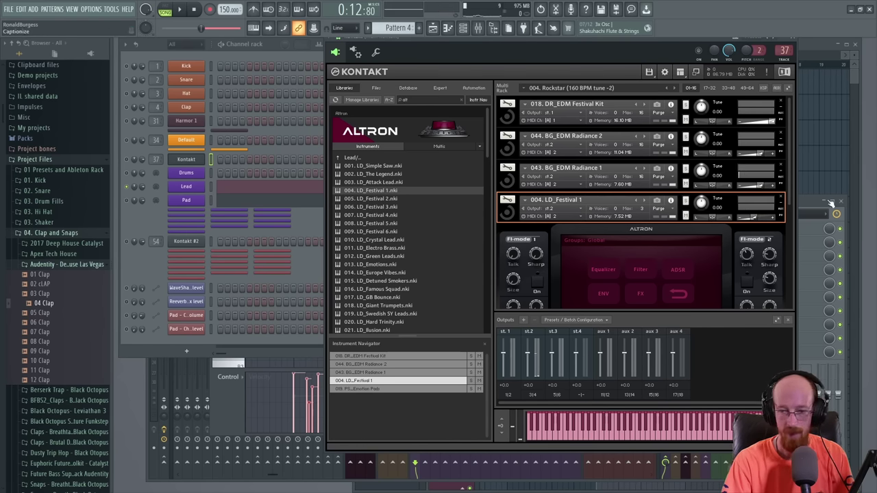
left_click(809, 203)
left_click(816, 40)
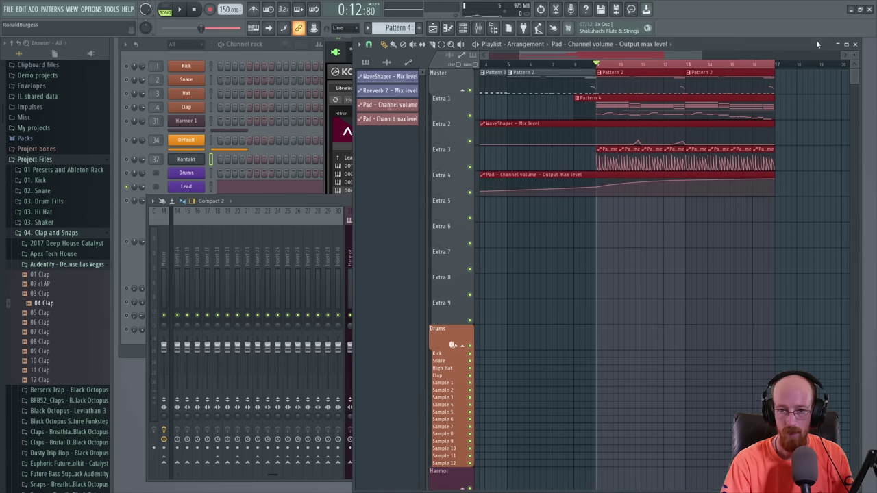
right_click(132, 185)
left_click(133, 193)
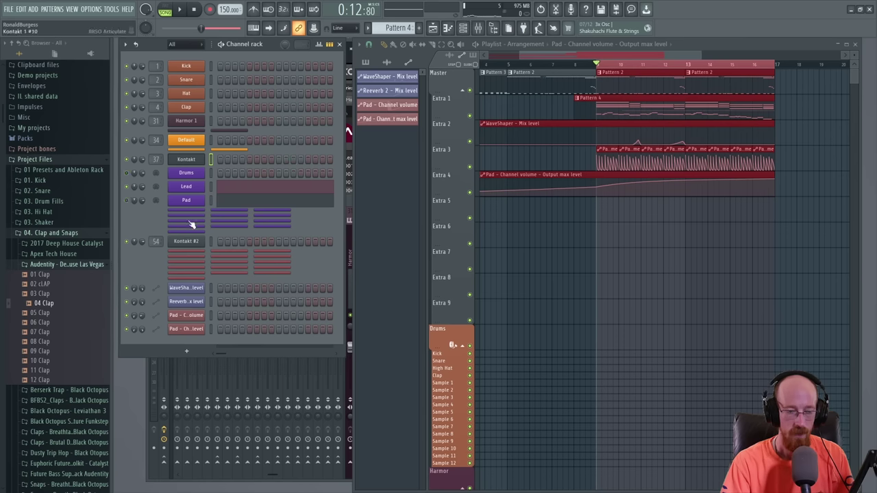
left_click(350, 60)
left_click(335, 52)
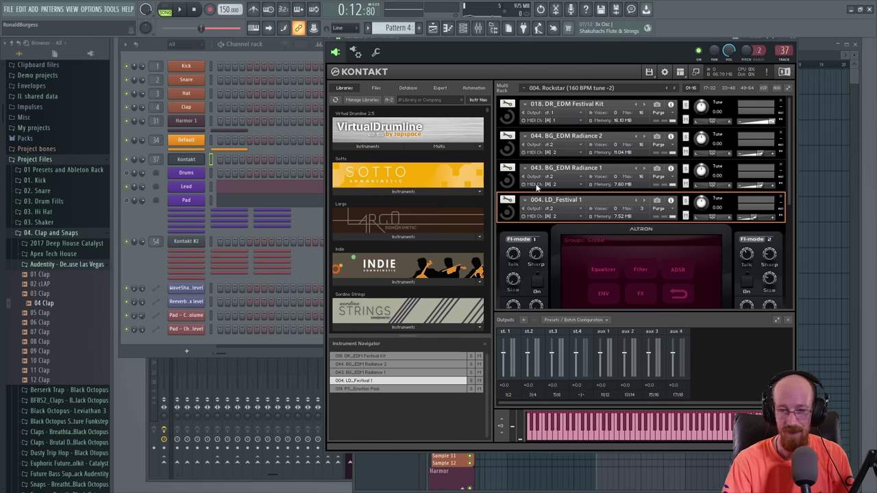
- Play the song and toggle solo on LD_Festival 1 to hear the layer alone and in the mix
key("space")
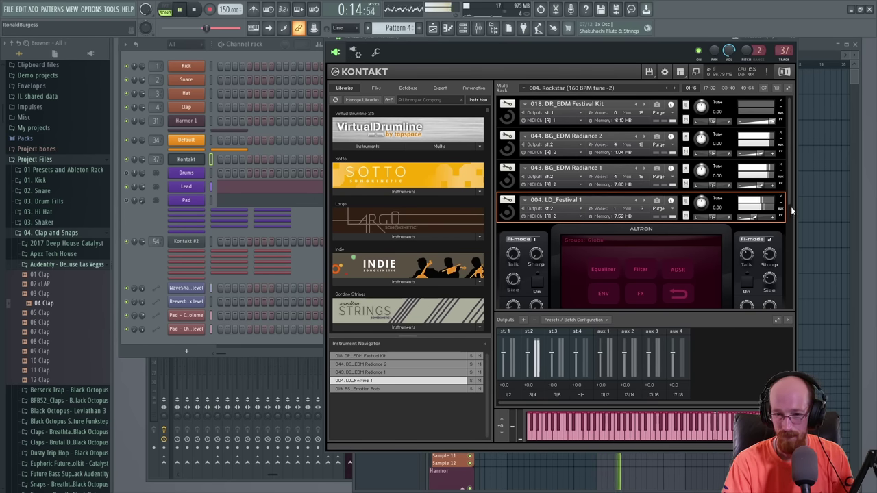
scroll(789, 205, "down", 2)
scroll(789, 206, "up", 1)
left_click(686, 179)
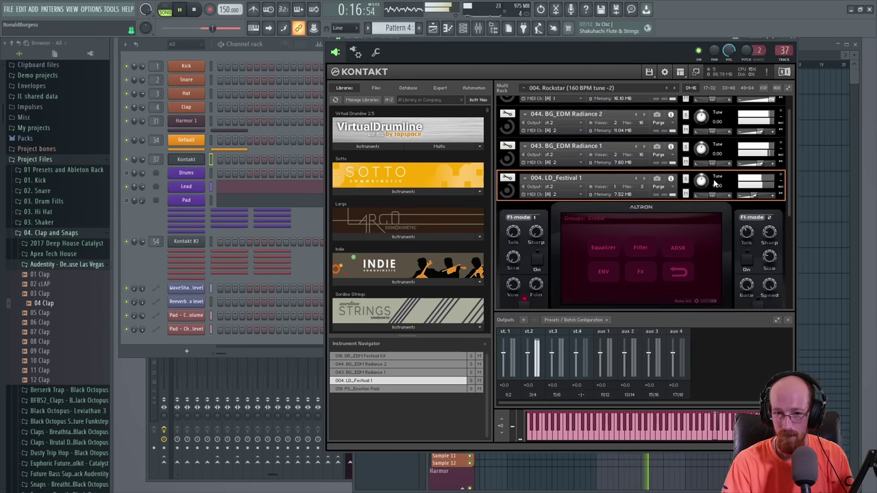
left_click(686, 179)
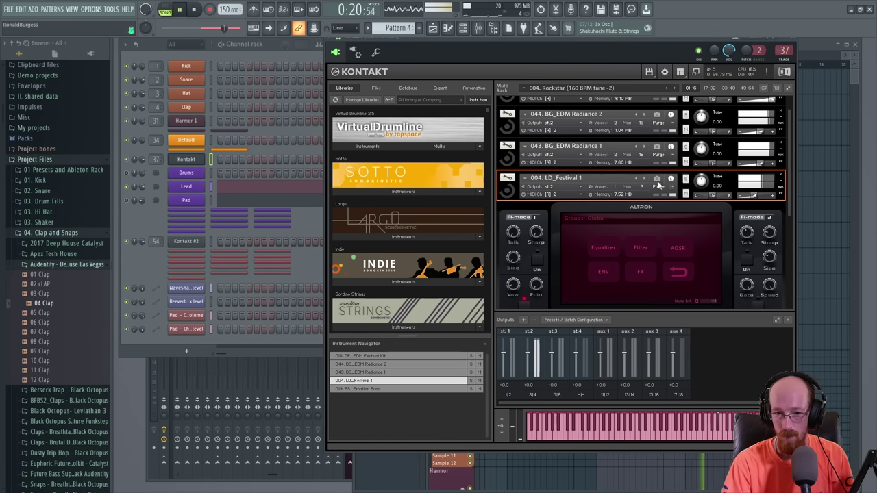
- Audition the following Altron lead presets in the LD_Festival 1 slot during playback, ending on 011. LD_Electro Brass
left_click(644, 179)
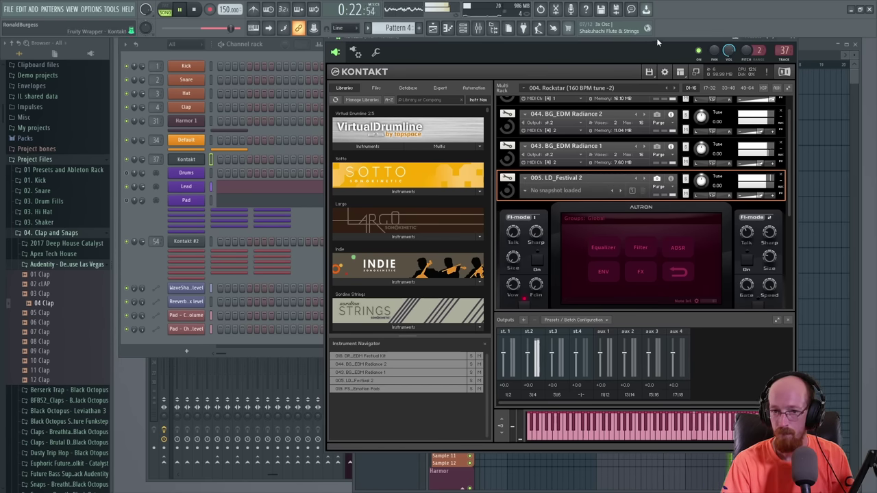
left_click(820, 50)
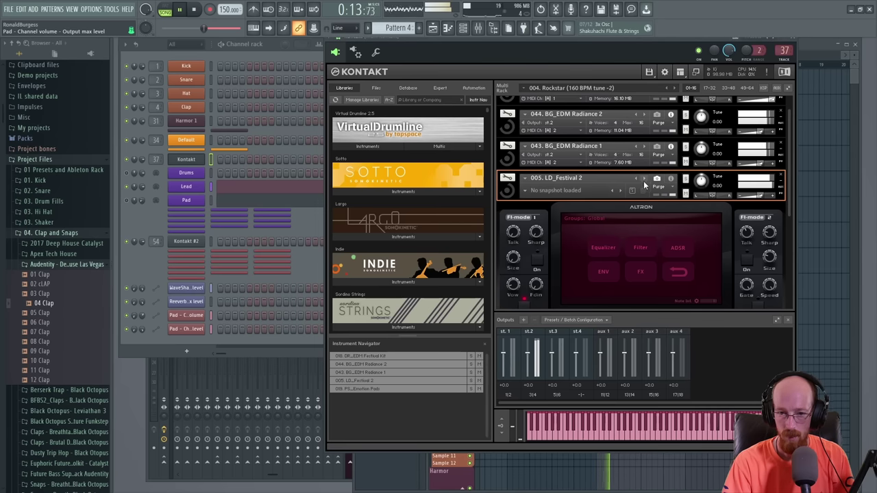
left_click(644, 179)
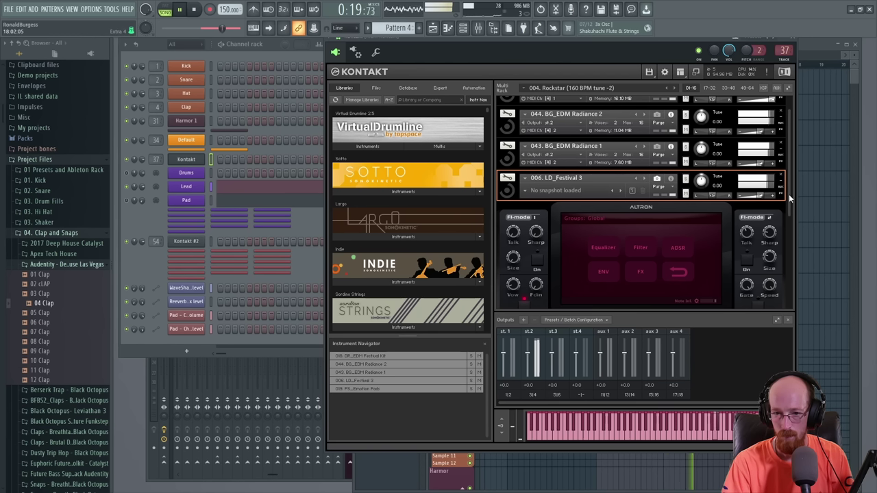
left_click(643, 181)
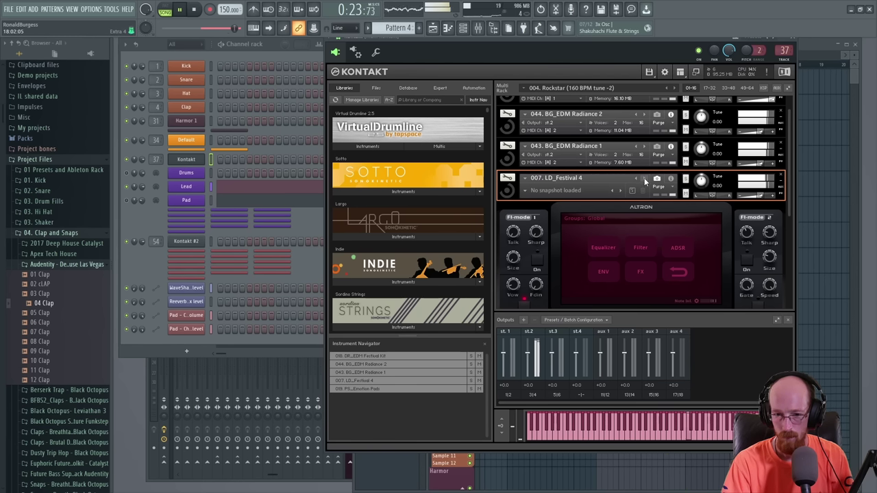
left_click(643, 180)
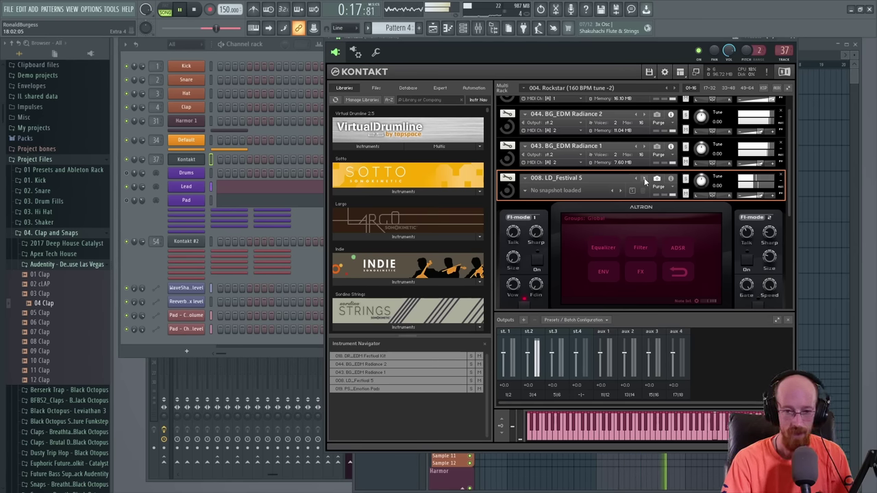
left_click(644, 180)
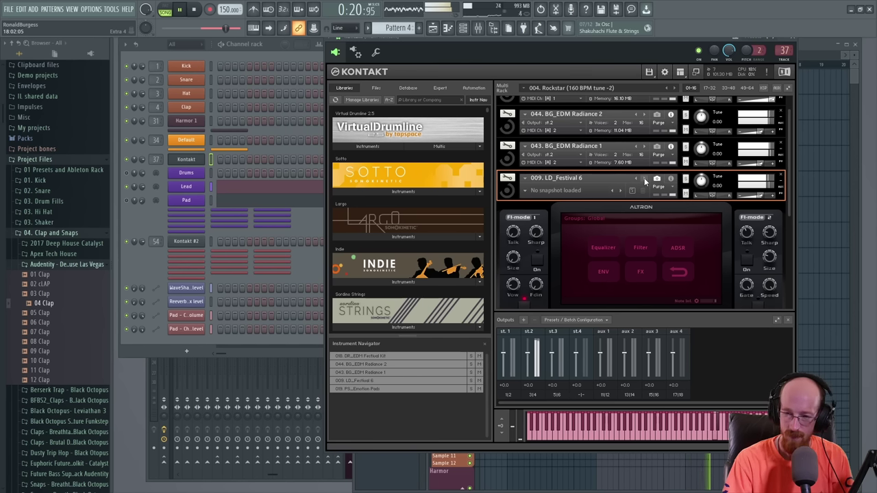
left_click(644, 180)
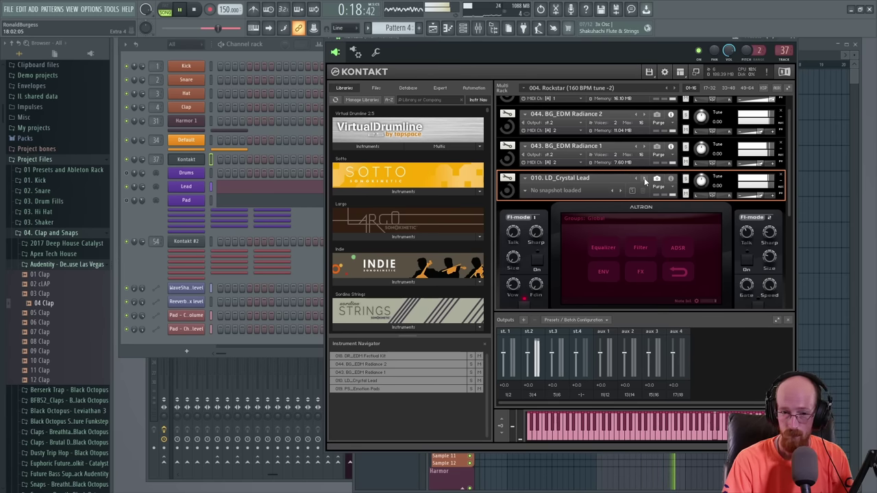
left_click(644, 181)
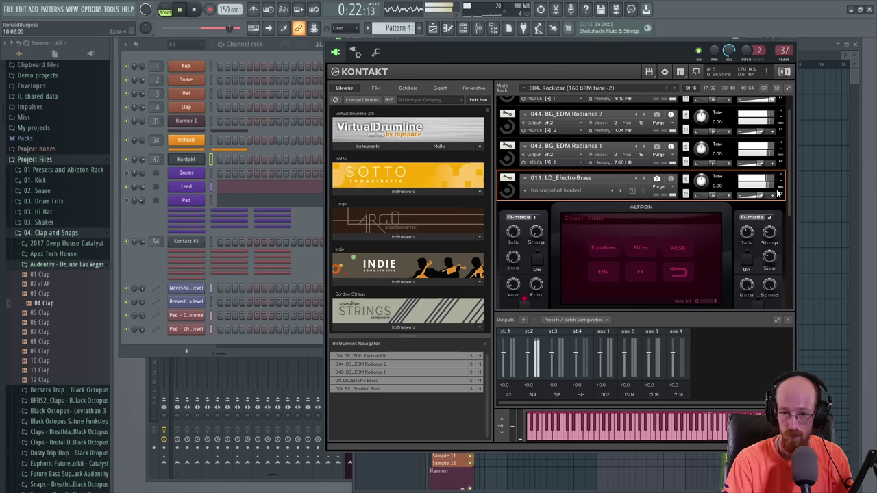
- Lower the tuning of the LD_Electro Brass instrument to -24.00 while playing the song to hear the layer
scroll(787, 210, "down", 2)
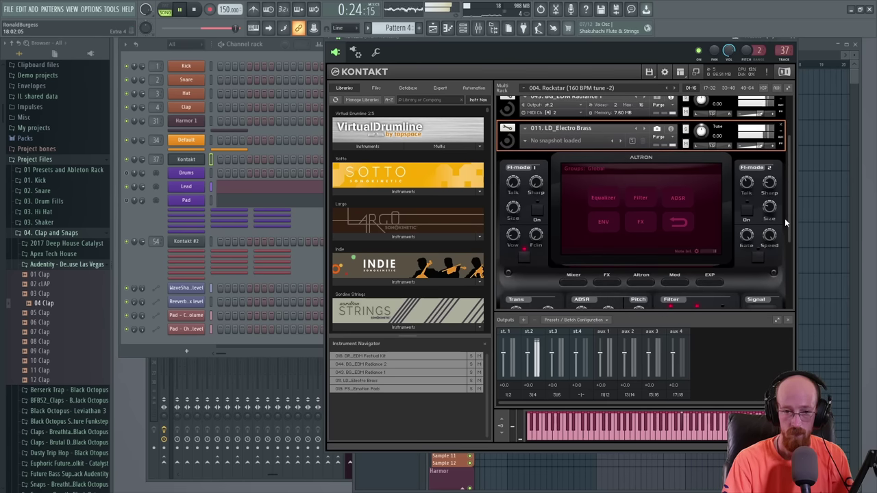
scroll(784, 218, "down", 3)
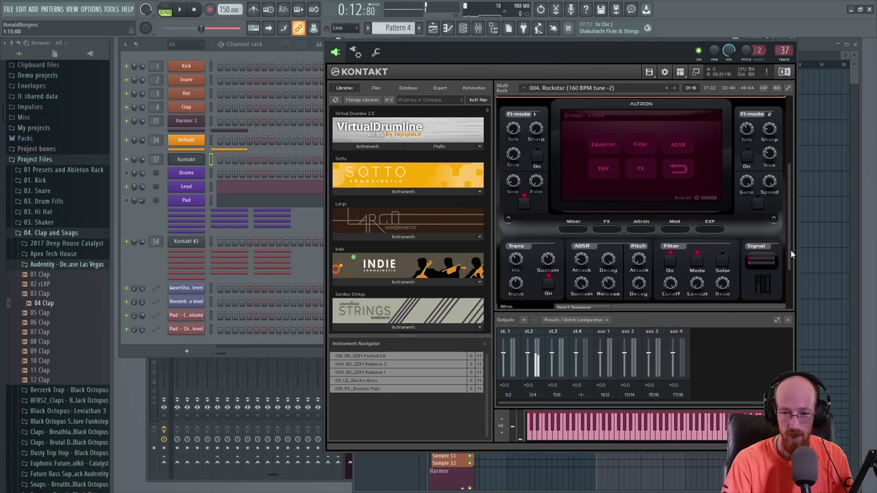
scroll(790, 250, "up", 1)
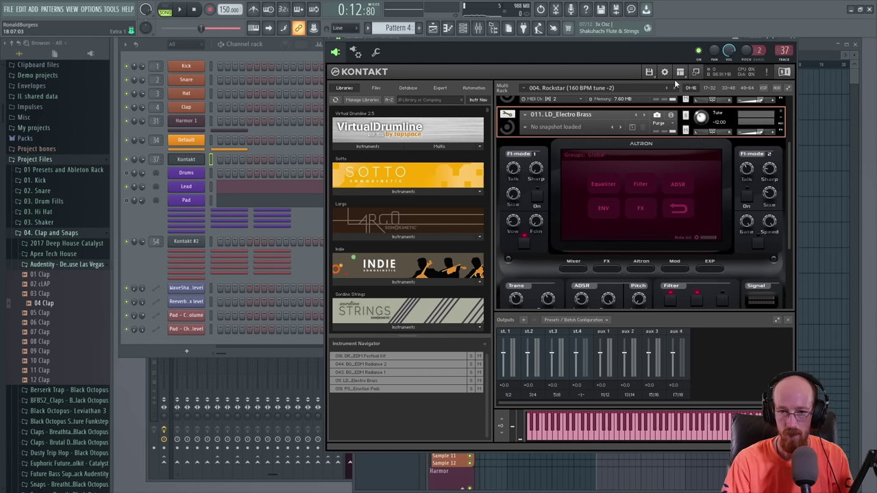
key("space")
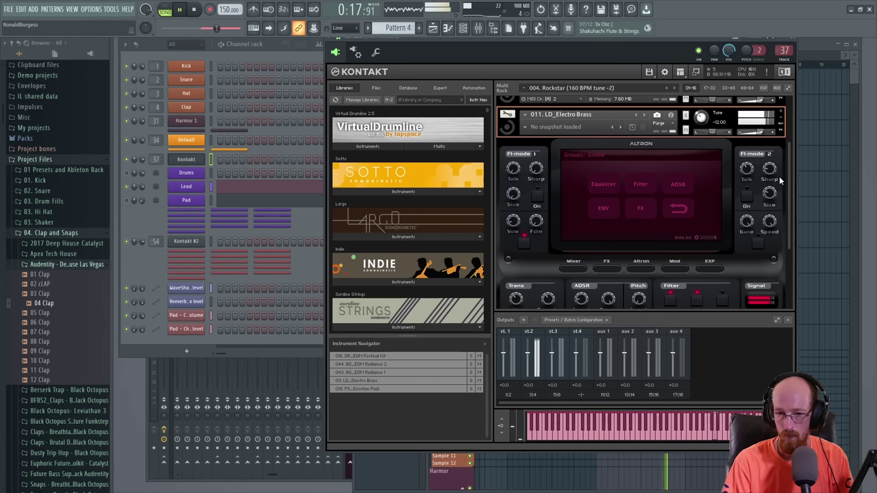
mouse_move(787, 184)
left_mouse_down()
mouse_move(786, 212)
mouse_move(786, 183)
left_mouse_up()
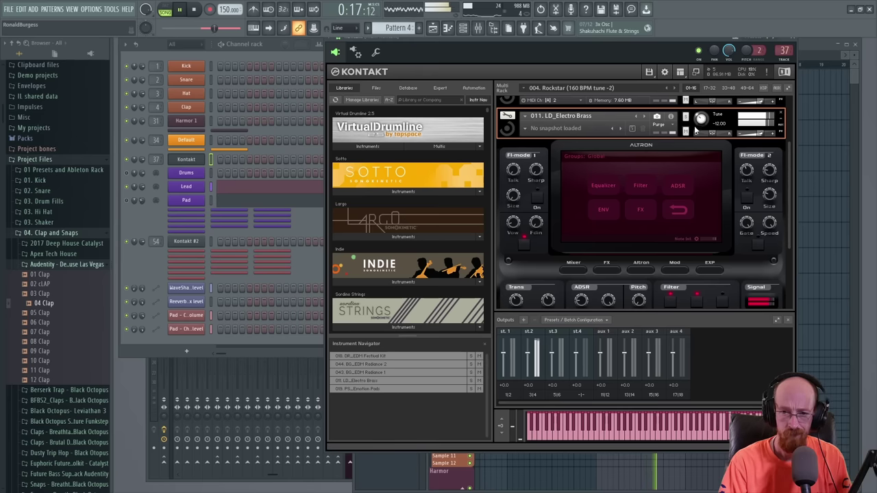
left_click_drag(700, 120, 699, 131)
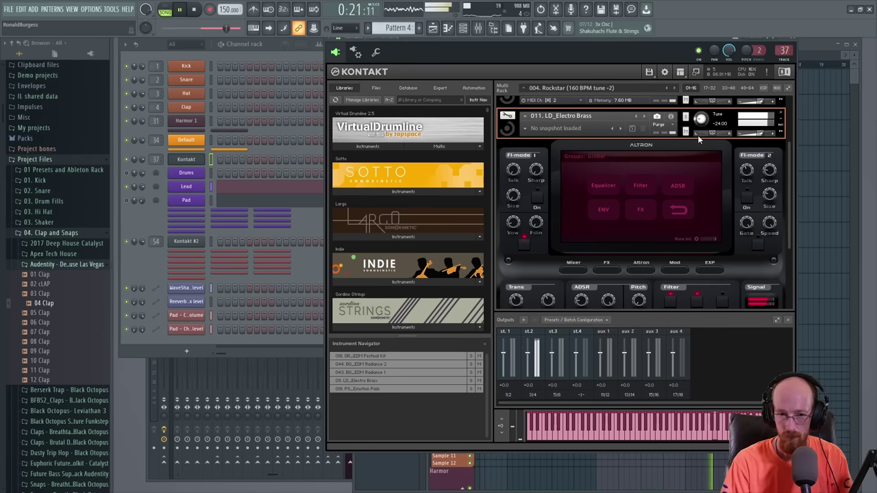
scroll(789, 181, "up", 2)
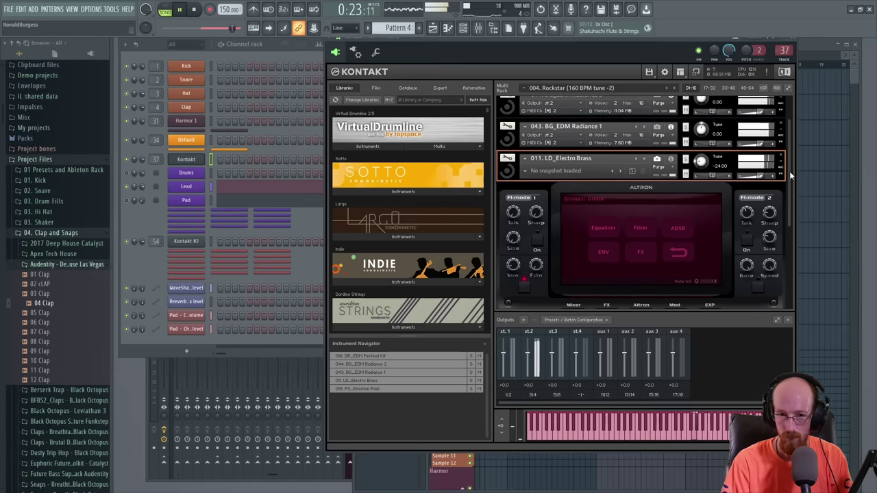
scroll(790, 175, "up", 1)
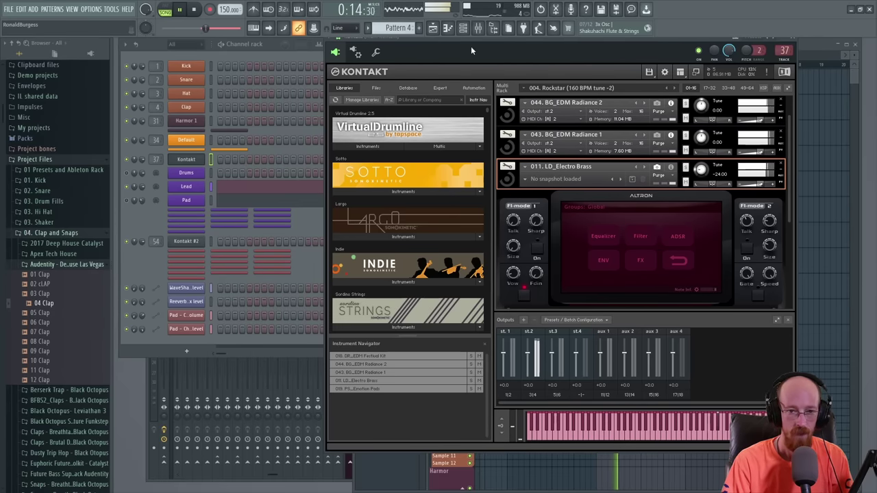
- In the Lead mixer track's Parametric EQ 2, set band 1 to Steep 8 order and move it slightly higher in frequency with a deeper cut
key("F9")
left_click(426, 242)
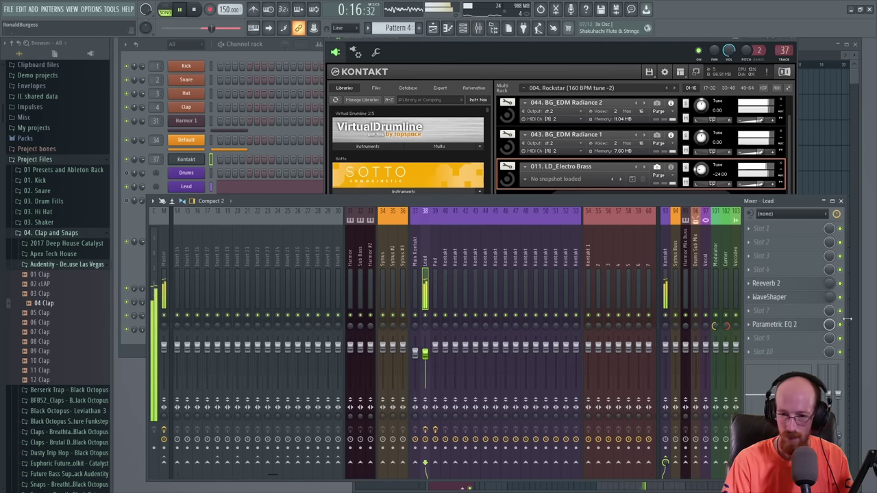
left_click(781, 324)
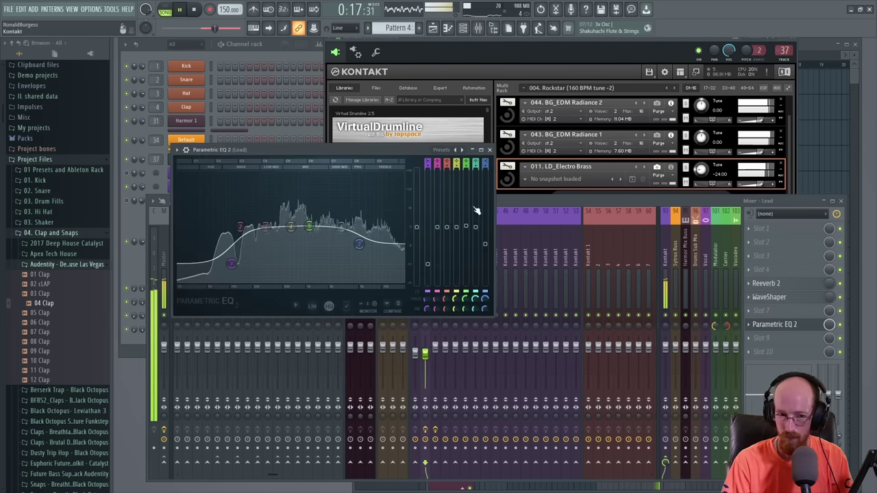
right_click(232, 263)
mouse_move(248, 296)
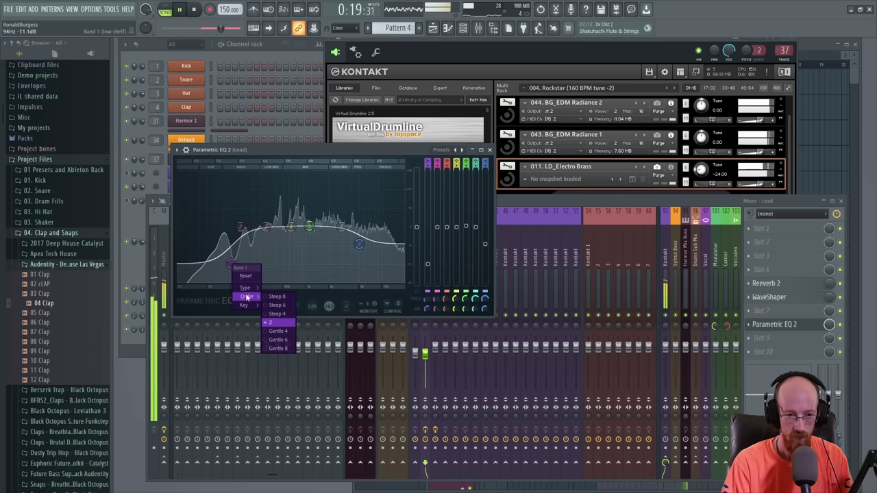
left_click(283, 295)
left_click_drag(234, 265, 245, 272)
left_click(561, 202)
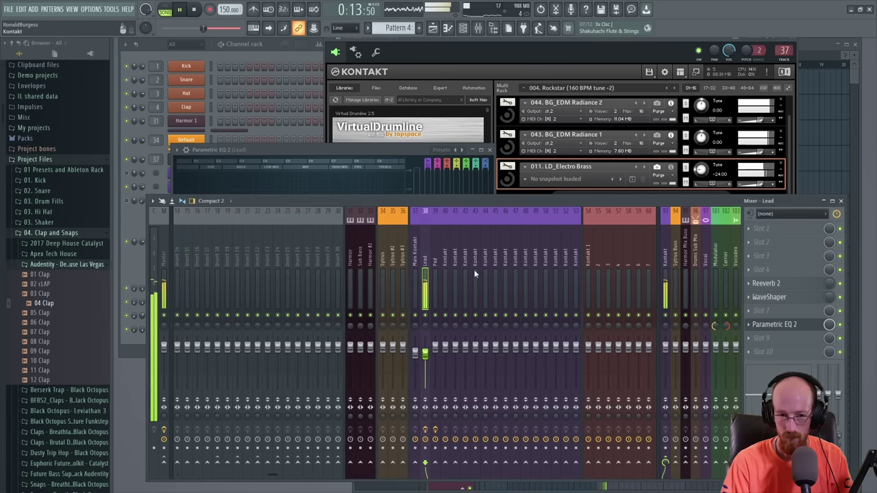
- Bring the Drums and Pad channels back into the mix, close the Lead's Parametric EQ 2 and stop playback
left_click(142, 178)
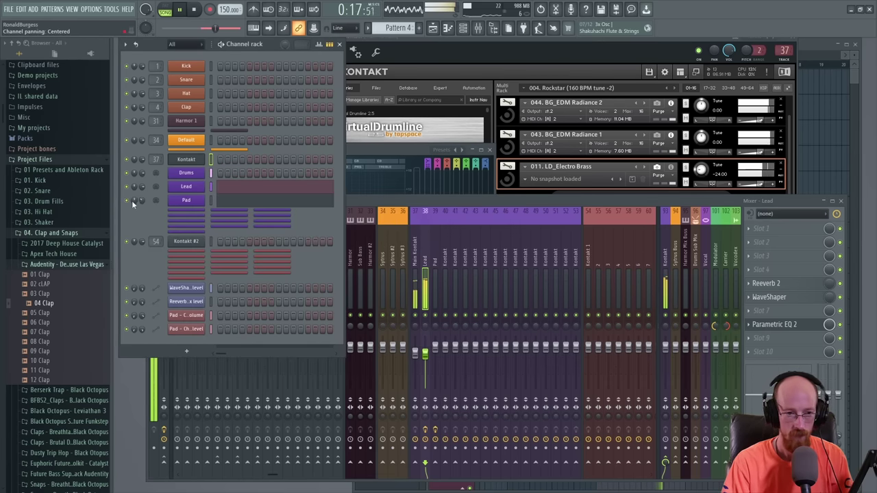
left_click(450, 159)
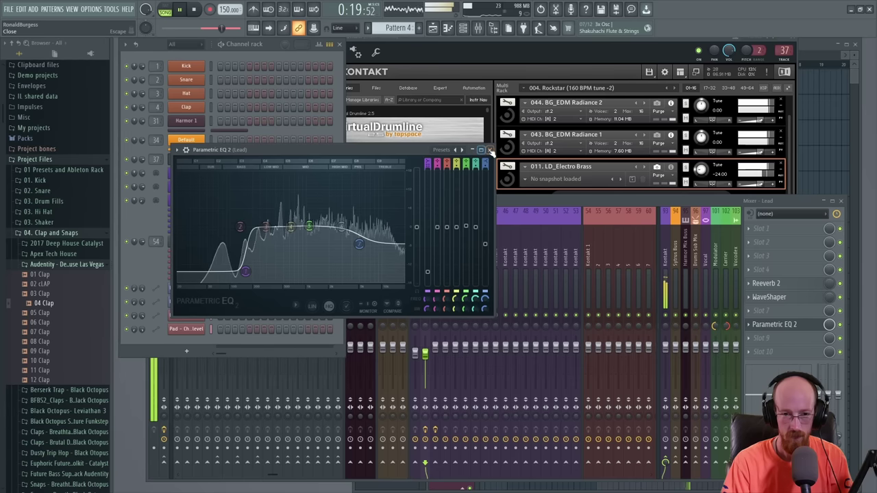
left_click(491, 151)
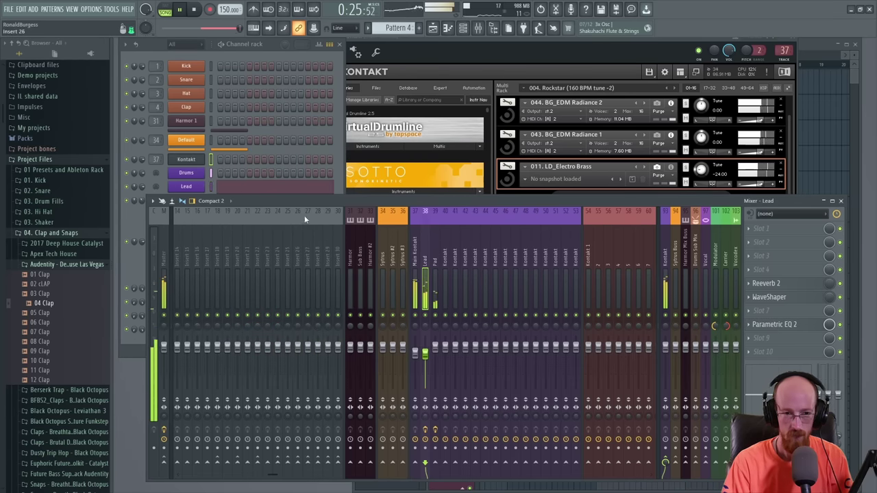
key("space")
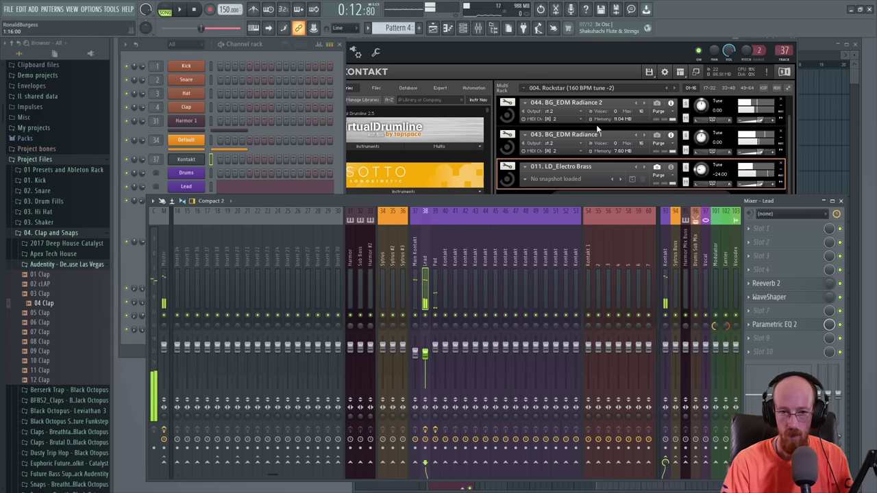
- Examine the Mixer, Altron, Mod and EXP pages of the DR_EDM Festival Kit instrument, including its compressor, limiter and equalizer settings
left_click(509, 179)
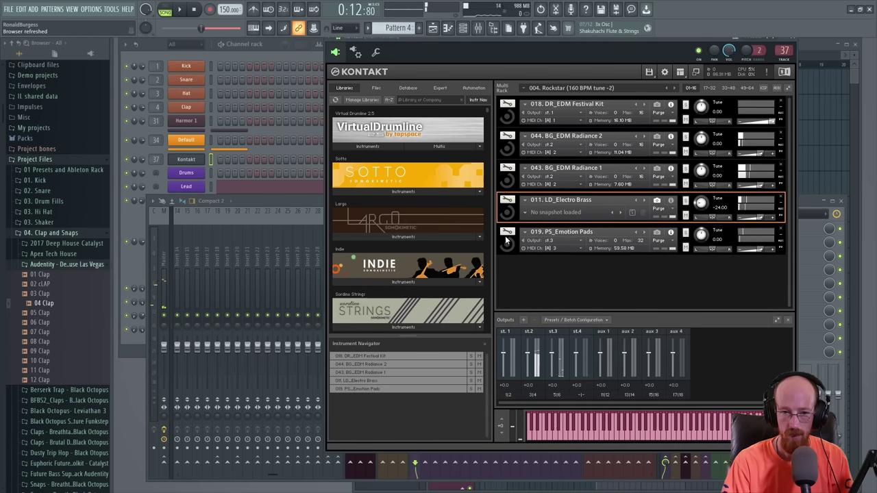
left_click(507, 116)
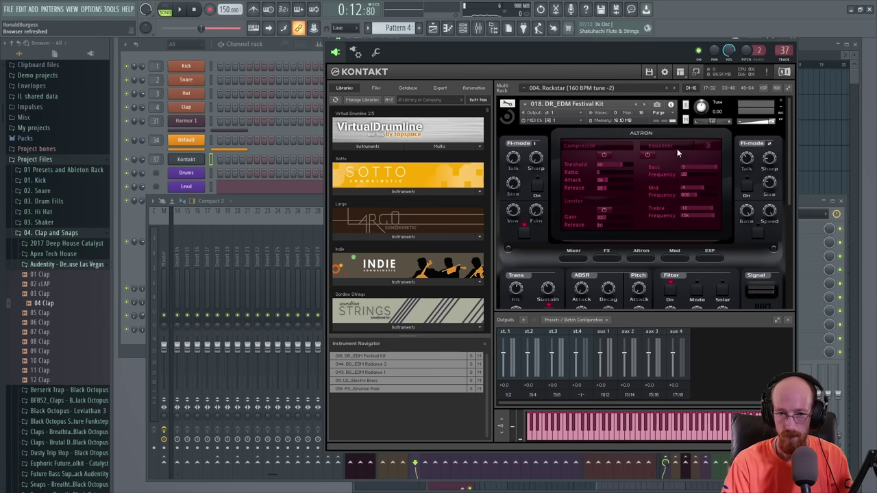
left_click(674, 259)
left_click(639, 259)
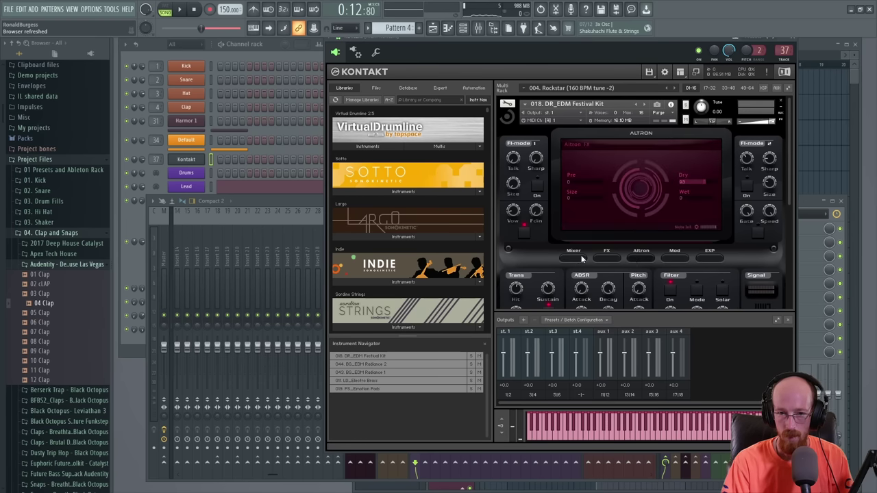
left_click(585, 257)
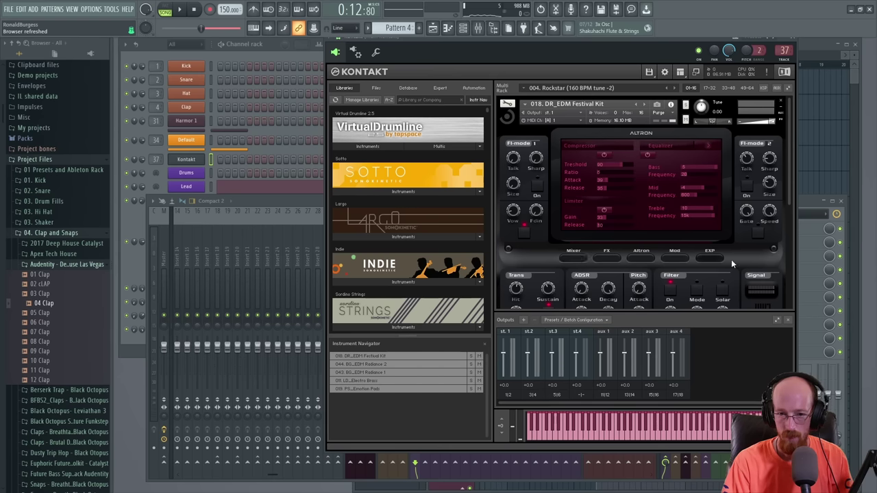
left_click(706, 261)
left_click(586, 257)
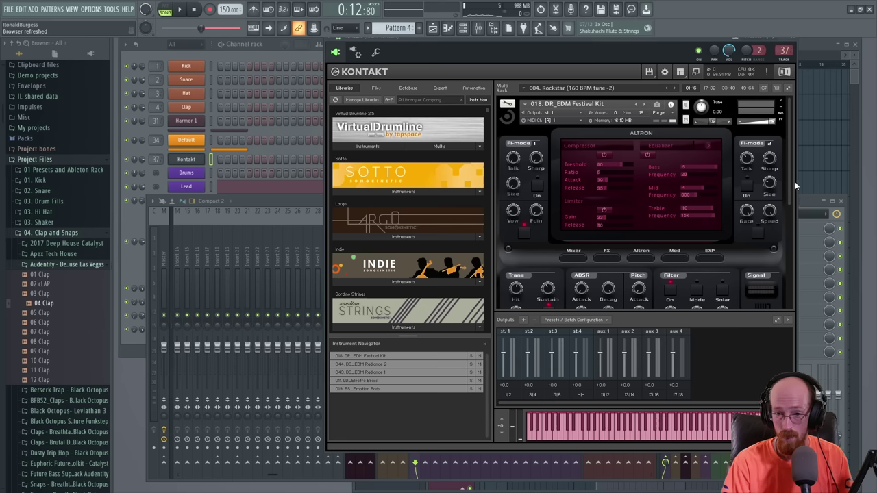
left_click_drag(790, 178, 783, 156)
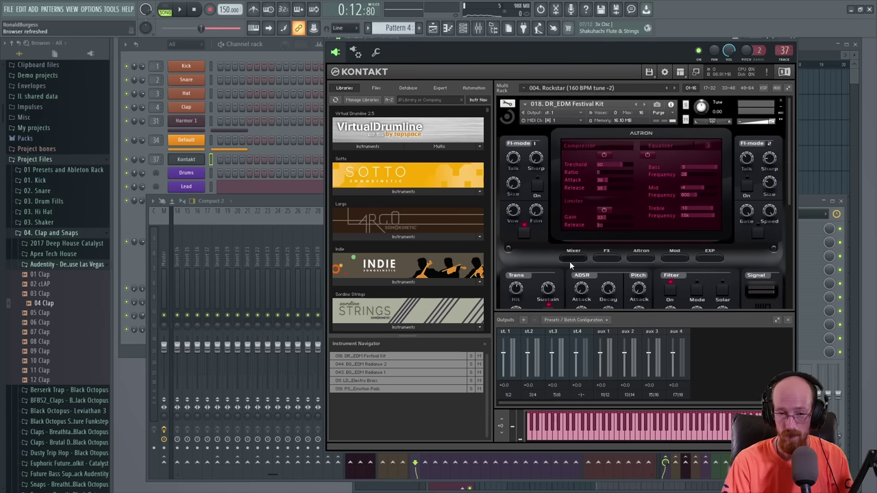
left_click(498, 120)
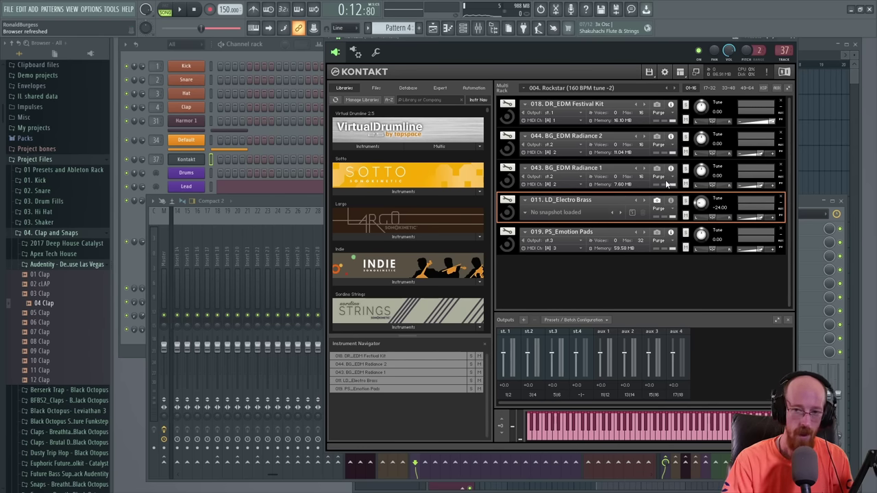
- In the playlist, add peaks to the WaveShaper - Mix level automation near bar 15 and just before bar 17
left_click(808, 44)
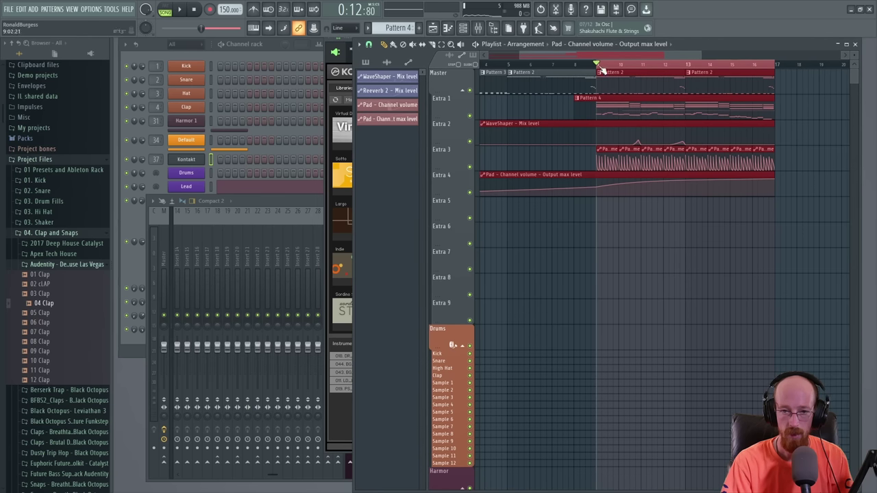
key("space")
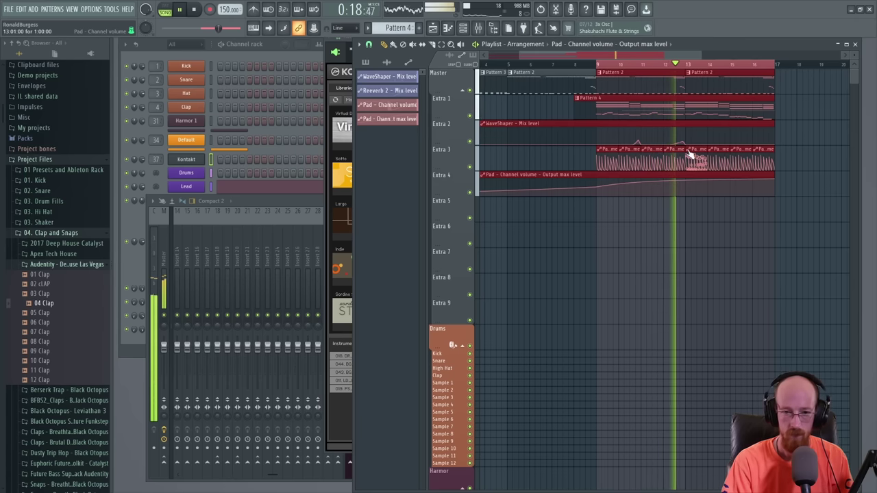
scroll(717, 142, "up", 3)
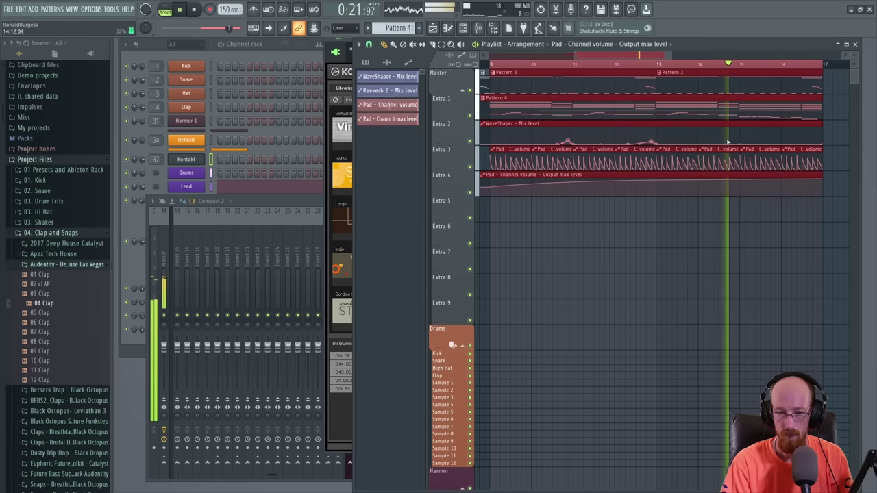
key("space")
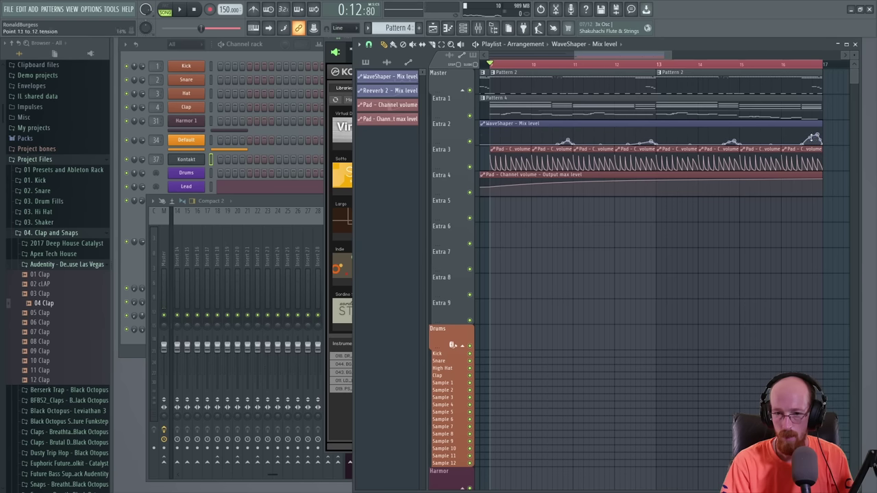
- Play the looped section with the extended WaveShaper automation and replay its ending from within bar 16
key("space")
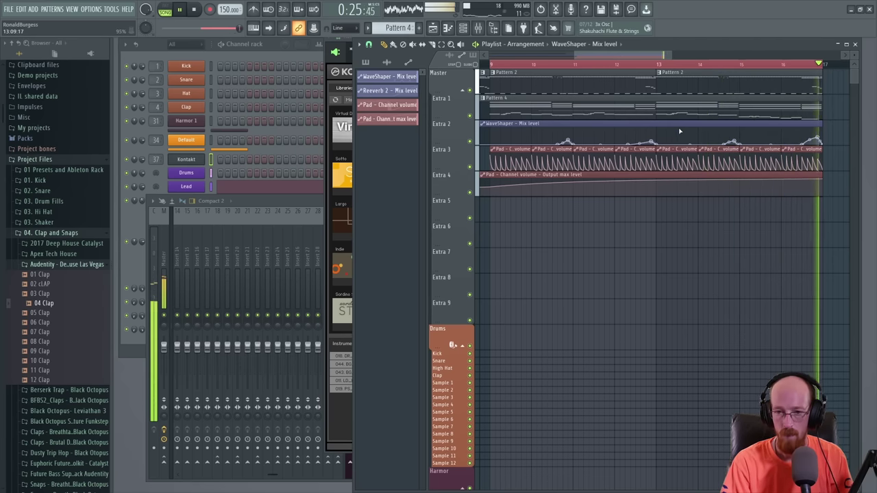
key("space")
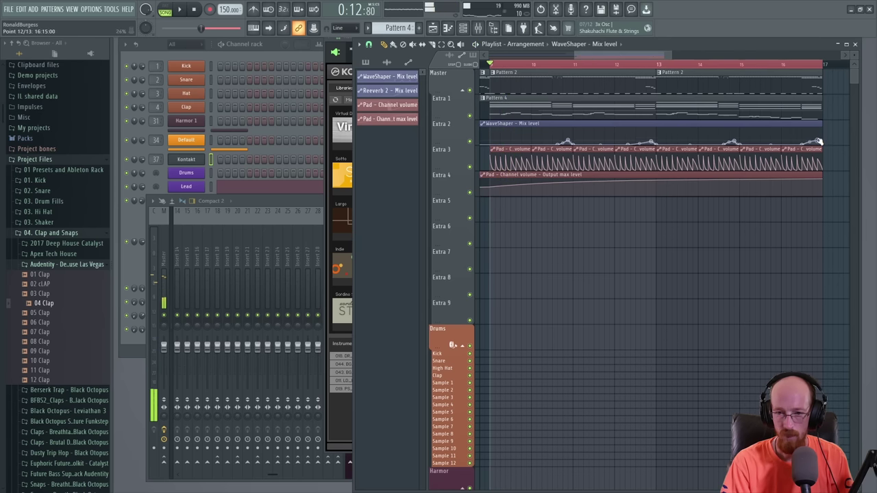
left_click(801, 65)
key("space")
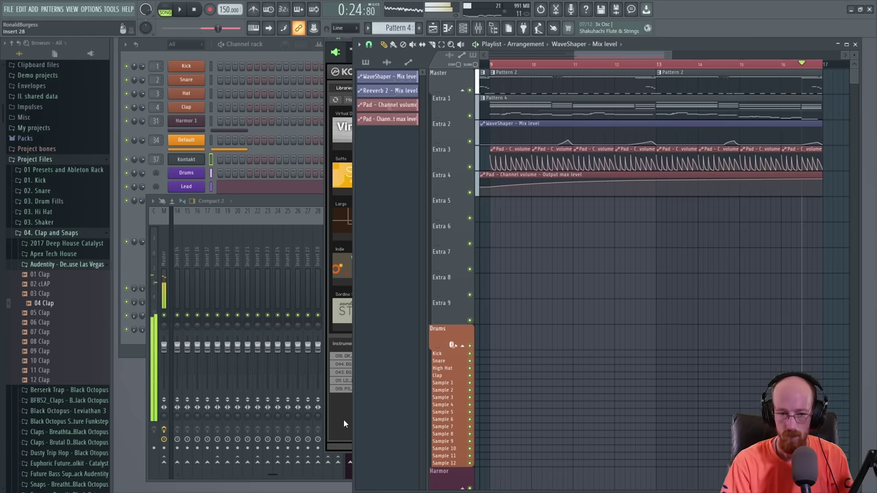
- Make Pattern 4 the active pattern from its playlist clip and copy the Pad channel's notes
left_click(340, 421)
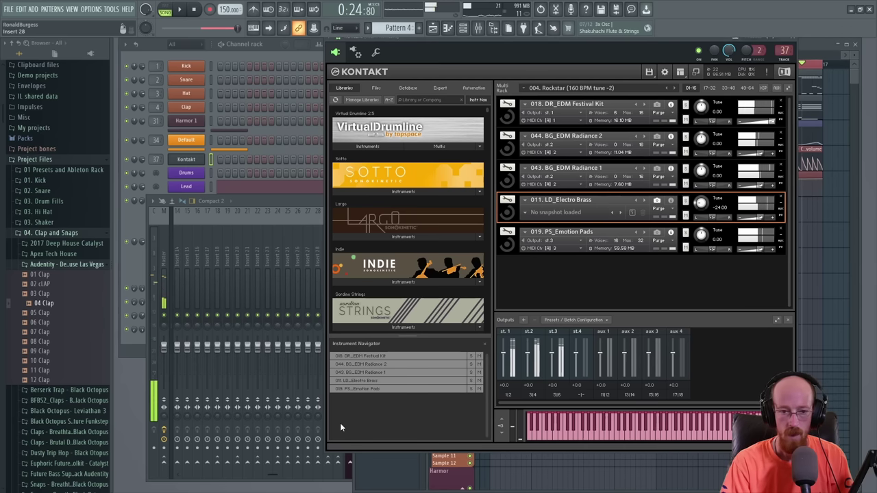
left_click(815, 45)
scroll(597, 117, "down", 6)
left_click(589, 108)
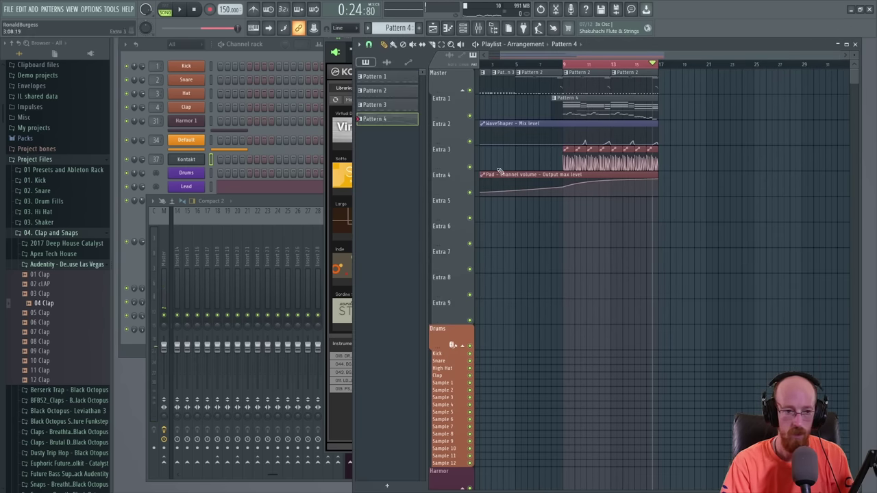
left_click(134, 223)
right_click(191, 201)
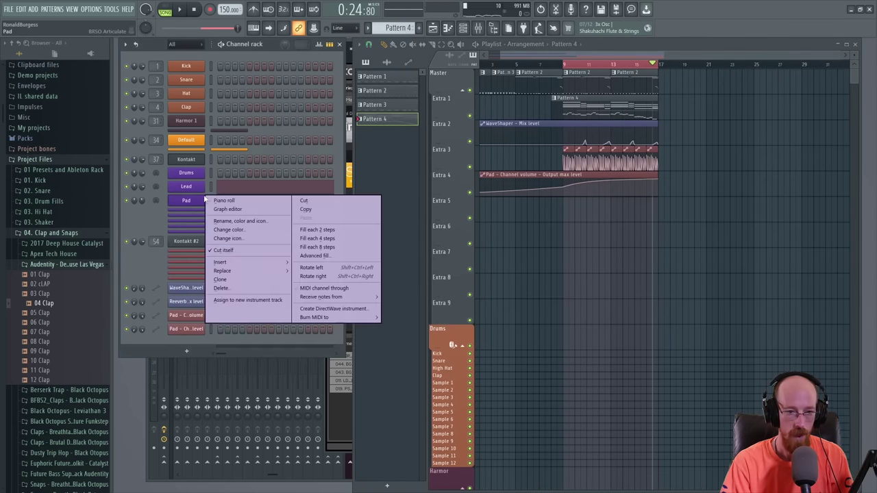
left_click(326, 211)
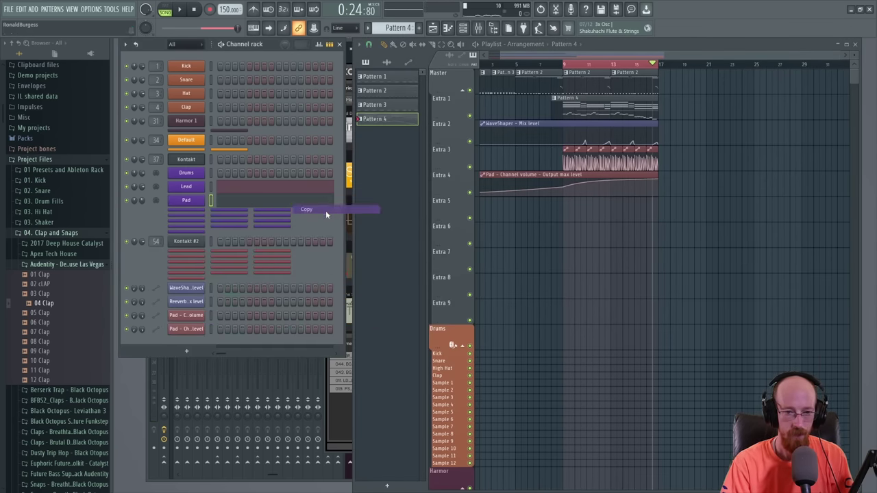
- Create Pattern 5, paste the copied notes into its Pad channel, and place its clip at bar 1 on Extra 5
left_click(412, 28)
right_click(184, 187)
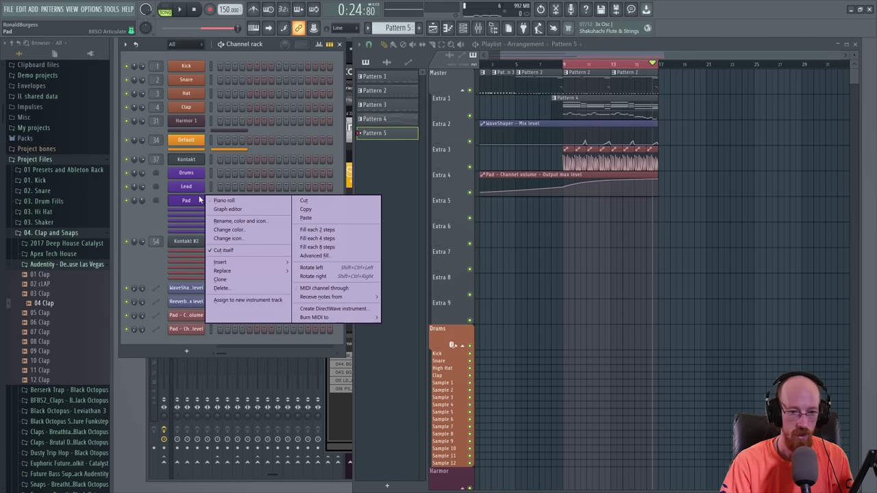
left_click(322, 213)
left_click(539, 235)
left_click_drag(539, 235, 490, 214)
- Copy the repeating volume automation on Extra 3 across bars 1 to 9, and give the Pad's Output max level curve a higher start and a peak before bar 9
mouse_move(569, 160)
left_mouse_down()
mouse_move(674, 166)
mouse_move(666, 156)
mouse_move(533, 158)
left_mouse_up()
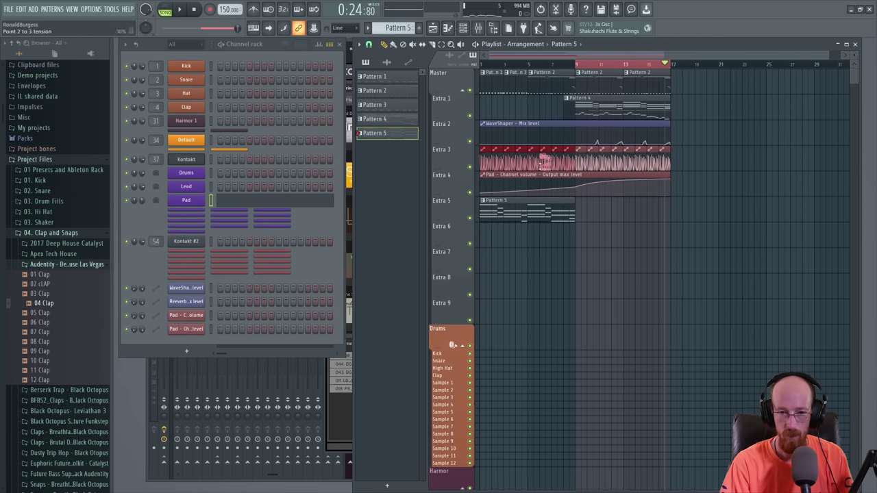
scroll(586, 192, "up", 3)
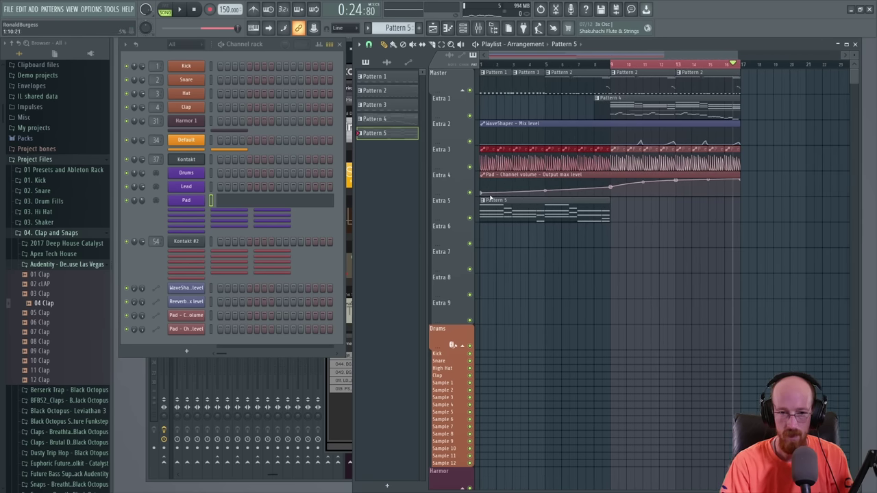
left_click_drag(482, 194, 481, 191)
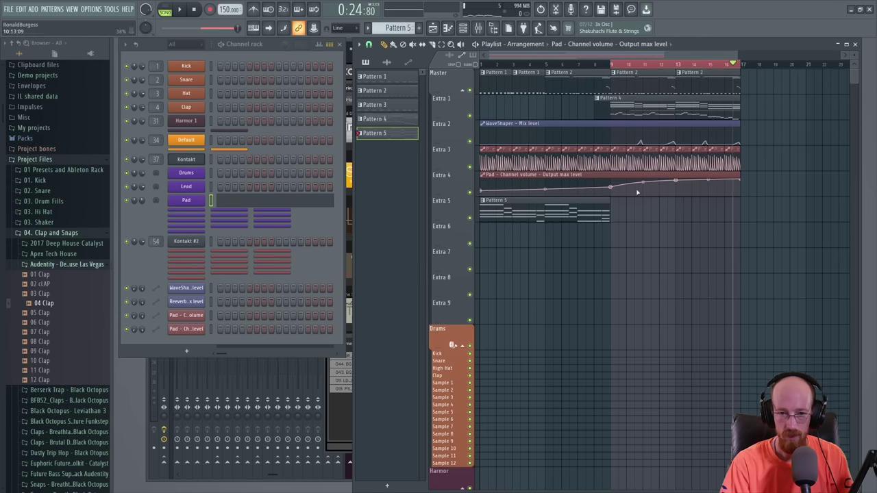
right_click(603, 183)
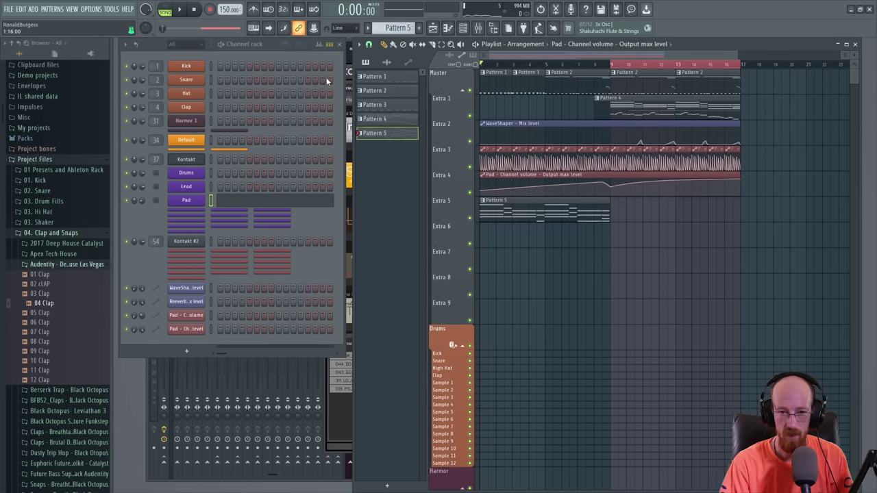
key("space")
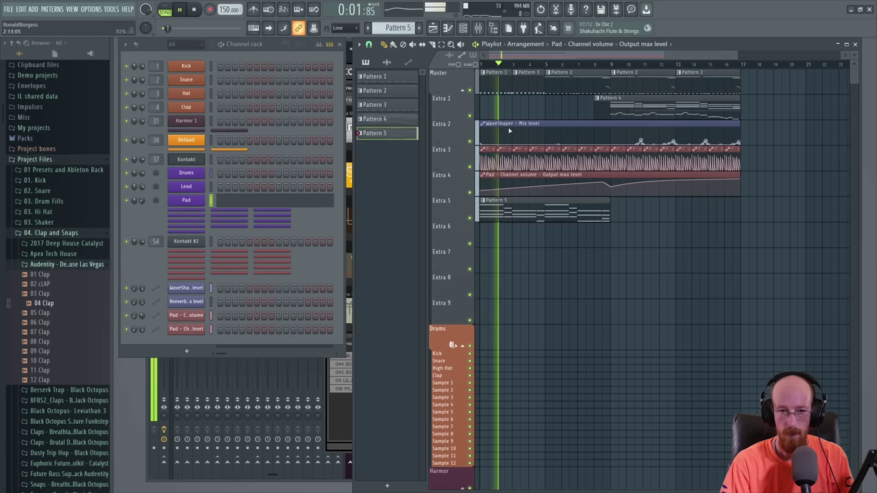
key("space")
- In the main Kontakt instance, connect output st.4's two channels to Kt. unassigned [1] and Kt. unassigned [2]
left_click(495, 87)
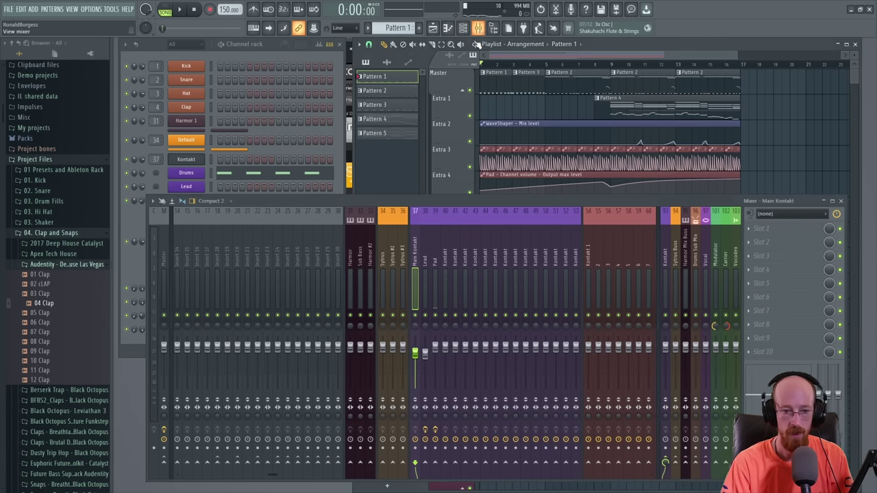
left_click(462, 28)
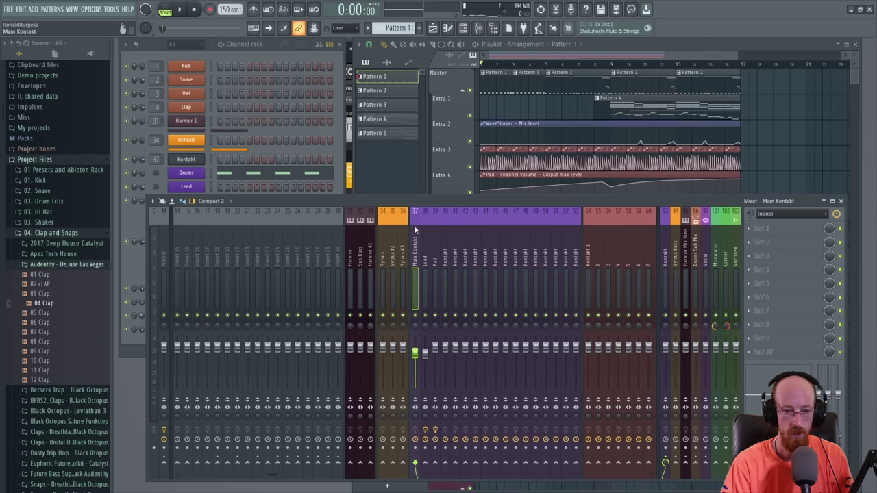
left_click(191, 162)
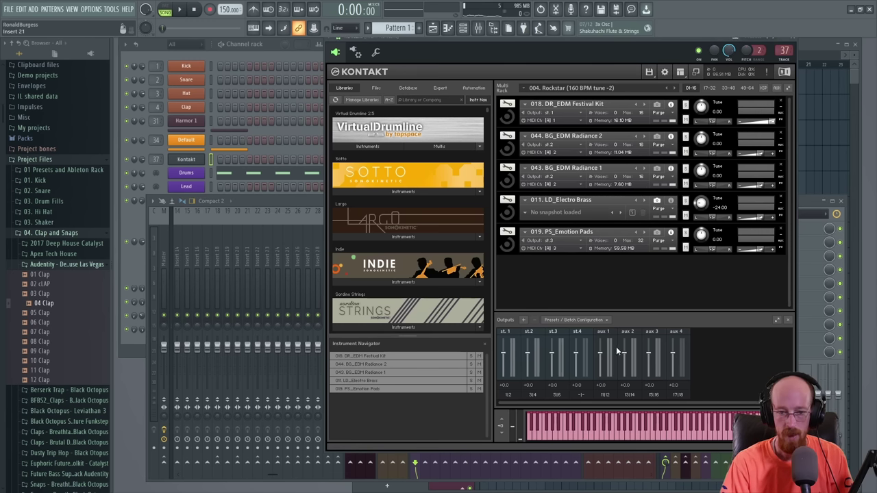
left_click(580, 395)
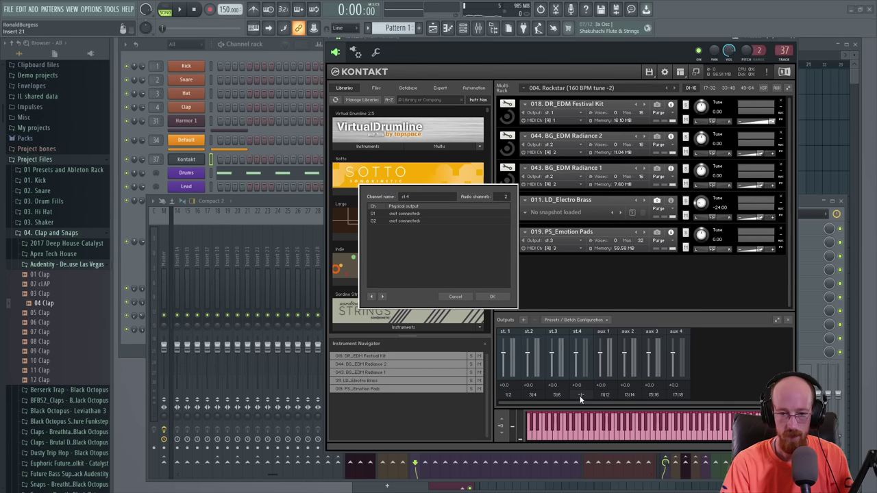
left_click(409, 217)
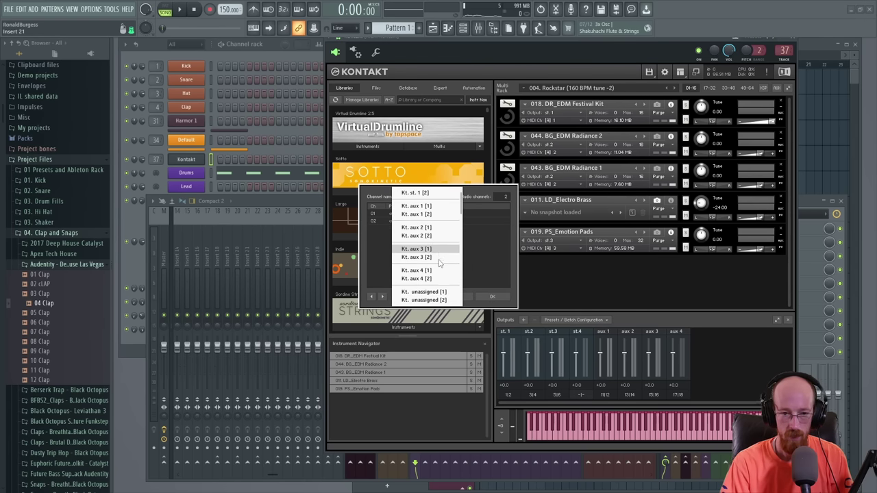
scroll(439, 266, "down", 3)
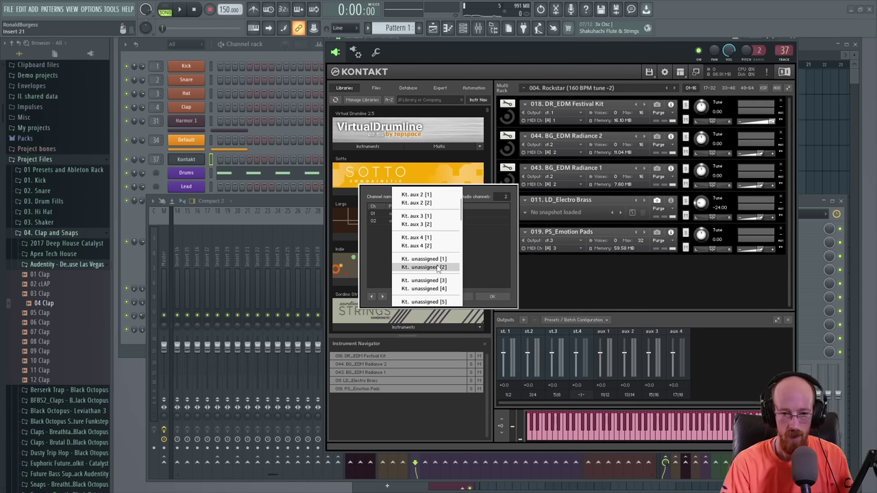
left_click(439, 259)
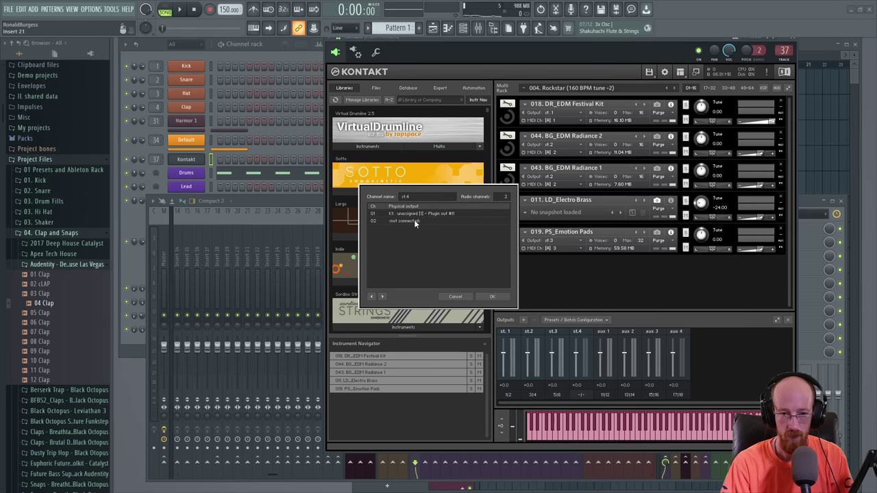
left_click(414, 220)
scroll(445, 254, "down", 3)
left_click(455, 278)
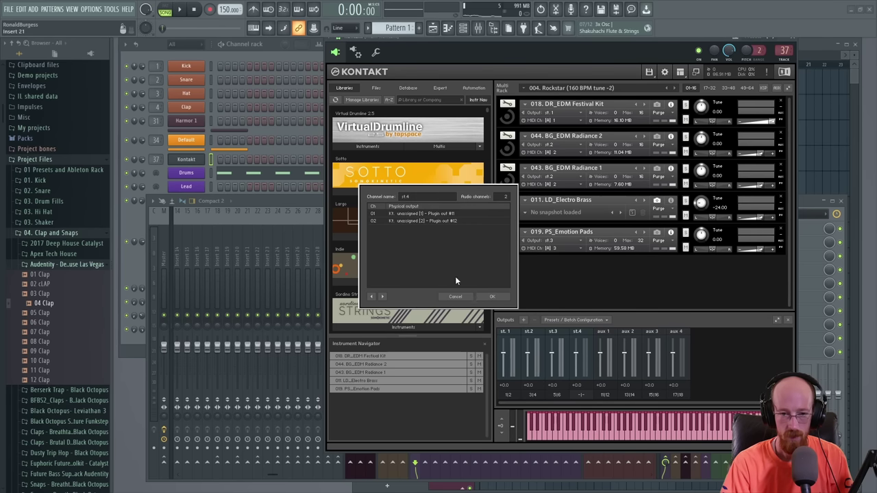
left_click(496, 297)
left_click(492, 285)
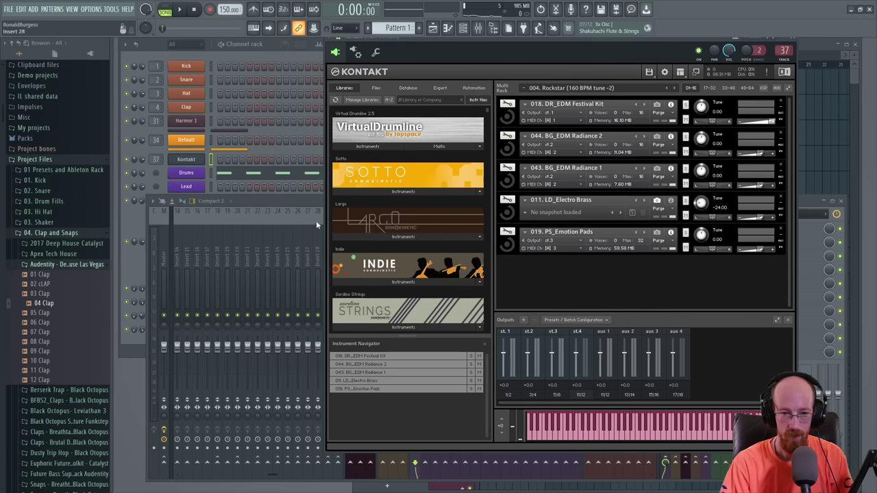
- Play the opening to check the mixer routing, and assign the DR_EDM Festival Kit to output st.4
left_click(308, 197)
key("space")
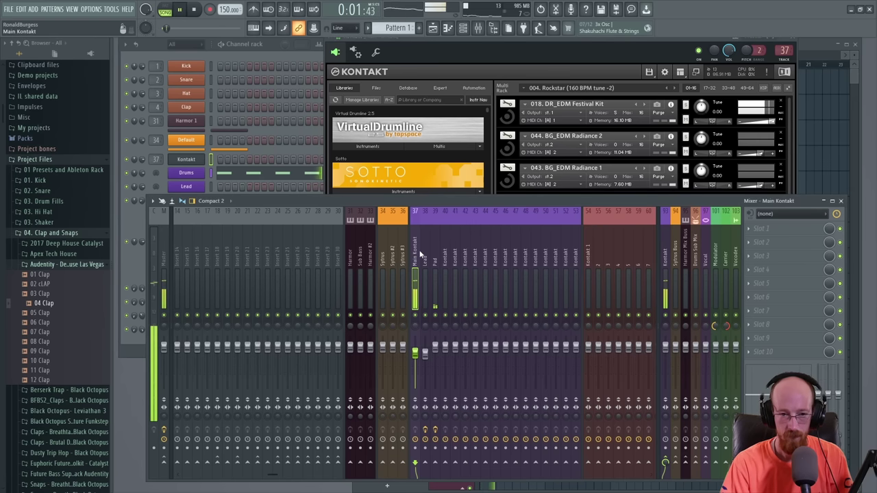
key("space")
left_click(563, 113)
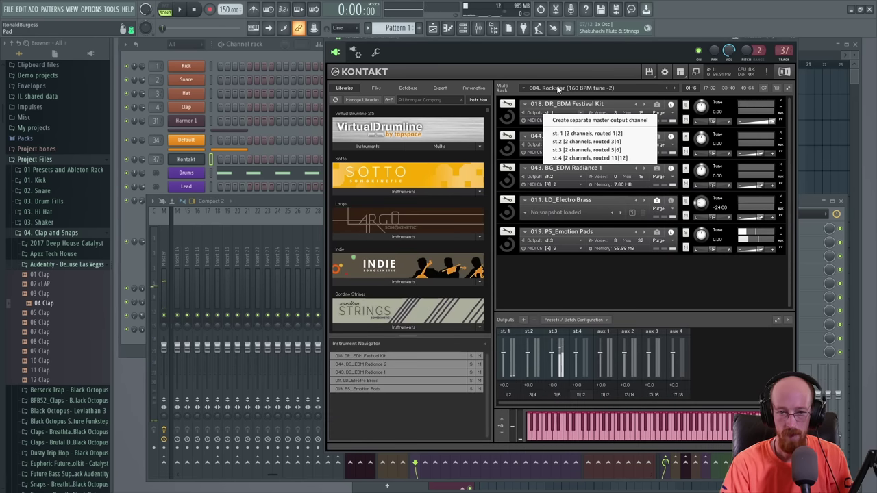
left_click(533, 122)
left_click(552, 115)
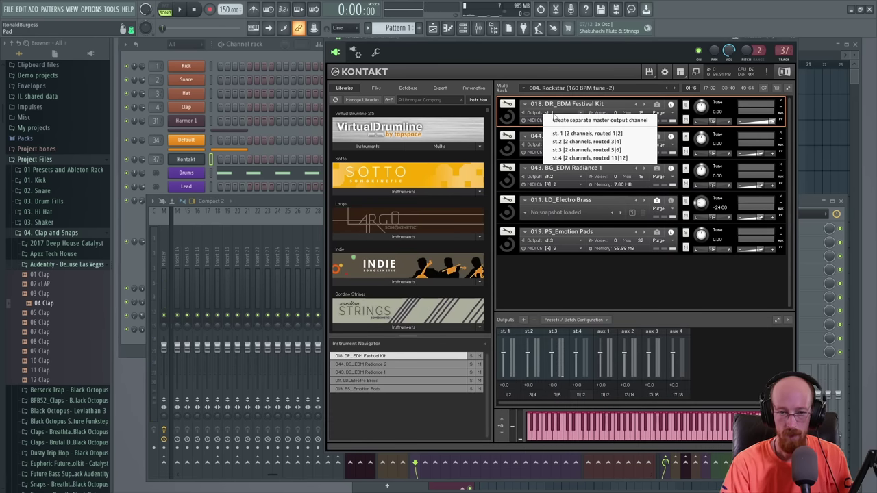
left_click(589, 159)
- Play briefly to find the mixer insert receiving the kit, and rename insert 42 as Drums
left_click(320, 200)
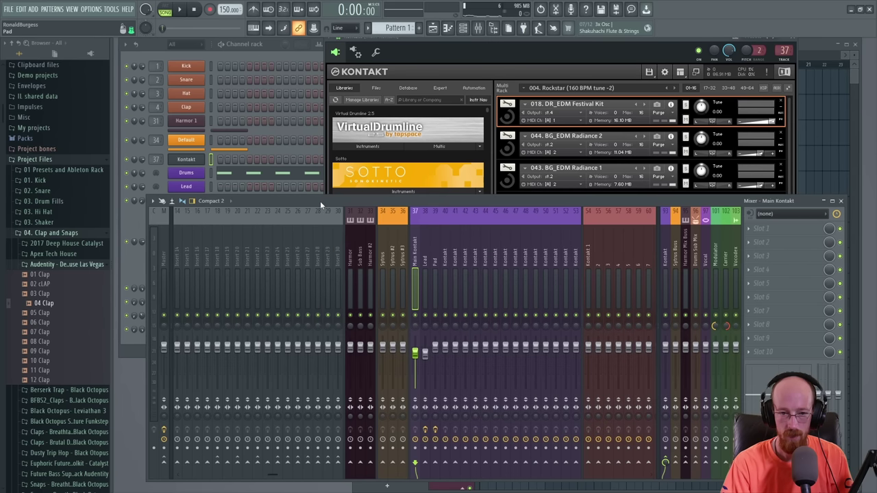
key("space")
key("space")
middle_click(465, 259)
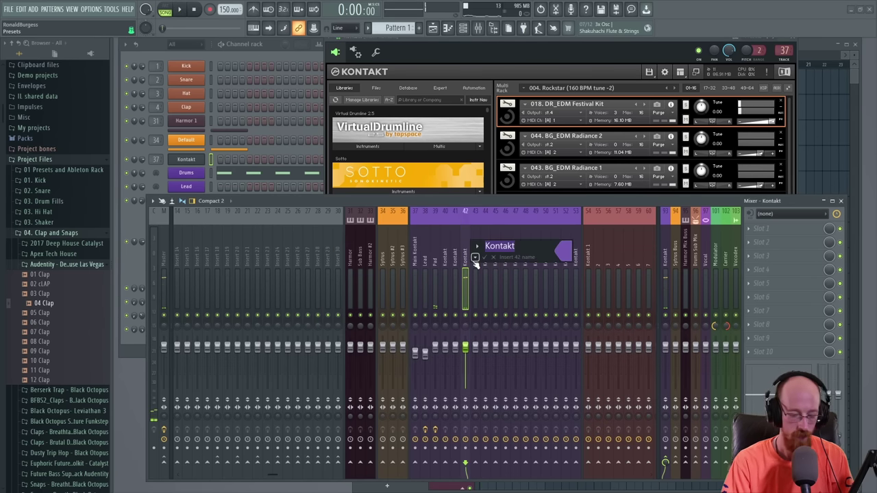
type("Drums")
key("Return")
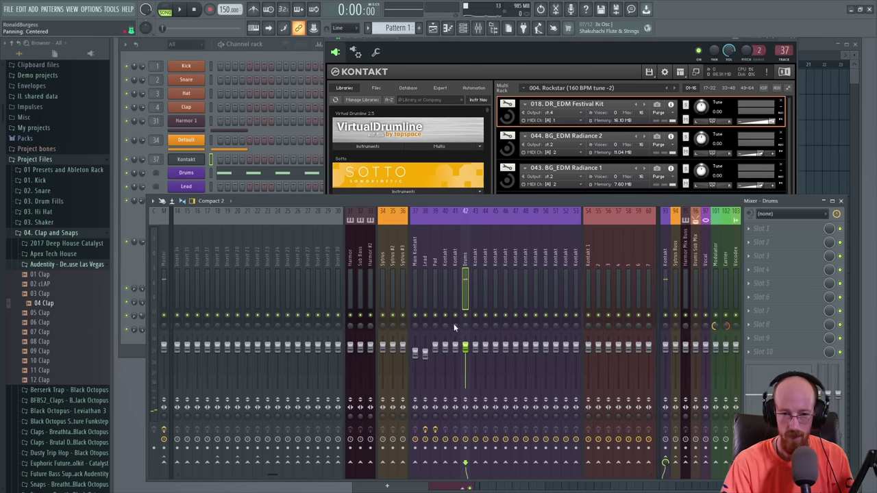
- Add Parametric EQ 2 to the Drums insert and set band 1 to High pass with order Steep 8
key("F8")
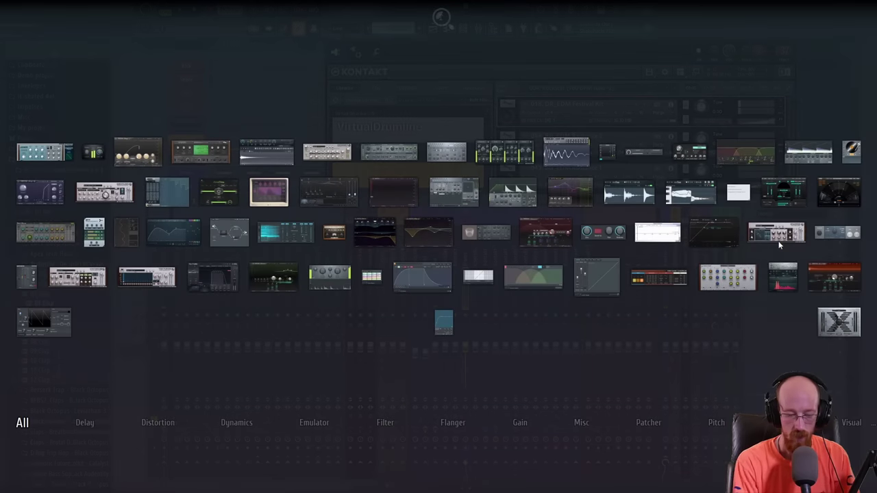
type("para")
left_click(173, 232)
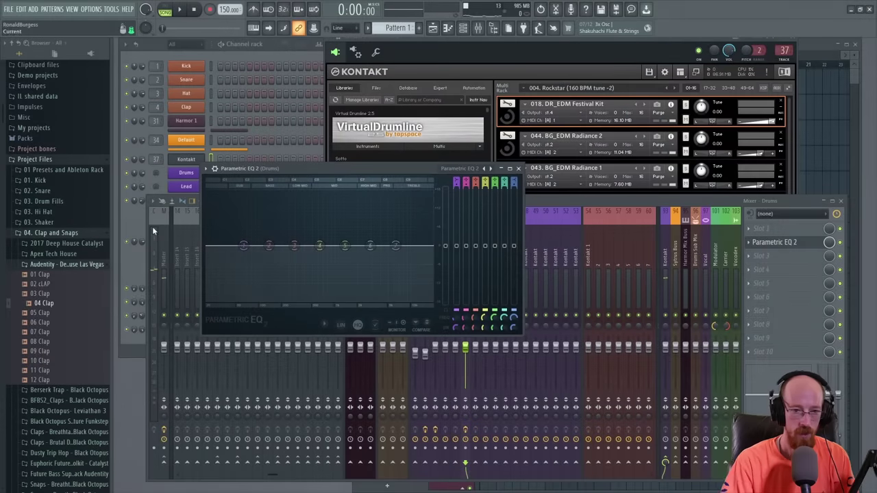
right_click(243, 246)
mouse_move(258, 269)
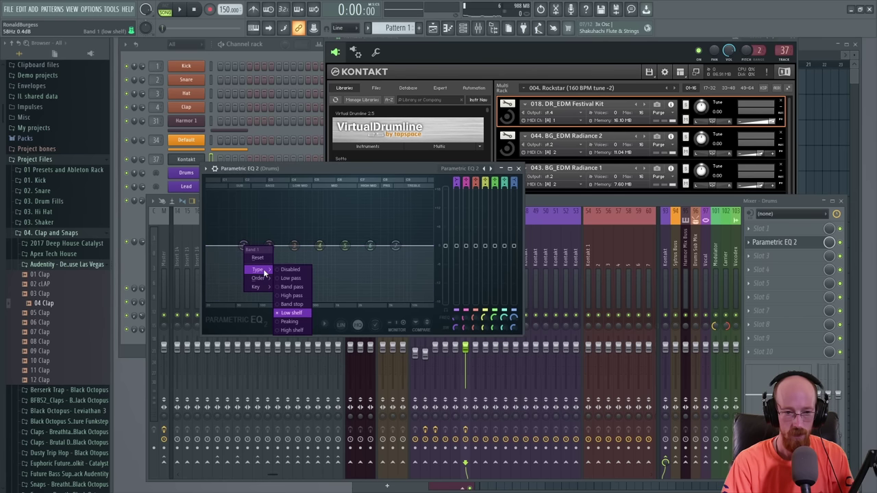
left_click(304, 299)
right_click(244, 246)
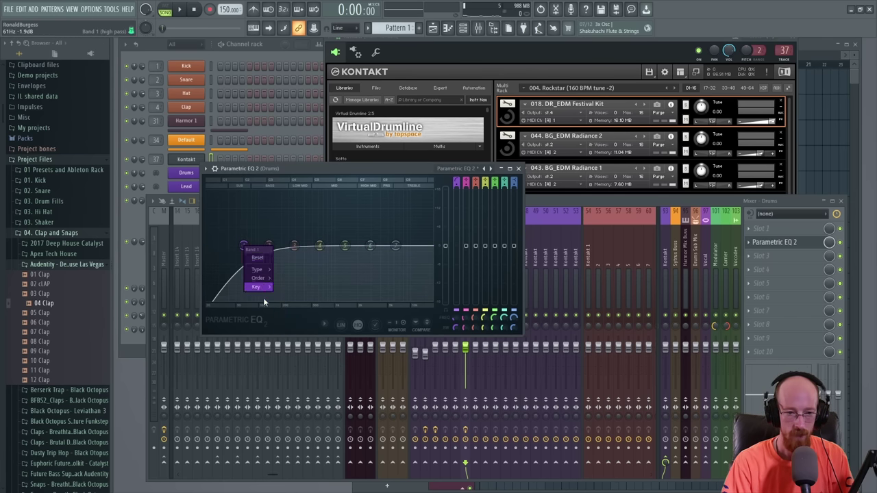
mouse_move(261, 278)
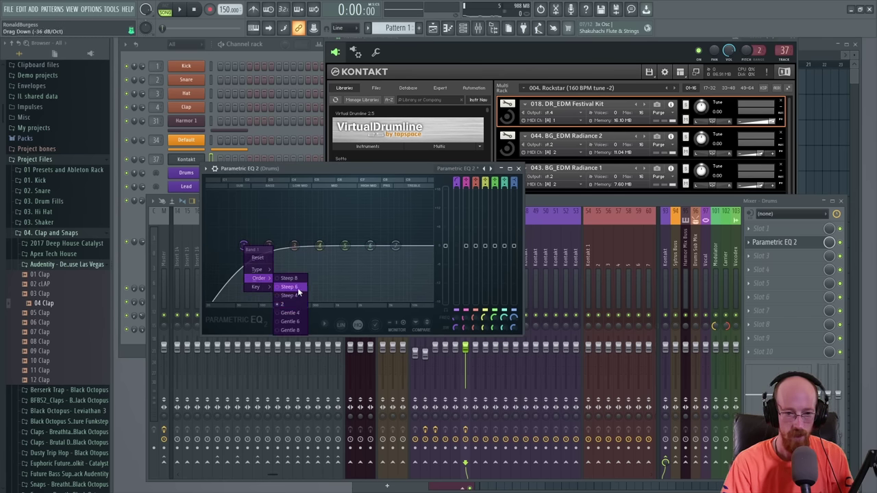
left_click(292, 278)
- Move the high-pass band 1 to about 2 kHz and create an automation clip for its frequency
left_click_drag(244, 248, 361, 247)
left_click_drag(456, 317, 456, 319)
right_click(456, 317)
left_click(485, 395)
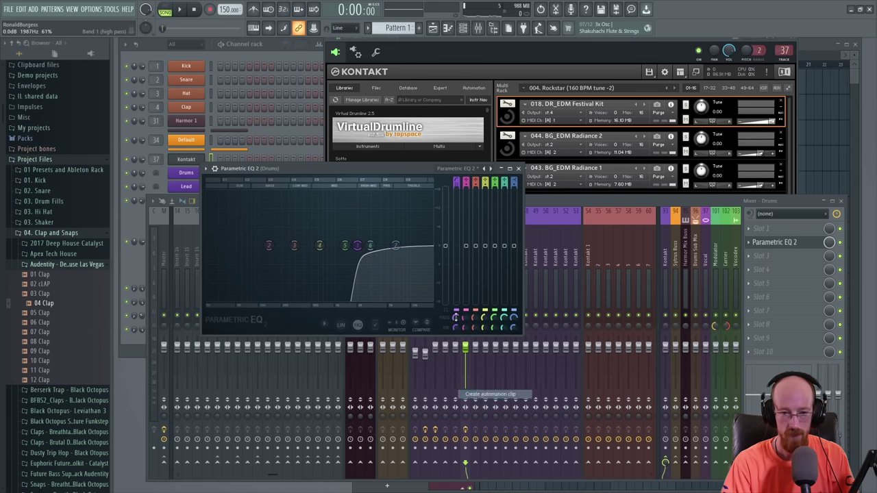
left_click(815, 49)
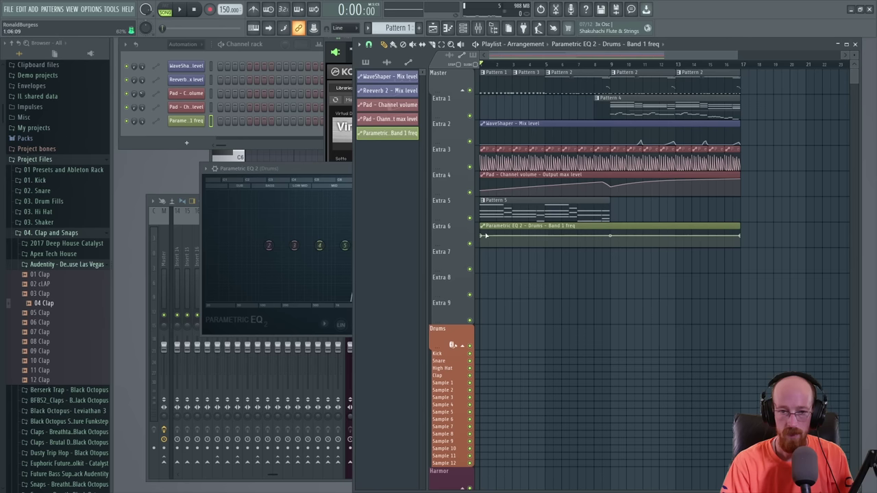
- Shape the Drums Band 1 freq automation to start higher at bar 1 and drop to its lowest level at bar 9 while auditioning it
left_click_drag(481, 235, 482, 233)
key("space")
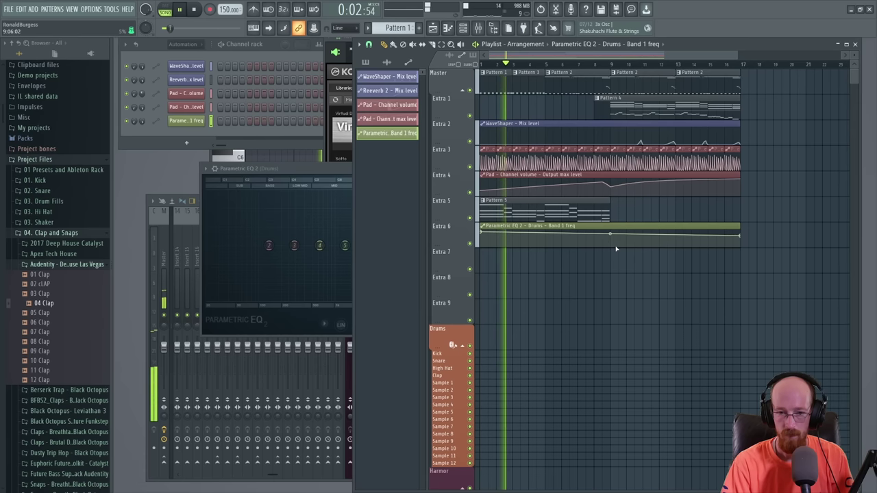
left_click(611, 247)
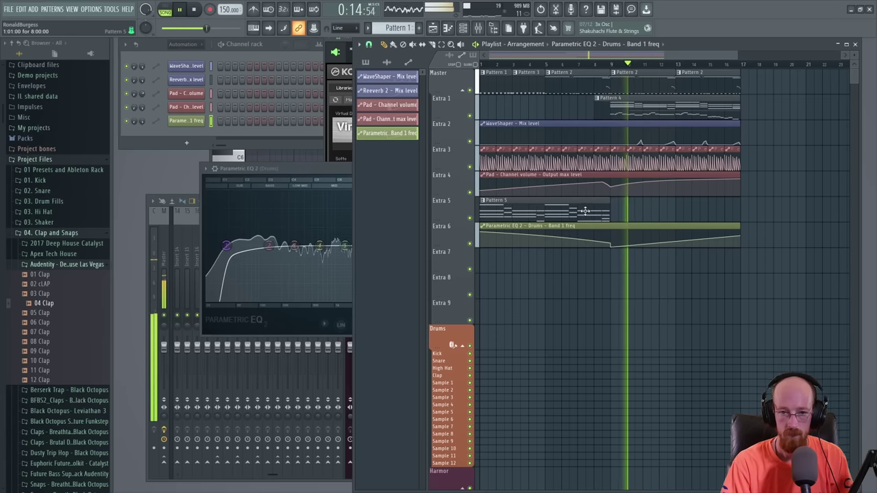
key("space")
- Replay the arrangement from bar 5 and watch the drum filter sweep in Parametric EQ 2 and the mixer levels
left_click_drag(606, 65, 550, 76)
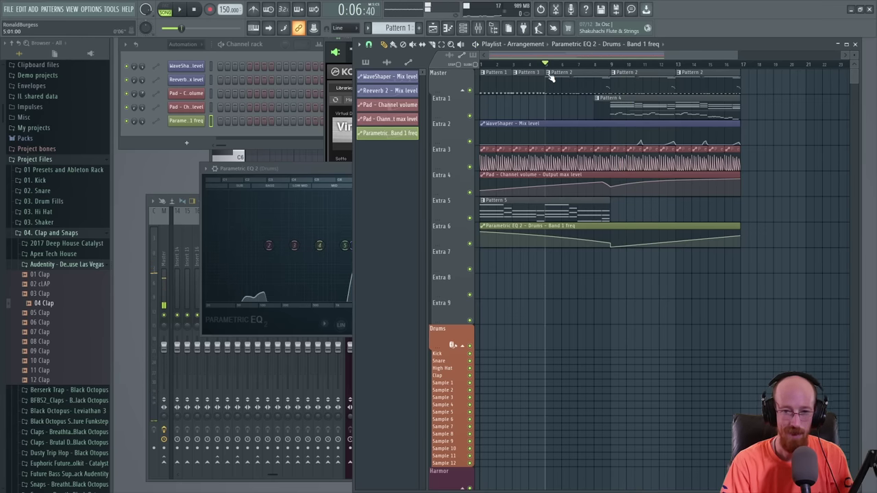
key("space")
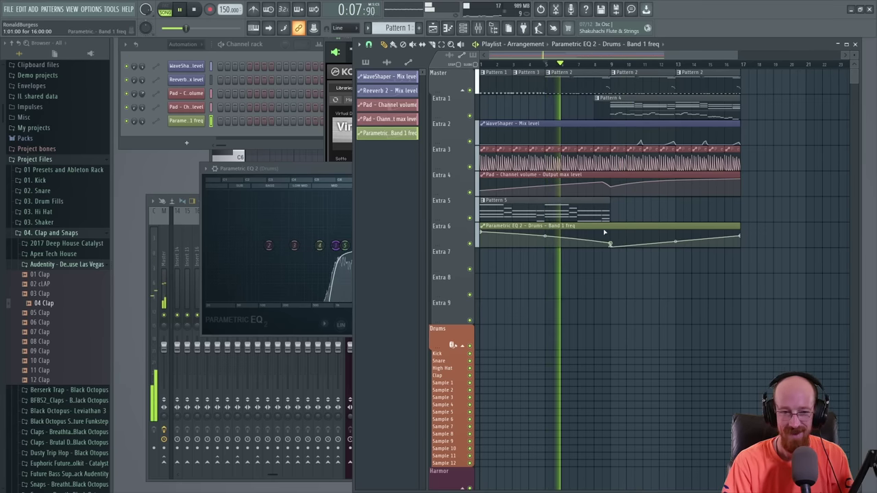
left_click(335, 169)
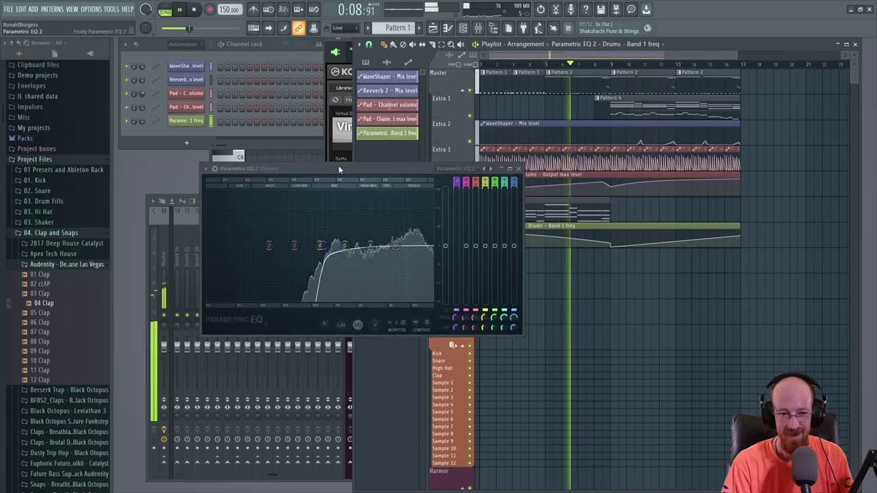
left_click(519, 169)
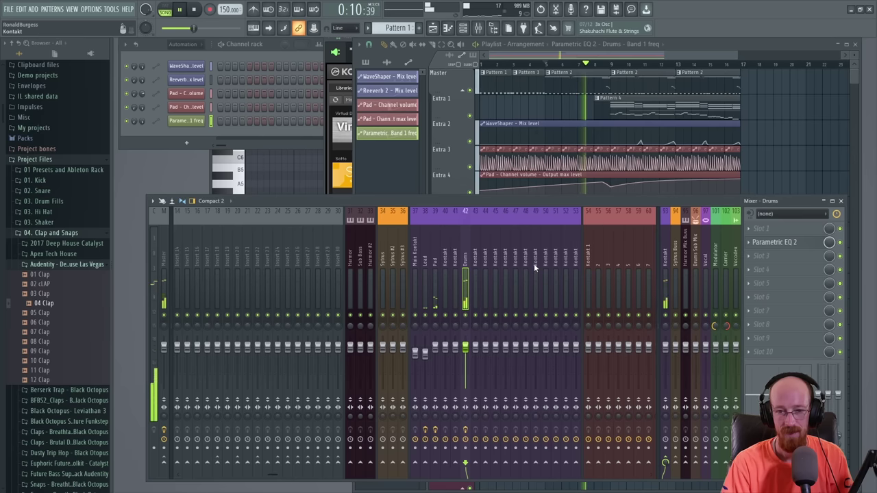
left_click(604, 191)
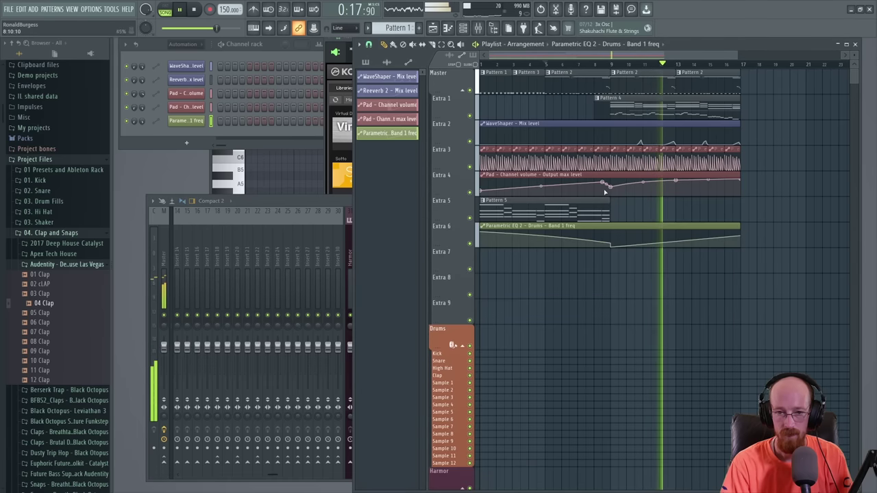
- Stop playback and lower the bar 17 end point of the Drums Band 1 freq automation to the minimum
key("space")
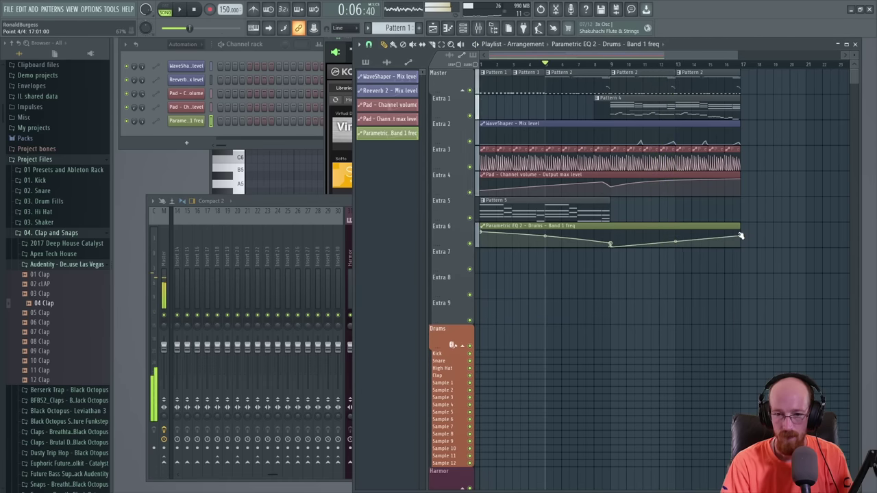
left_click_drag(740, 236, 746, 267)
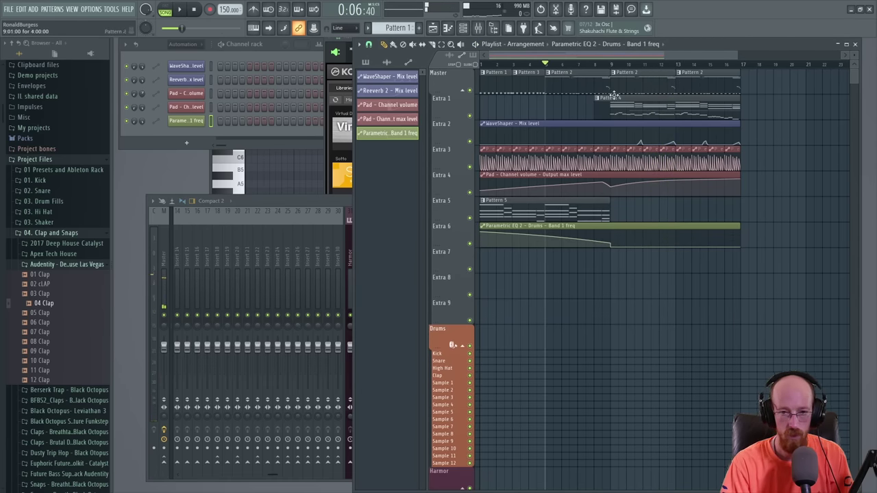
- Shift the Pattern 2 and Pattern 4 clips around bar 9 eight bars later and copy the opening drum clips into bars 9–16
mouse_move(631, 85)
left_mouse_down()
mouse_move(727, 109)
mouse_move(782, 93)
mouse_move(494, 84)
mouse_move(659, 87)
mouse_move(625, 89)
left_mouse_up()
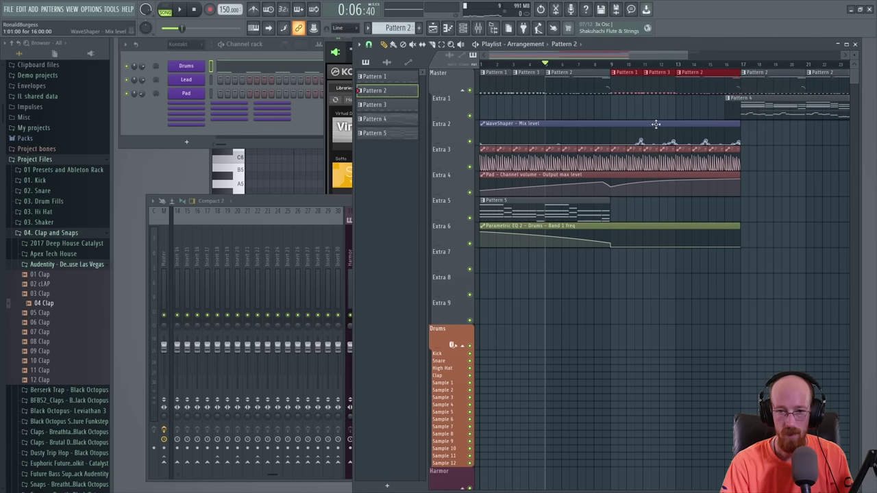
left_click(655, 113, "ctrl")
- Delete the copied Pattern 1 and Pattern 3 clips in bars 9–12 and fill the gap with a Pattern 2 clip
right_click(648, 91)
right_click(625, 89)
right_click(582, 88)
key("ctrl+z")
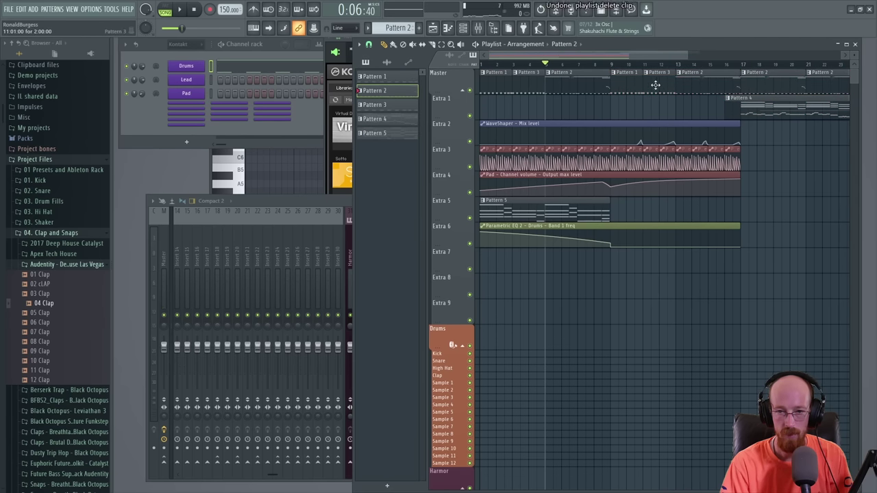
right_click(654, 86)
right_click(625, 87)
right_click(583, 88)
key("ctrl+z")
right_click(656, 86)
right_click(624, 86)
left_click_drag(703, 84, 641, 83)
left_click(682, 83)
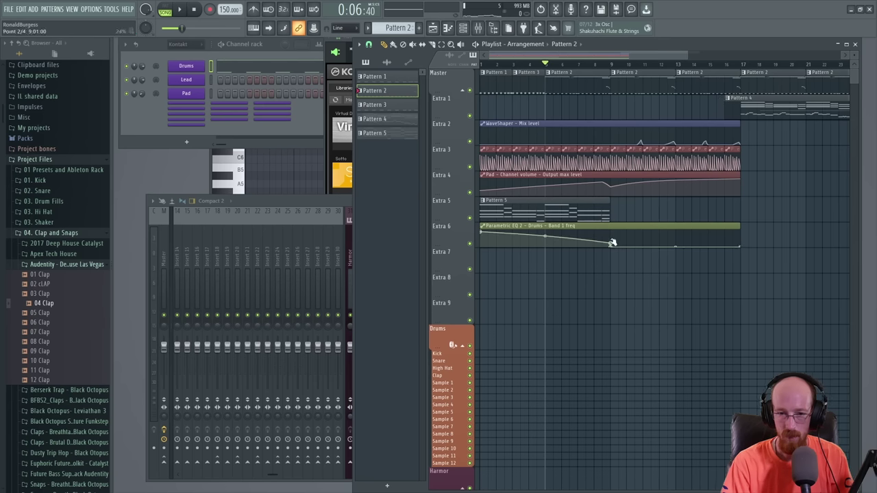
- Lower the bar 9 point of the Drums Band 1 freq automation slightly, to 21%
left_click_drag(612, 242, 611, 244)
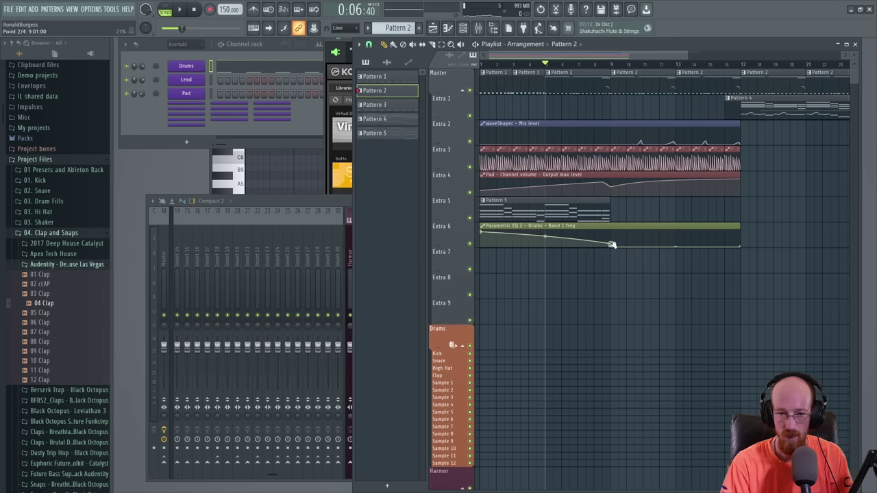
- Duplicate the Pattern 5 clip on track Extra 5 to bar 9 and make the copy unique
left_click(488, 210)
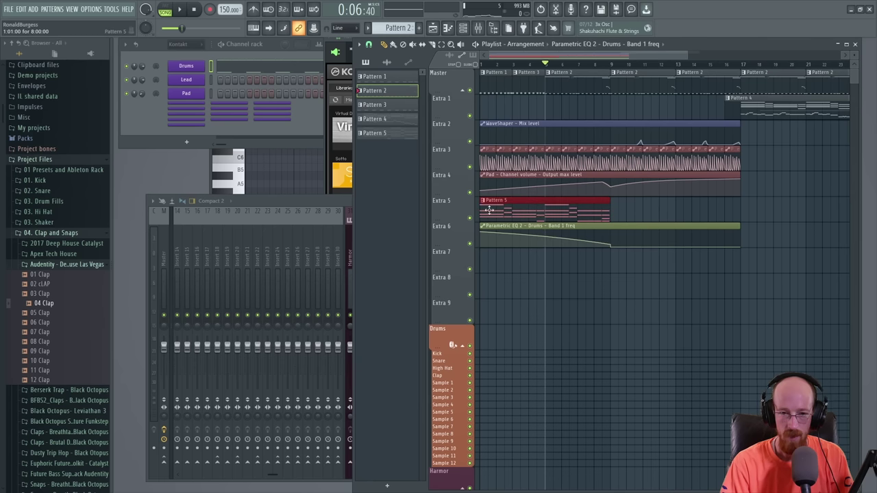
left_click_drag(489, 209, 635, 218)
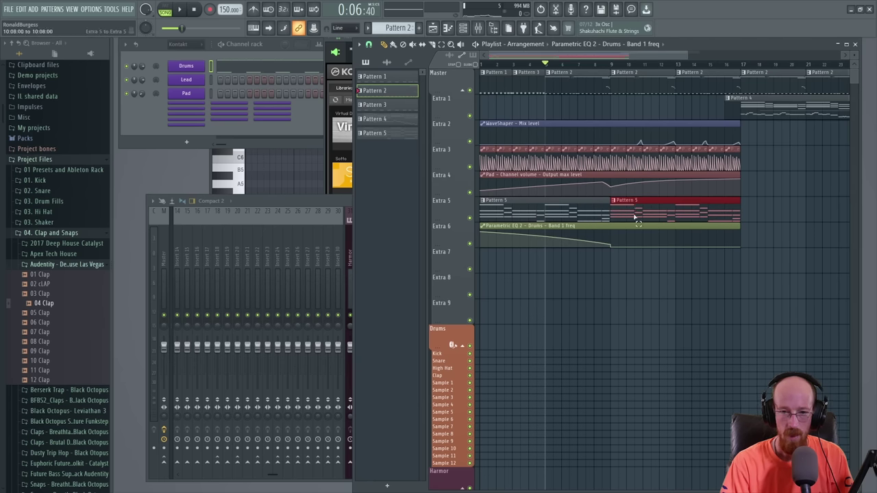
left_click(374, 133)
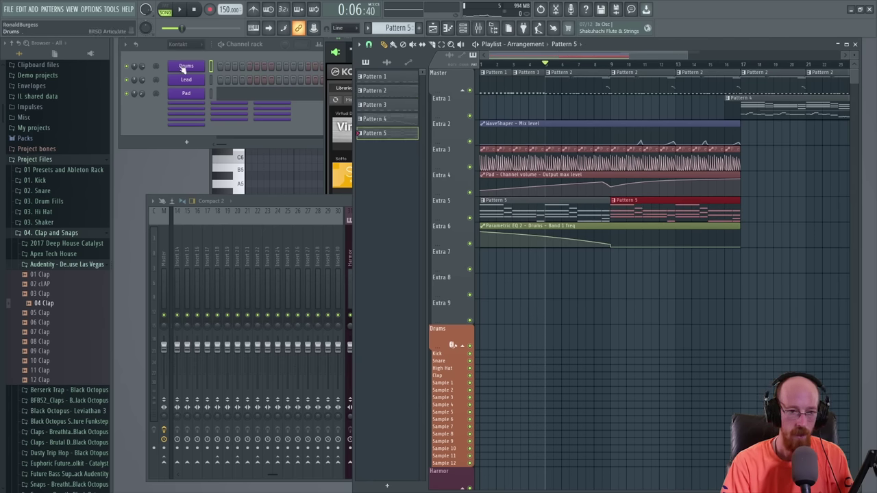
right_click(614, 203)
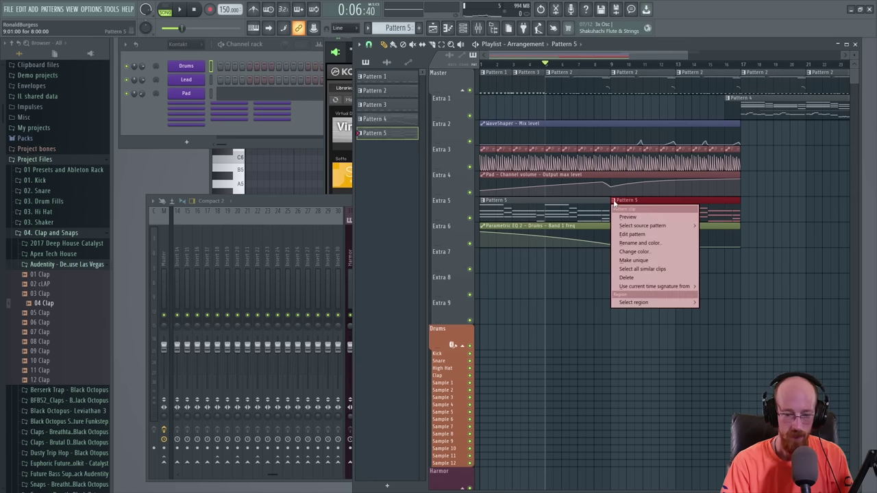
left_click(633, 260)
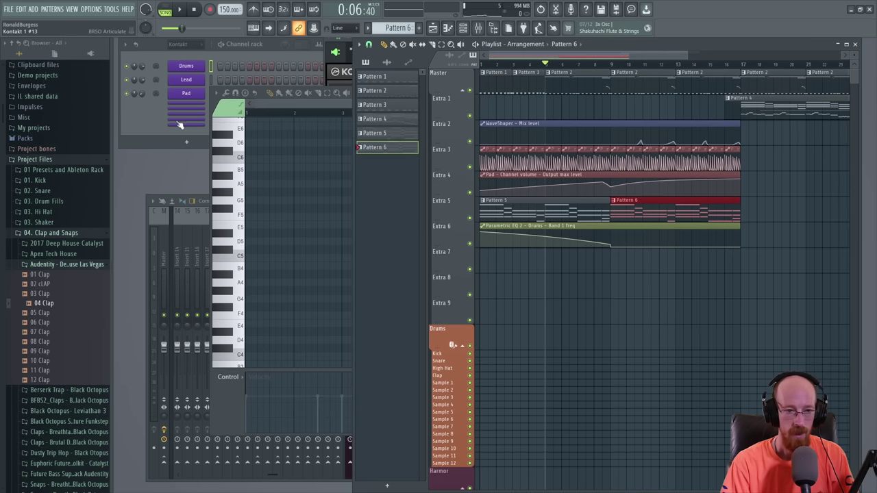
- Show all channels in the channel rack and open the main Kontakt instrument
left_click(179, 44)
left_click(183, 54)
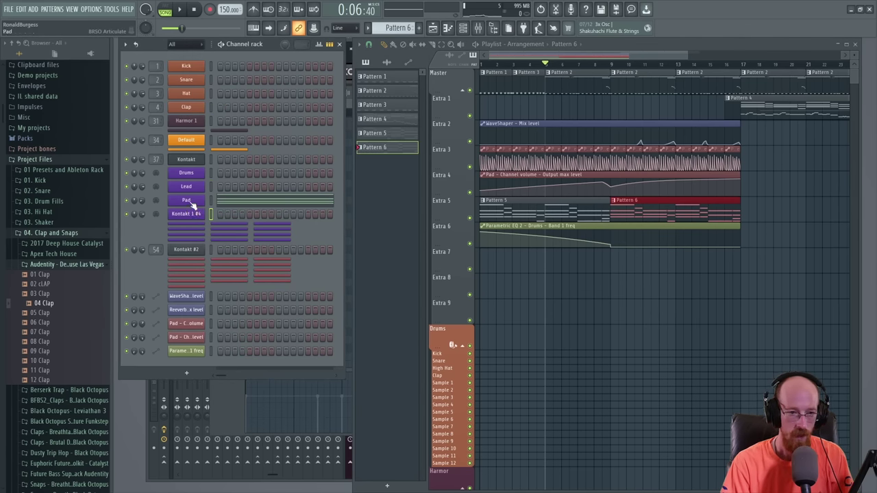
left_click(195, 215, "shift")
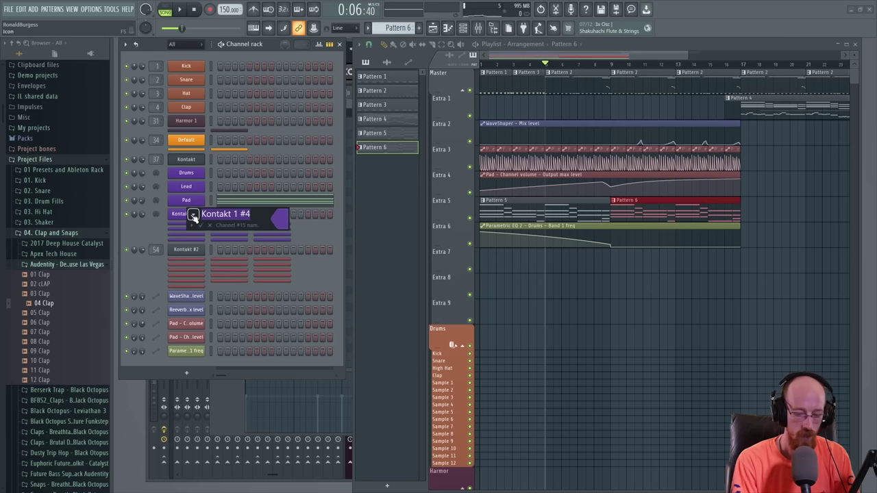
key("Escape")
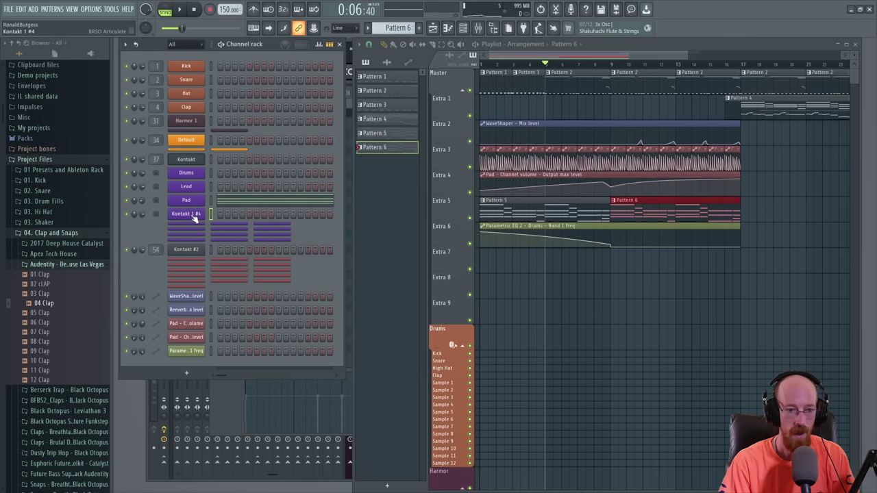
left_click(194, 203)
left_click(191, 202)
left_click(192, 160)
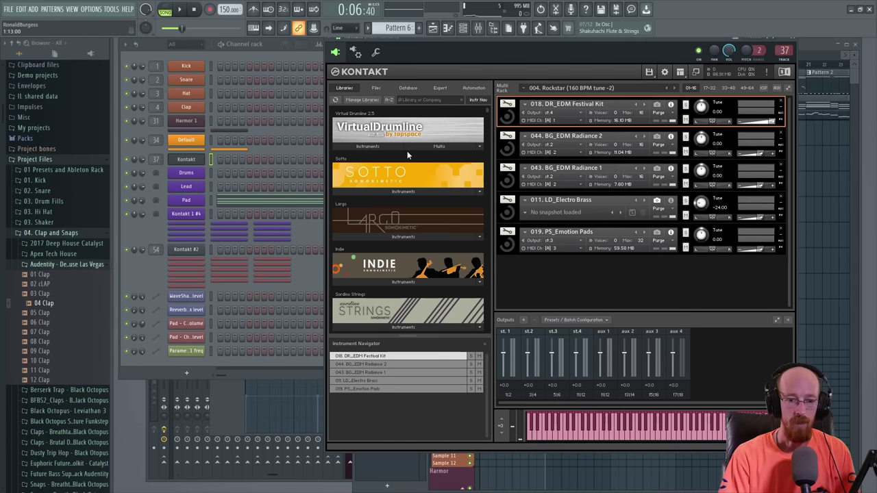
- Search the Kontakt libraries for "alt" and load 046. PS_Synth & Choir from Altron's Pads & Strings instruments
type("alt")
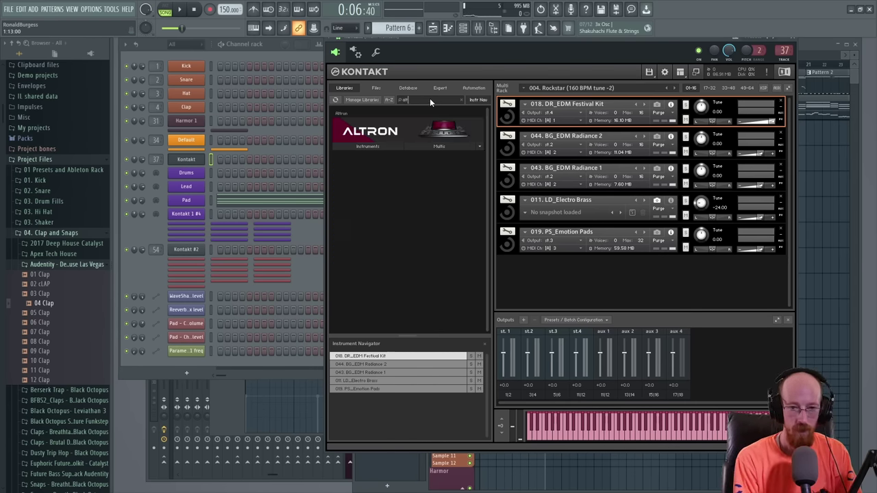
left_click(370, 146)
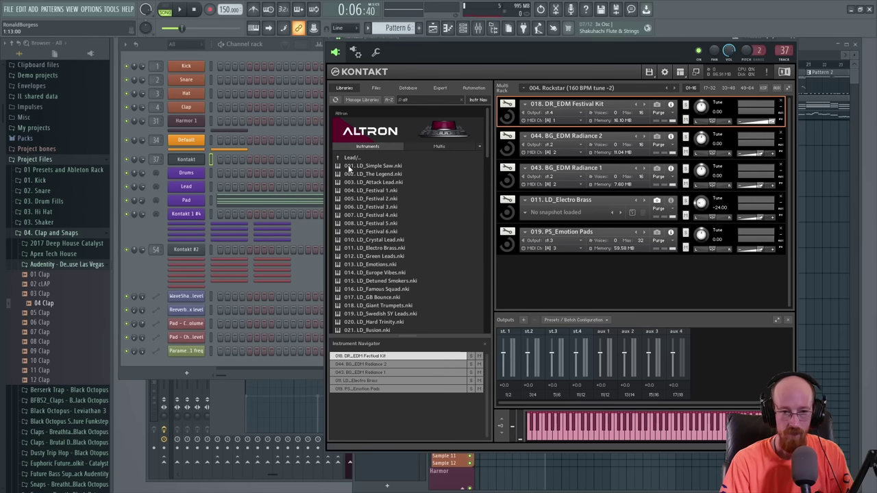
left_click(351, 157)
double_click(356, 214)
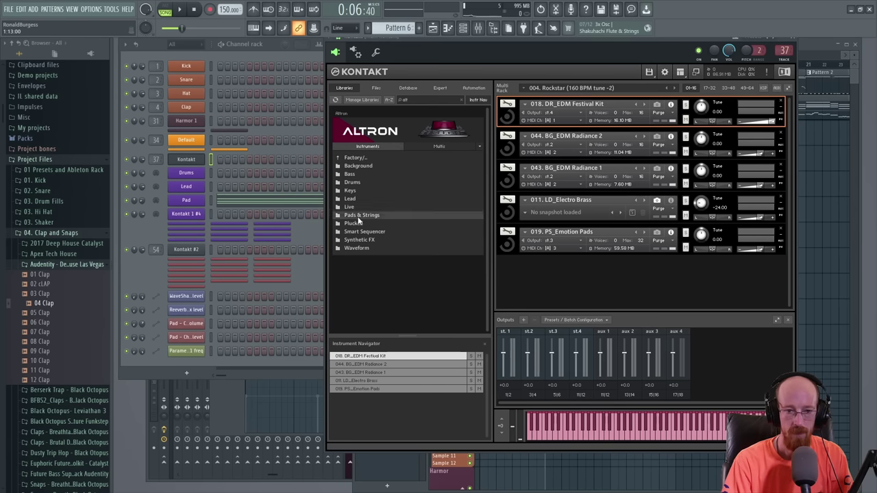
scroll(402, 233, "down", 8)
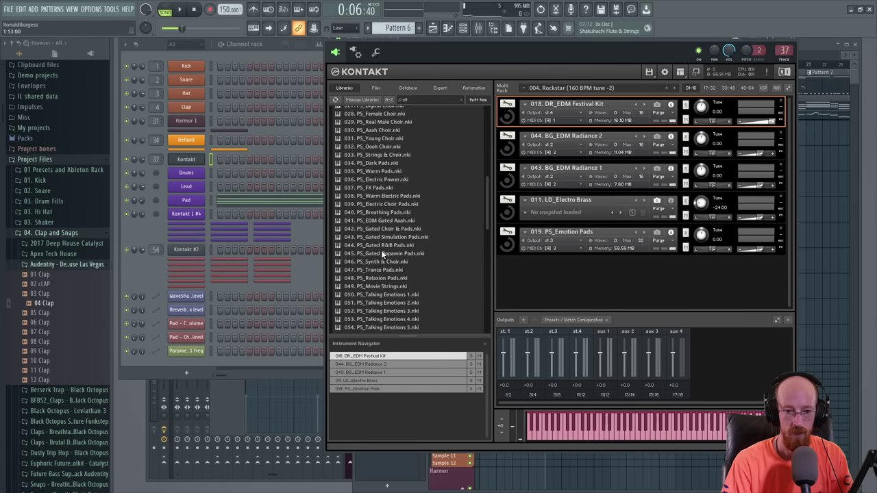
double_click(379, 262)
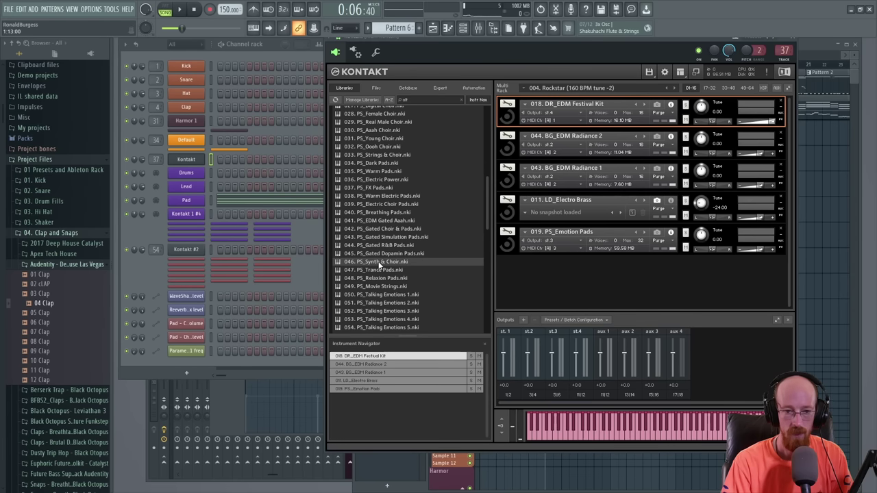
- Show the output and MIDI details of 046. PS_Synth & Choir and move it below 019. PS_Emotion Pads in the multi rack
left_click(506, 119)
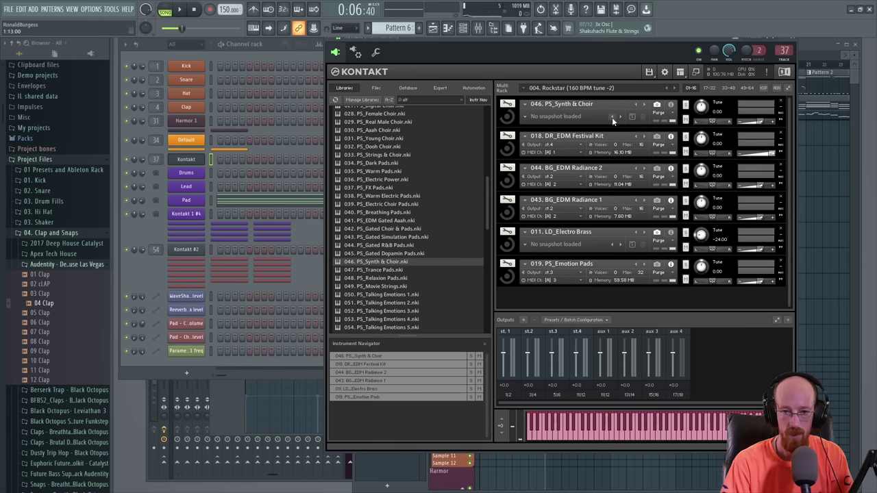
left_click(671, 105)
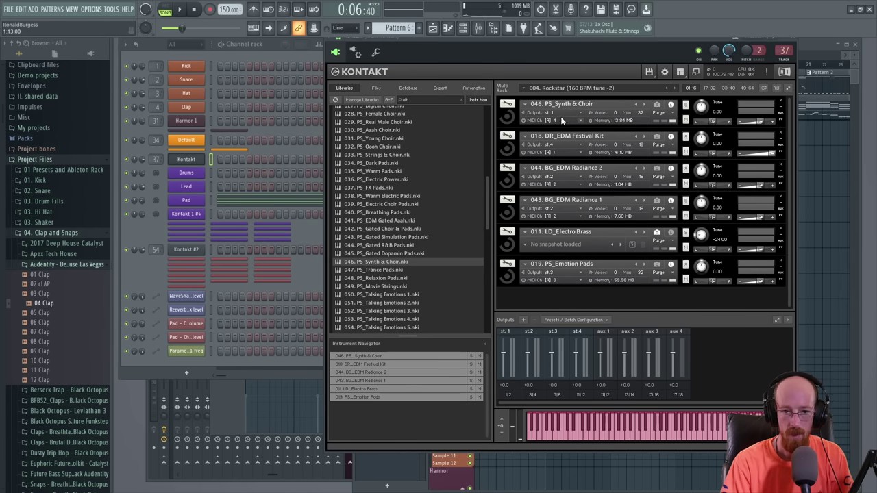
left_click(512, 118)
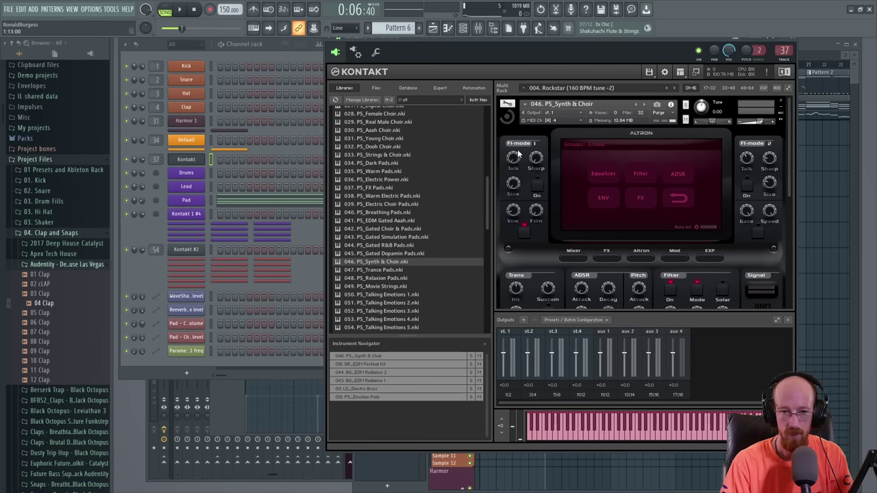
left_click(514, 112)
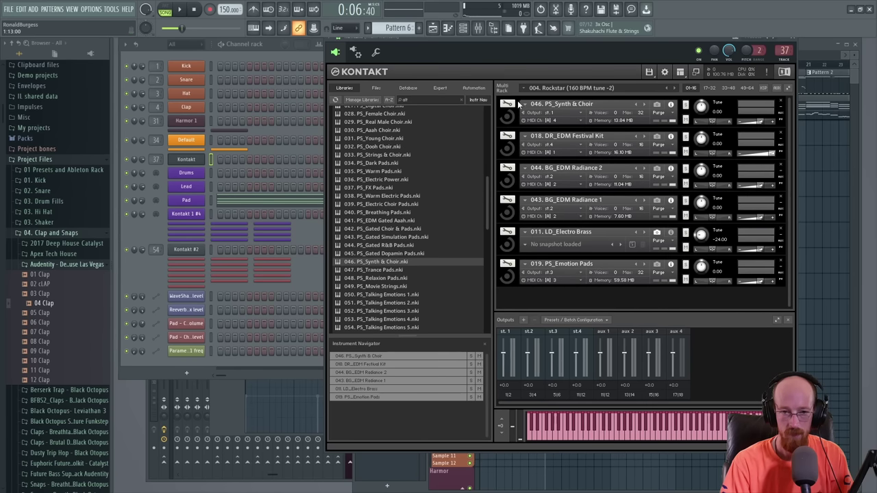
left_click_drag(518, 102, 533, 265)
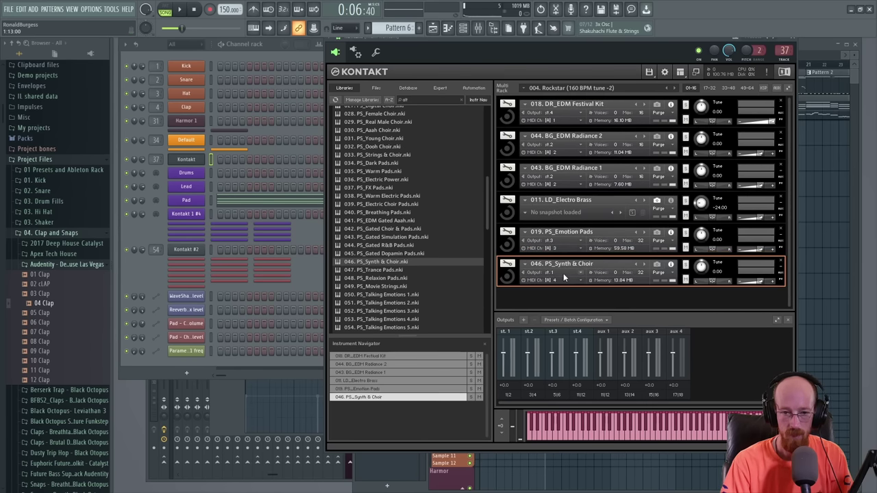
- Set 046. PS_Synth & Choir to MIDI channel 3 on Port A and route its output to st.3
left_click(560, 280)
mouse_move(568, 299)
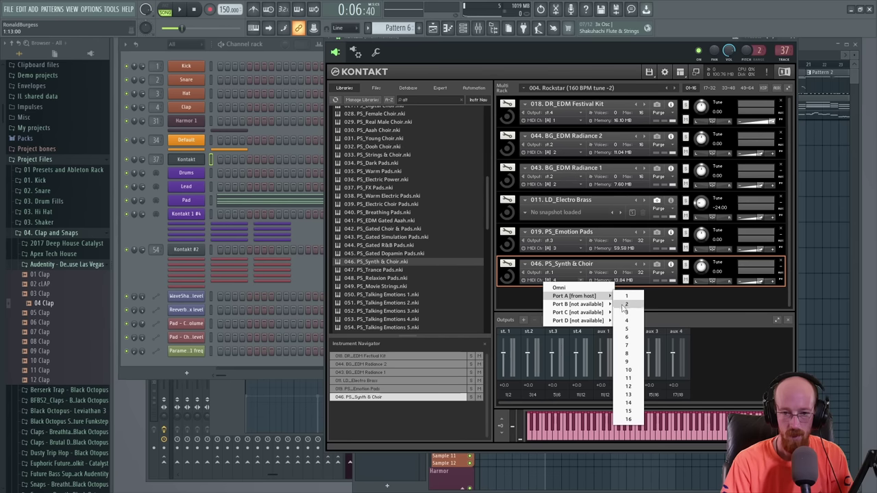
left_click(625, 313)
left_click(558, 273)
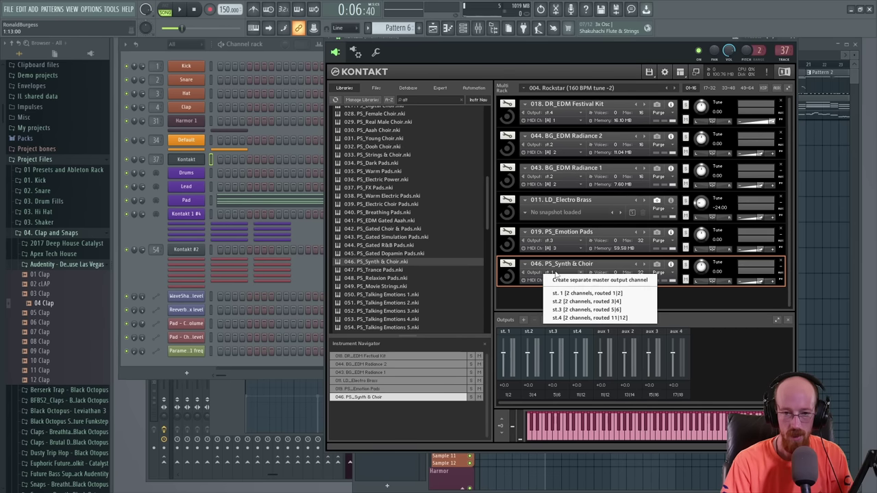
left_click(584, 311)
- Expand the 046. PS_Synth & Choir interface and tune the instrument to -12.00 while playing the arrangement
left_click(512, 279)
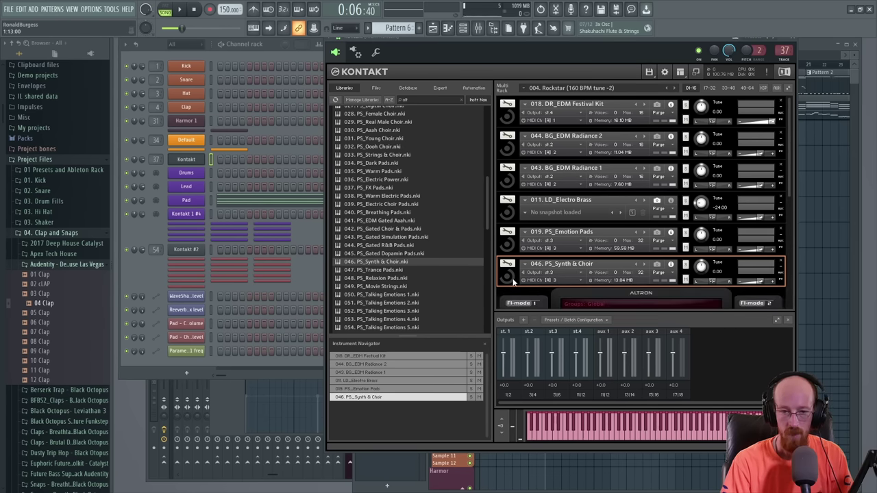
left_click_drag(613, 39, 594, 46)
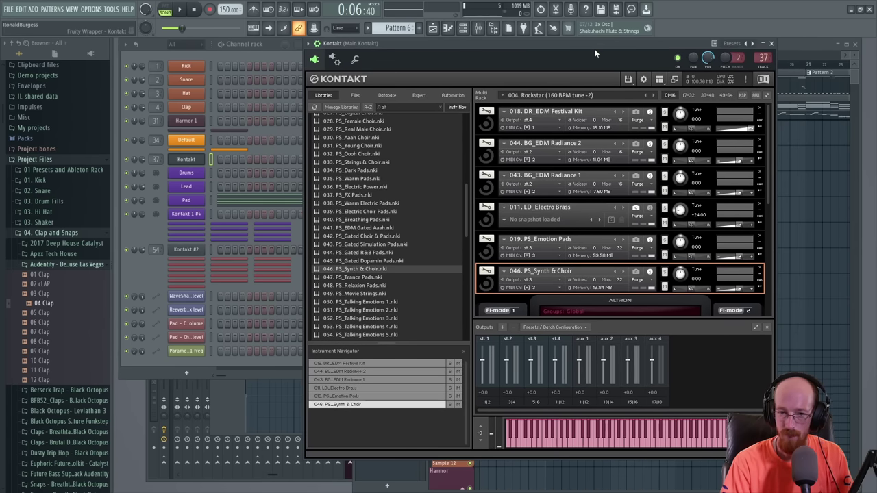
key("space")
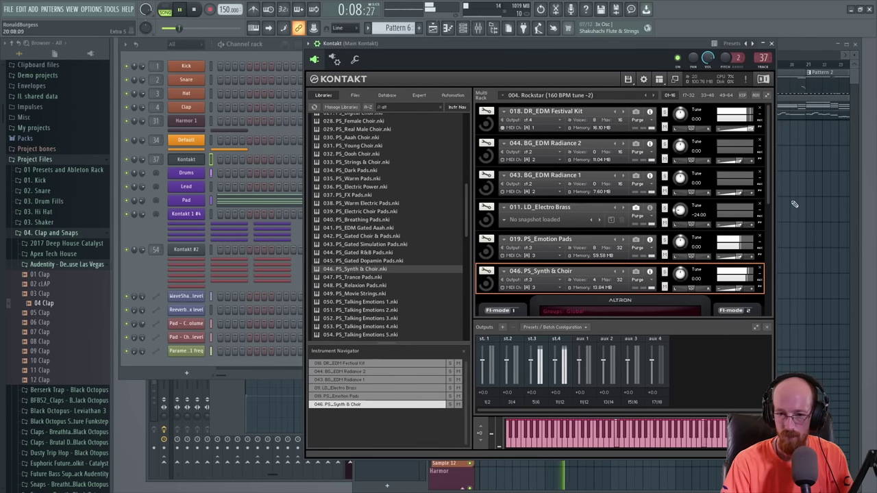
scroll(770, 190, "down", 4)
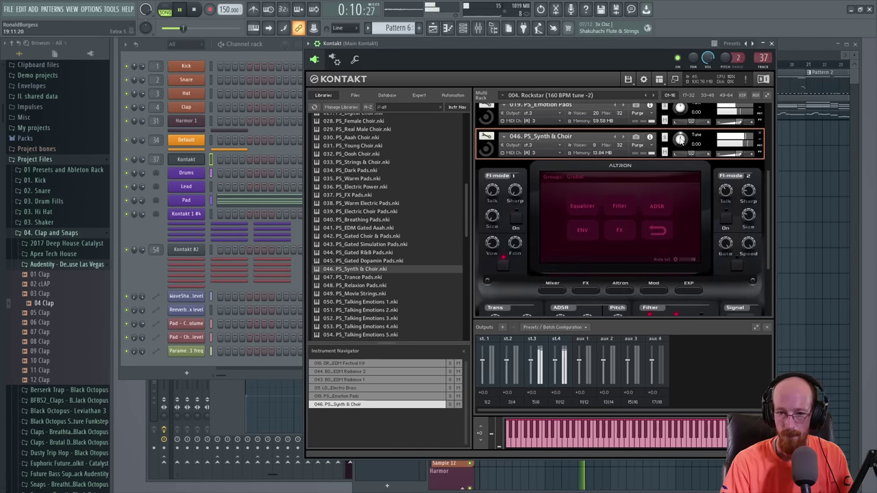
left_click_drag(680, 139, 677, 157)
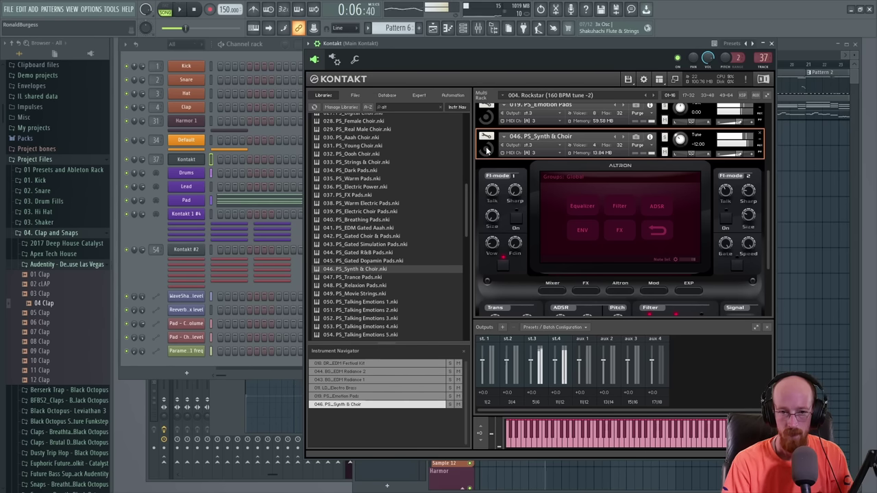
- Collapse and reopen the 046. PS_Synth & Choir interface to examine its sound controls
left_click(486, 150)
left_click(484, 284)
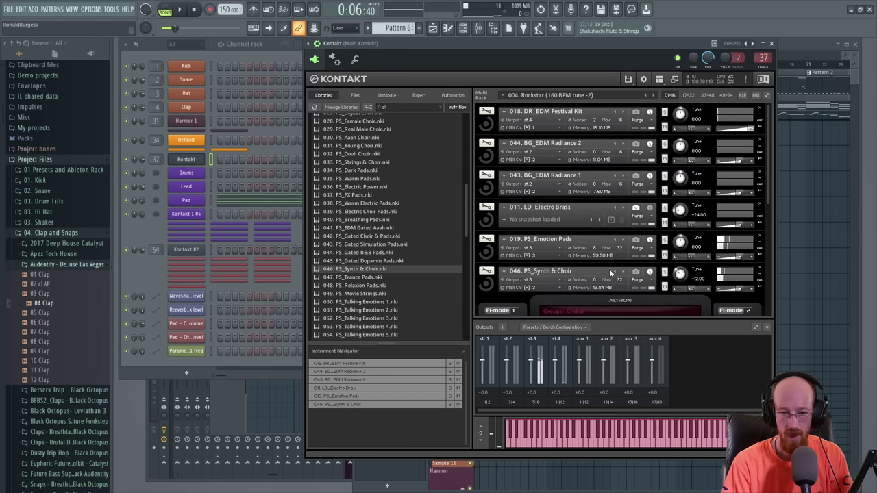
left_click_drag(766, 185, 784, 258)
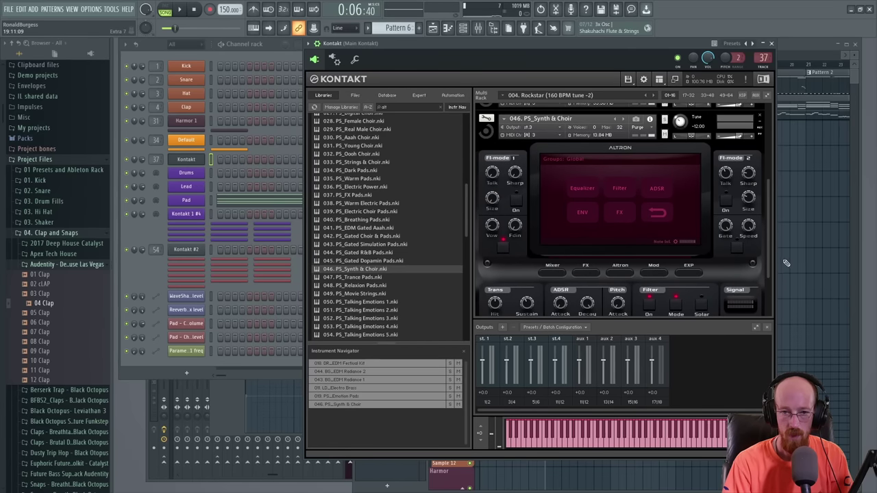
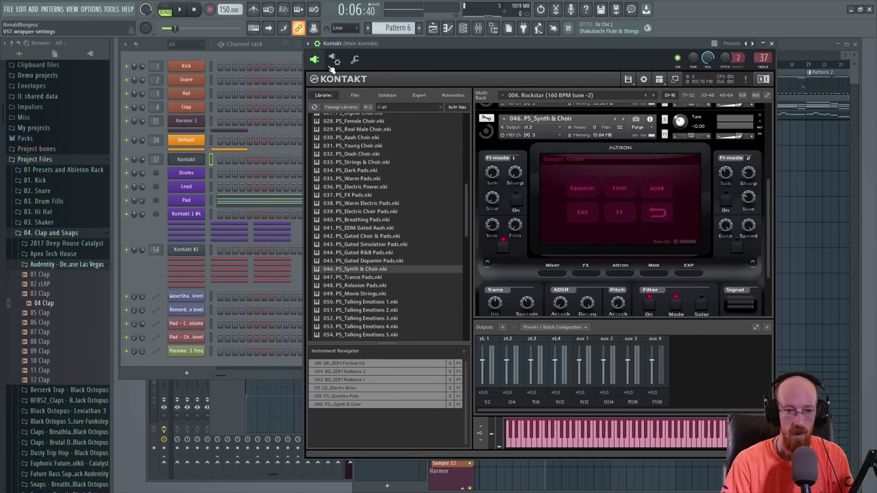
- Assign the volume of 046. PS_Synth & Choir to host automation slot #311 in Kontakt
left_click(308, 44)
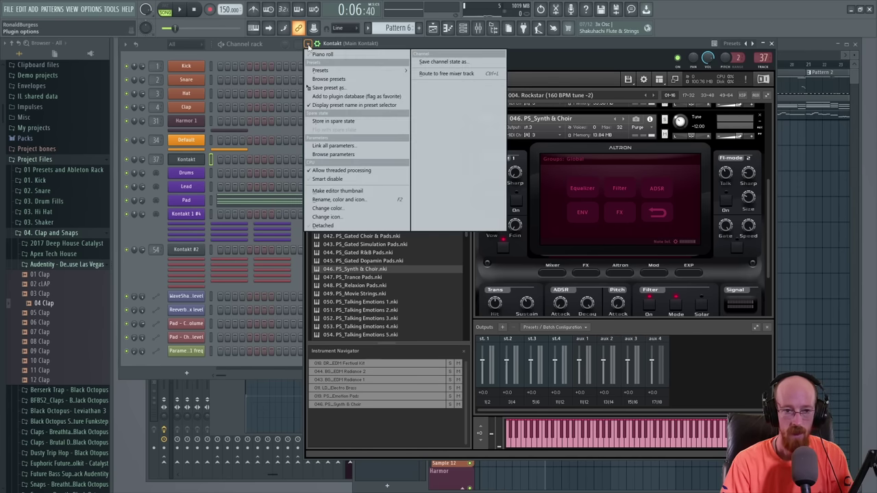
left_click(346, 146)
left_click_drag(741, 136, 739, 137)
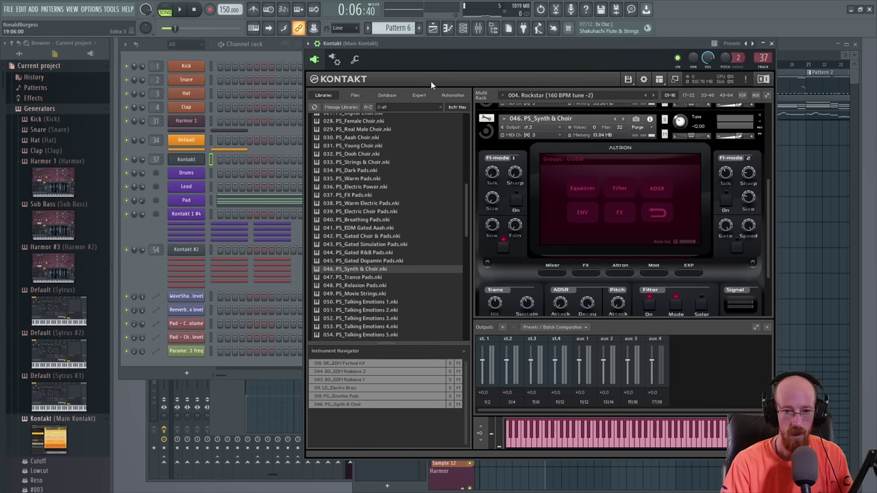
left_click(452, 96)
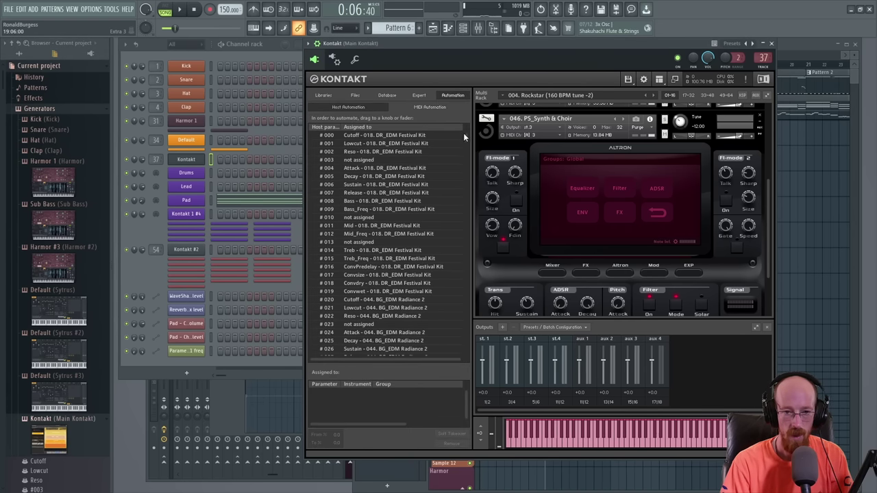
left_click_drag(463, 133, 456, 268)
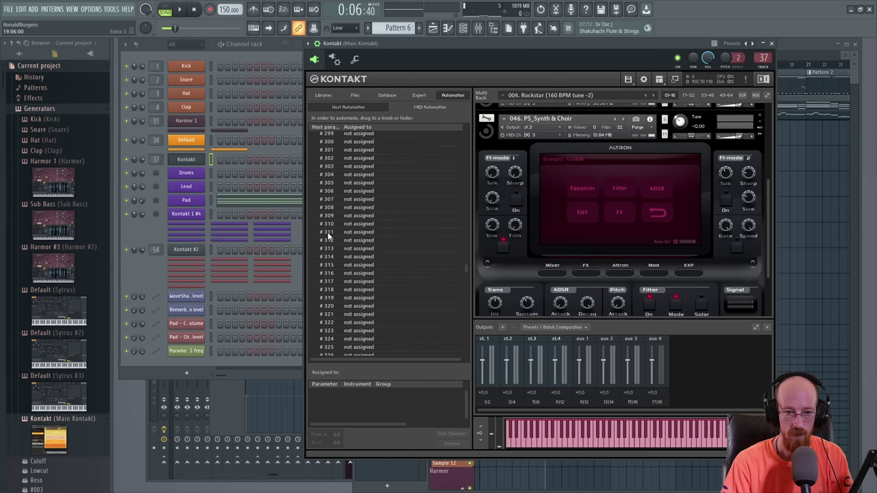
left_click_drag(328, 236, 415, 241)
left_click_drag(742, 141, 740, 138)
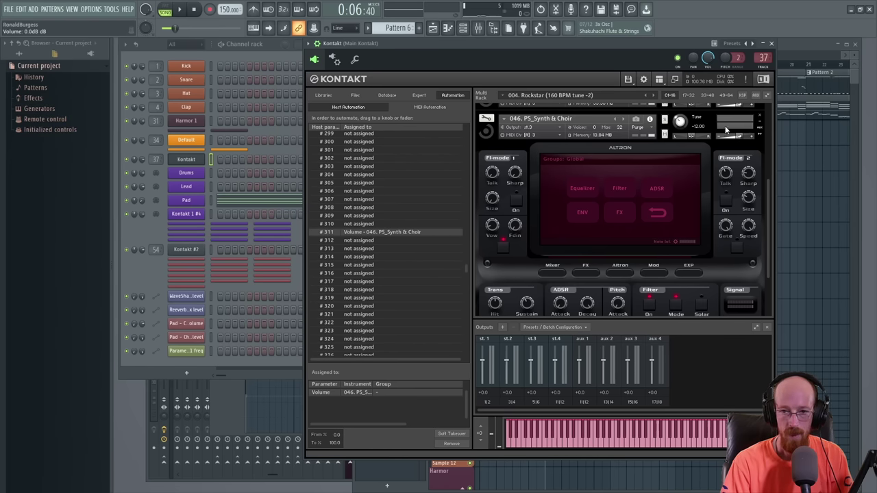
- Browse the Kontakt channel's parameters and create an automation clip for the newly assigned Volume parameter
left_click(309, 43)
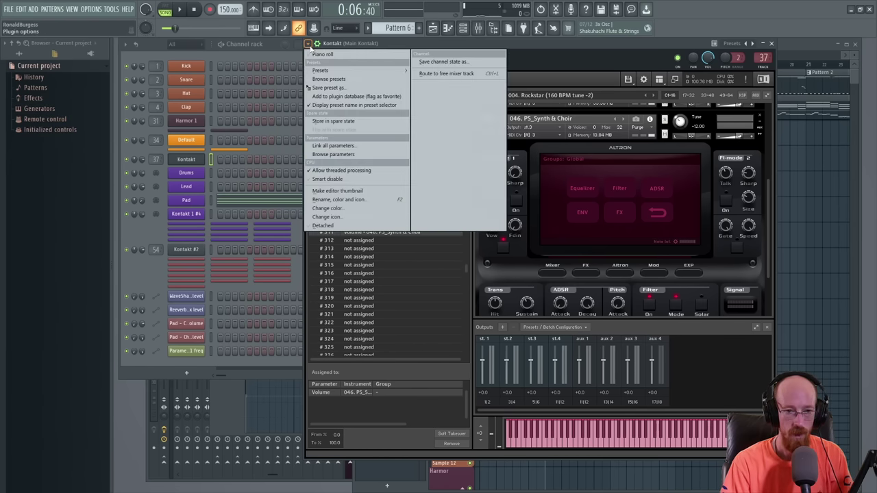
left_click(344, 155)
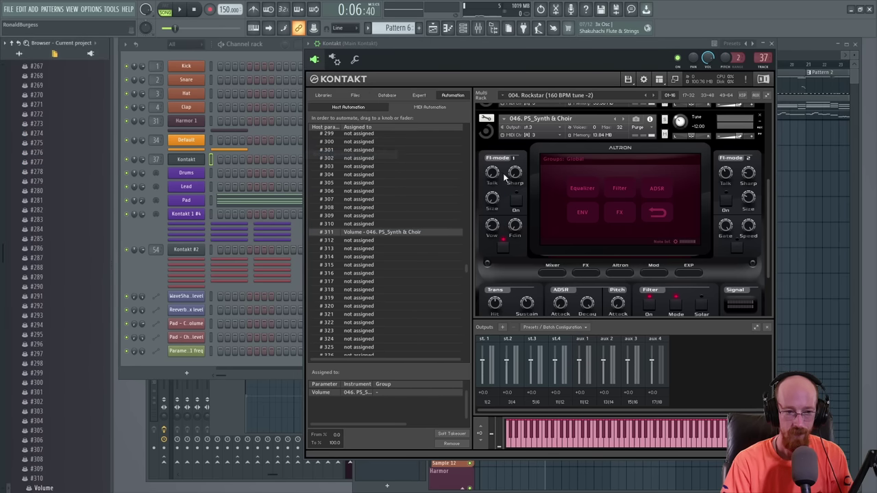
left_click(41, 488)
mouse_move(86, 448)
left_mouse_down()
mouse_move(86, 425)
mouse_move(86, 461)
mouse_move(85, 435)
left_mouse_up()
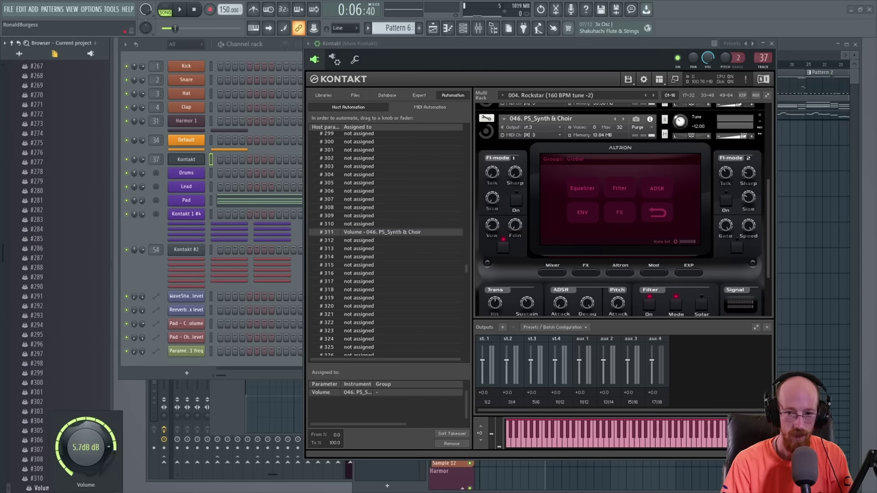
right_click(51, 488)
left_click(87, 403)
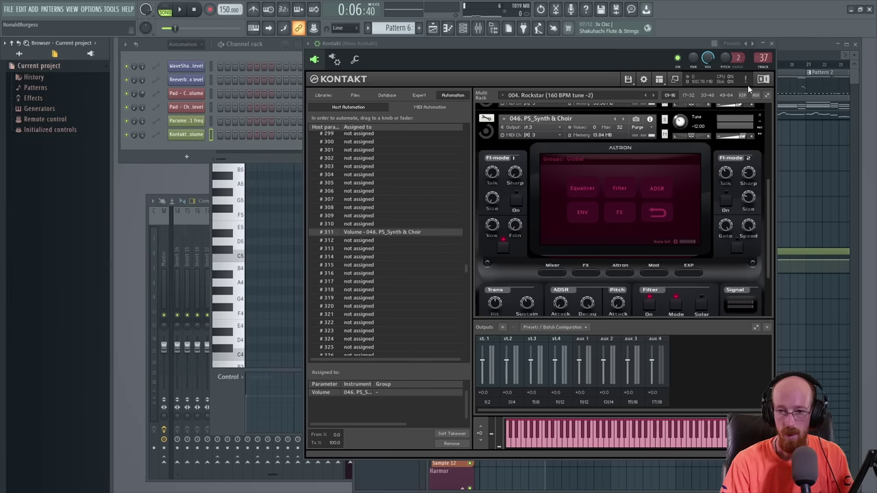
- Shape the Kontakt - Volume automation to stay at zero until bar 9 and rise to a point at bar 17
left_click(802, 43)
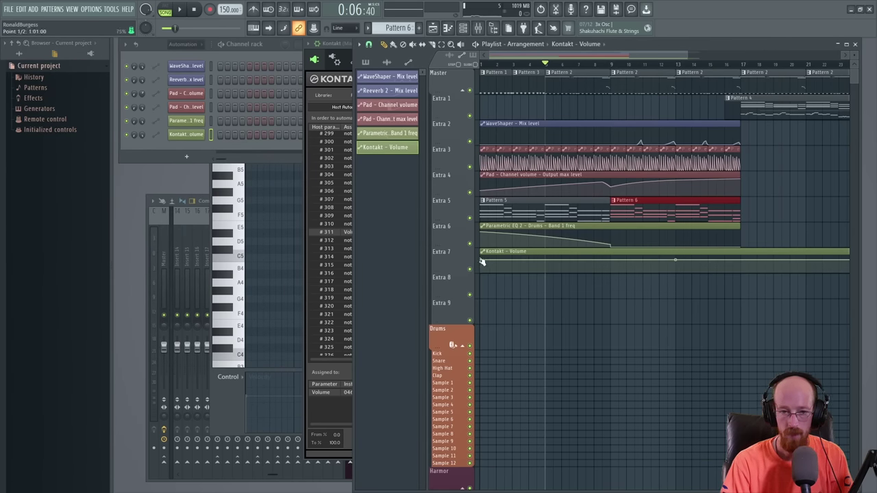
left_click_drag(480, 260, 478, 303)
right_click(610, 271)
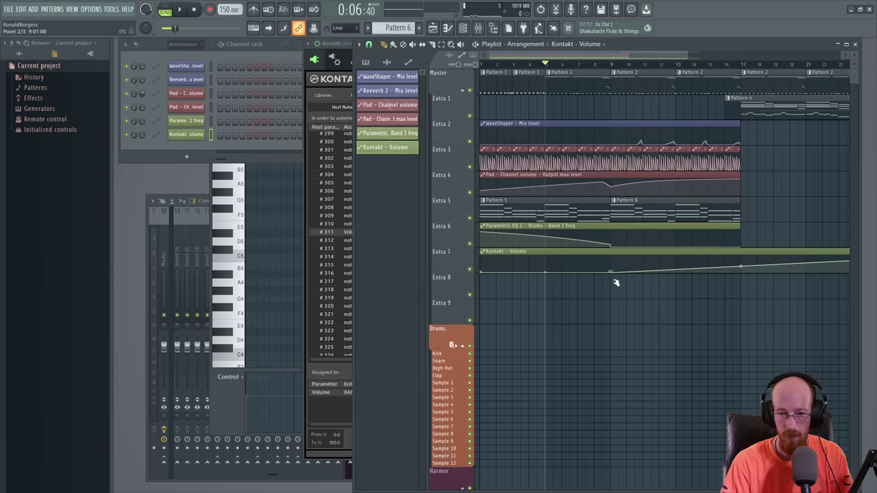
right_click(742, 259)
scroll(747, 267, "down", 2)
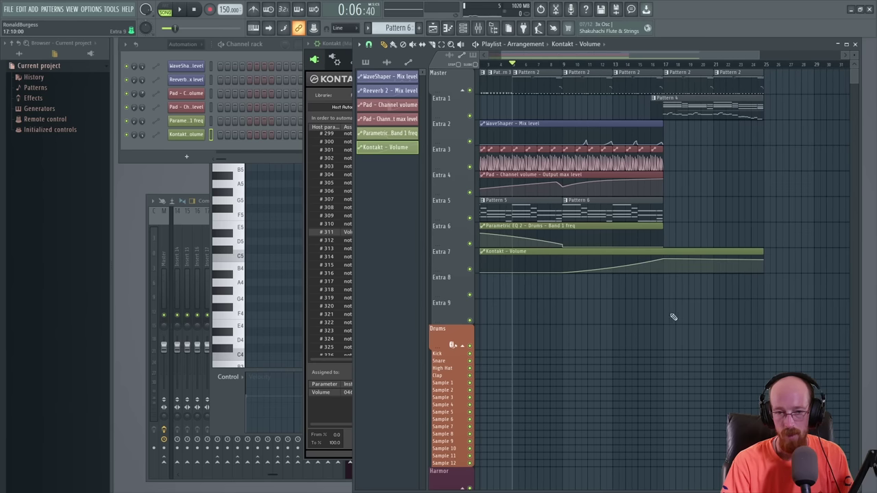
- Review the Kontakt host automation assignments and the instruments in the multi rack, and return to the playlist
left_click(306, 374)
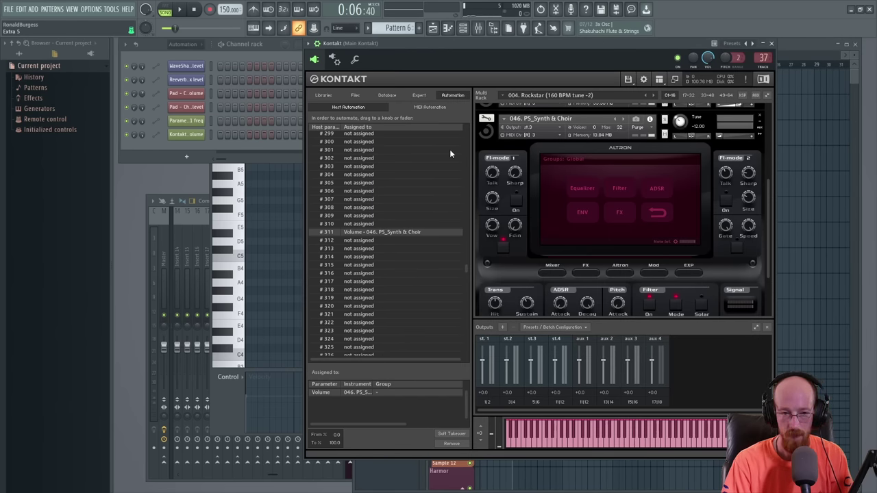
mouse_move(465, 269)
left_mouse_down()
mouse_move(464, 237)
mouse_move(469, 267)
left_mouse_up()
left_click_drag(771, 207, 773, 112)
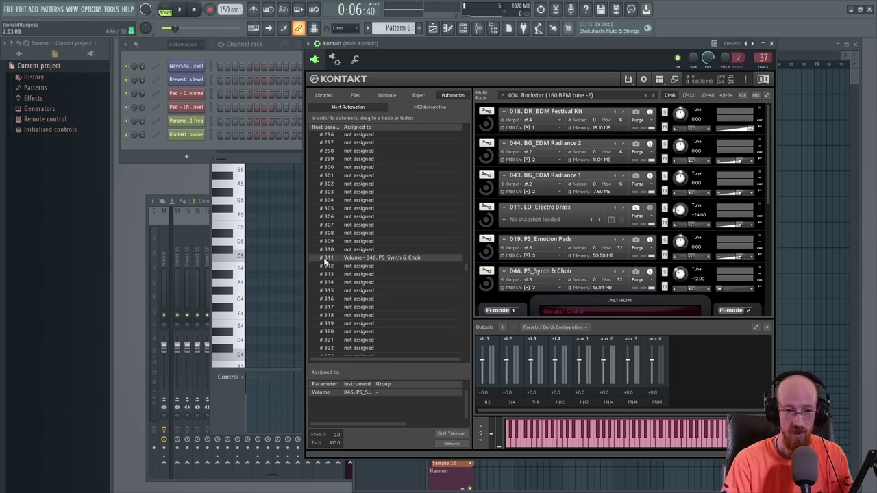
left_click_drag(769, 166, 769, 244)
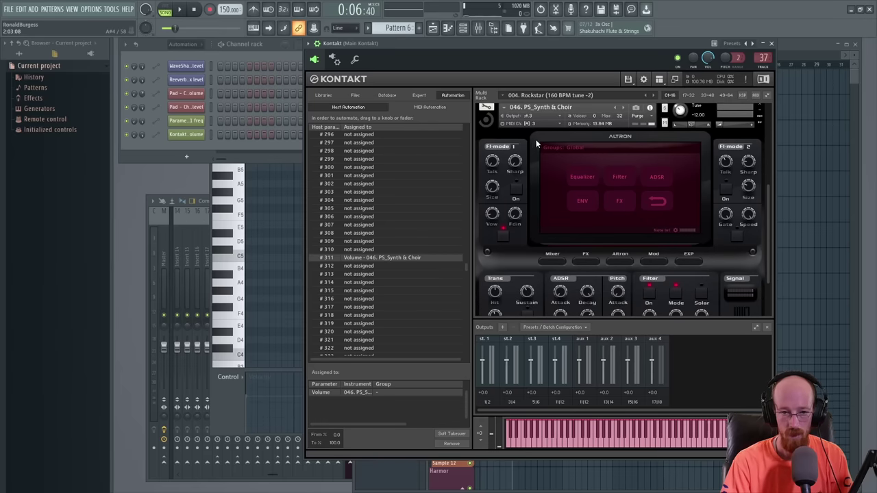
left_click(782, 50)
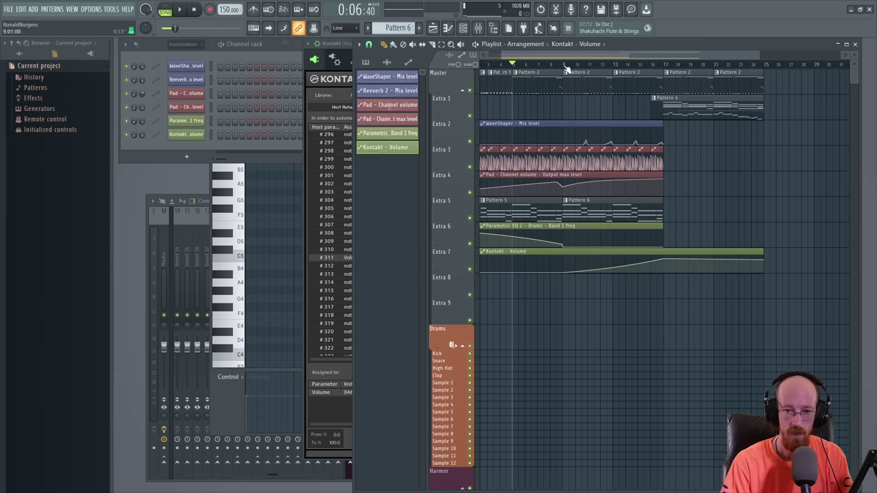
- Audition the arrangement and bend the Kontakt - Volume segment after bar 9 into a faster-rising curve
left_click(566, 68)
key("space")
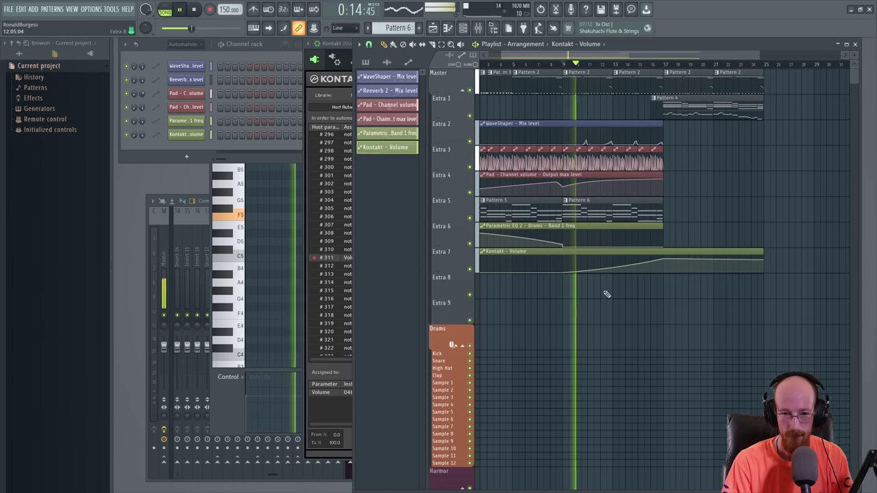
left_click(525, 65)
key("space")
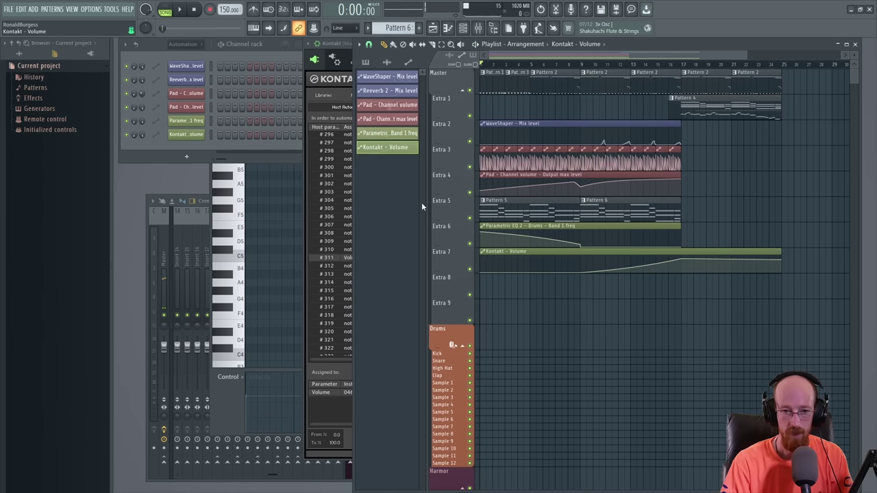
key("space")
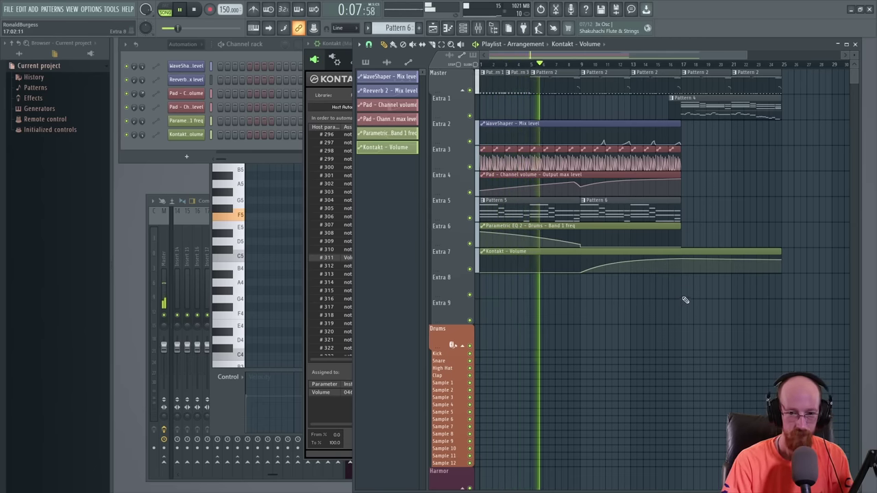
left_click_drag(677, 301, 646, 313)
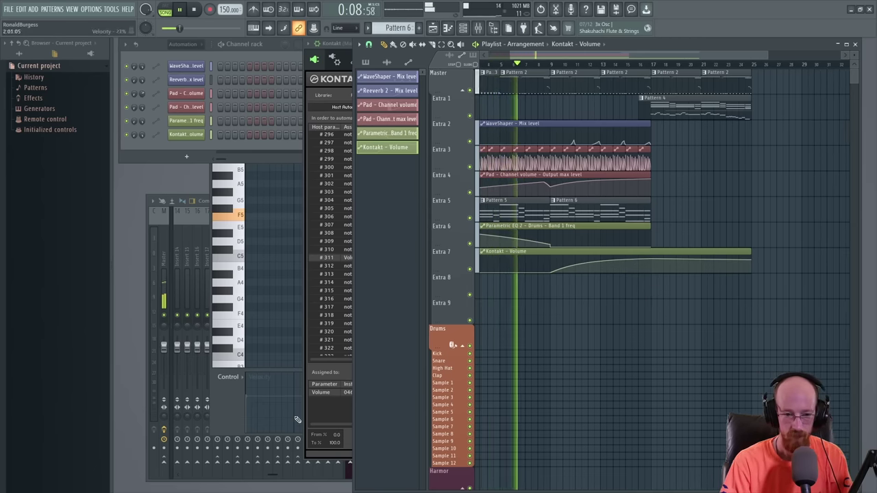
- Collapse the 046. PS_Synth & Choir interface in Kontakt during playback, check the rack levels and close the Kontakt window
left_click(307, 376)
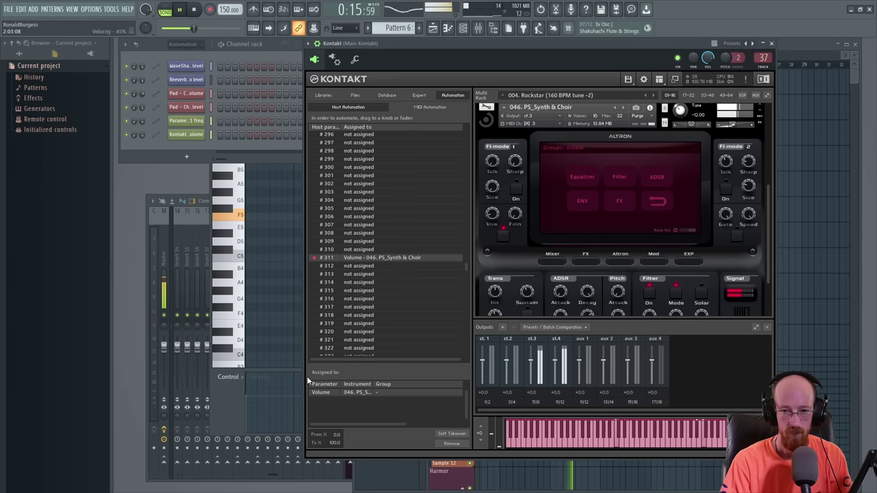
left_click(492, 122)
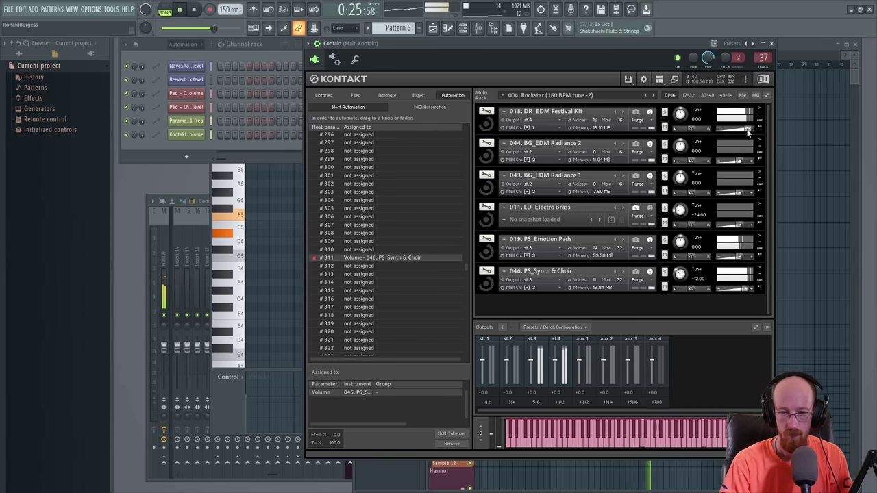
left_click(770, 43)
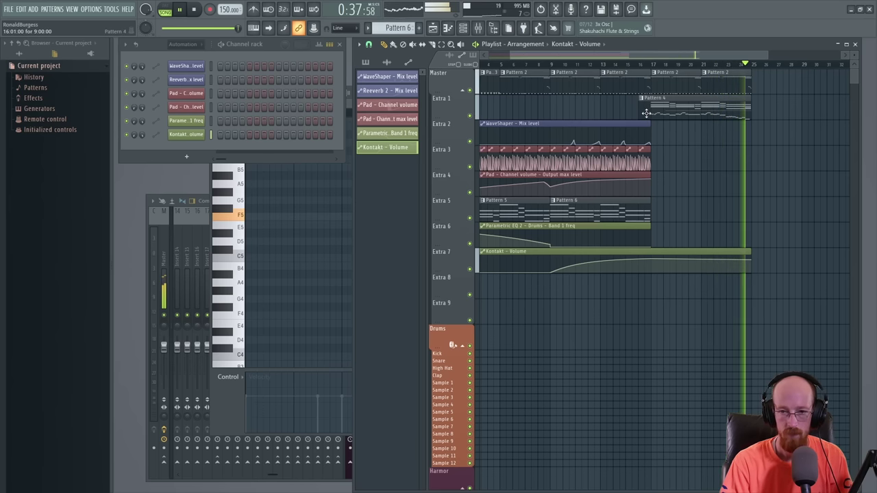
key("space")
- Select Pattern 4 and play the arrangement from bar 9 to check the drums
left_click(750, 68)
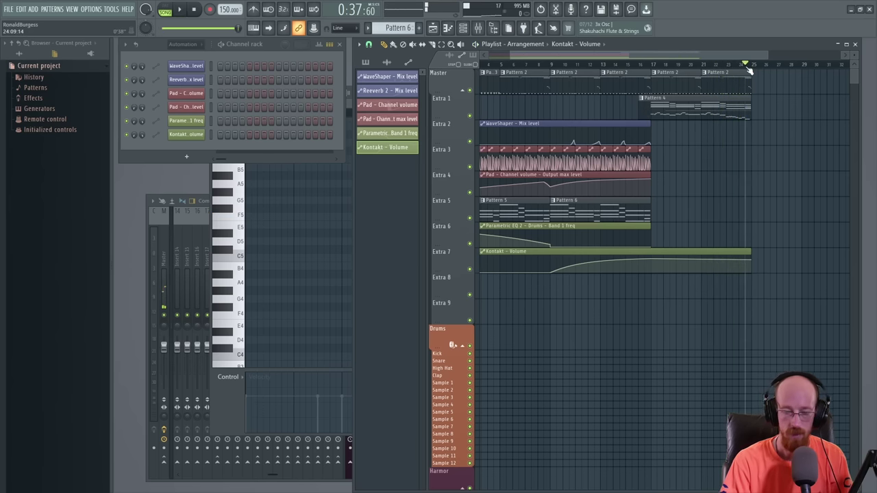
left_click(639, 65)
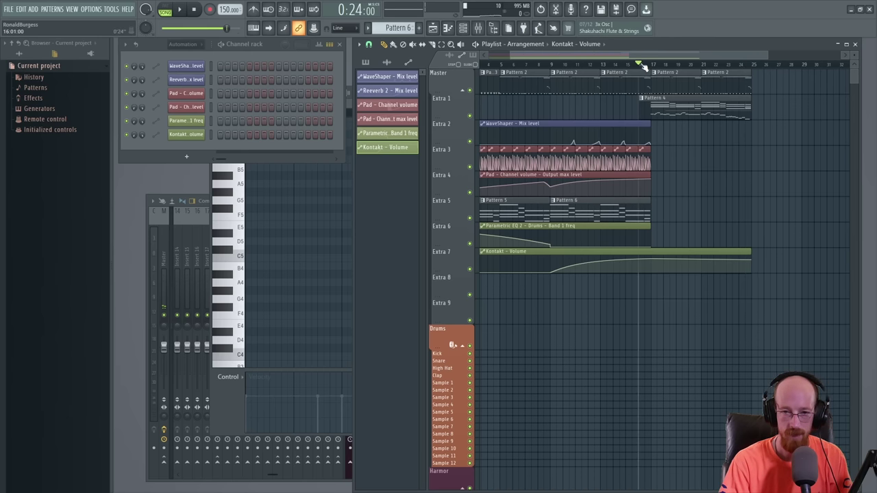
left_click(661, 118)
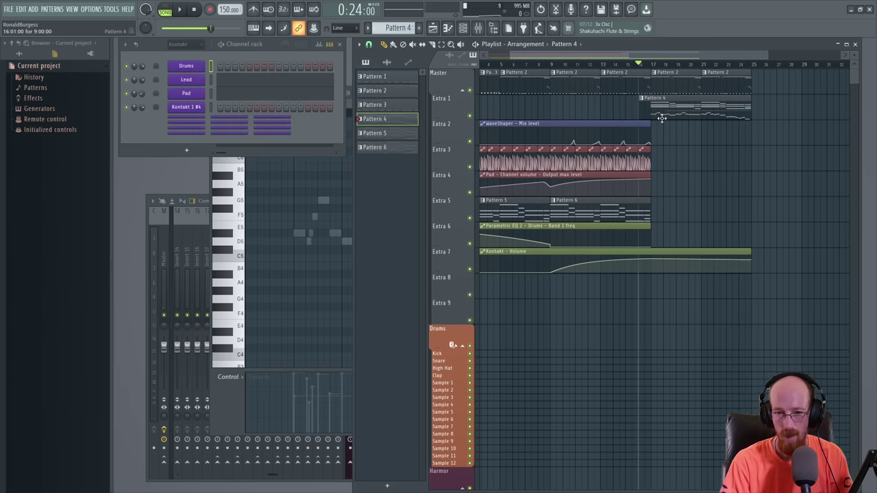
left_click(555, 68)
key("space")
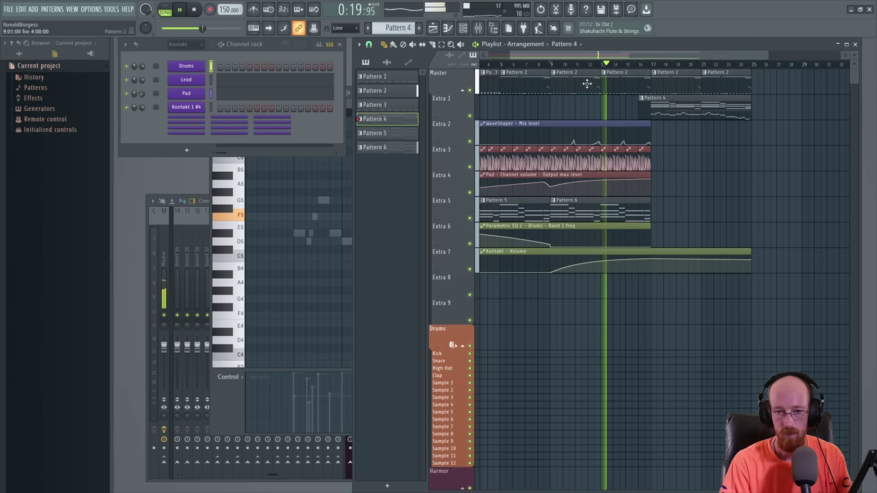
key("space")
- Make the Pattern 2 clip at bar 9 unique and erase the closing C4 to A3 fill notes from its Drums part
left_click(553, 74)
left_click(572, 132)
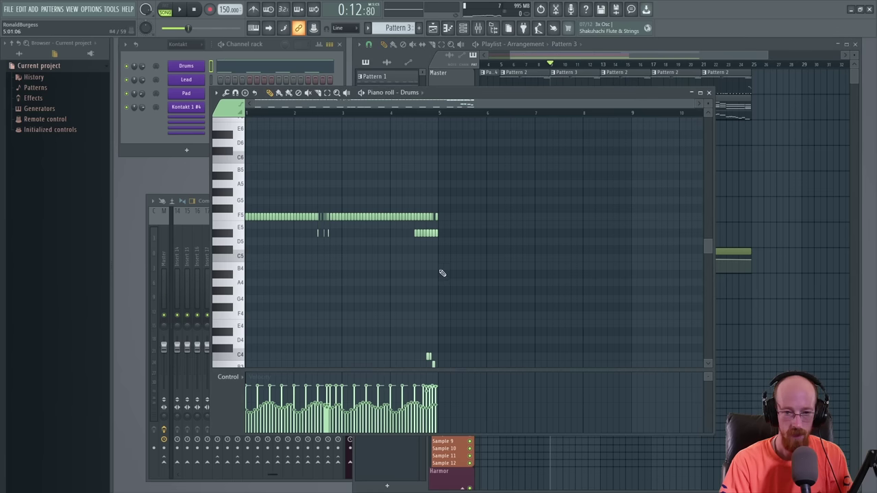
scroll(444, 276, "up", 3)
left_click_drag(480, 361, 470, 284)
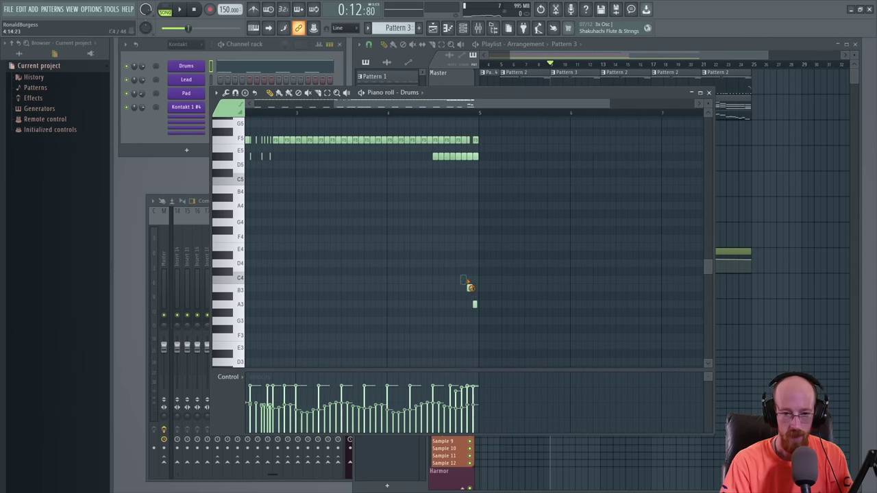
scroll(466, 281, "down", 3)
- Add four evenly spaced short F#3 notes at the end of bar 4 in the Drums part of Pattern 3
left_click(462, 272)
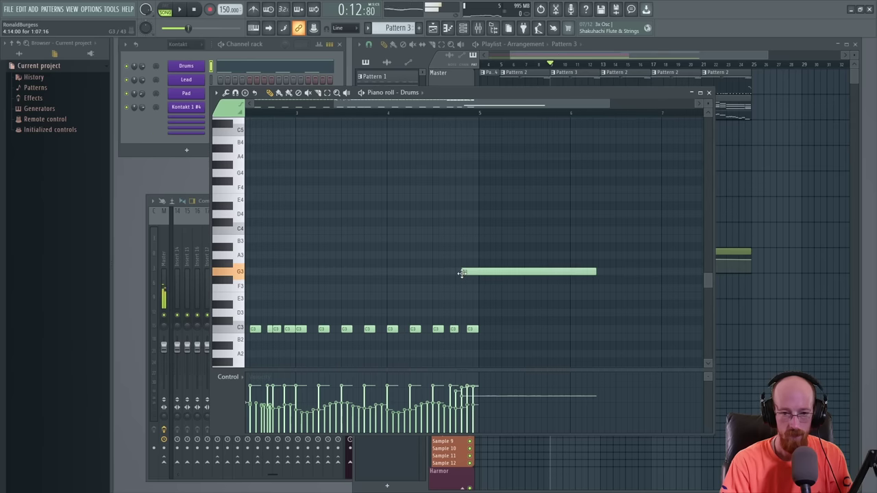
mouse_move(452, 273)
left_mouse_down()
mouse_move(457, 291)
mouse_move(457, 275)
left_mouse_up()
left_click_drag(589, 279, 476, 281)
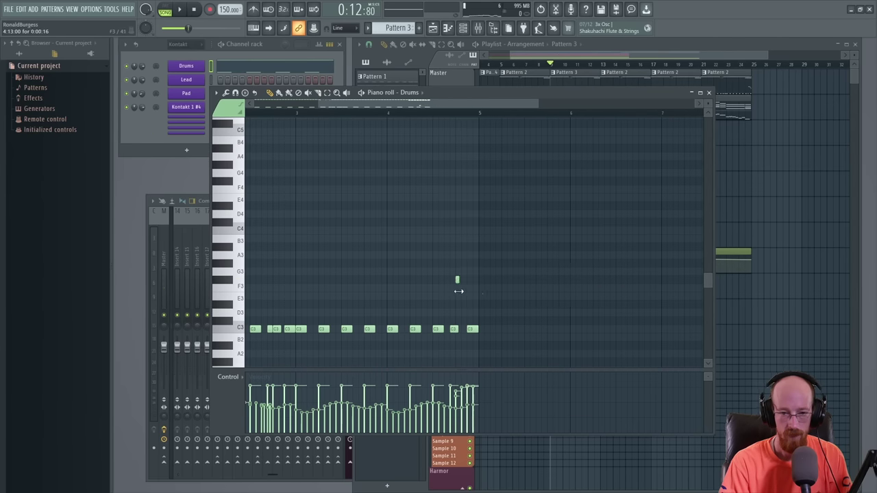
left_click(461, 280)
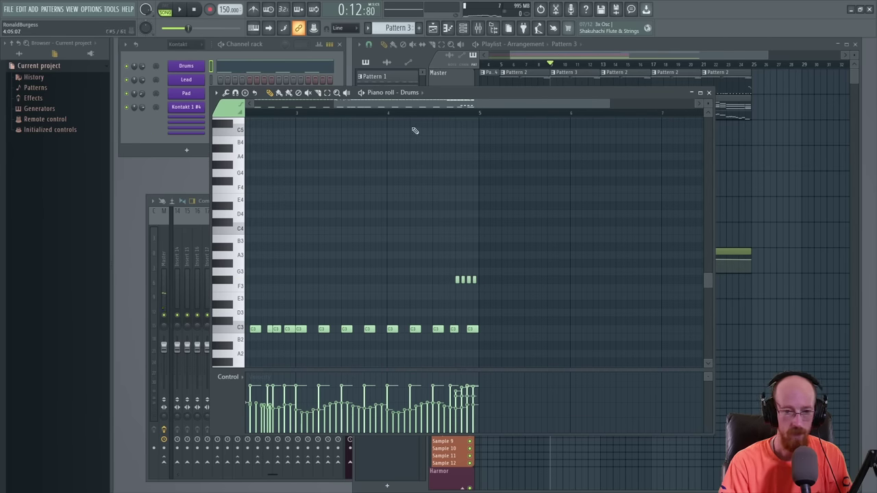
- Play back the revised drum fill, close the piano roll and move the playback position to the second half of bar 16
key("space")
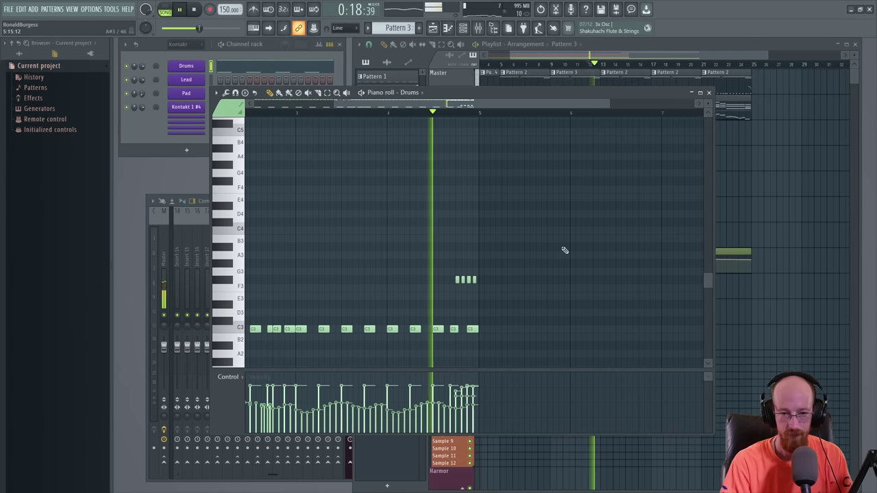
left_click(710, 92)
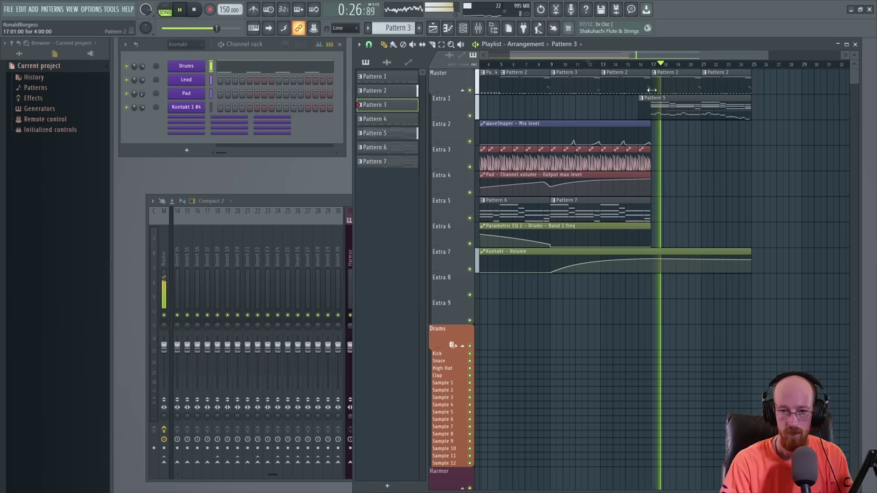
key("space")
left_click(646, 67)
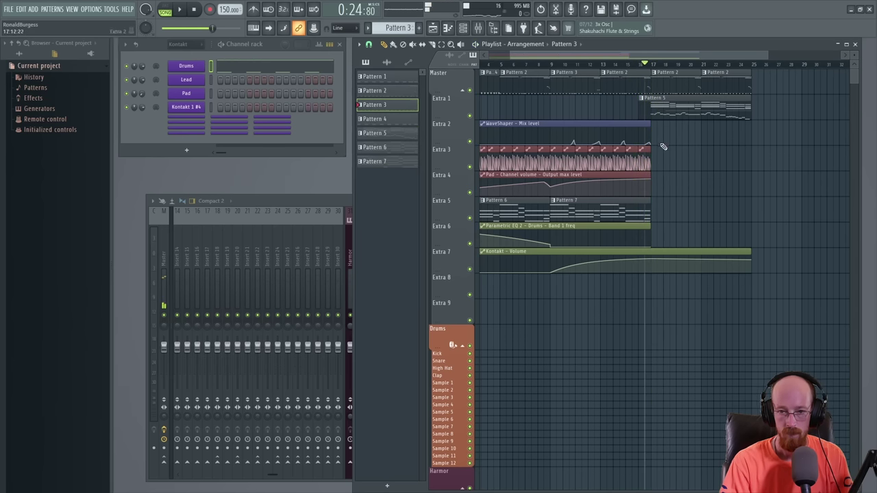
- Place another Pattern 7 clip on the Extra 5 track, starting at bar 17
key("space")
key("space")
left_click(617, 210, "ctrl")
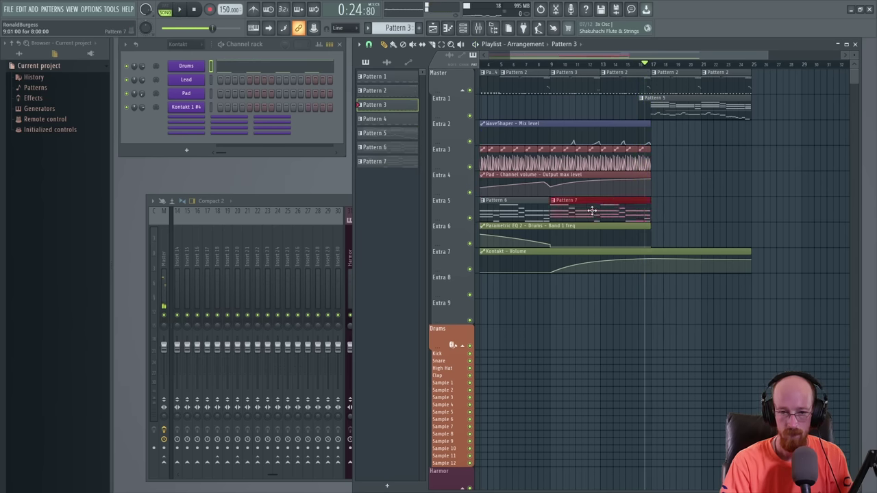
left_click_drag(592, 211, 693, 211)
- Show all channels in the channel rack and delete the Pattern 5 clip from the Extra 1 track
left_click(683, 106)
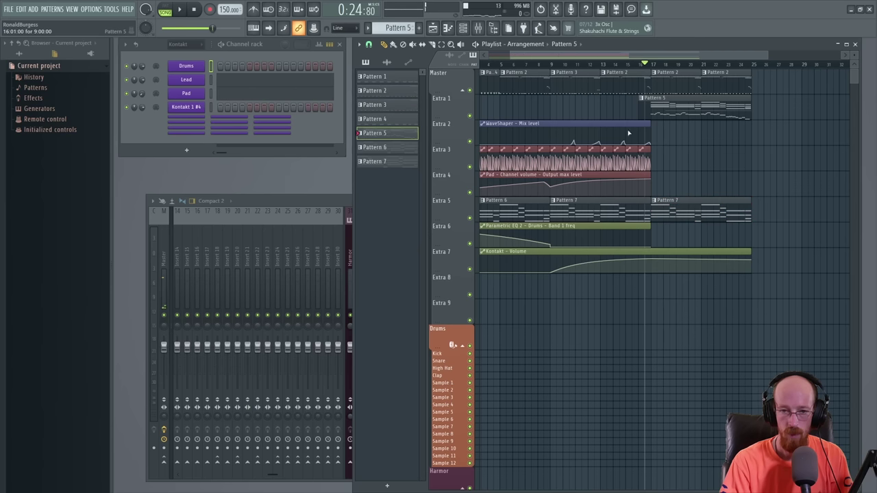
left_click(178, 44)
left_click(191, 96)
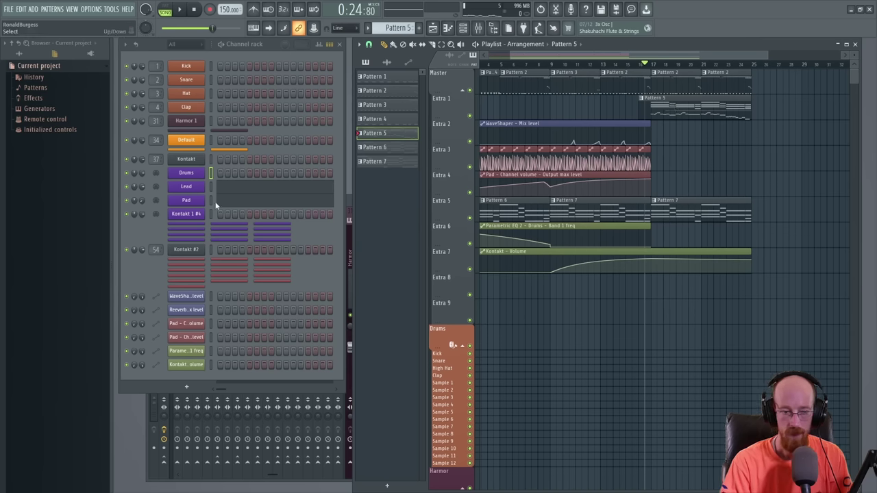
right_click(707, 114)
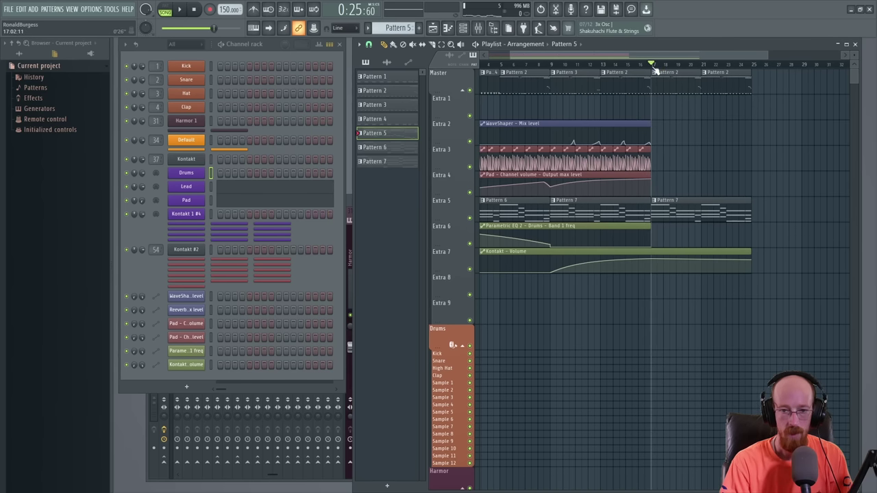
- Create Pattern 8 and draw a C3 note about half a bar long at the start of its Lead part
left_click(425, 30)
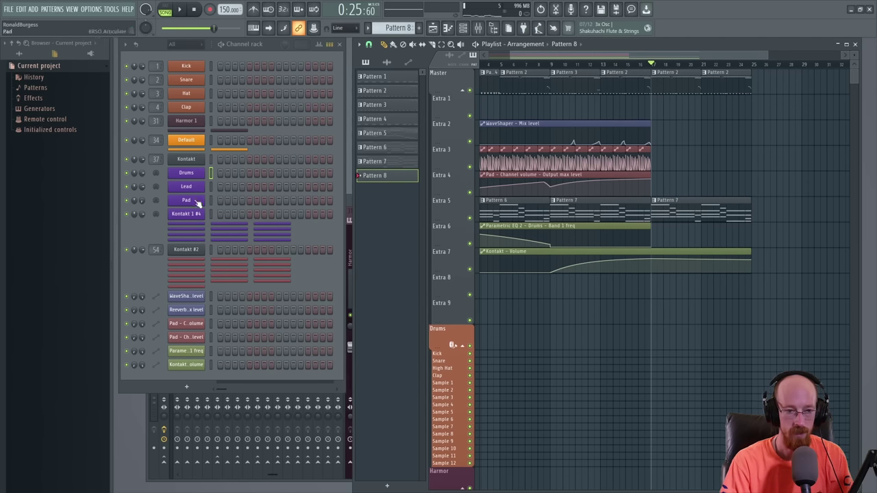
key("space")
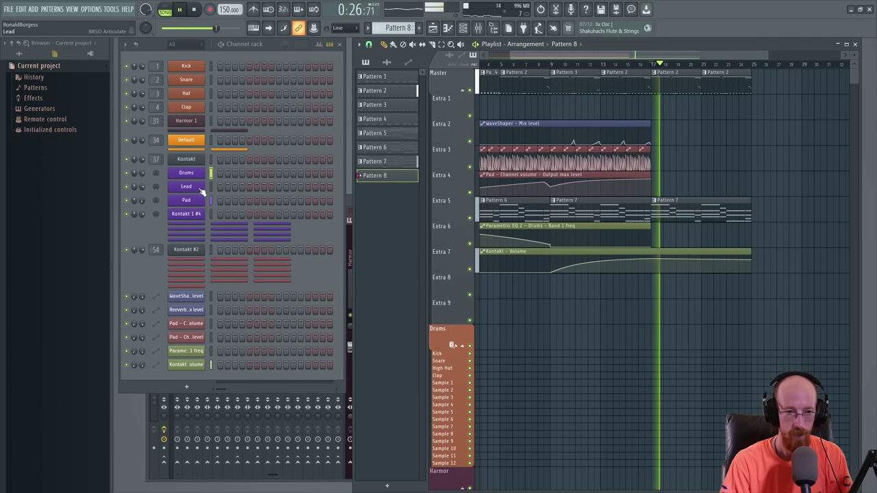
key("space")
right_click(196, 185)
left_click(223, 188)
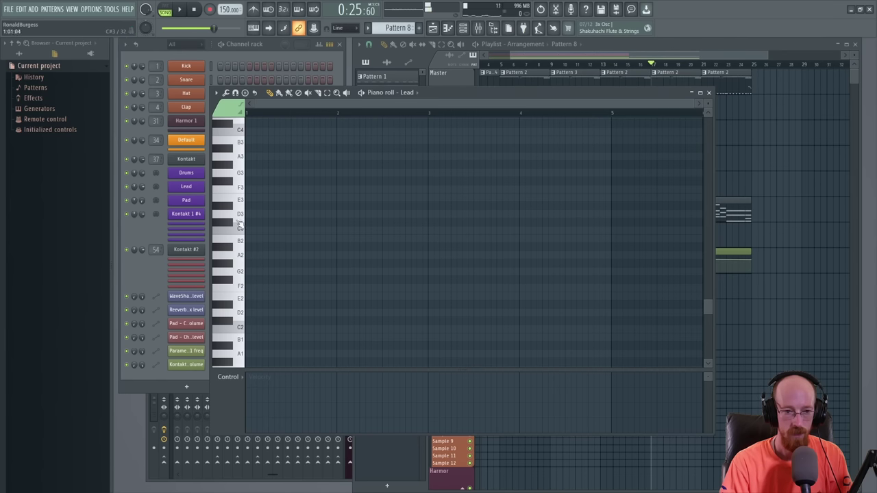
scroll(239, 226, "up", 3)
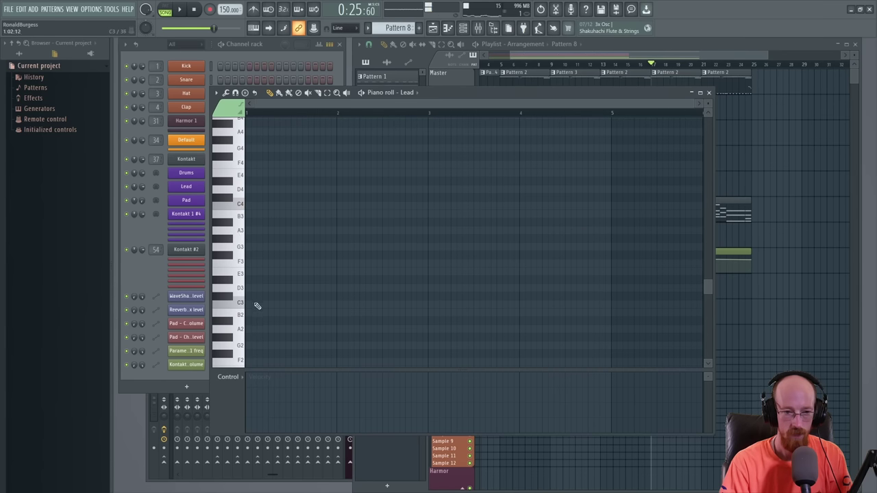
left_click(233, 305)
left_click_drag(250, 304, 291, 304)
- Place a Pattern 8 clip on the Extra 1 track at bar 17 and play the arrangement from there
key("space")
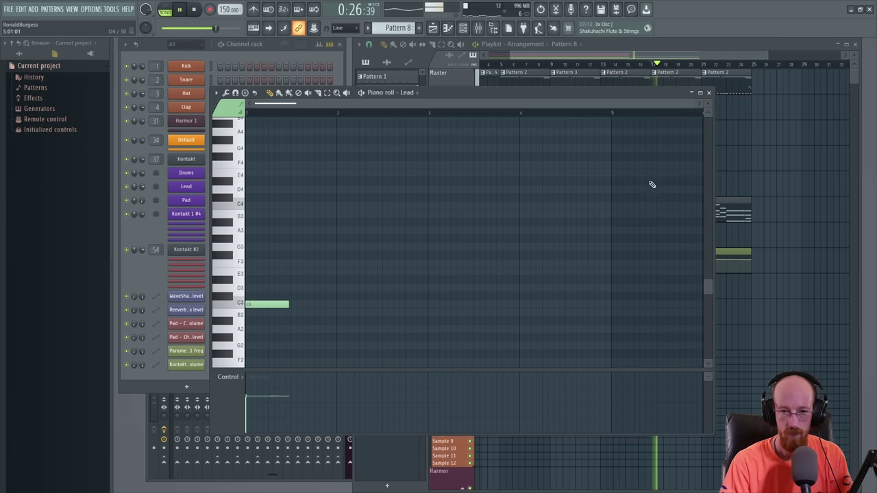
left_click(694, 46)
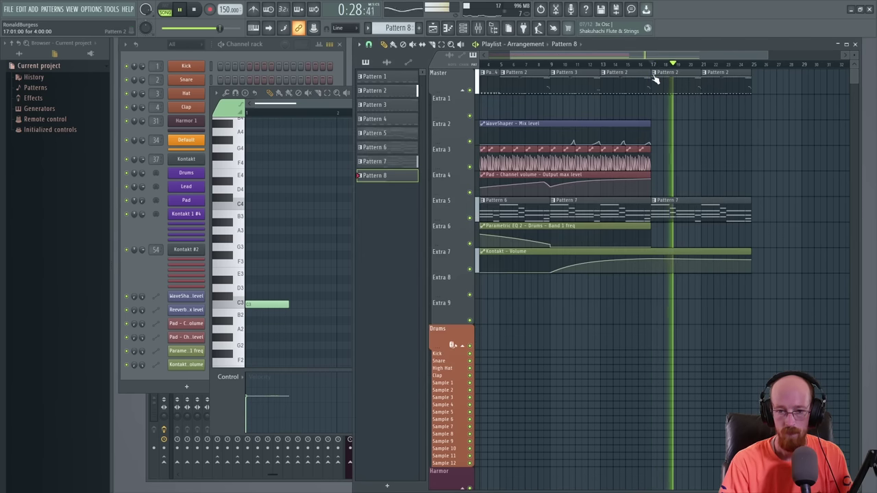
key("space")
- Raise the Pattern 8 Lead note two octaves to C5 and shorten it to about a third of a bar
key("space")
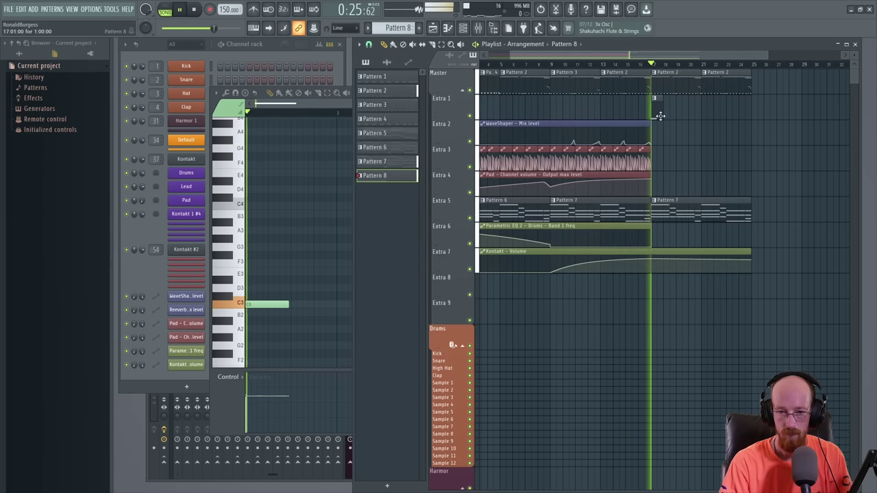
key("space")
left_click_drag(272, 304, 270, 213)
key("space")
key("space")
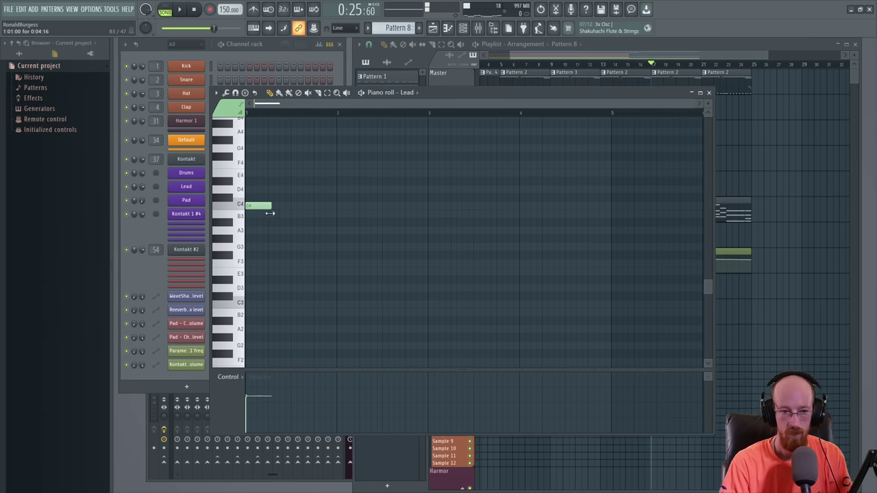
left_click(735, 52)
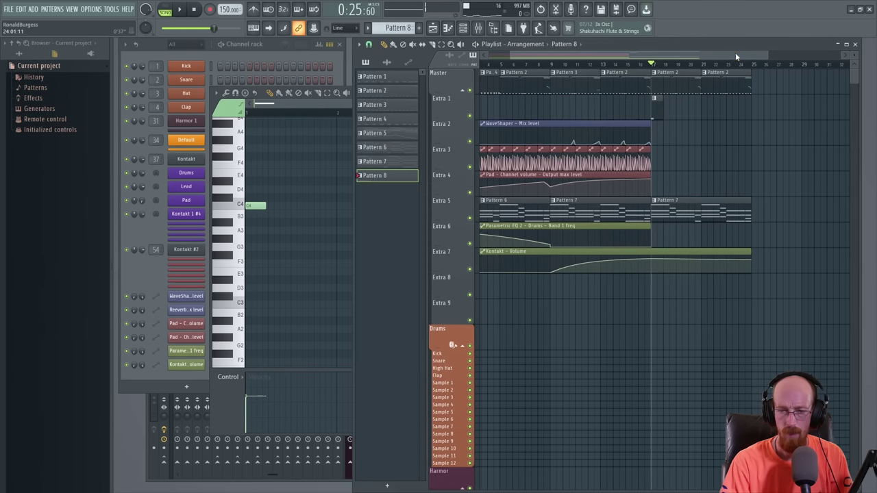
scroll(716, 137, "up", 6)
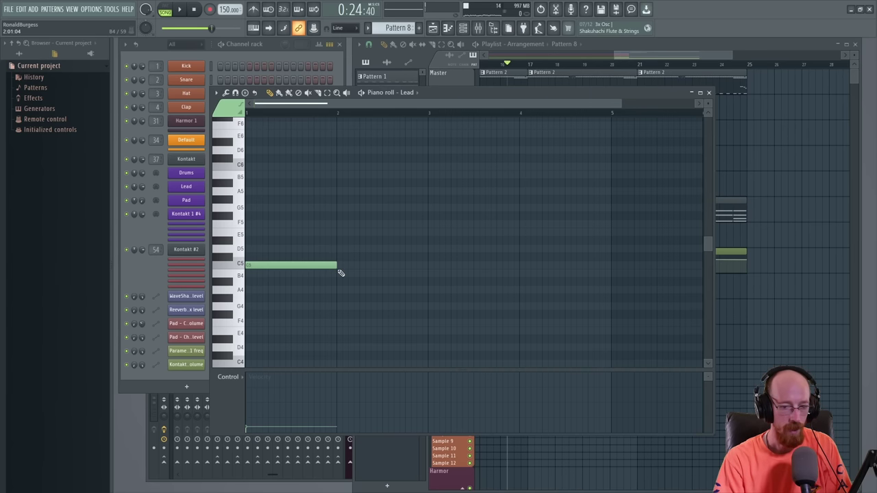
left_click_drag(340, 272, 274, 272)
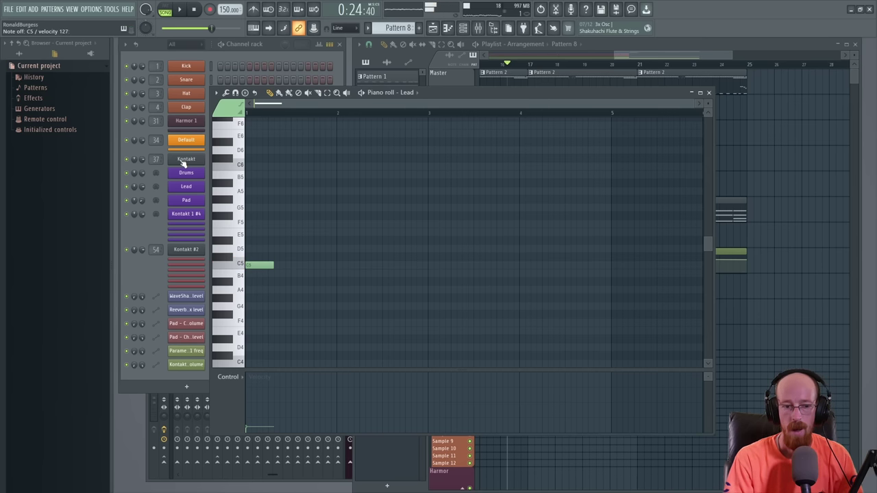
- Build a one-bar Lead motif: a quarter-bar opening C5, followed by C6, short C5, longer C5, C6 and closing C4 notes
scroll(267, 251, "up", 3)
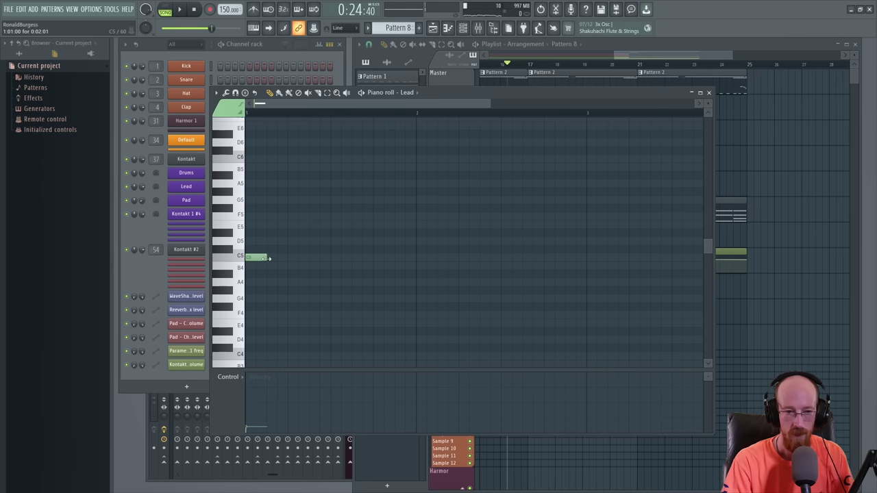
left_click(308, 159)
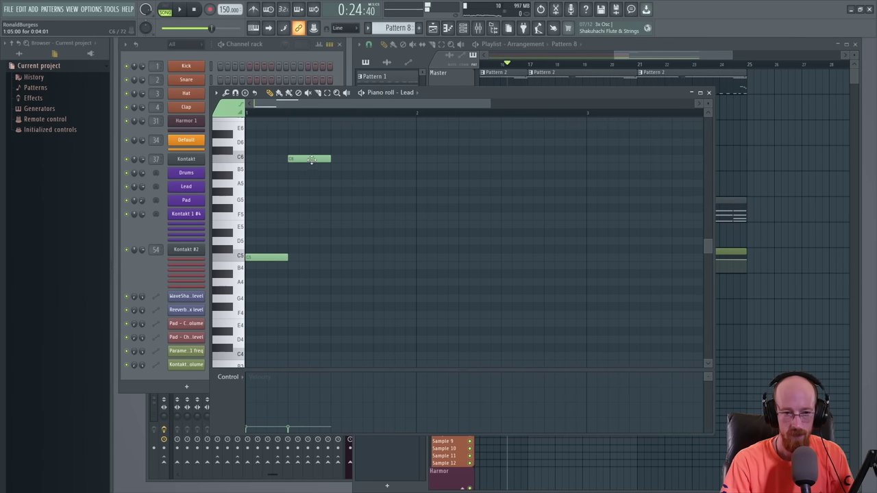
left_click_drag(341, 257, 332, 256)
left_click(346, 257)
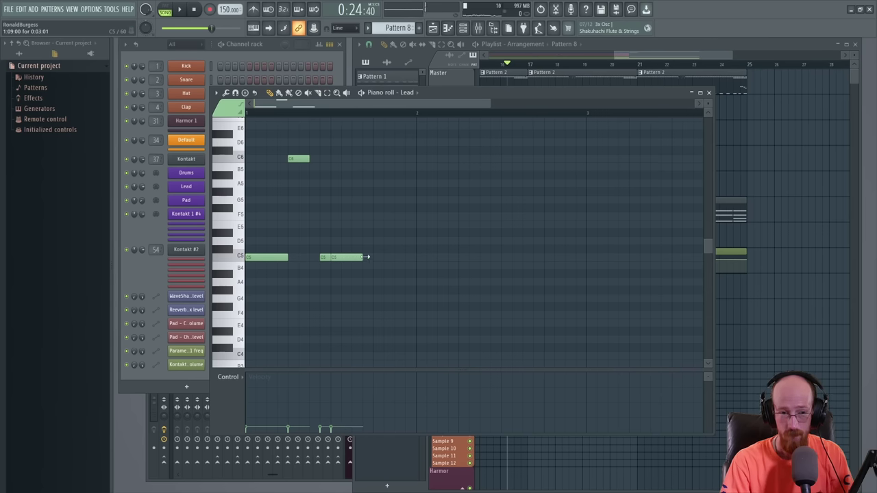
left_click(380, 162)
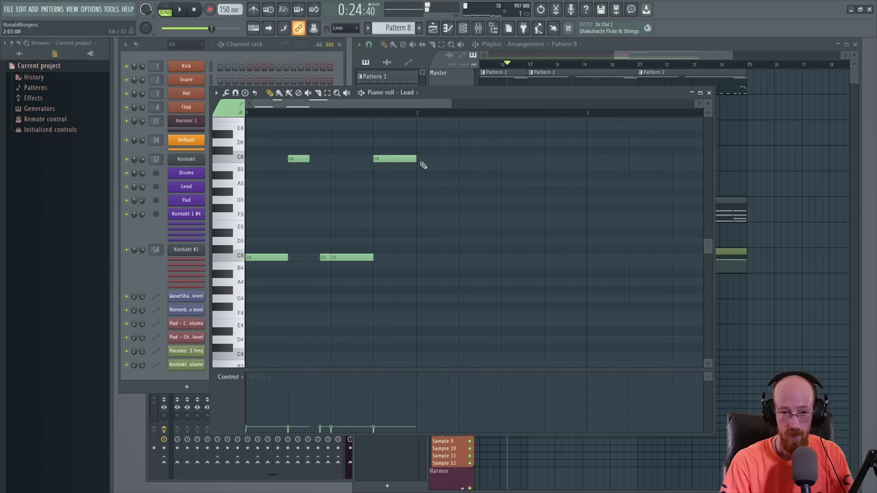
left_click(405, 355)
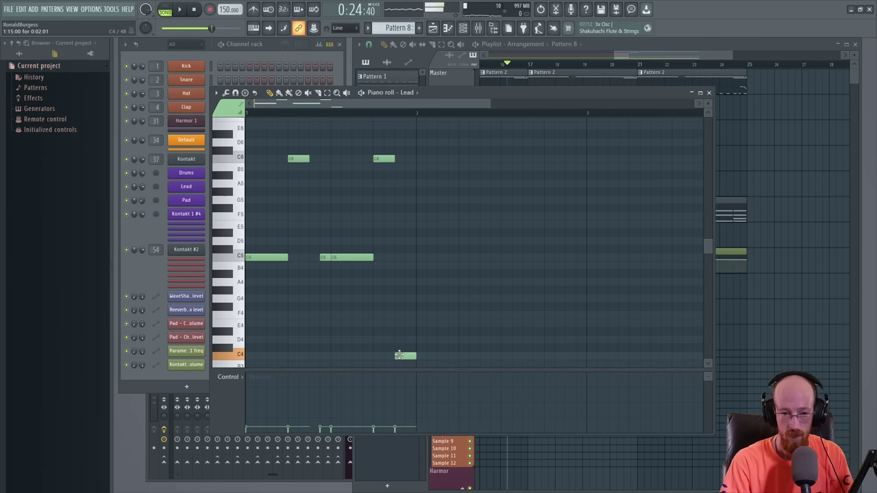
- Raise the velocities of the first C6 and last C5 Lead notes, and switch playback to pattern mode
left_click_drag(261, 144, 350, 214)
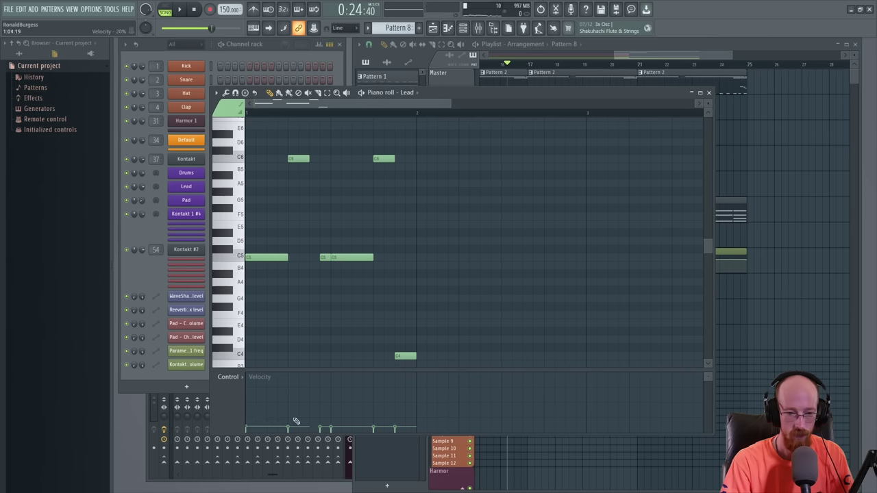
key("space")
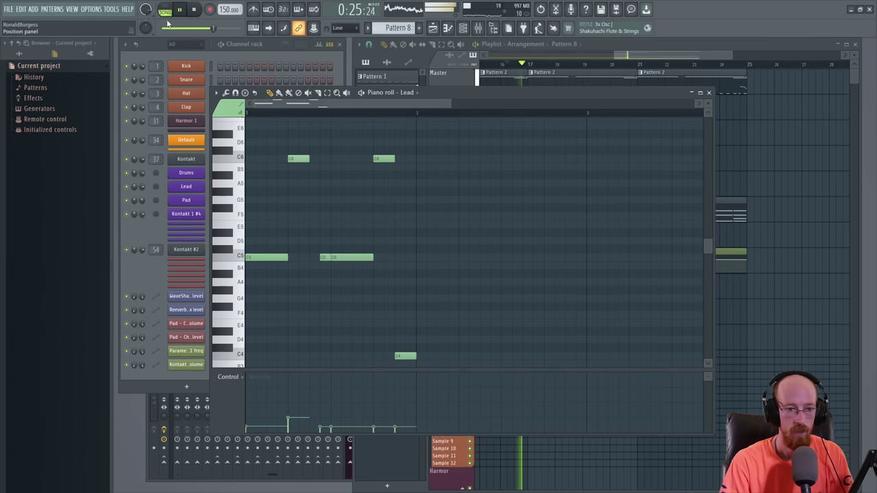
key("l")
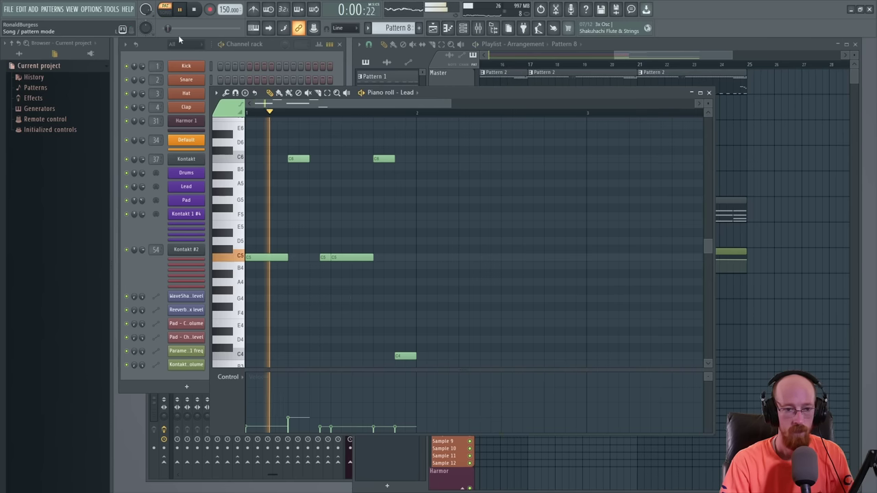
left_click(334, 419)
- Trim the short C5 note and shift the last C5 later, shortening it to end where the second C6 starts
key("space")
left_click_drag(322, 248, 333, 261)
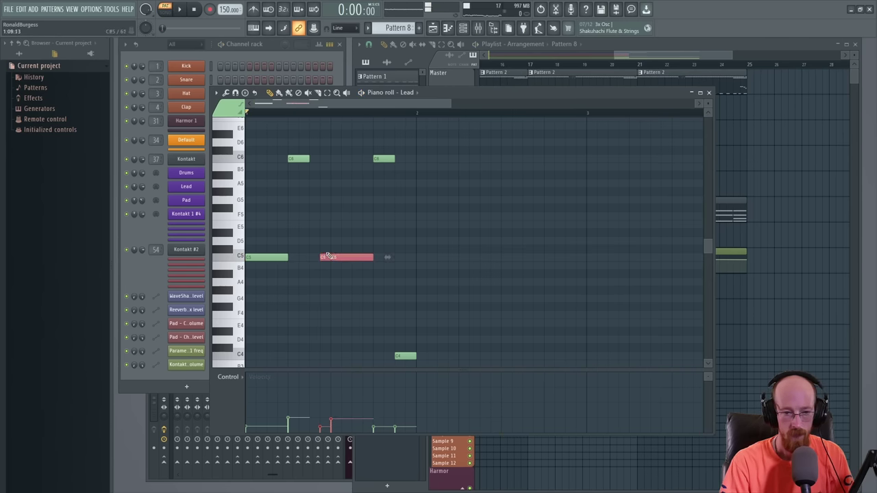
left_click(327, 256)
key("space")
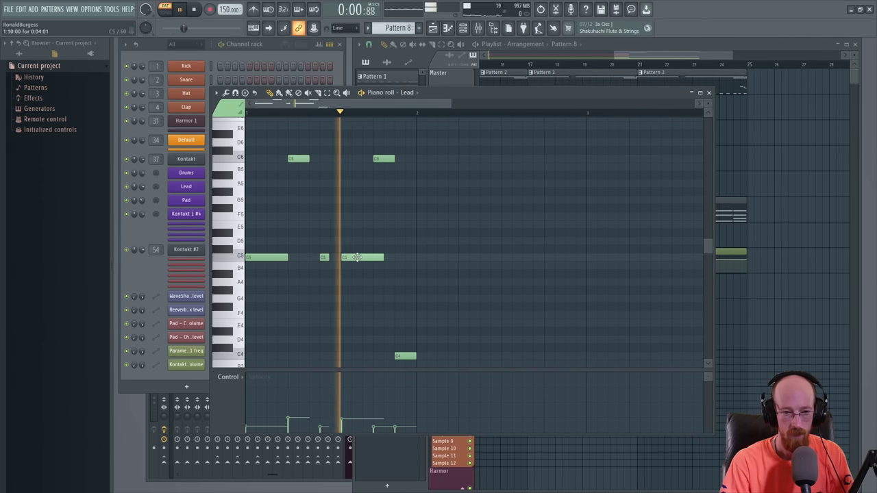
left_click_drag(344, 259, 374, 259)
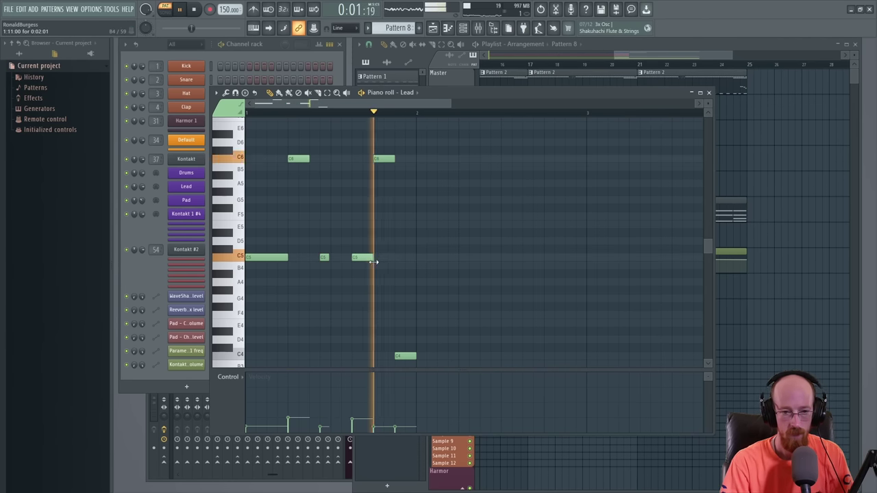
- Raise the closing C4 note's velocity to about 82% while the pattern loops
left_click(395, 403)
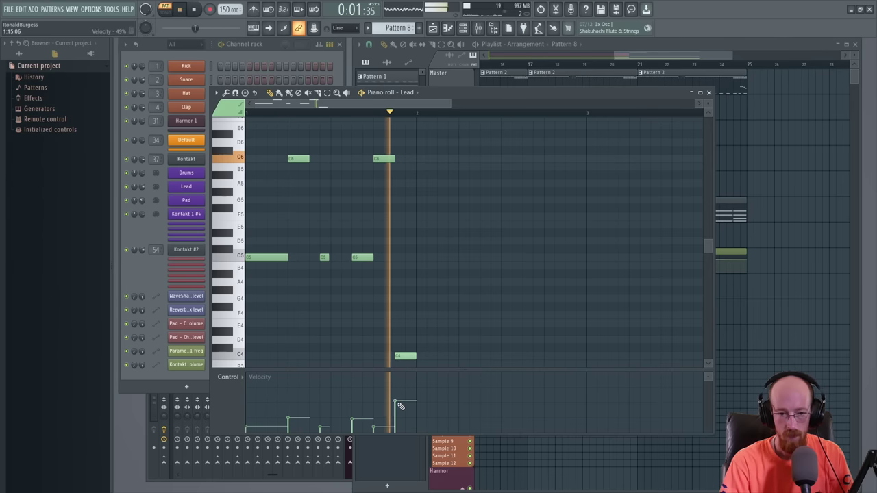
left_click_drag(396, 406, 398, 386)
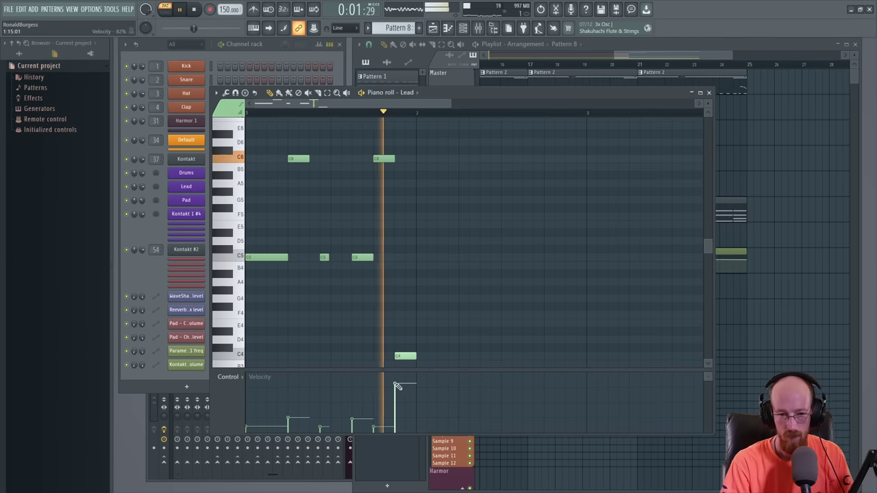
key("space")
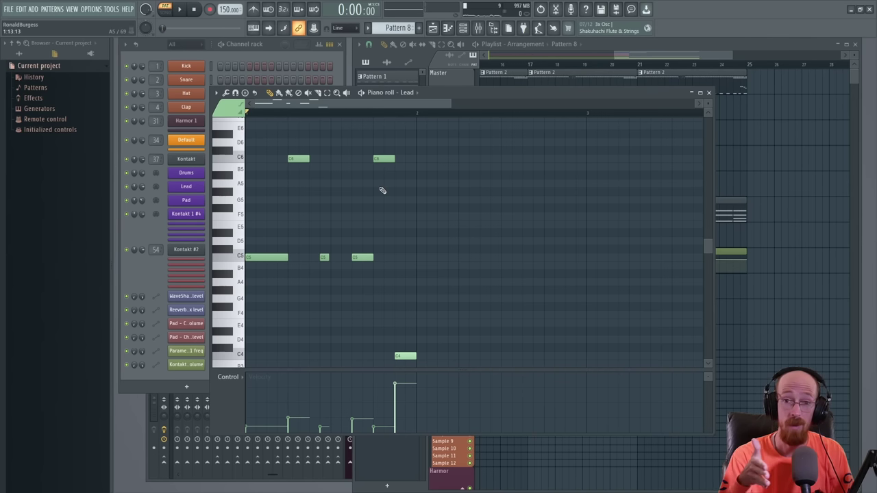
- Audition the motif from just past mid-bar, slightly shorten the second C6 and lower the closing C4's velocity to just under half
left_click(341, 114)
key("space")
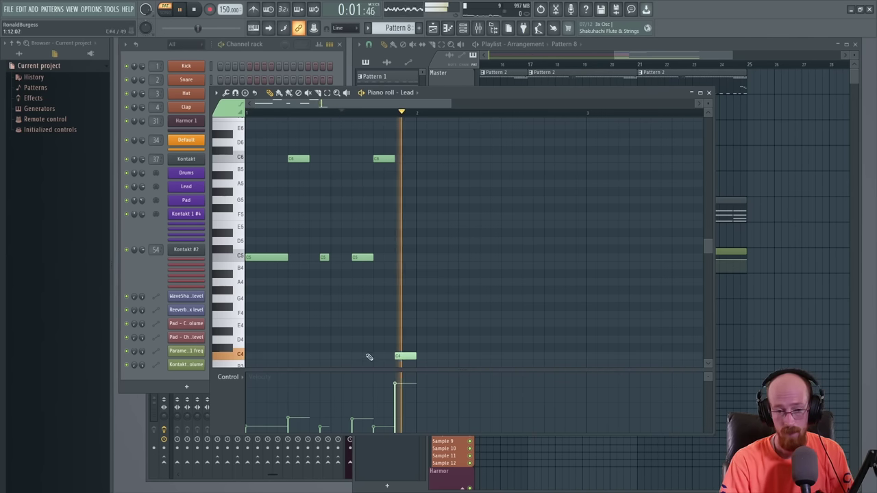
key("space")
left_click(357, 394)
key("space")
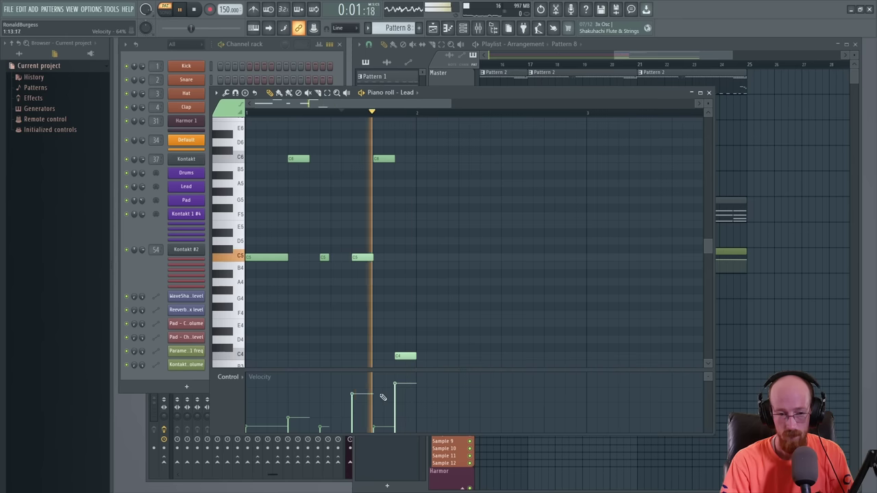
left_click_drag(352, 397, 357, 421)
key("space")
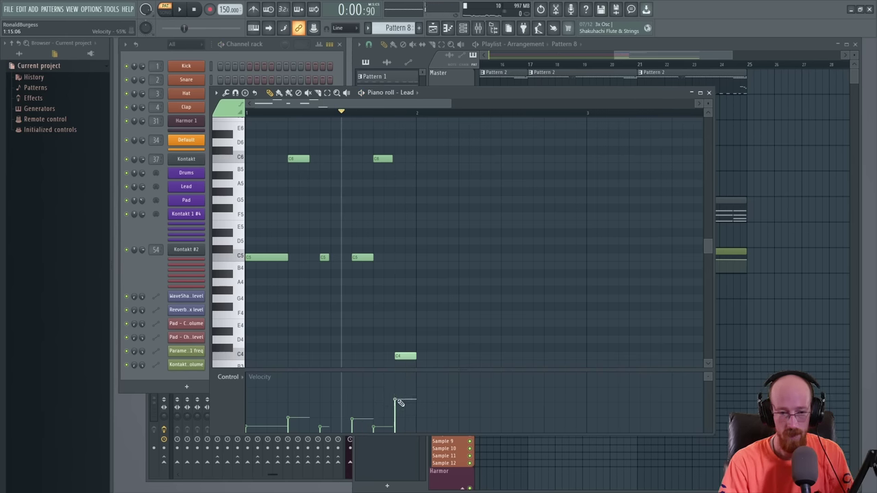
key("space")
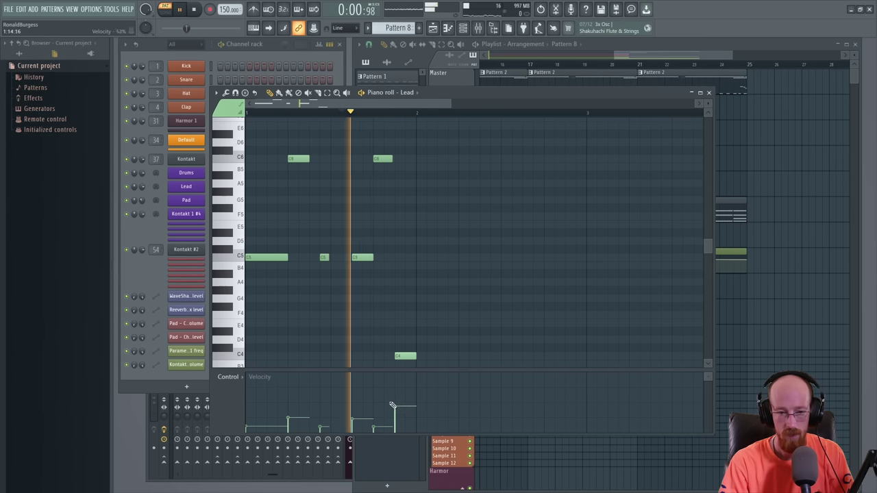
key("space")
- Duplicate the whole one-bar Lead motif into bar 2 of Pattern 8
scroll(294, 198, "down", 3)
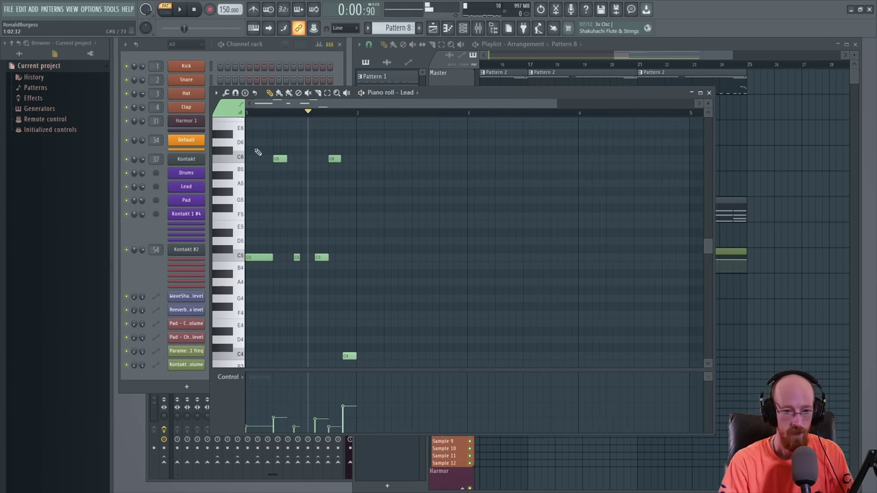
left_click_drag(254, 139, 376, 369)
key("ctrl+b")
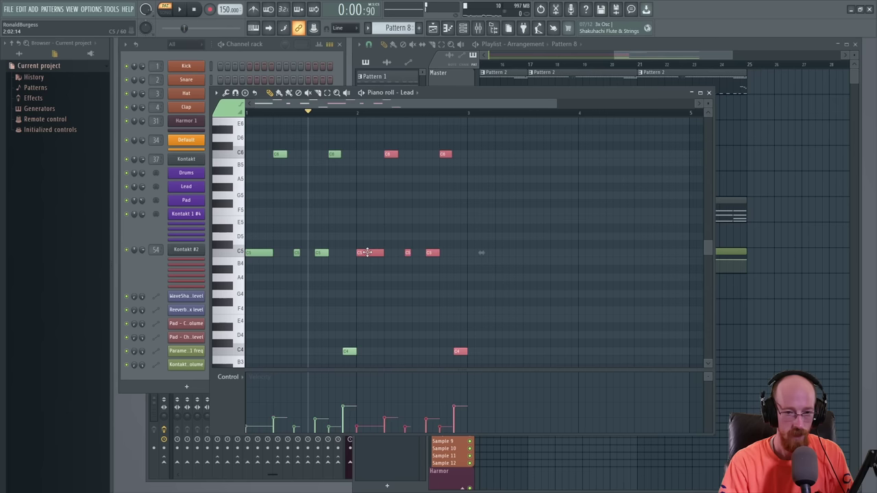
- Audition the two-bar lead, then raise bar 2's last C5 velocity to match the closing C4 and shorten that C5 slightly
key("space")
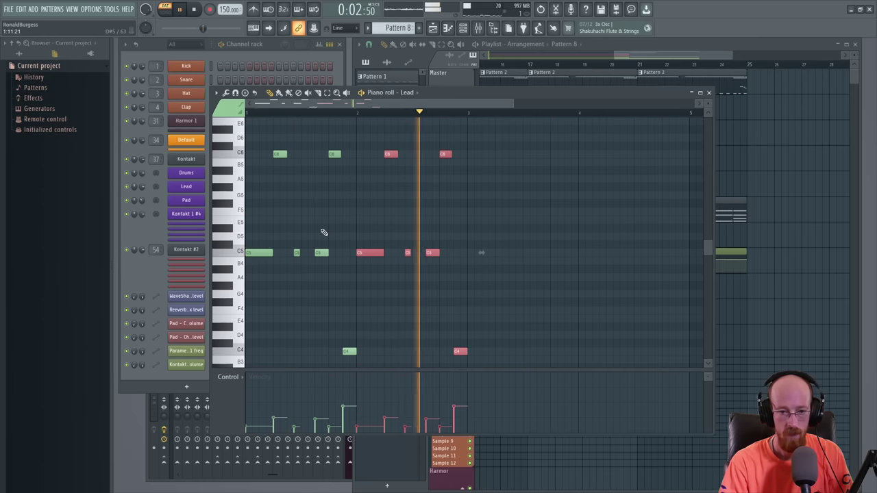
key("space")
left_click(425, 261)
left_click_drag(431, 254, 431, 253)
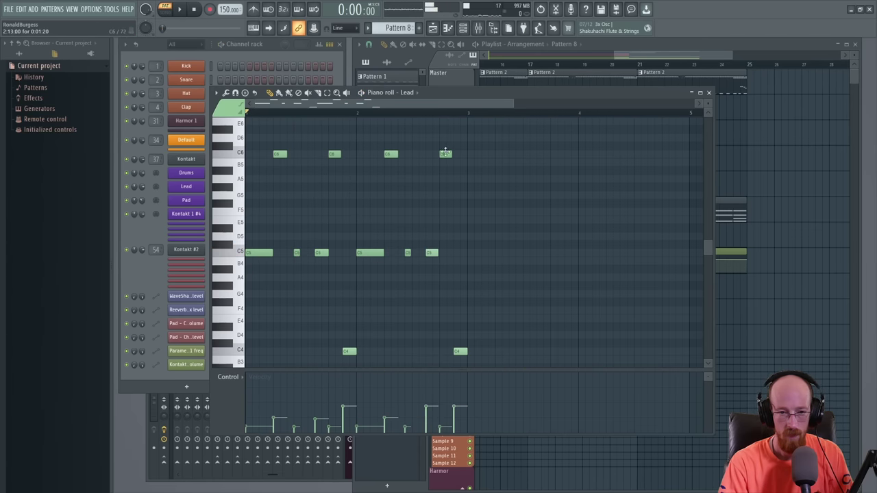
- Move bar 2's last C6 down to G#4 and its closing C4 up to G4, then audition the phrase
left_click_drag(446, 152, 445, 286)
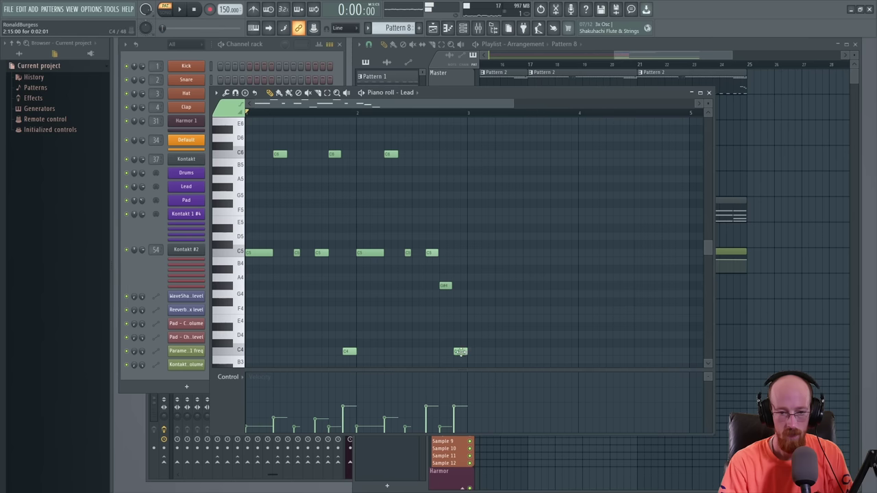
left_click_drag(460, 351, 461, 294)
key("space")
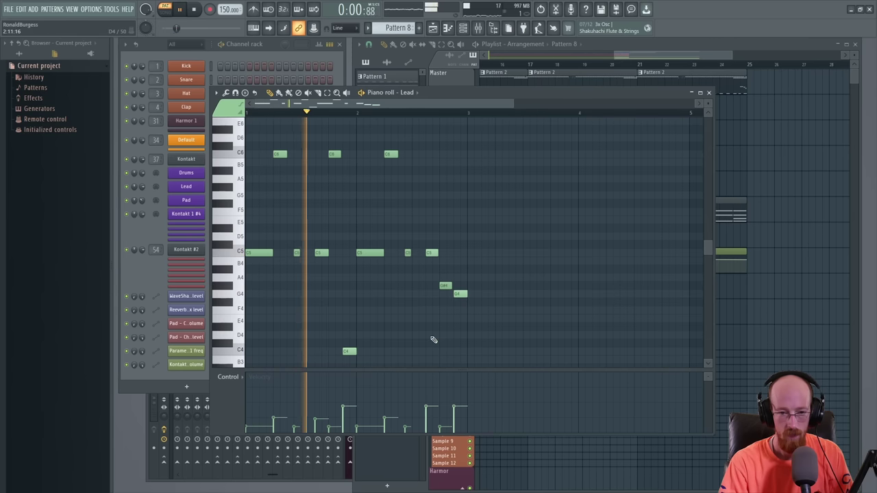
scroll(433, 340, "up", 2)
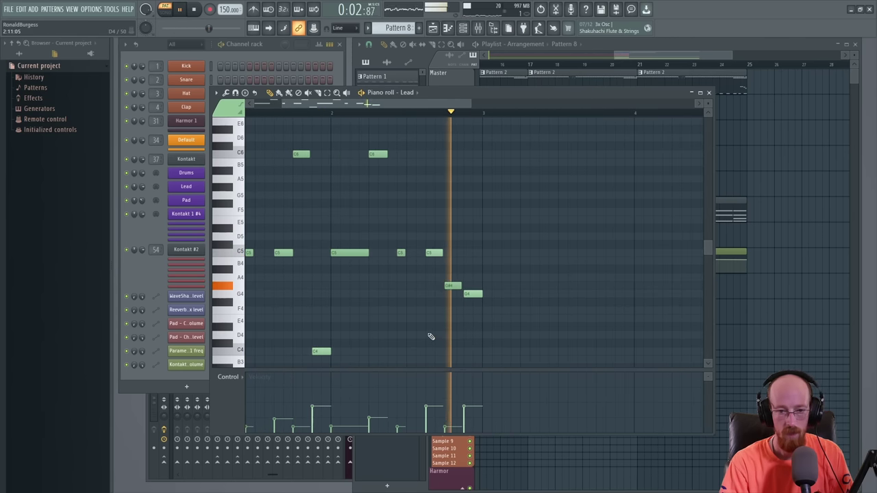
scroll(411, 267, "down", 2)
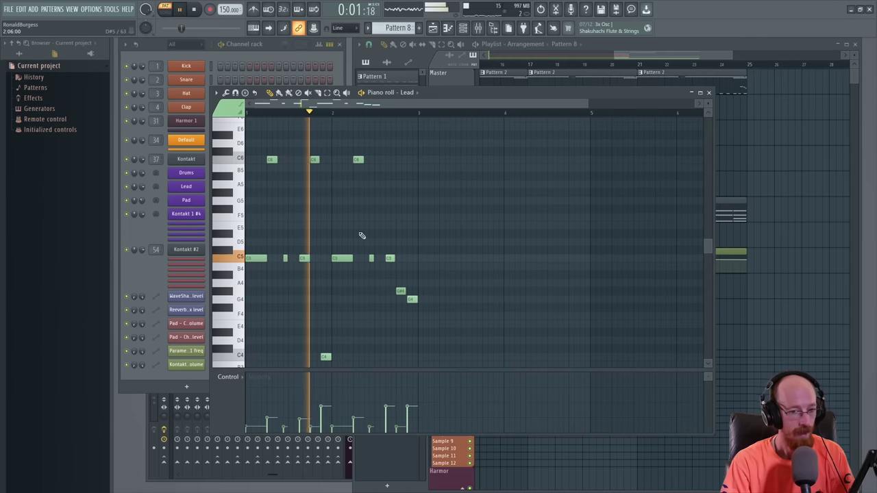
key("space")
- Duplicate the whole two-bar lead phrase into bars 3 and 4 and clear the note selection
key("ctrl+a")
scroll(320, 311, "down", 5)
scroll(339, 313, "up", 3)
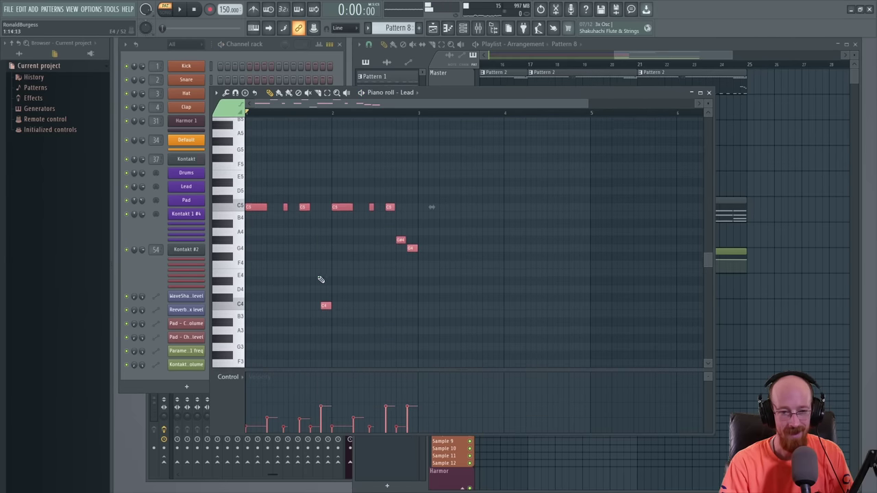
scroll(320, 279, "up", 3)
key("ctrl+b")
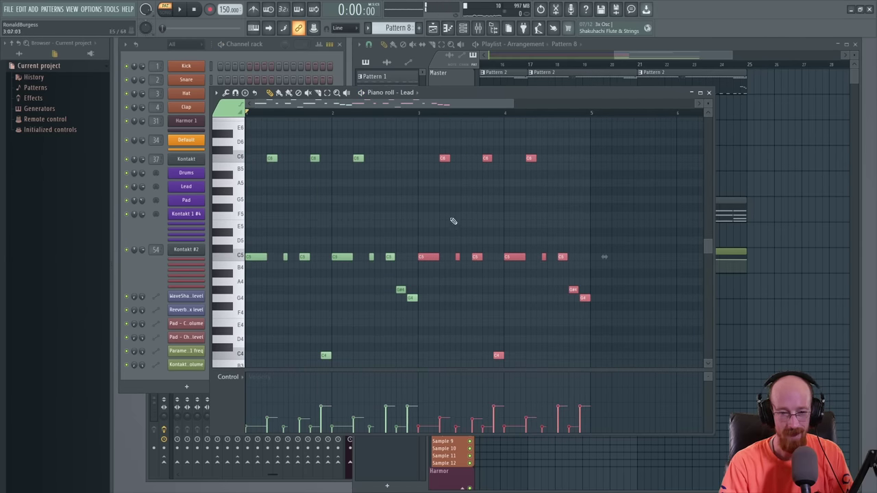
key("ctrl+d")
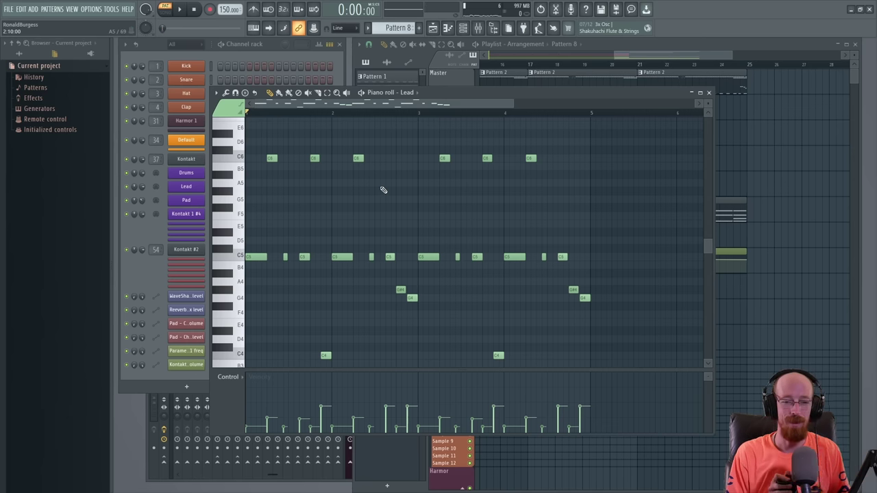
- Audition the four-bar lead phrase from the start of the pattern
key("space")
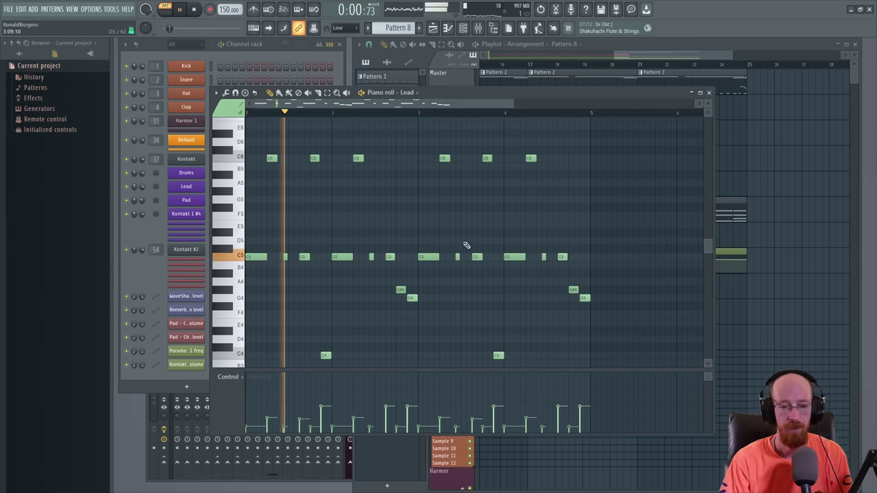
scroll(471, 250, "down", 3)
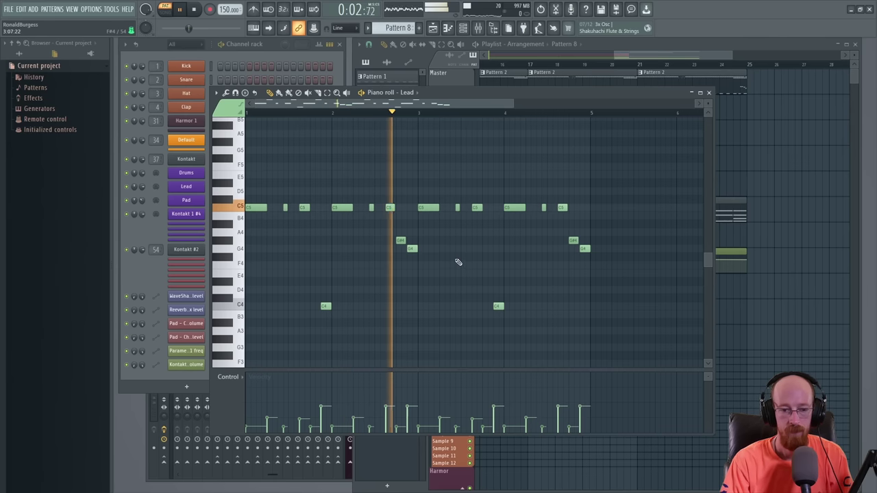
scroll(440, 280, "up", 2)
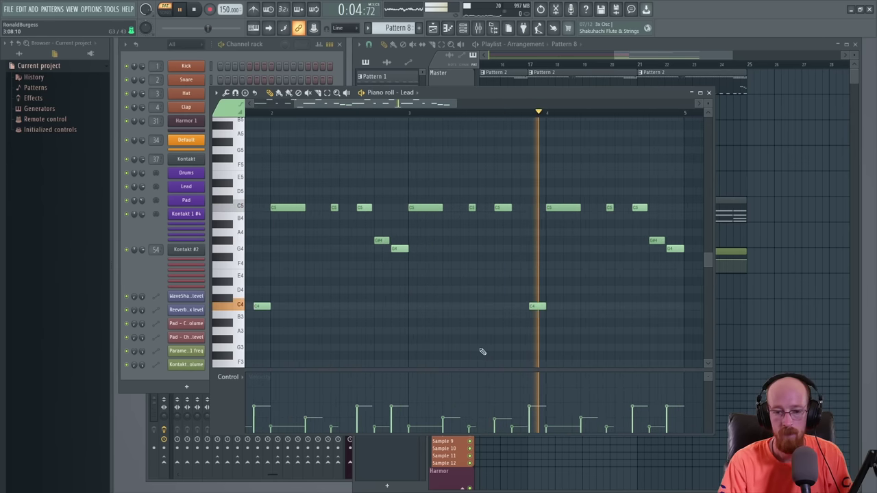
key("space")
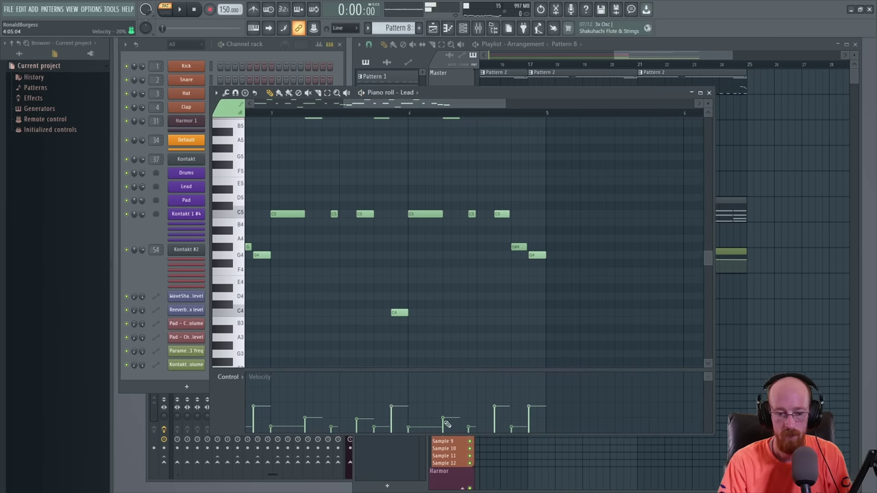
- Lower the velocity of bar 4's C6 note to about 2%, auditioning from the start of bar 4
left_click(410, 115)
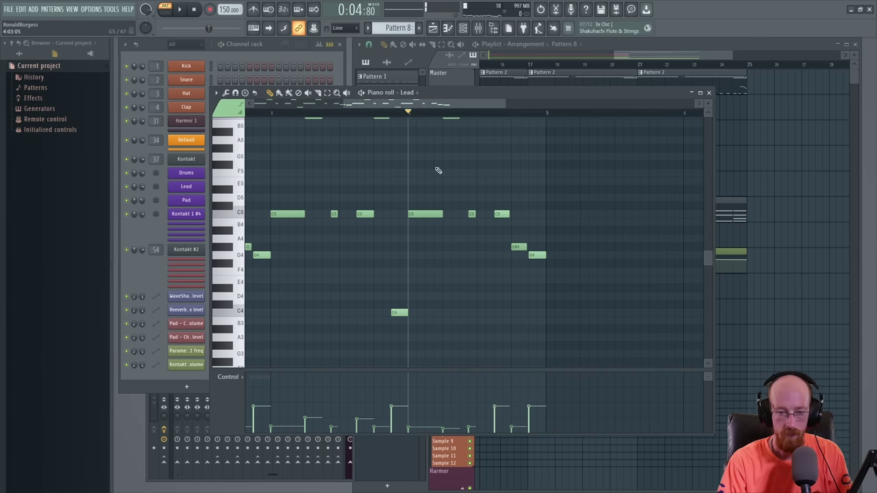
key("space")
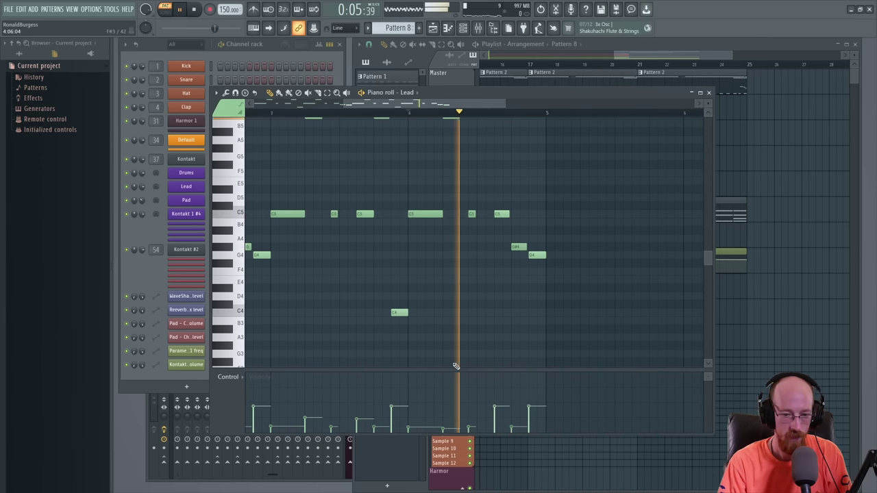
key("space")
scroll(455, 311, "up", 3)
key("space")
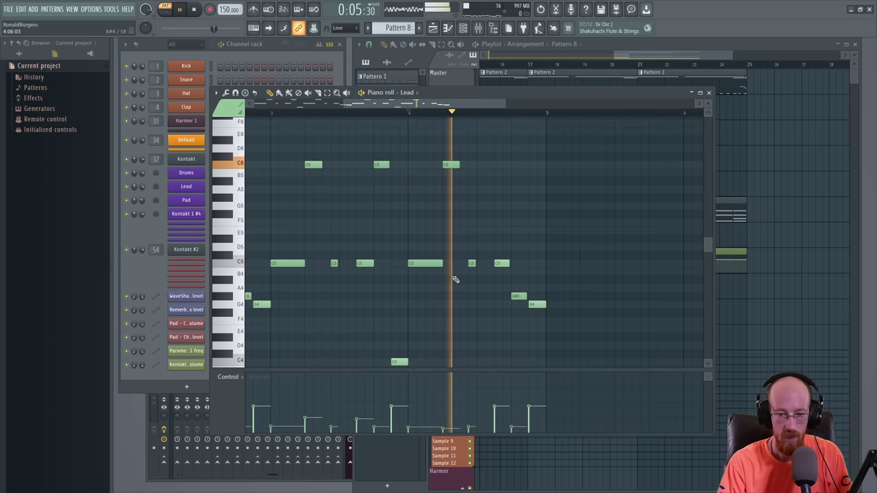
key("space")
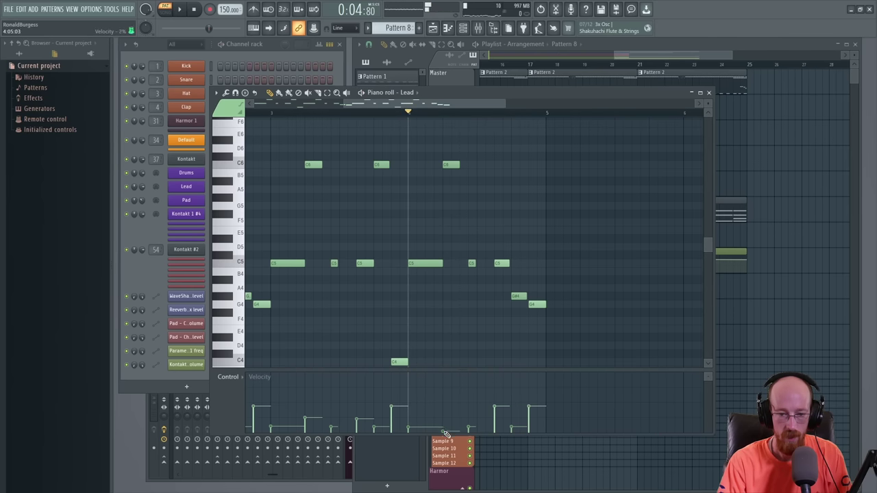
- Enlarge the velocity lane and slightly shorten bar 4's long opening C5, auditioning from the start of bar 4
left_click_drag(446, 369, 446, 339)
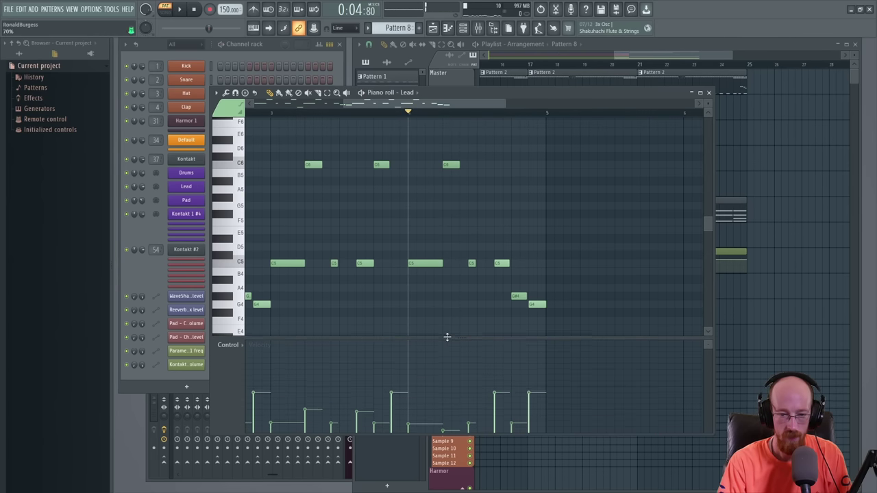
key("space")
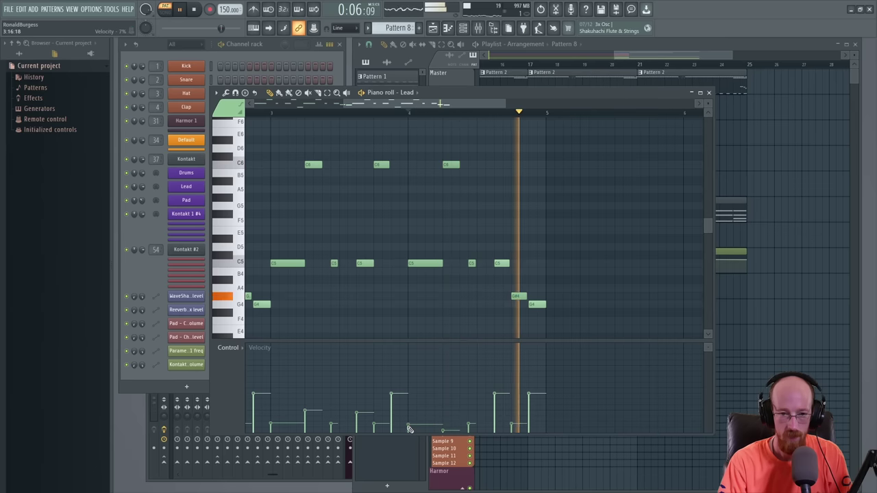
key("space")
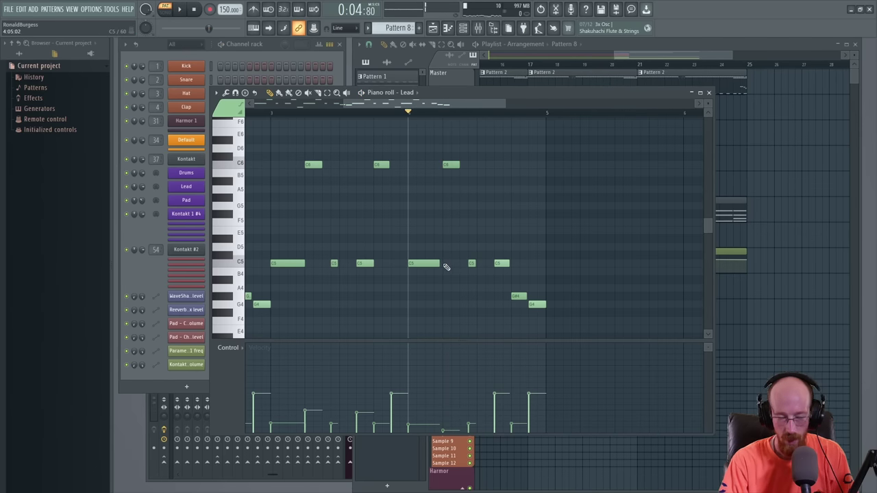
key("space")
key("space")
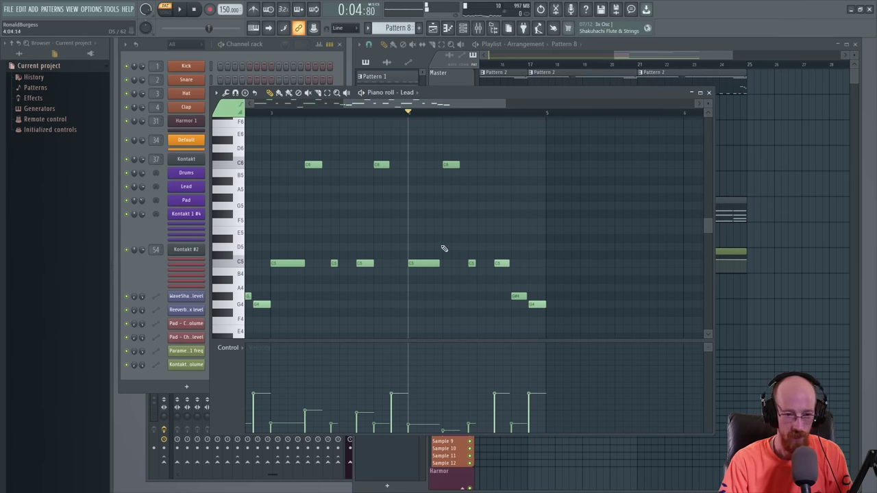
- Lower the velocity of bar 4's closing G4 note to about 5%
left_click_drag(447, 240, 517, 226)
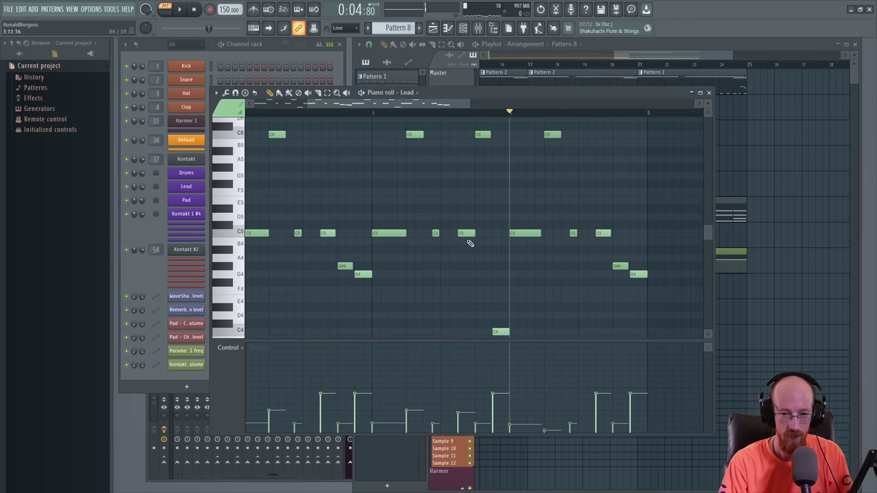
key("space")
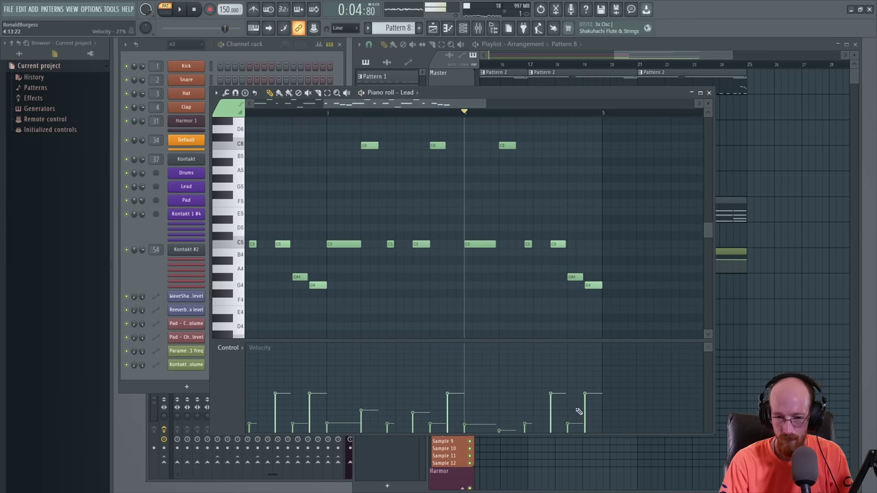
left_click_drag(594, 398, 594, 430)
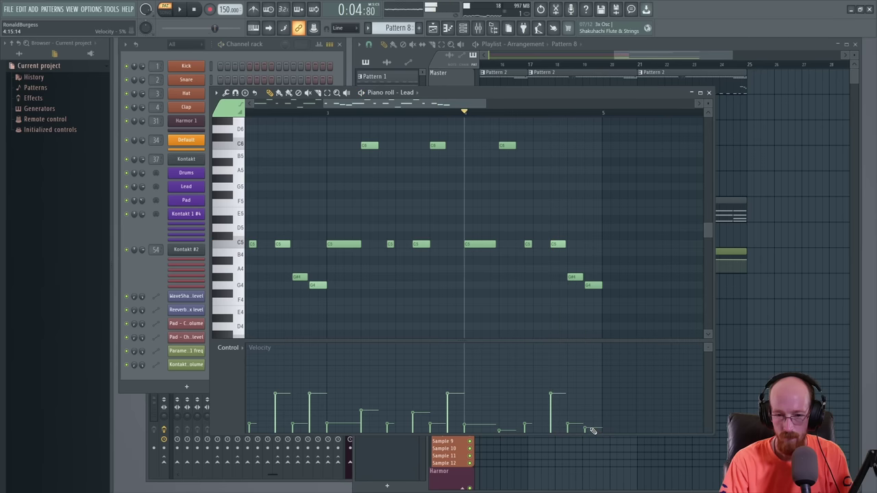
key("space")
- Try bar 4's second-to-last note at D#4 and a few semitones higher, auditioning from the start of bar 4
left_click_drag(575, 278, 580, 318)
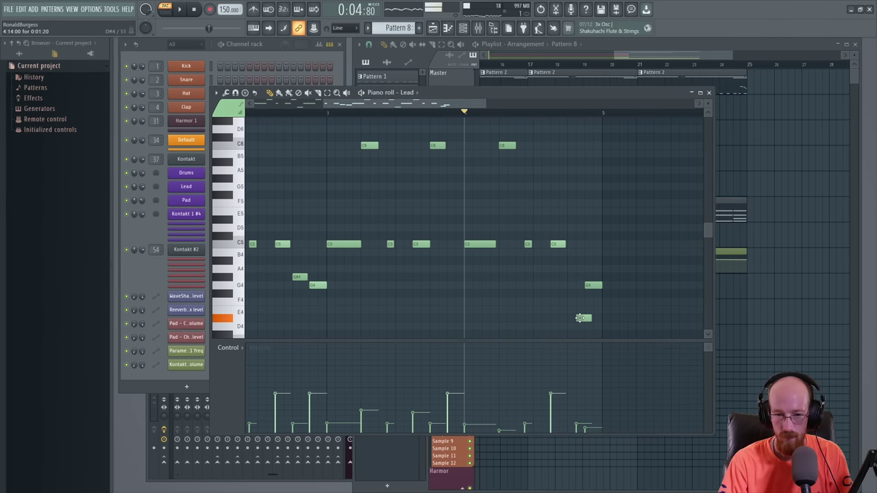
mouse_move(591, 288)
left_mouse_down()
mouse_move(593, 309)
mouse_move(593, 284)
left_mouse_up()
key("space")
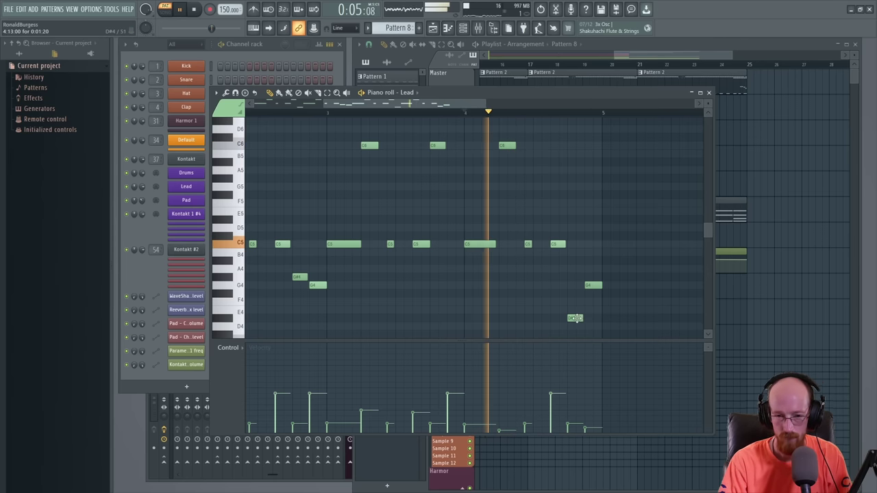
left_click_drag(575, 318, 576, 295)
key("space")
- Move bar 4's second-to-last note up to G5 and audition the phrase ending
key("space")
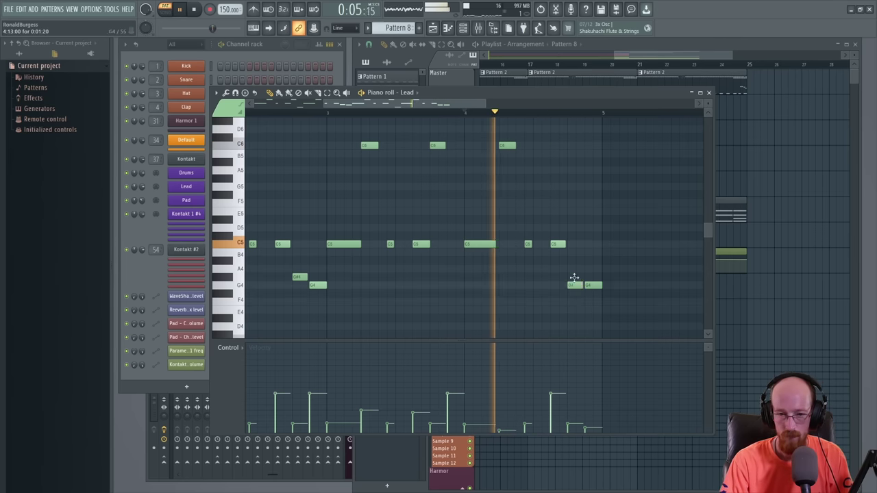
left_click_drag(577, 296, 576, 185)
key("space")
key("space")
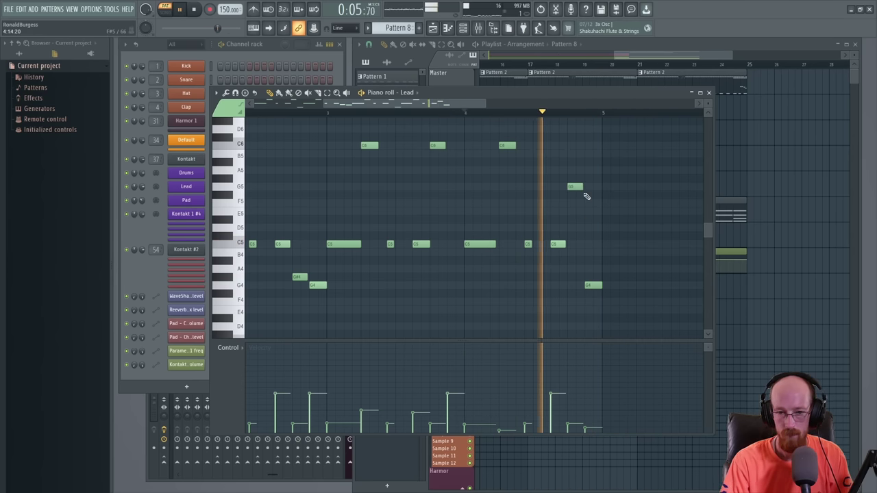
scroll(538, 215, "down", 4)
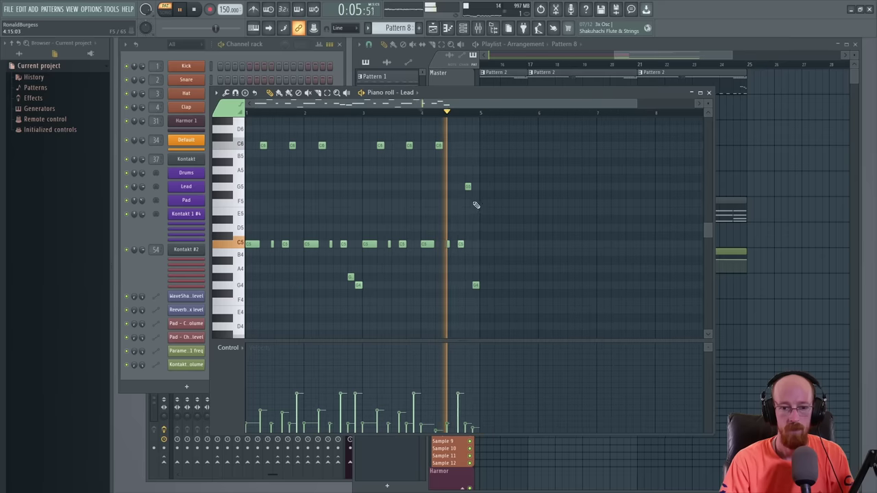
key("space")
- Extend the Pattern 8 clip on the Extra 1 track to bar 25 and play the song from bar 17
left_click(644, 58)
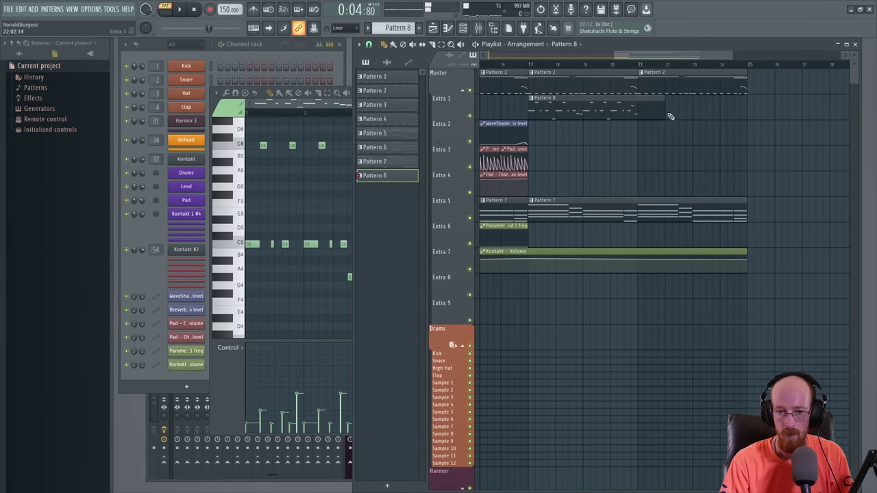
left_click_drag(669, 117, 712, 109)
left_click(535, 65)
key("space")
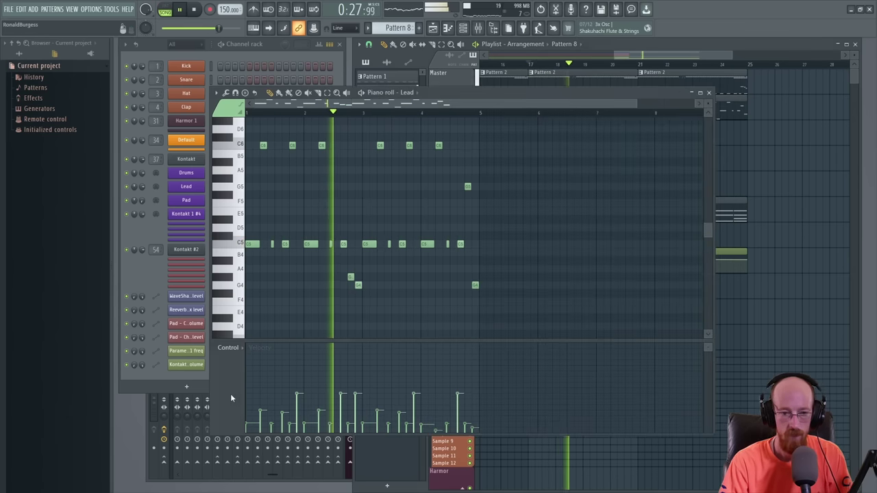
left_click(230, 393)
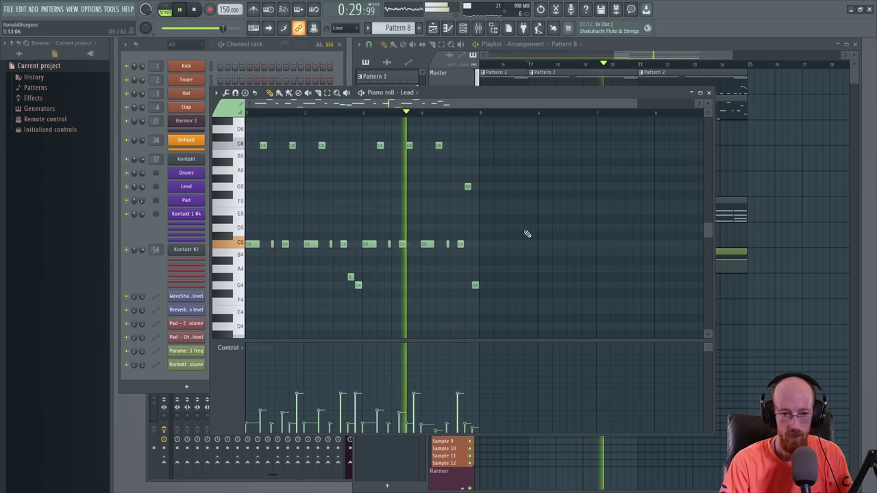
- Transpose all Lead notes in Pattern 8 down one octave while the song plays
scroll(441, 198, "down", 1)
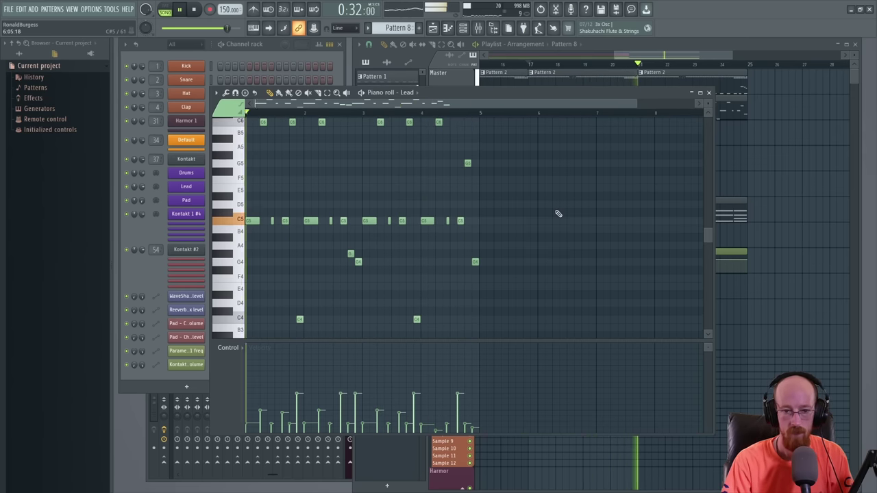
key("ctrl+a")
key("ctrl+Down")
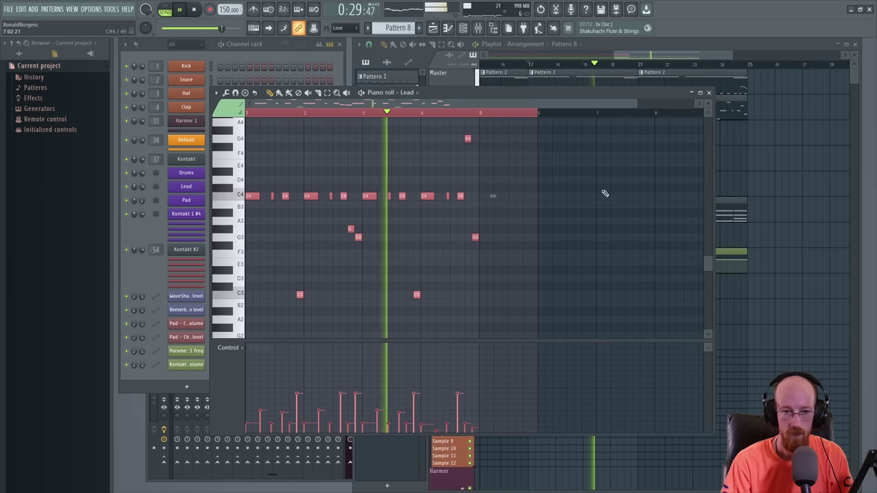
- Switch playback from song to pattern mode and audition the lead pattern by itself
left_click(152, 278)
key("space")
- Open the main Kontakt instrument and set the tuning of LD_Electro Brass to -12.00, auditioning the pattern before and after the change
key("space")
left_click(165, 11)
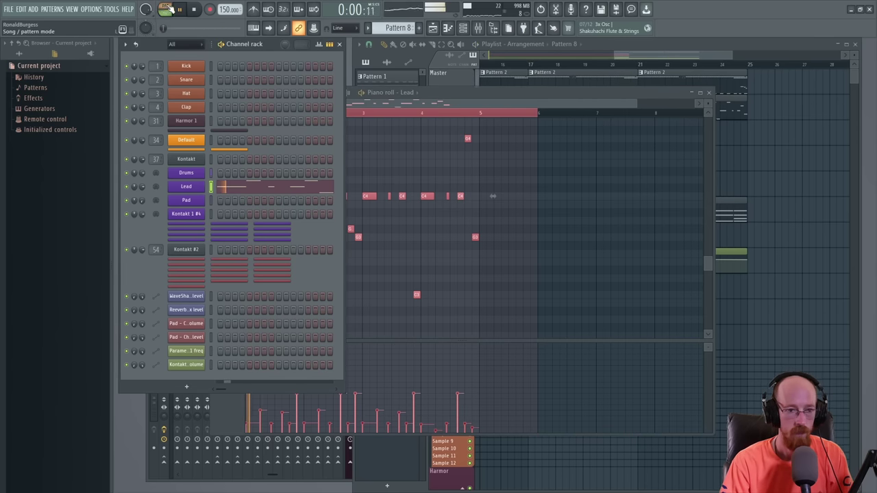
key("space")
left_click(190, 160)
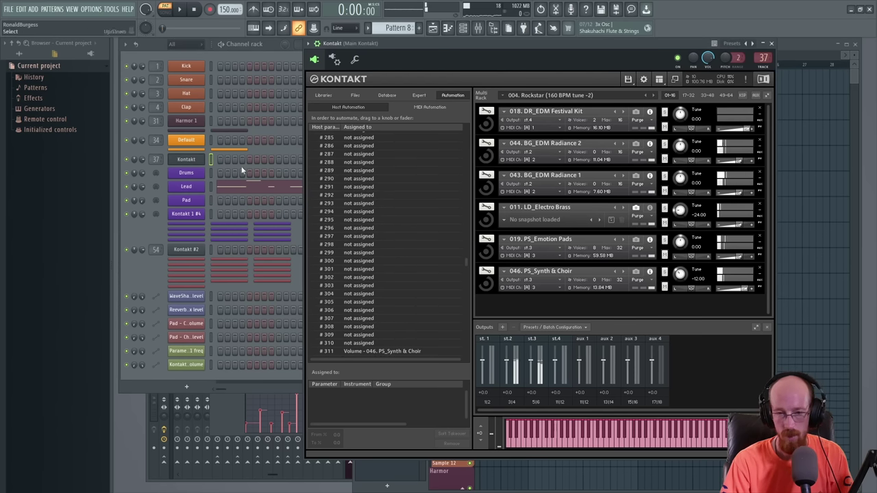
key("space")
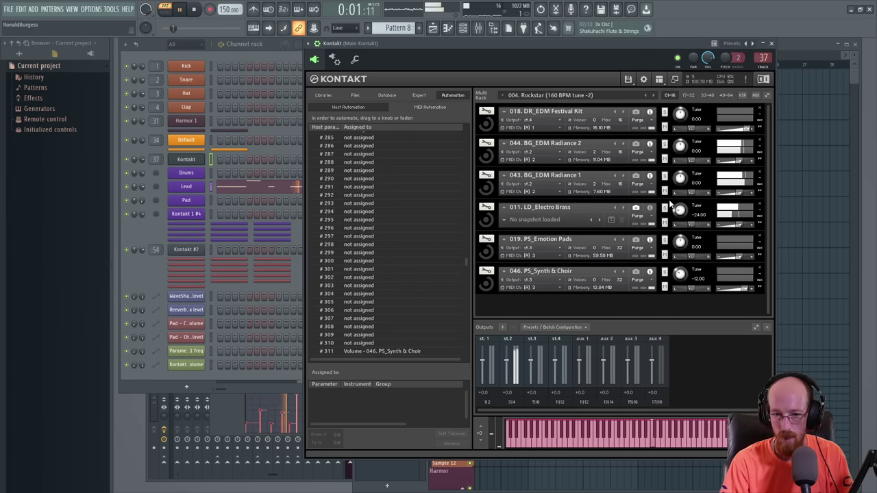
key("space")
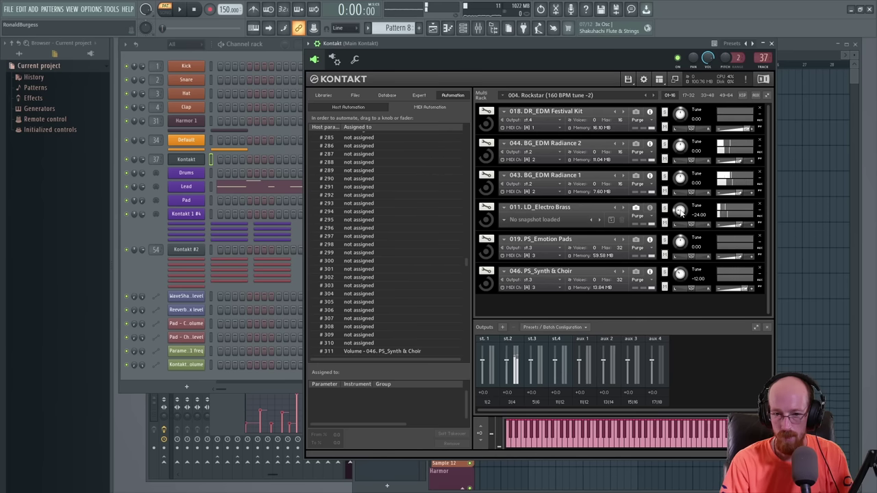
left_click_drag(681, 193, 681, 191)
key("space")
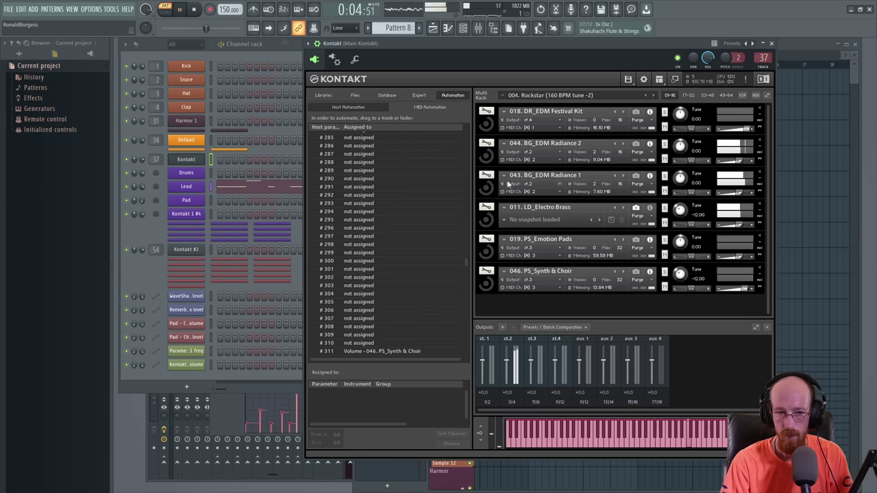
key("space")
- Search the Kontakt libraries for "alt" and load 003. BS_Dirty Lead Bass from Altron's Bass instruments into the rack
left_click(321, 95)
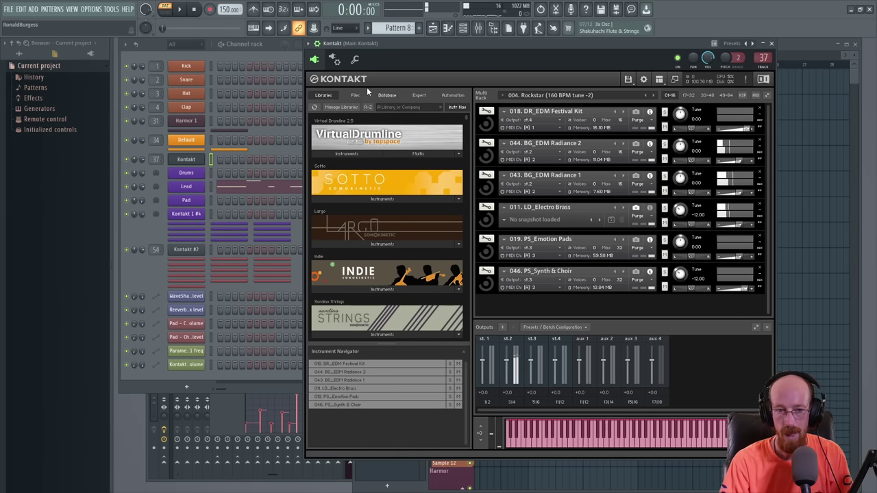
type("alt")
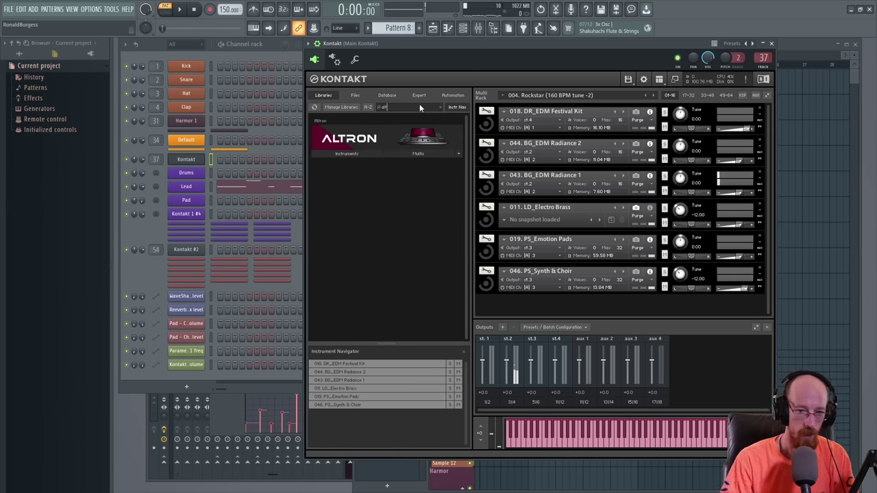
left_click(337, 154)
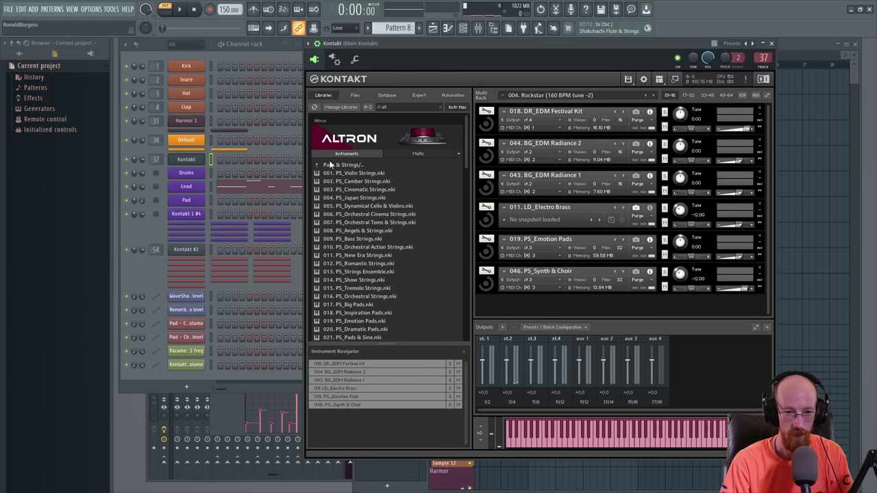
left_click(330, 166)
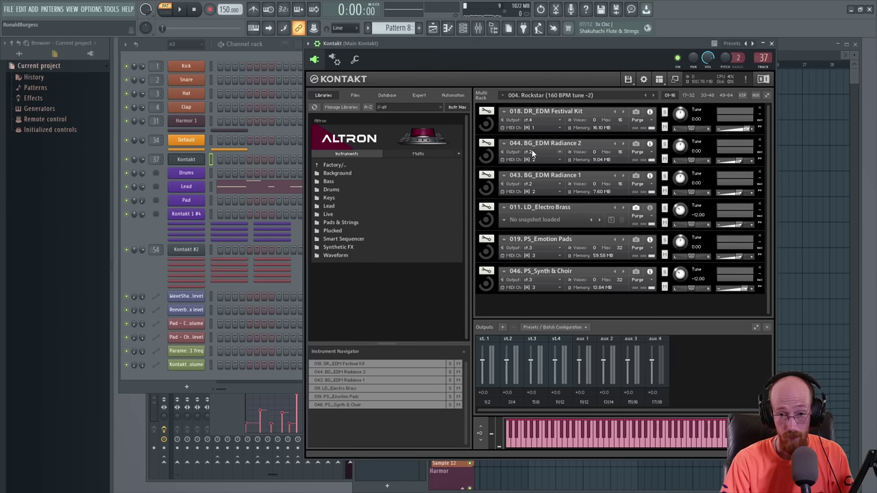
double_click(328, 181)
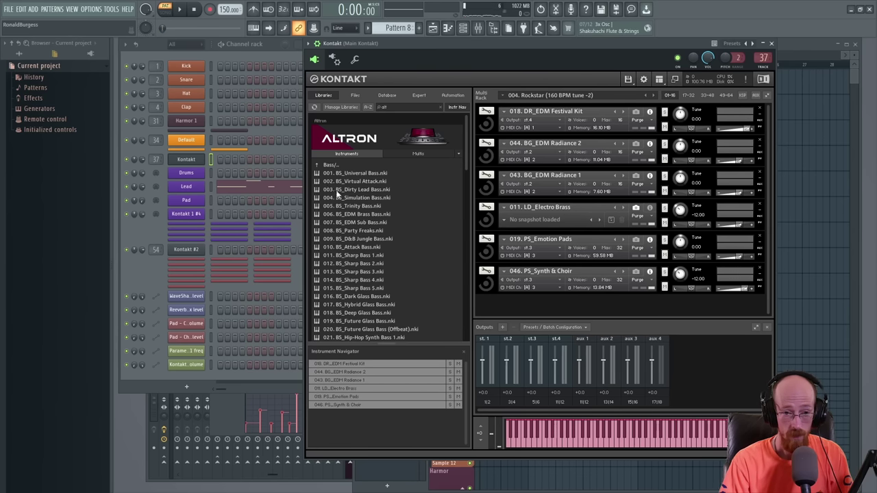
key("Down")
key("Down")
key("Down")
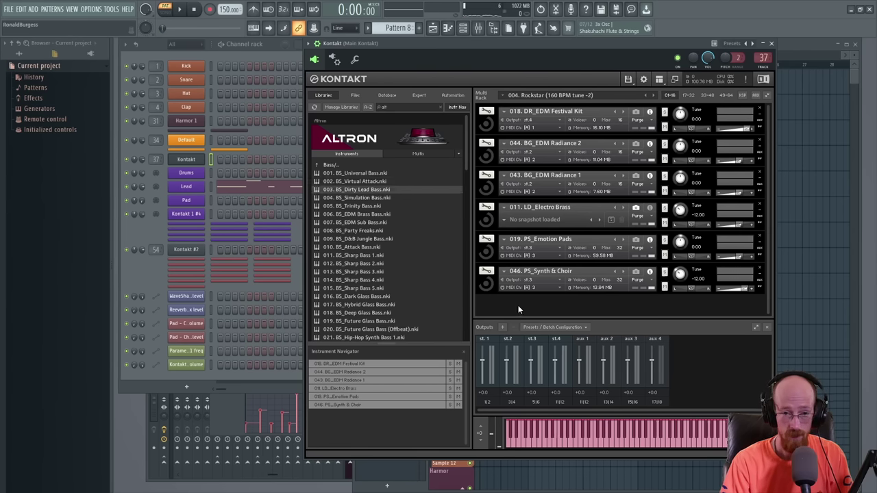
double_click(355, 191)
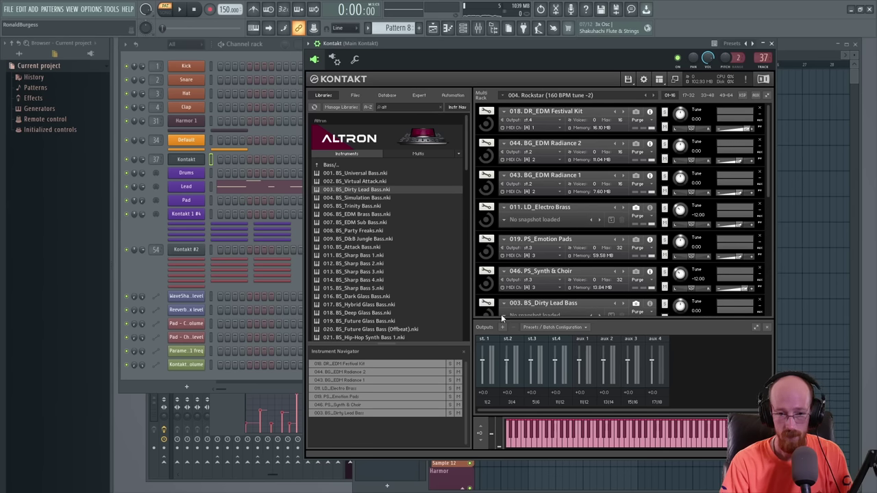
- Place BS_Dirty Lead Bass directly below LD_Electro Brass and route it to output st.2 and MIDI channel A 2
left_click_drag(497, 308, 495, 231)
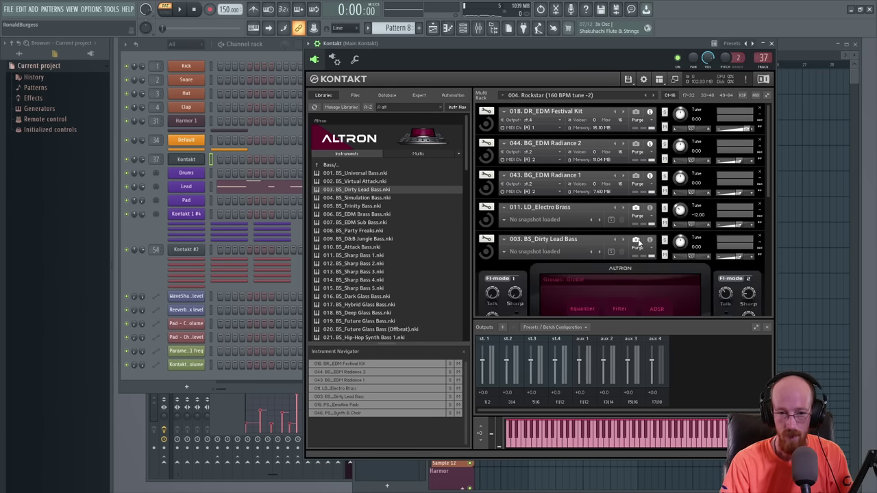
left_click(636, 240)
left_click(541, 250)
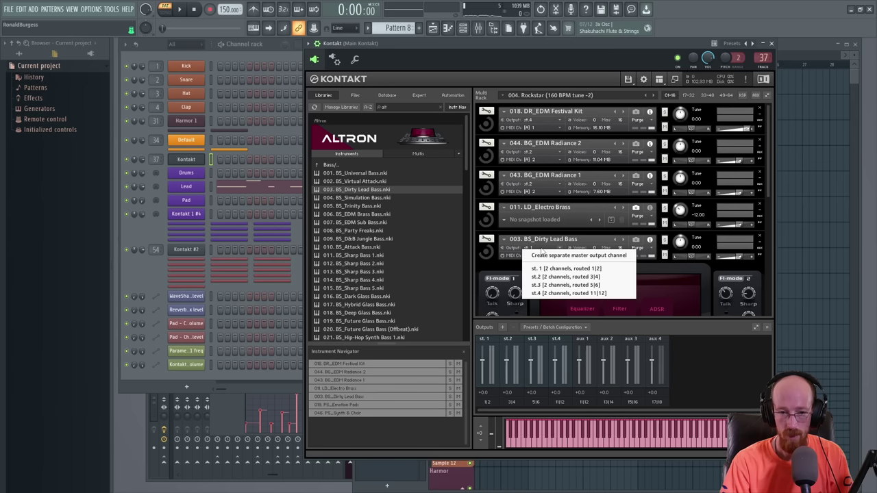
left_click(562, 293)
left_click(534, 254)
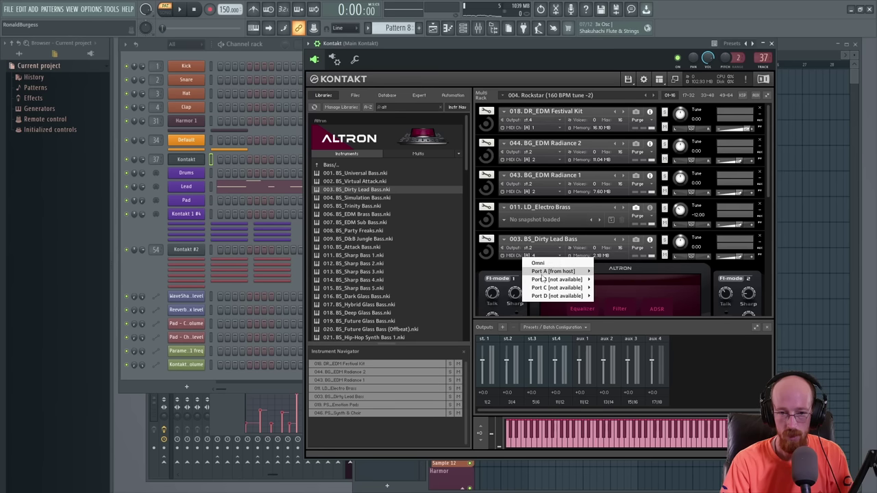
mouse_move(551, 271)
left_click(613, 281)
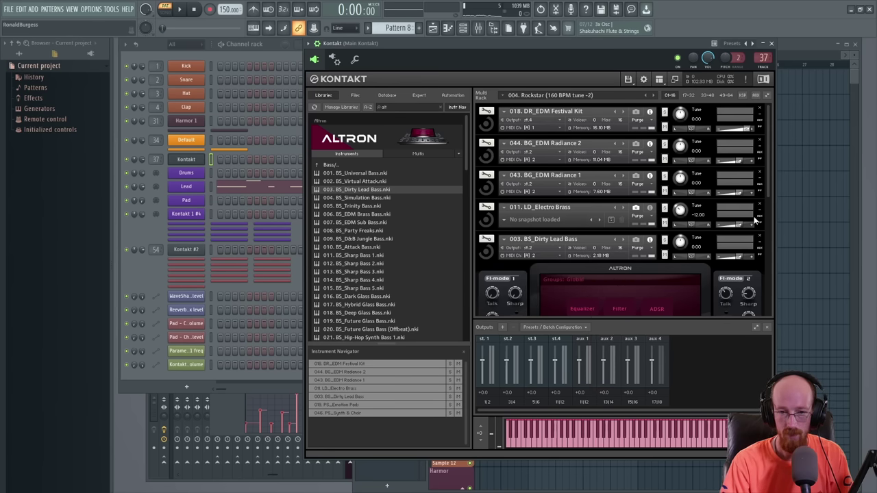
- Audition the lead pattern while setting the tuning of BS_Dirty Lead Bass to 12.00, and solo that instrument
left_click_drag(770, 186, 769, 231)
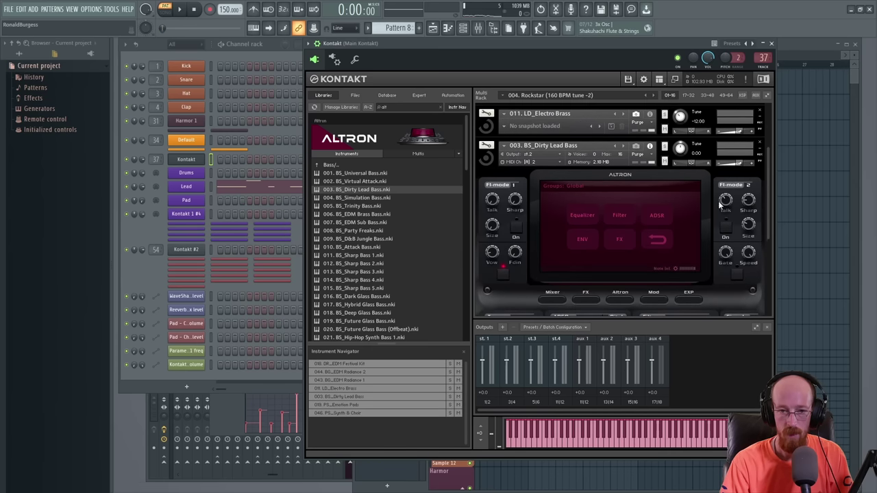
key("space")
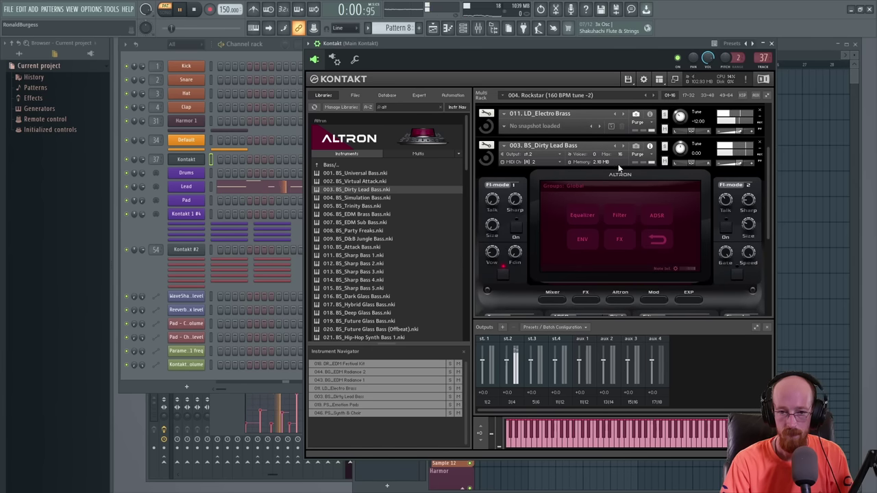
left_click_drag(680, 152, 681, 135)
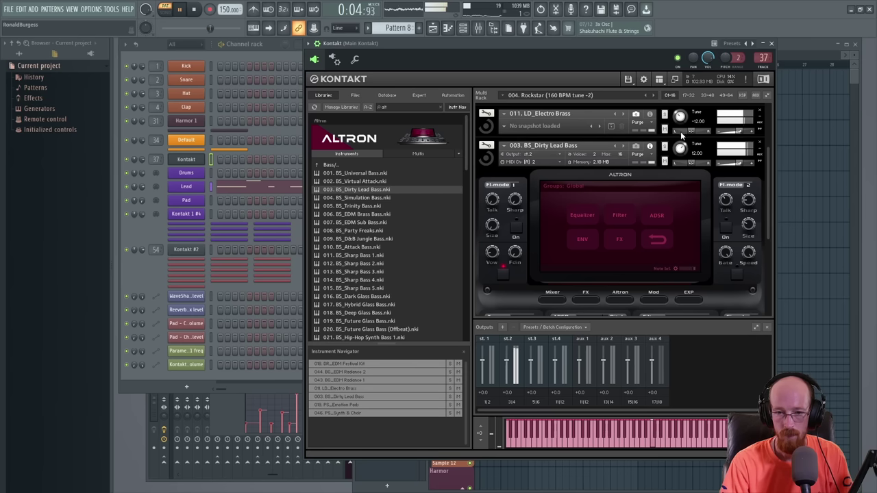
left_click_drag(680, 131, 676, 140)
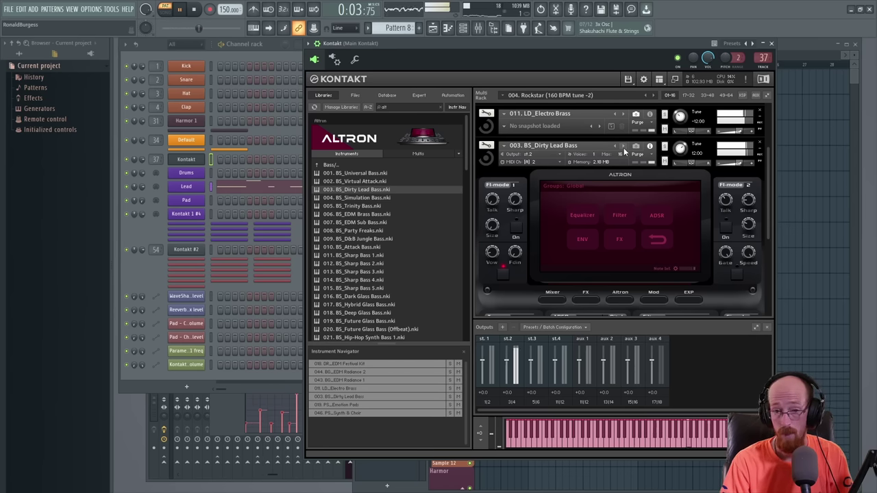
left_click(664, 147)
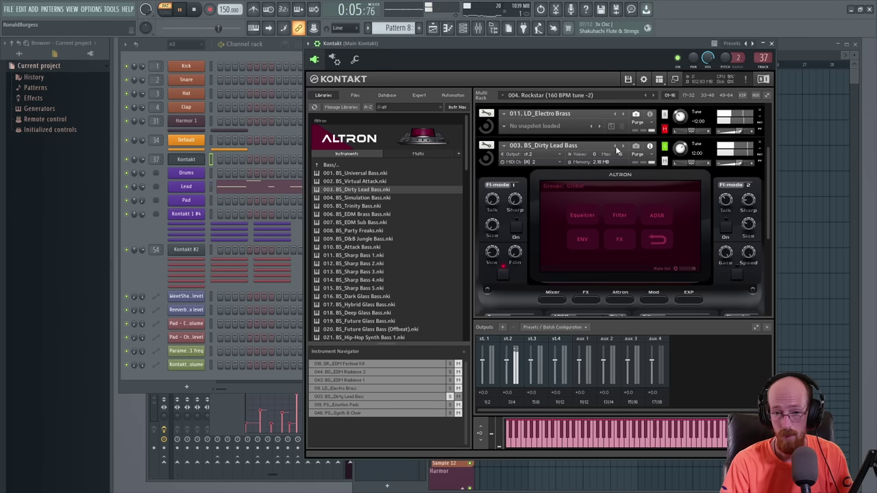
key("space")
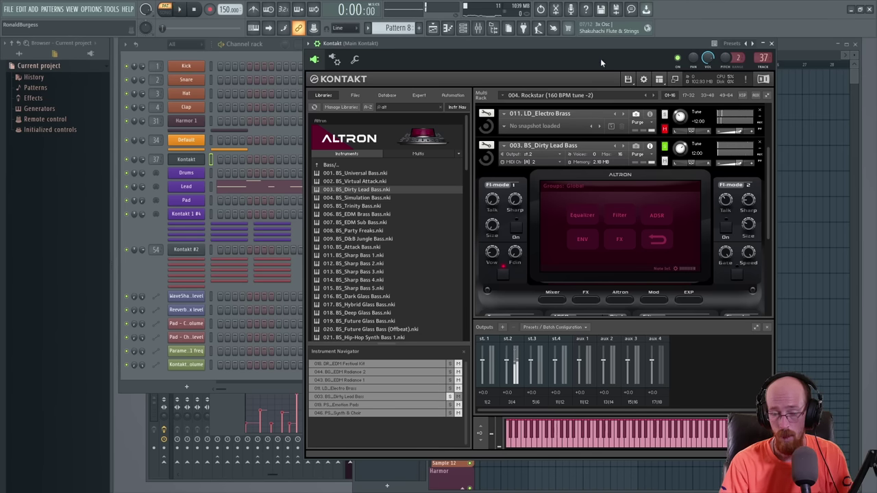
- Audition replacement bass patches from 004. BS_Simulation Bass through 008. BS_Party Freaks, turning solo off to hear them with the other layers
left_click(614, 146)
key("space")
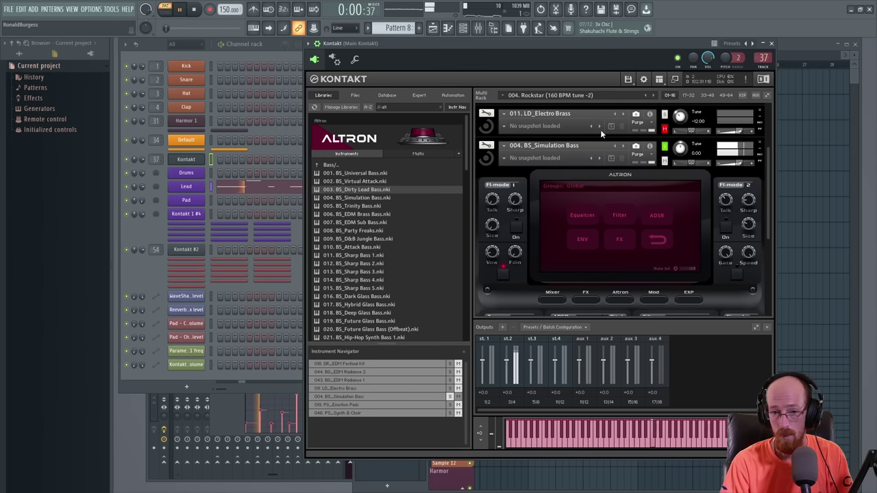
left_click(664, 147)
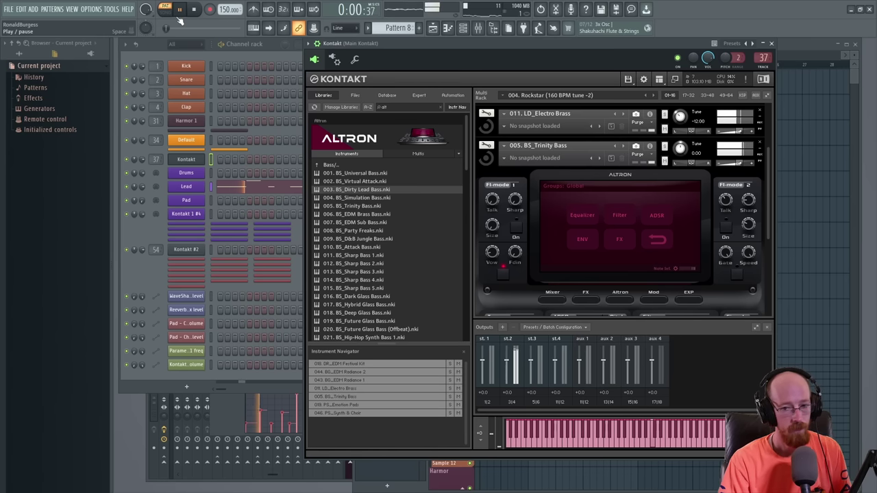
left_click(624, 148)
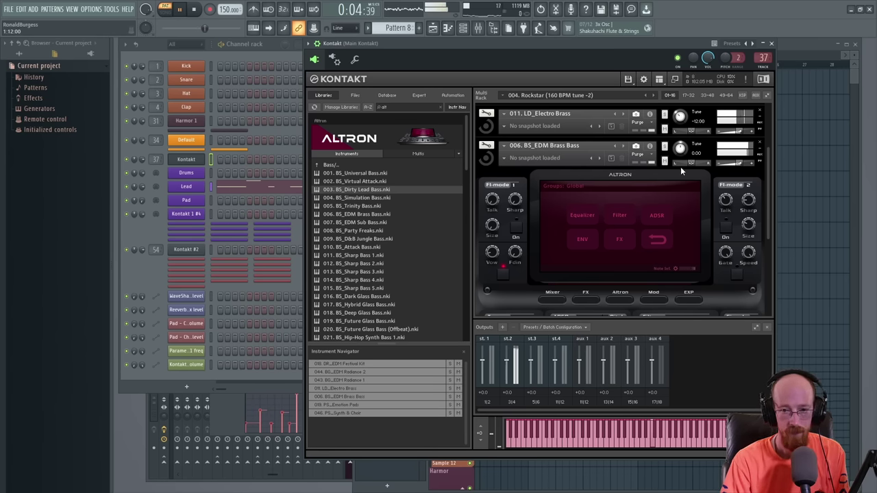
left_click(624, 148)
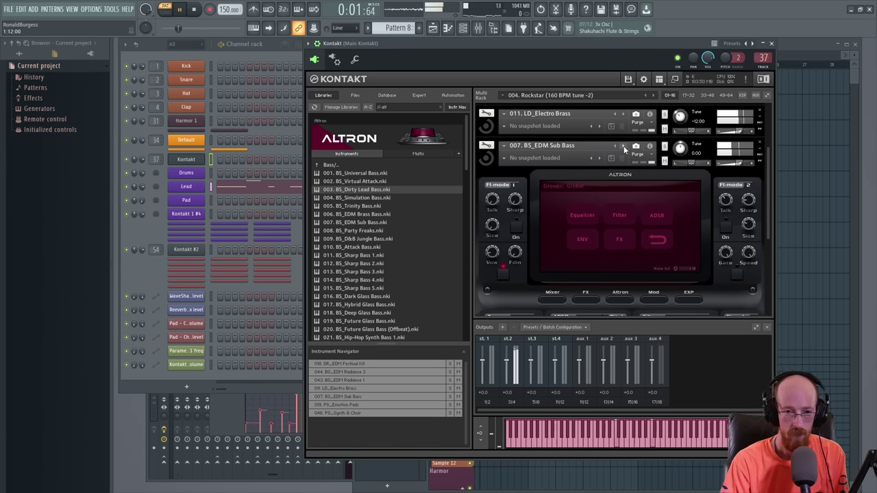
left_click(624, 148)
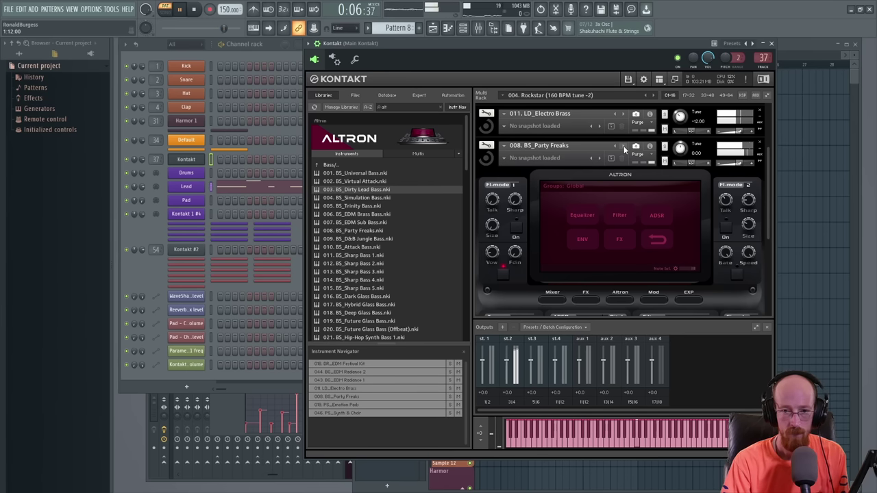
- Solo BS_Party Freaks and set its tuning to -12.00 while the pattern plays, and stop playback
left_click(664, 146)
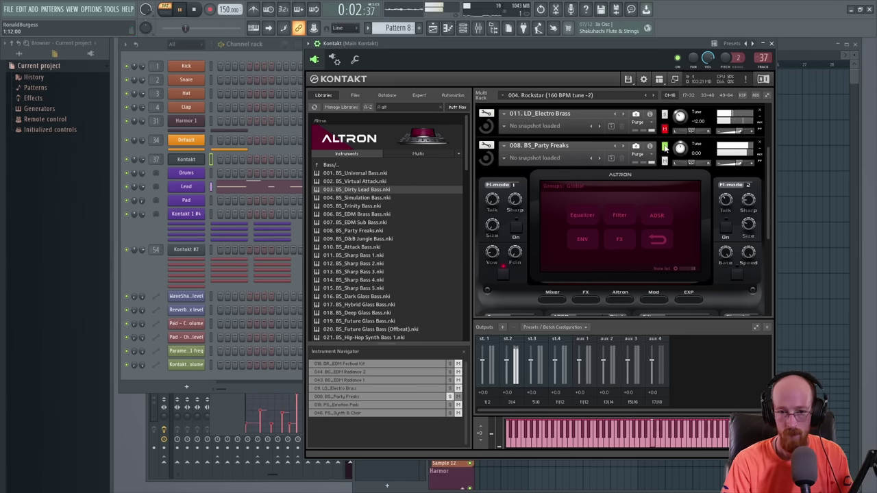
left_click_drag(679, 149, 675, 162)
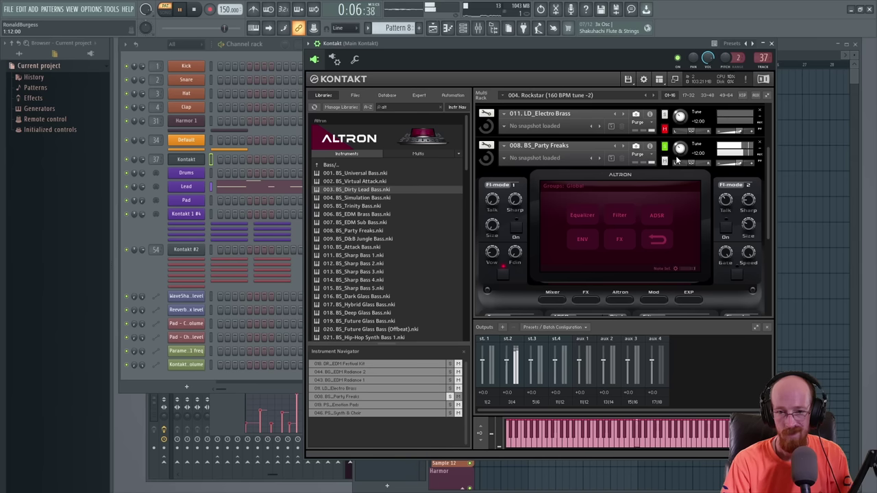
key("space")
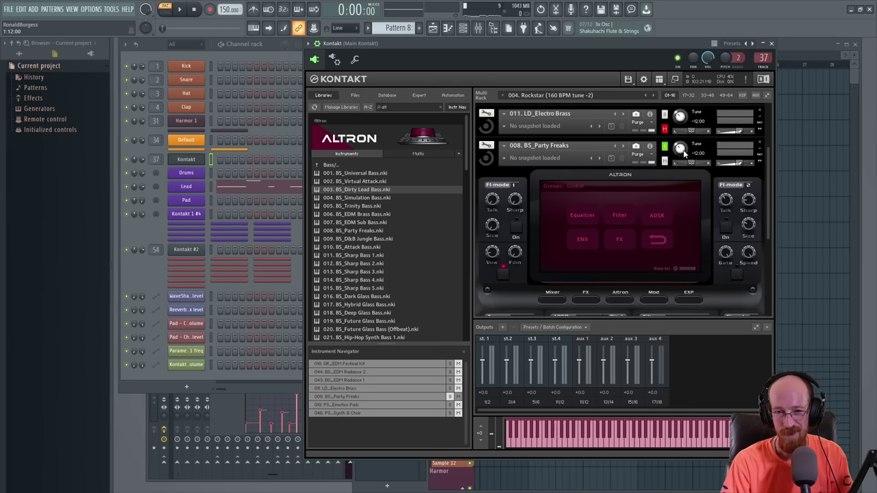
- Replace the bass patch with 009. BS_D&B Jungle Bass and audition it unsoloed with its tuning set to 12.00
left_click(623, 146)
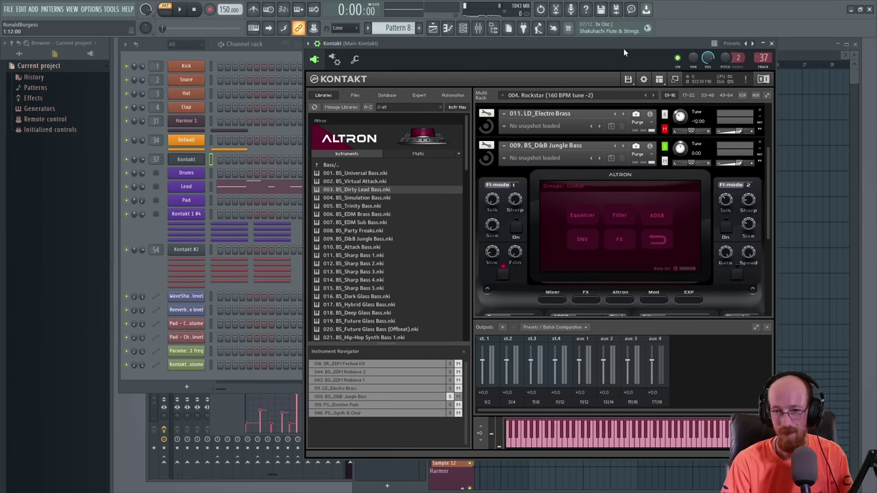
key("space")
left_click(664, 146)
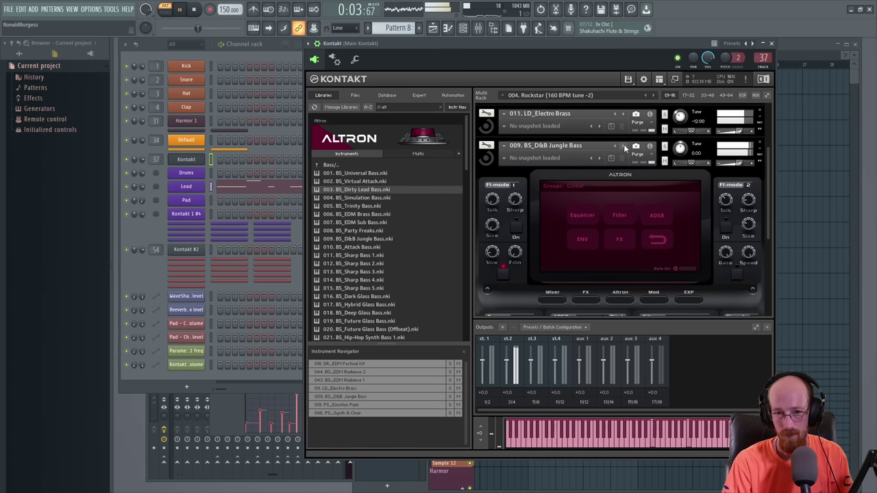
left_click_drag(679, 148, 682, 132)
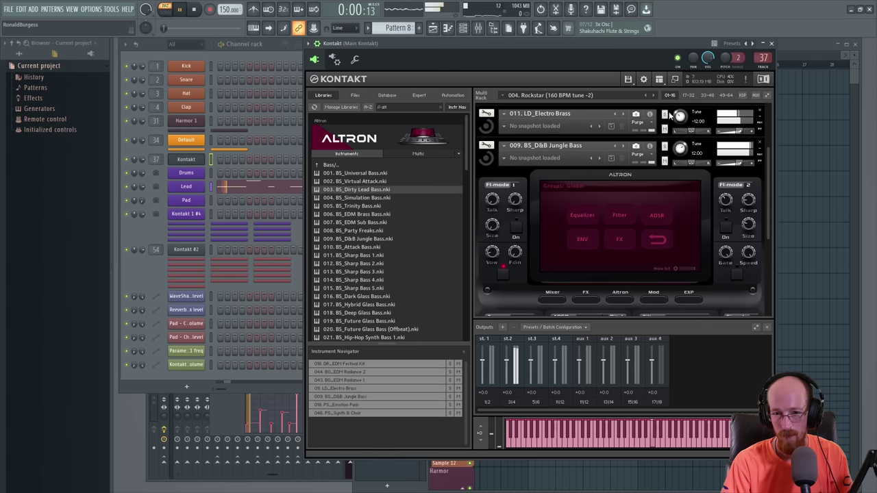
- Browse onward through the Altron bass patches until 032. BS_Woam Bass is loaded in the rack slot
left_click(624, 148)
left_click(624, 148)
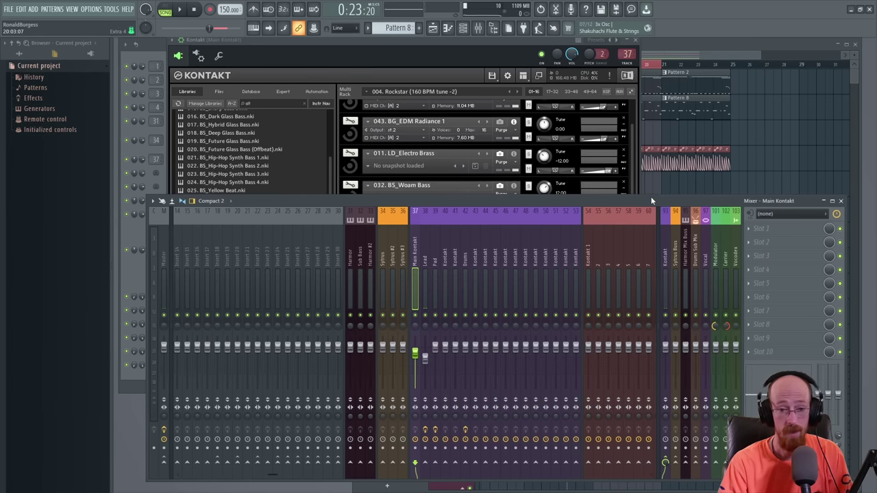
- Select the Lead mixer track and open the first WaveShaper in its effect chain
left_click(420, 251)
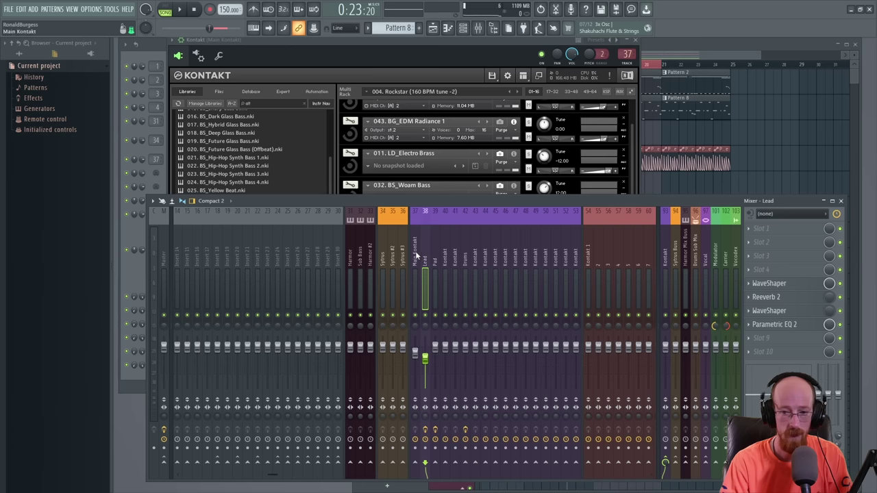
left_click(777, 285)
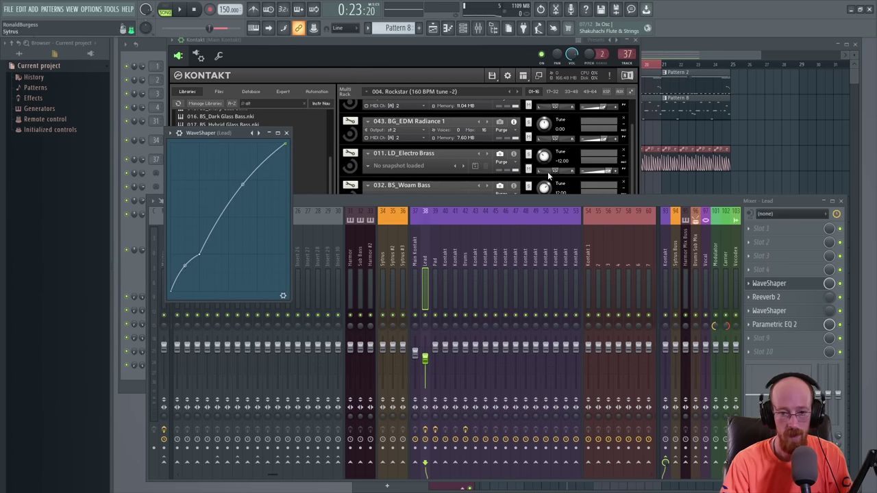
- Solo 032. BS_Woam Bass in the Kontakt rack, audition Pattern 8 in pattern mode, and stop playback
left_click(634, 158)
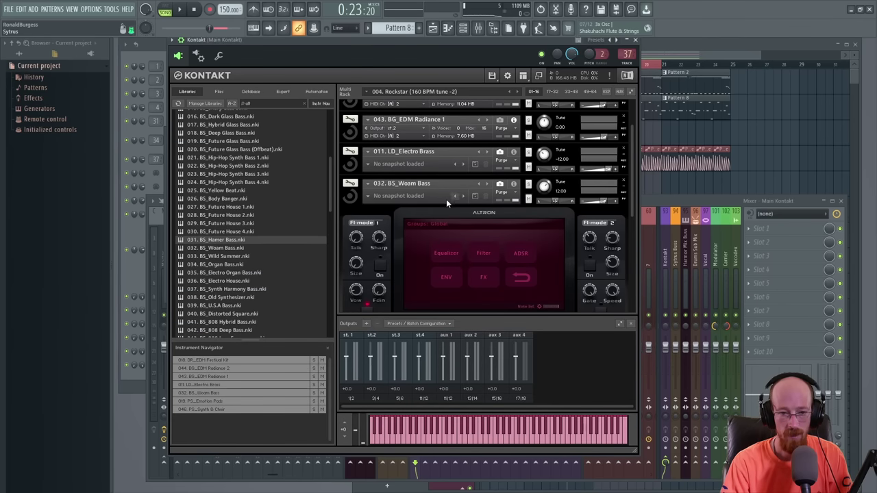
left_click(528, 184)
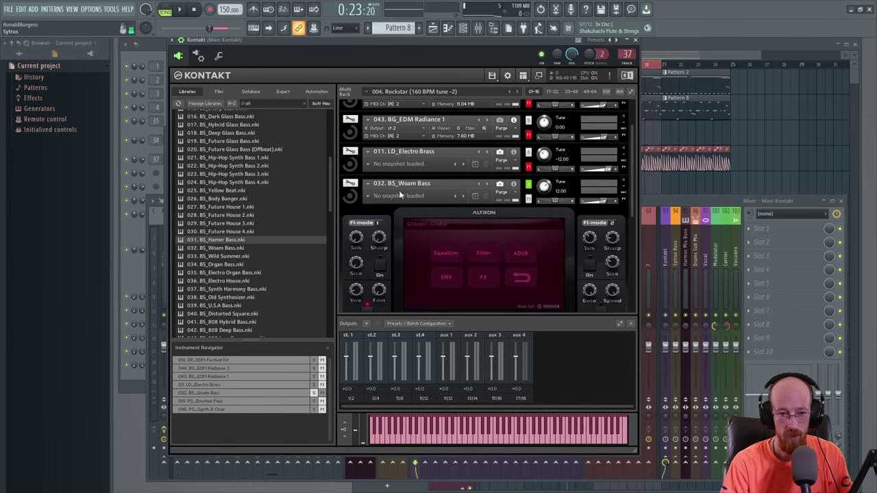
key("space")
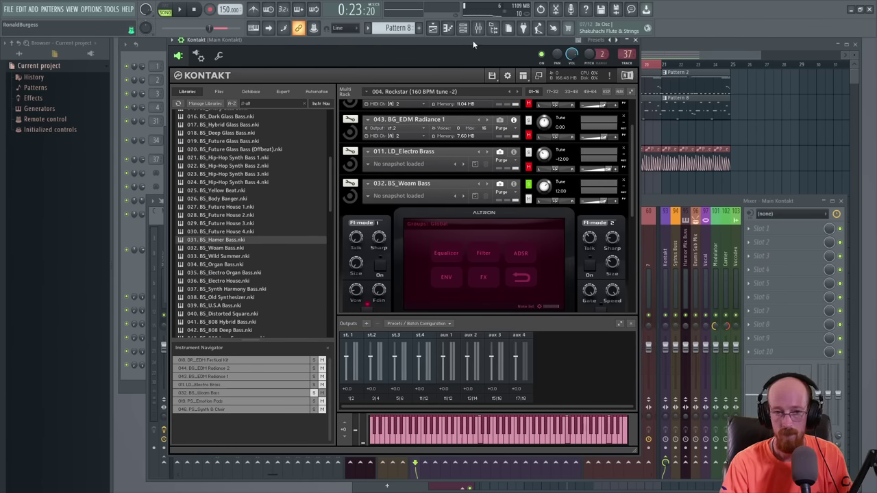
left_click(167, 10)
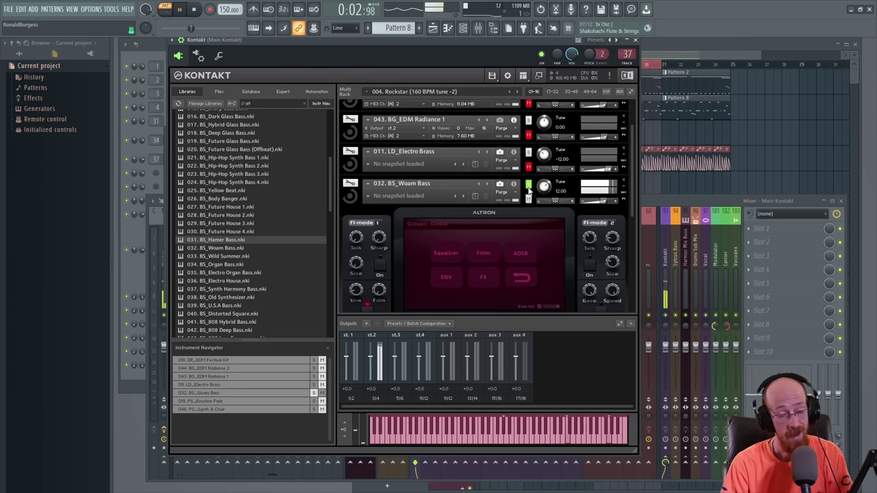
key("space")
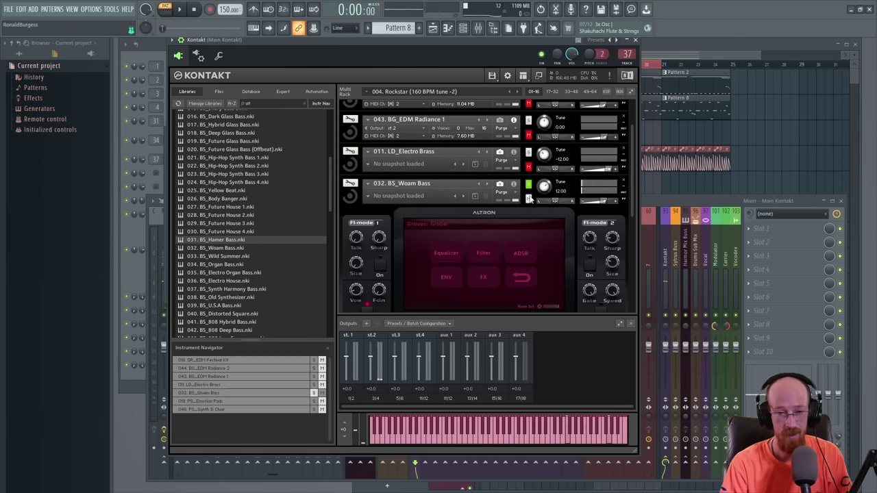
- Unsolo BS_Woam Bass and audition Pattern 8 with all layers together, stopping playback when done
left_click(528, 196)
key("space")
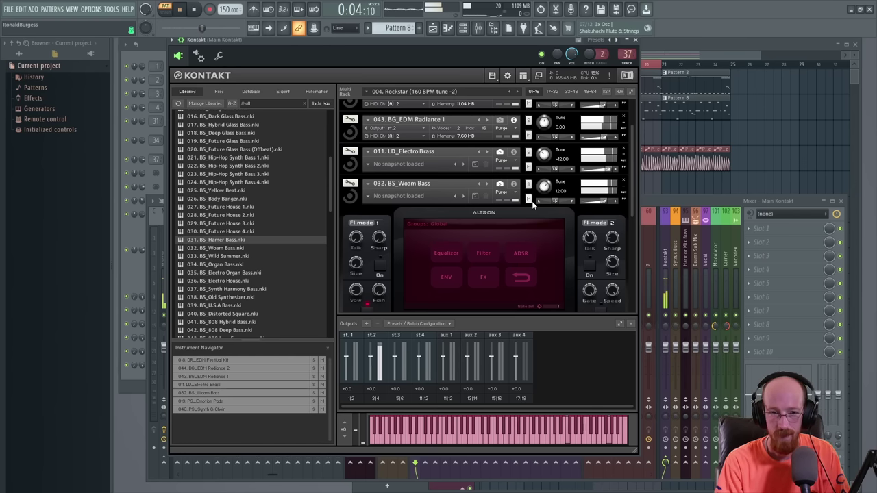
key("space")
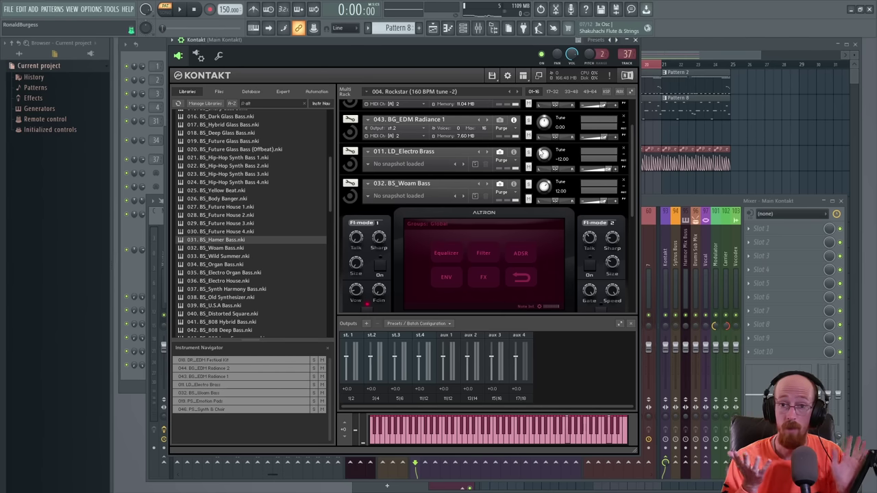
- Select the Lead mixer track and inspect the existing Parametric EQ 2 in its effect chain, closing it when done
left_click(677, 207)
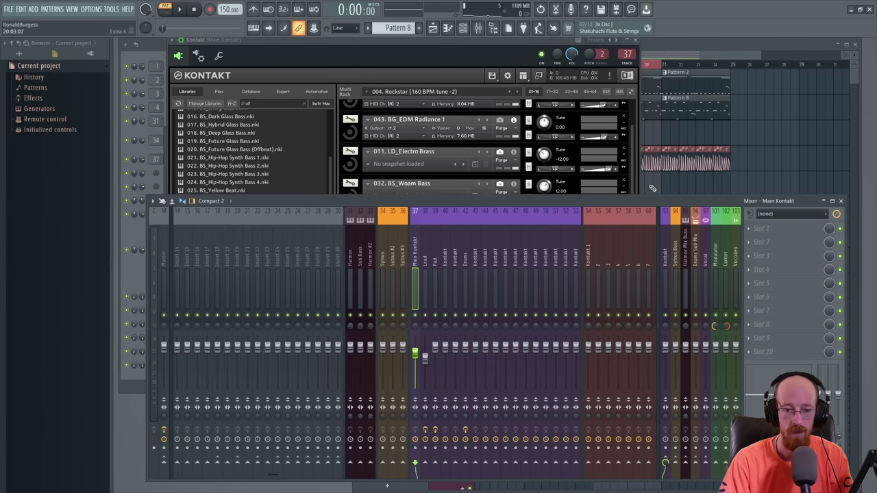
left_click(659, 113)
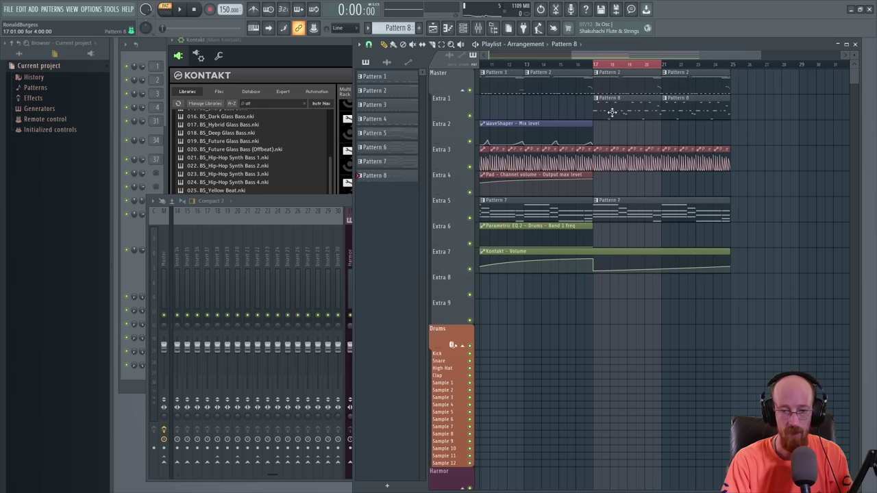
left_click(317, 208)
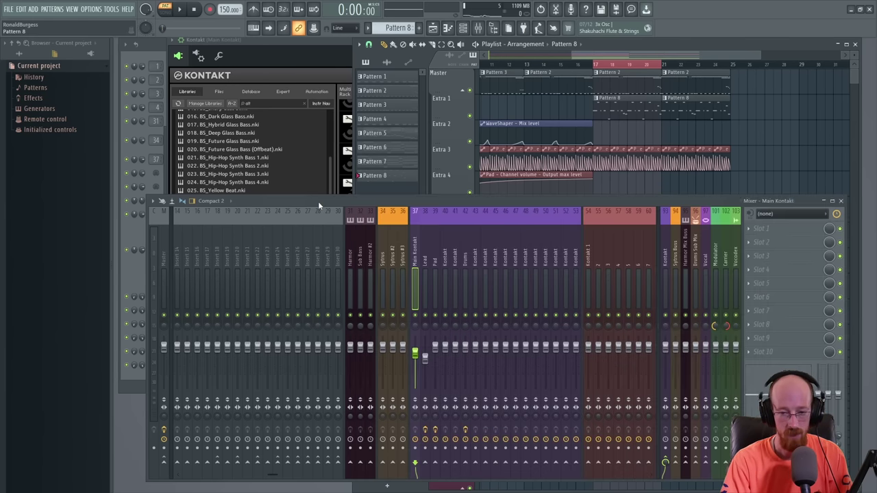
left_click(425, 264)
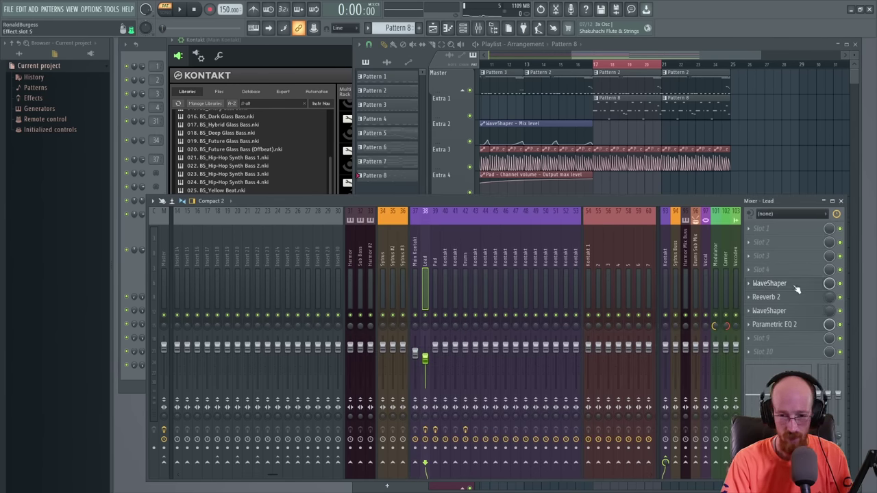
left_click(793, 313)
left_click(791, 325)
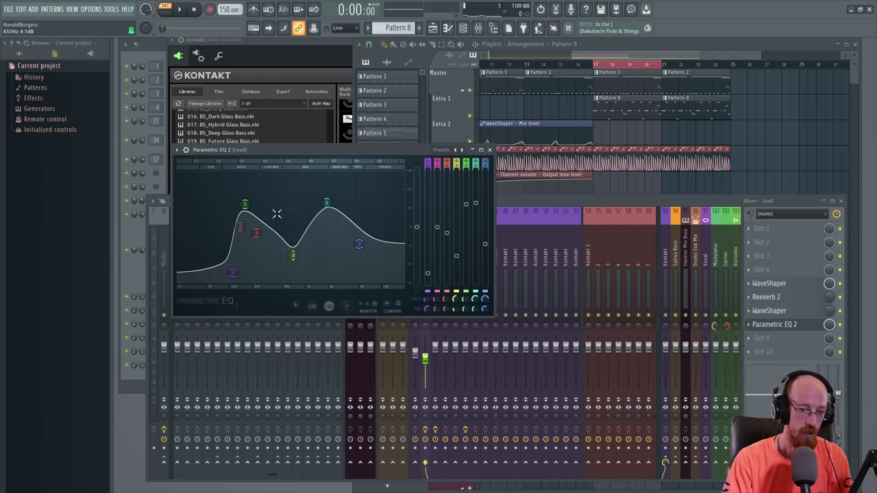
left_click(489, 150)
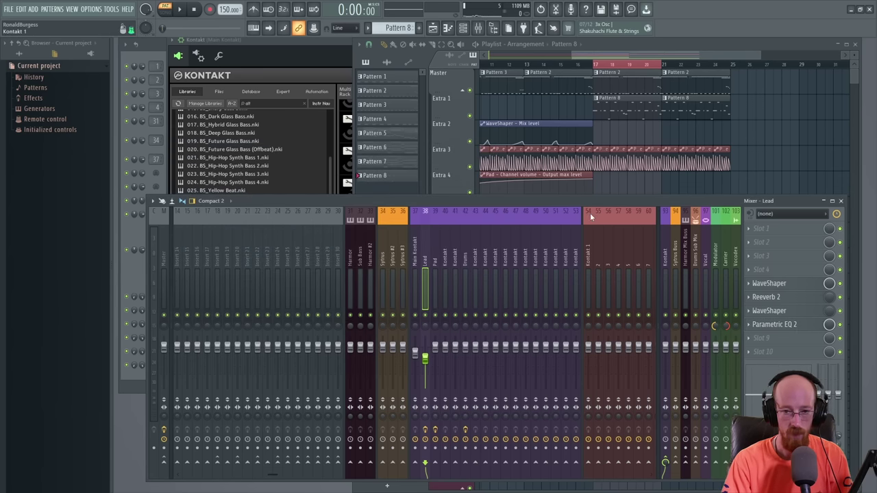
- Play the song from bar 17 and set the BS_Woam Bass instrument volume to 0.0, then close Kontakt
left_click(595, 66)
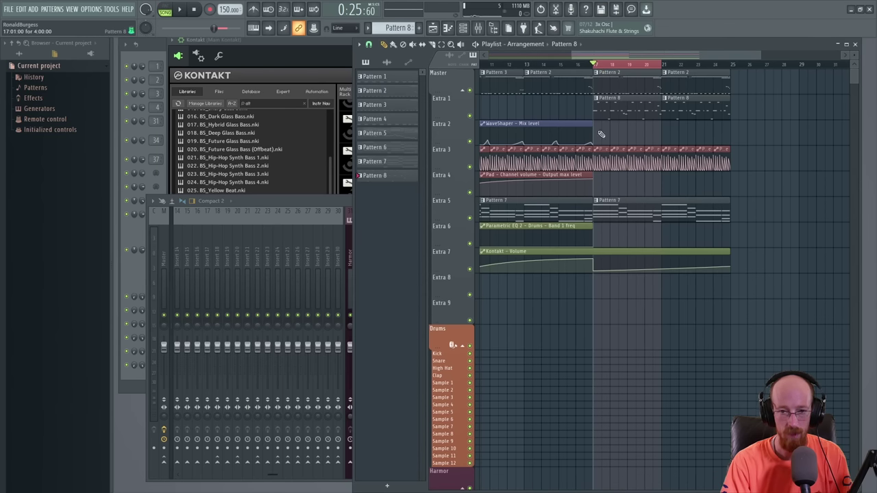
key("space")
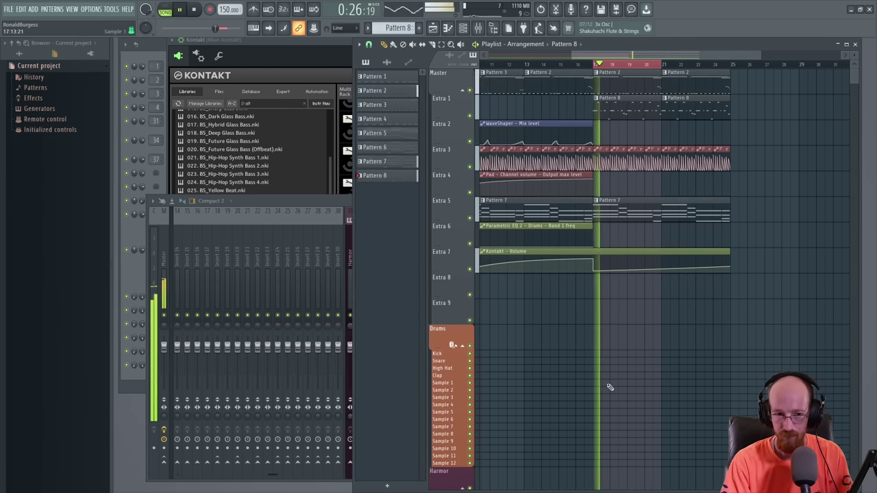
left_click(326, 67)
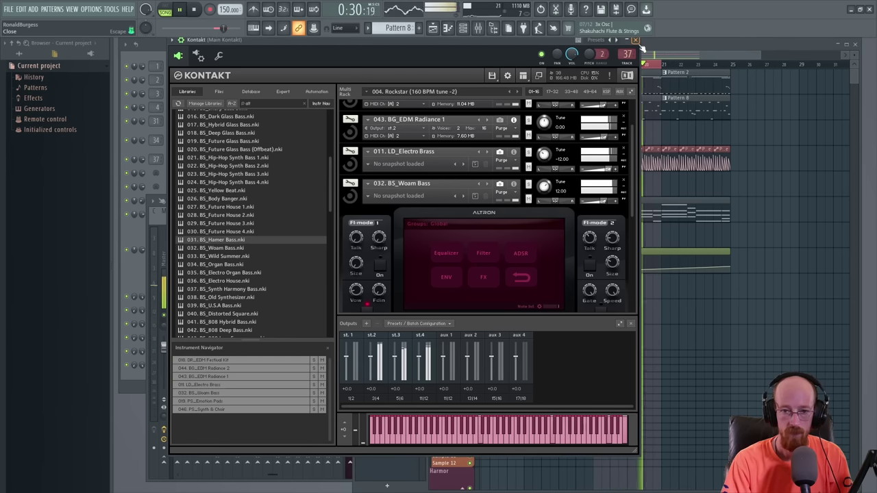
left_click_drag(604, 202, 602, 202)
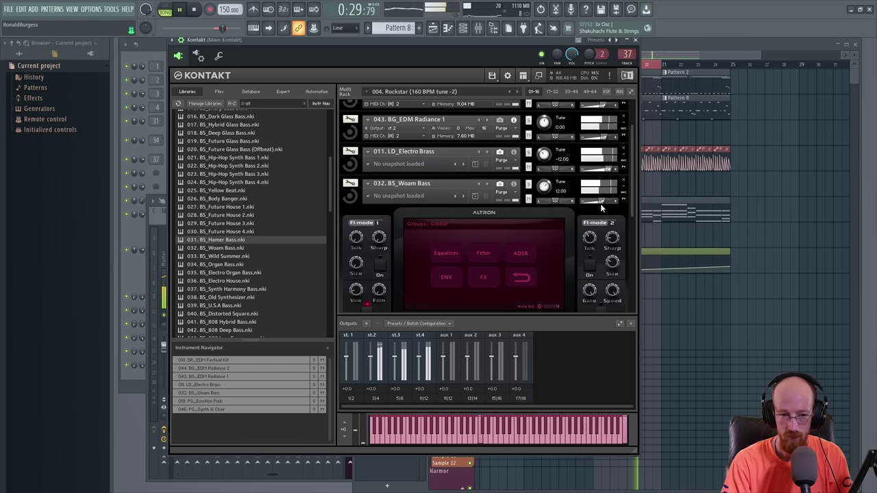
left_click(601, 201, "ctrl")
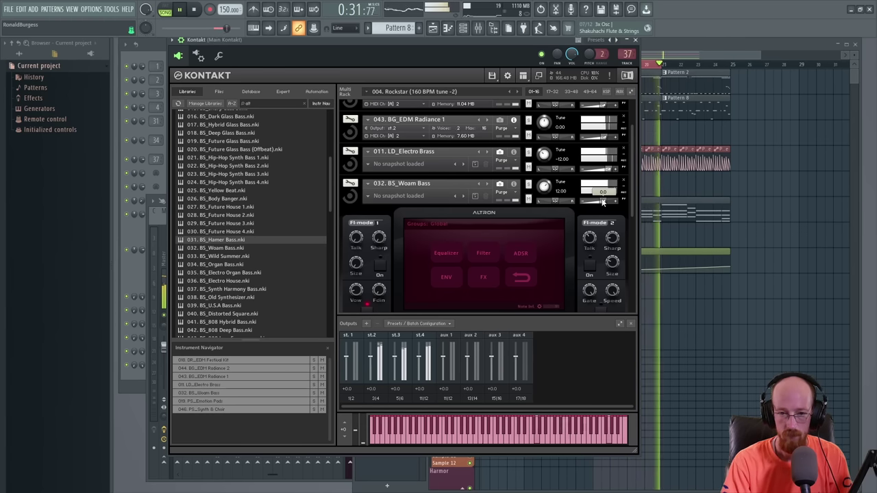
left_click(635, 40)
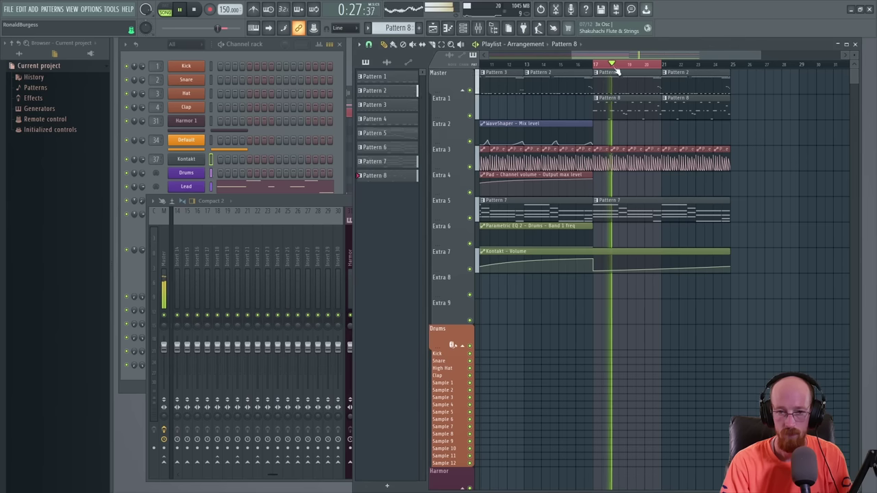
- Add a second Parametric EQ 2 to the Lead mixer track, below the existing one
left_click(319, 199)
left_click(417, 256)
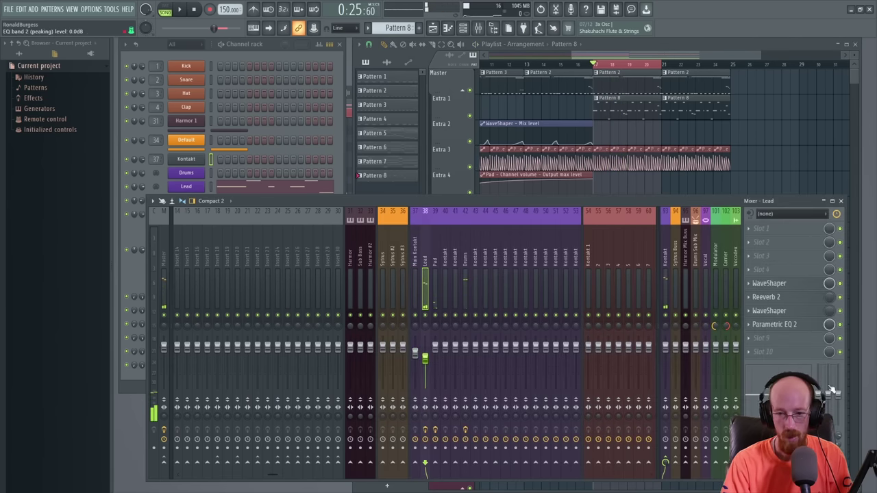
key("F8")
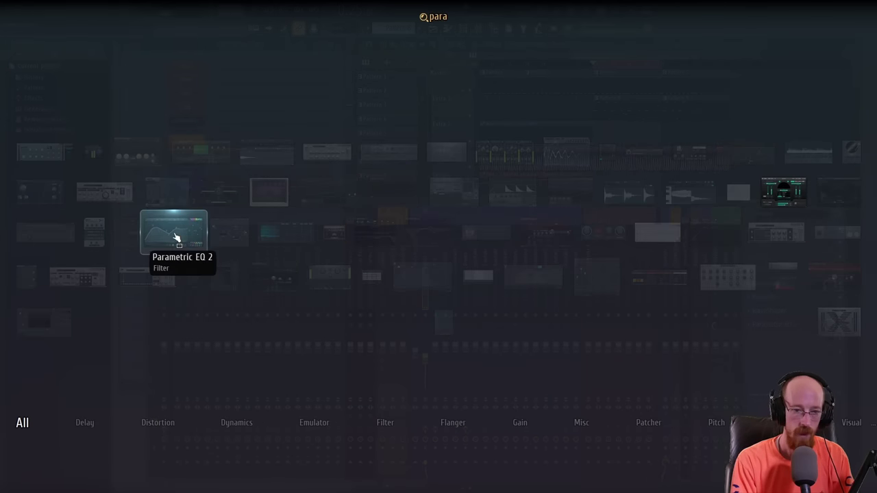
left_click(174, 232)
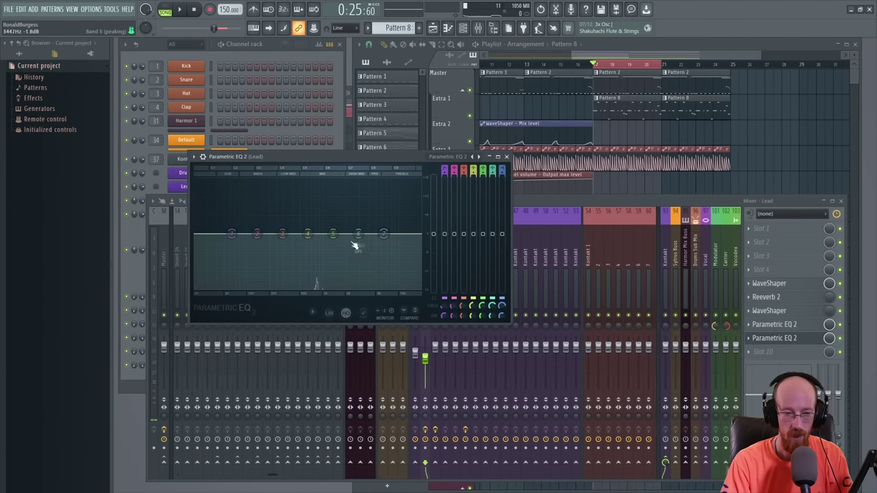
- Set band 7 of the new Parametric EQ 2 to a Steep 8 low pass filter
right_click(384, 236)
mouse_move(399, 265)
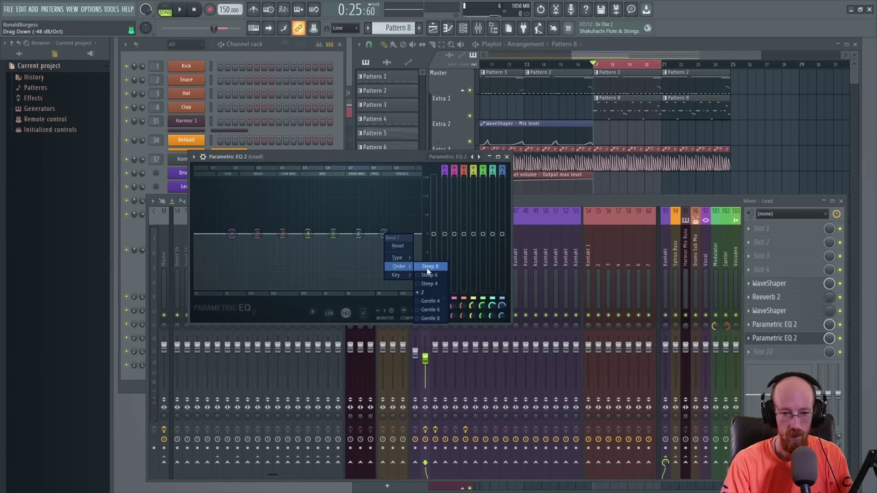
left_click(428, 267)
right_click(384, 235)
mouse_move(397, 258)
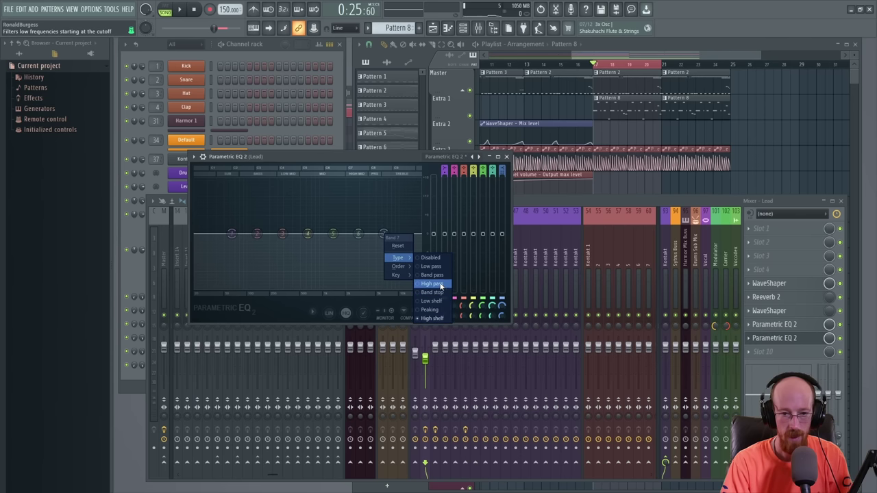
left_click(437, 267)
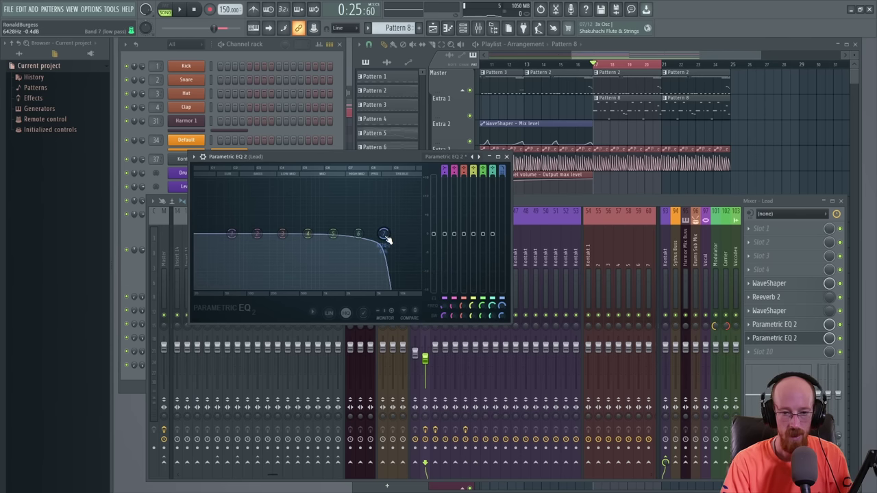
- Create an automation clip for the new EQ's band 7 frequency and enlarge its Extra 8 playlist track
left_click_drag(502, 306, 503, 308)
right_click(503, 307)
left_click(538, 382)
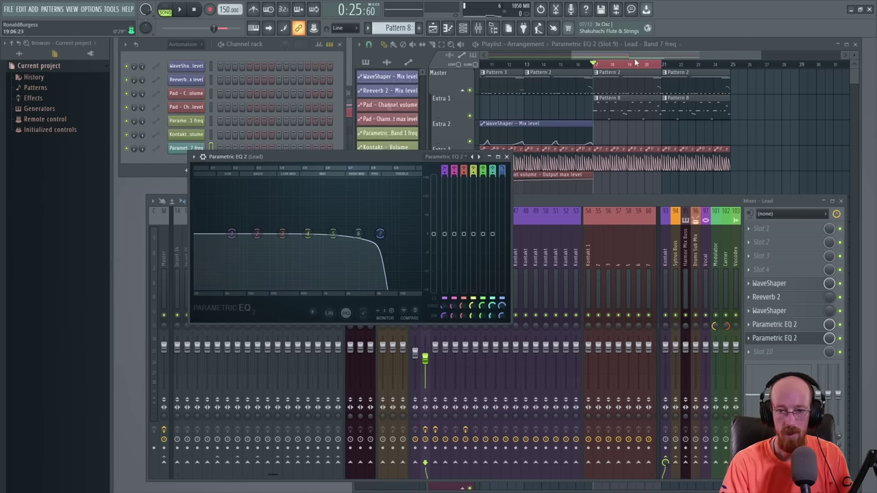
left_click(635, 46)
left_click_drag(450, 294, 450, 429)
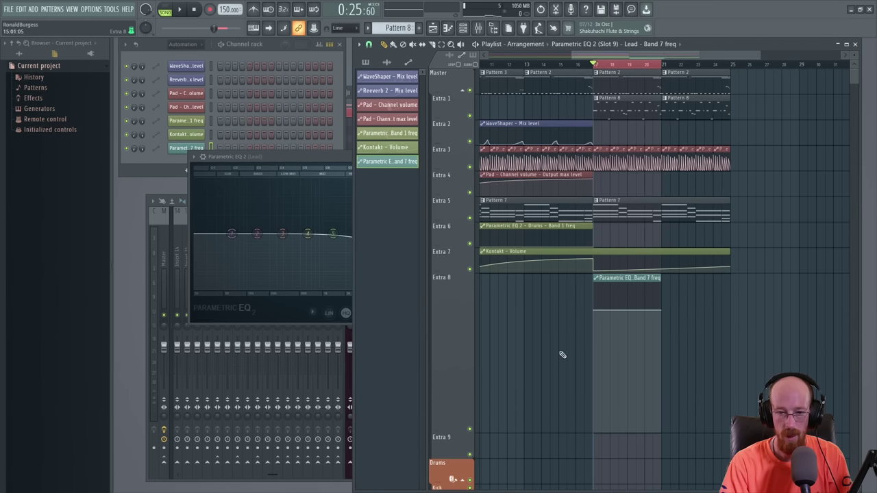
- Shape the clip's start into a steep curved drop to the minimum one beat after bar 17, and play it
scroll(562, 354, "up", 5)
left_click_drag(590, 347, 439, 313)
left_click_drag(537, 310, 575, 440)
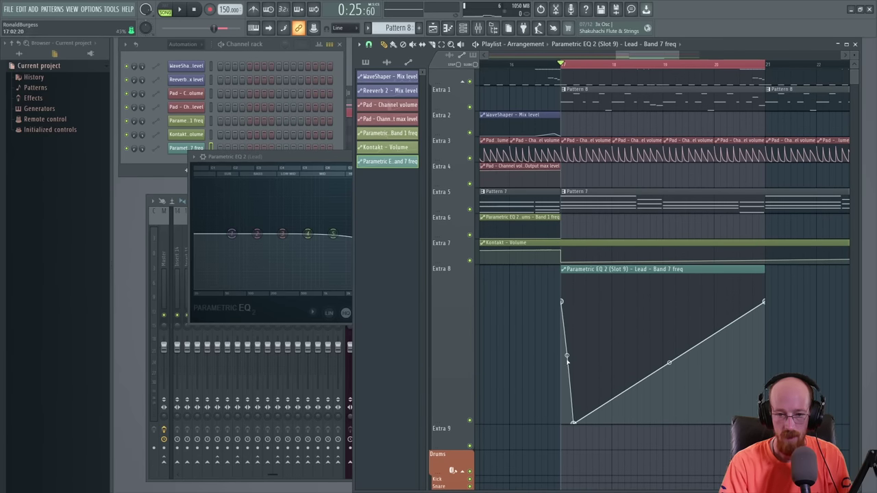
left_click_drag(566, 356, 565, 303)
key("space")
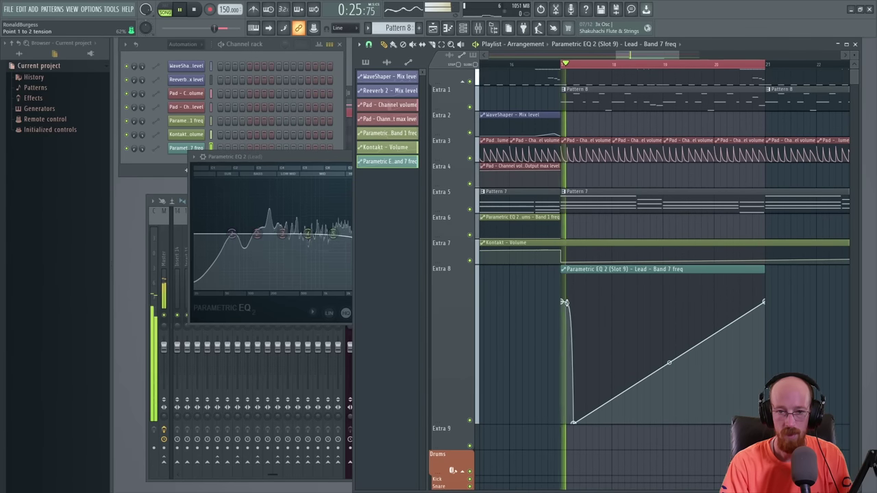
- Add an automation point directly above the first drop so the cutoff jumps back up, and audition the result
scroll(583, 316, "up", 2)
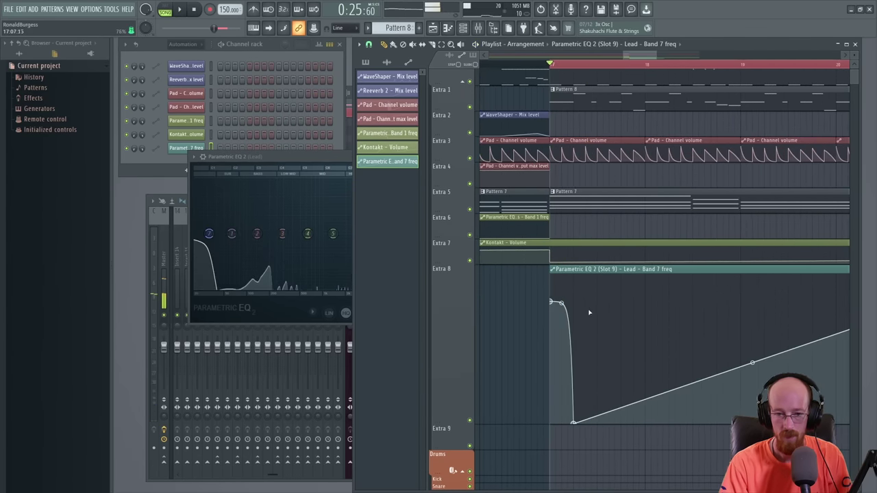
left_click(572, 303)
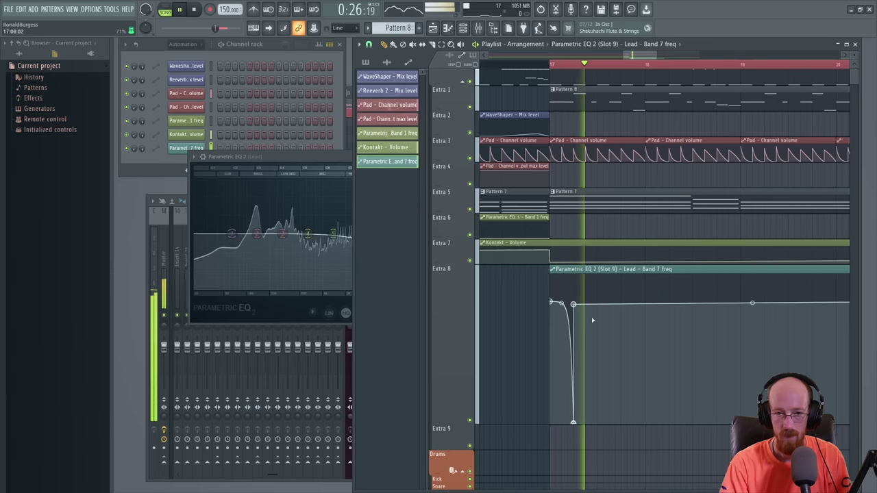
key("space")
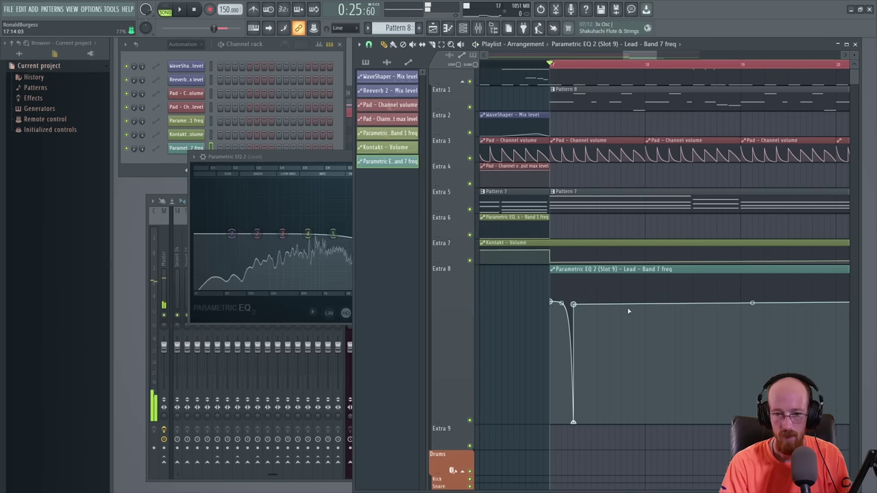
- Add two closely spaced steep drops to the minimum late in bar 17, with the cutoff jumping back up higher between them
scroll(625, 307, "up", 2)
left_click(626, 308)
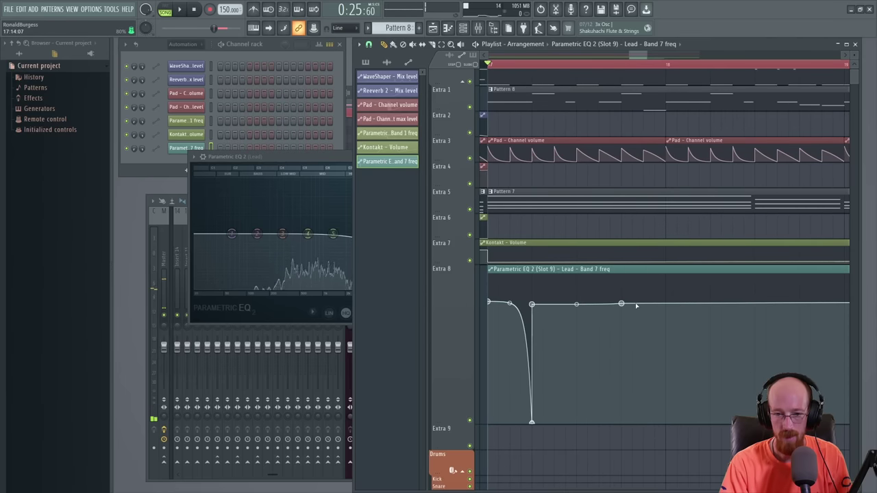
left_click(631, 422)
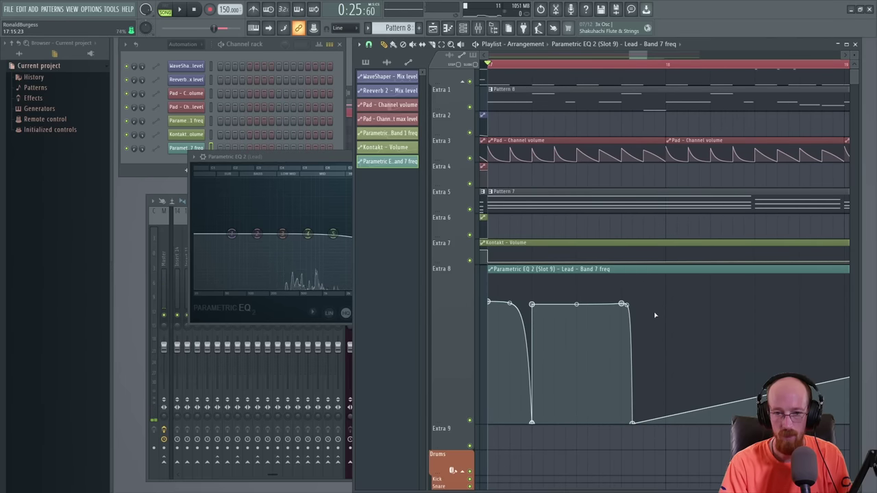
right_click(633, 306)
right_click(654, 403)
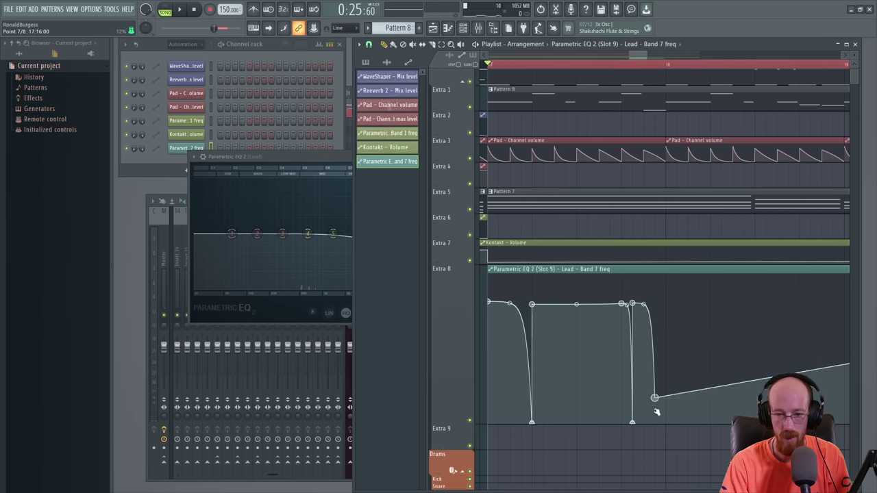
left_click_drag(655, 403, 649, 430)
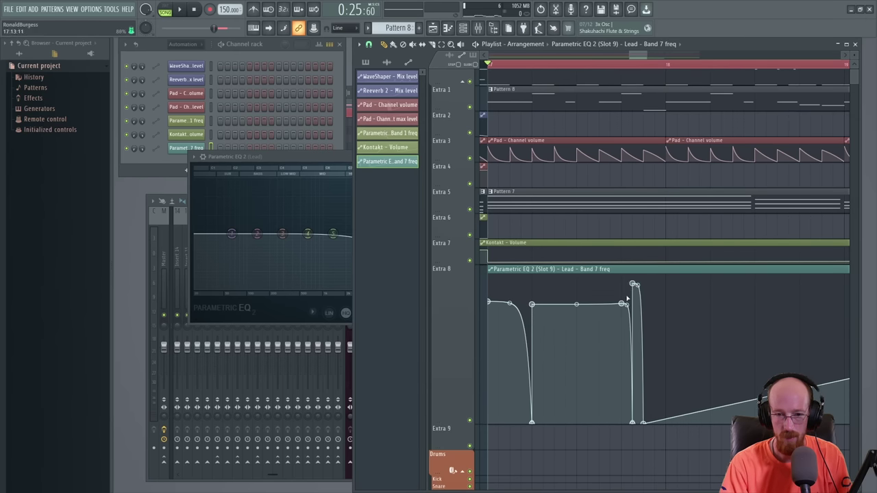
- Raise the clip's starting point, add a high point directly above the last drop, and play from bar 17
scroll(500, 303, "left", 1)
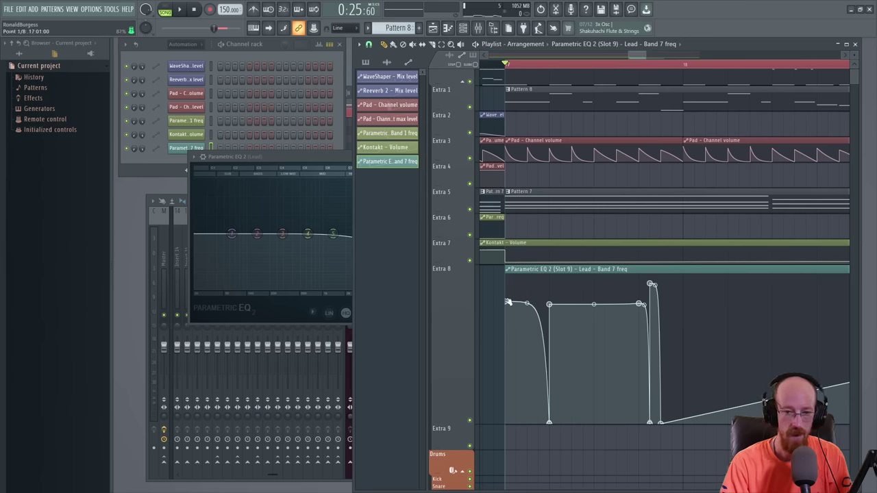
left_click_drag(505, 302, 506, 284)
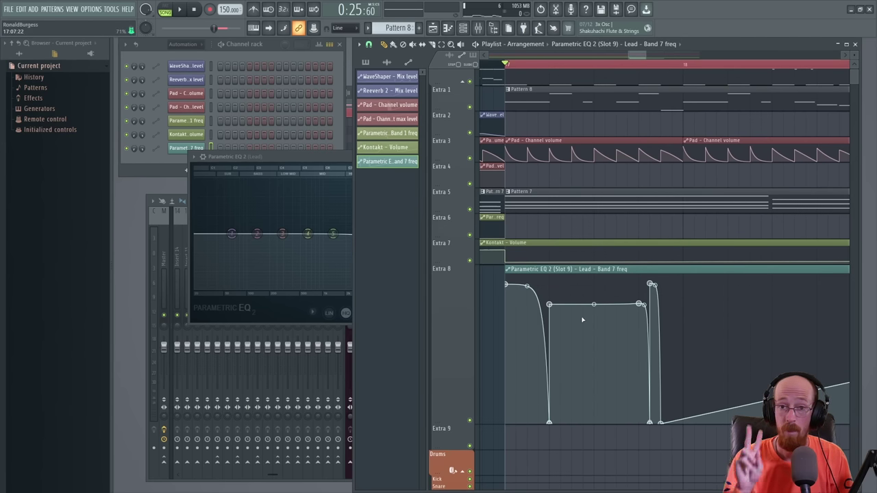
key("space")
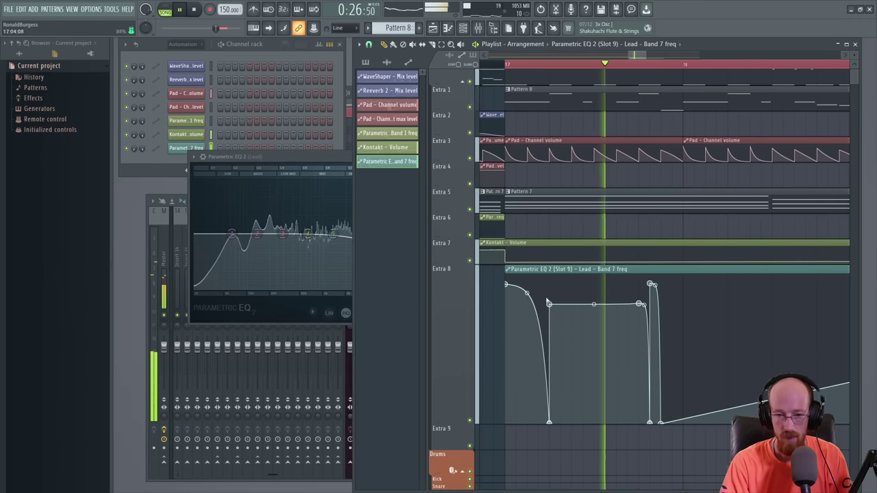
key("space")
right_click(661, 284)
key("space")
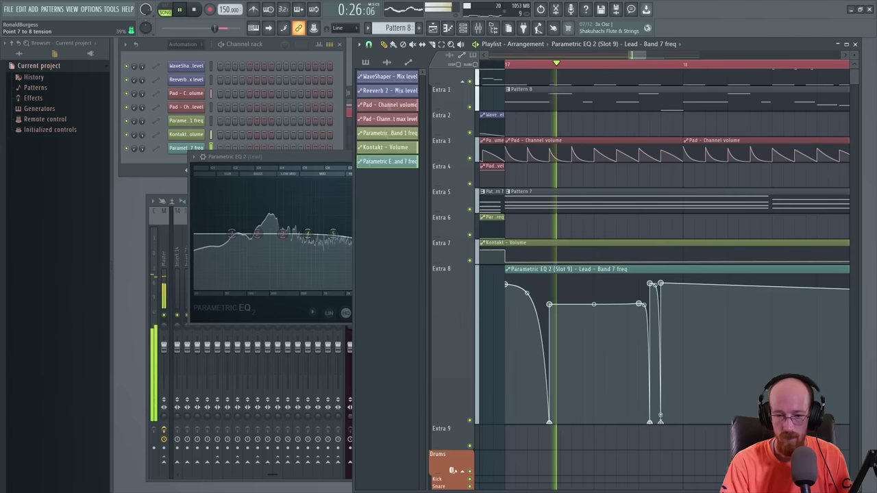
- Make the two late bar 17 drops shallower and lower the peak between them while auditioning the loop
left_click_drag(661, 416, 661, 362)
key("space")
key("space")
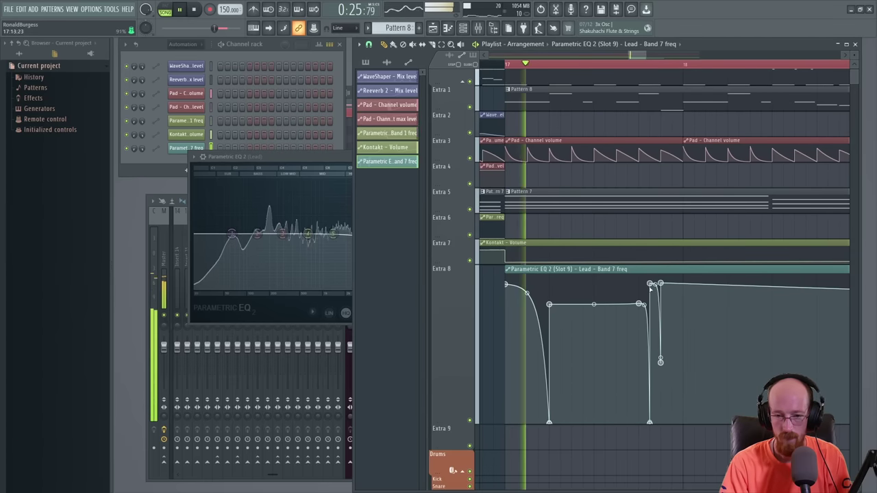
left_click_drag(651, 284, 652, 303)
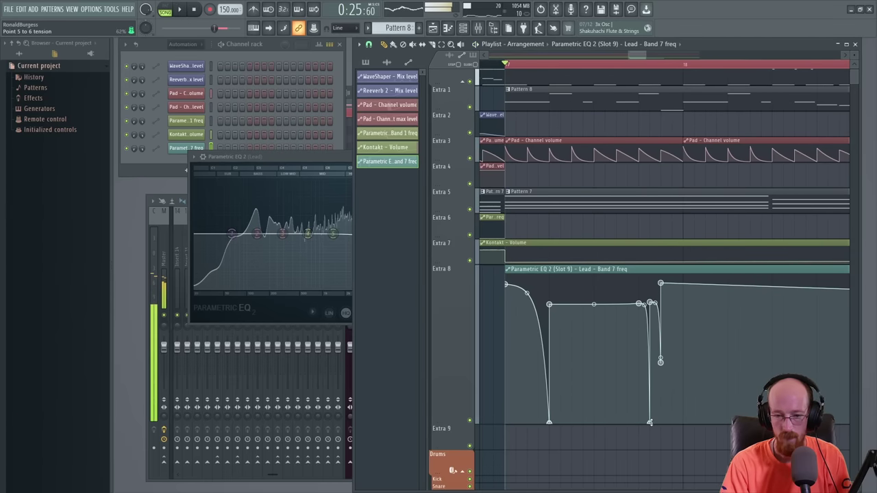
left_click_drag(649, 421, 649, 352)
key("space")
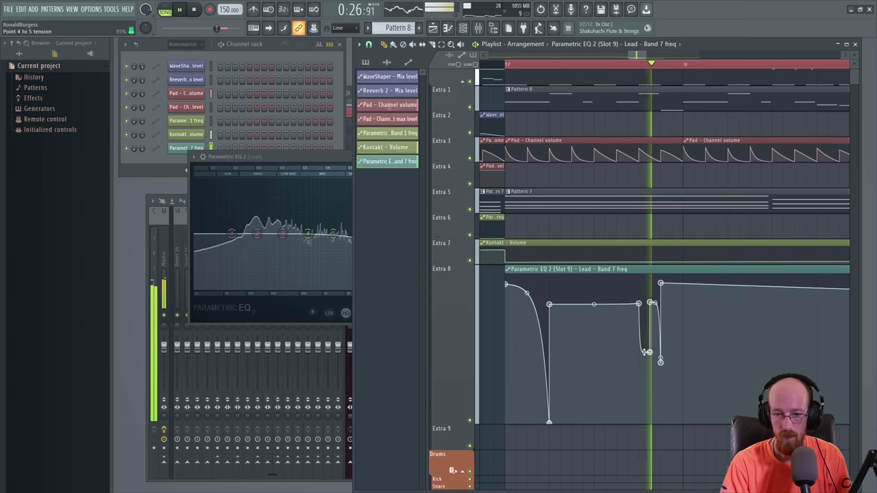
left_click_drag(646, 352, 649, 313)
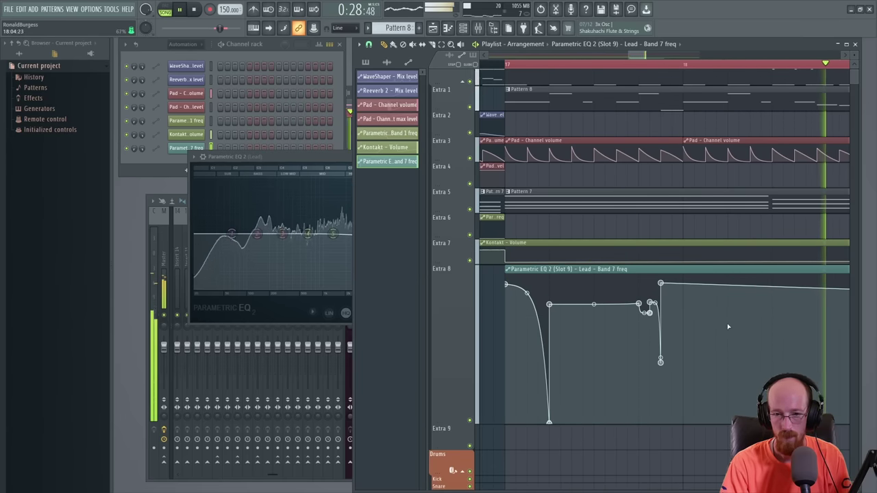
- Curve the cutoff up to near maximum after the last drop and hold it there with points up to bar 19
key("space")
scroll(727, 336, "down", 2)
left_click_drag(761, 313, 669, 272)
right_click(670, 294)
right_click(696, 274)
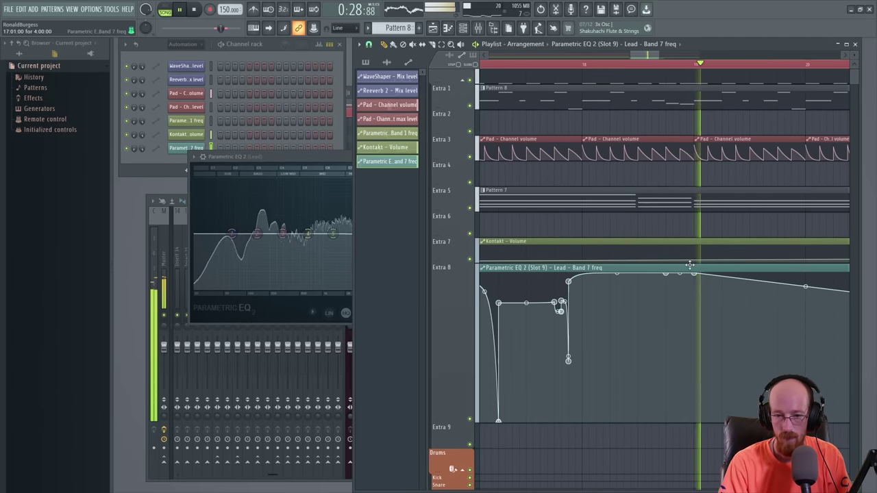
- Slice the band 7 clip at bar 19, delete the remainder, and copy the first two bars into its place
scroll(712, 342, "down", 3)
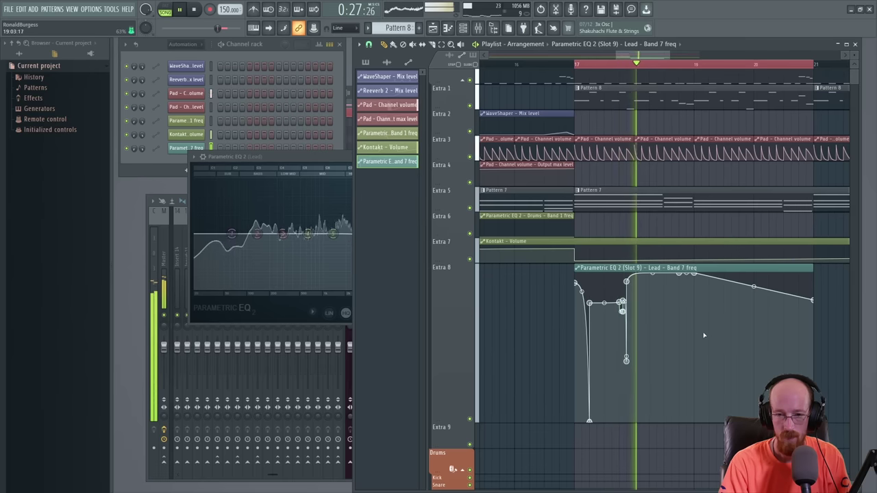
left_click_drag(698, 447, 700, 335)
key("space")
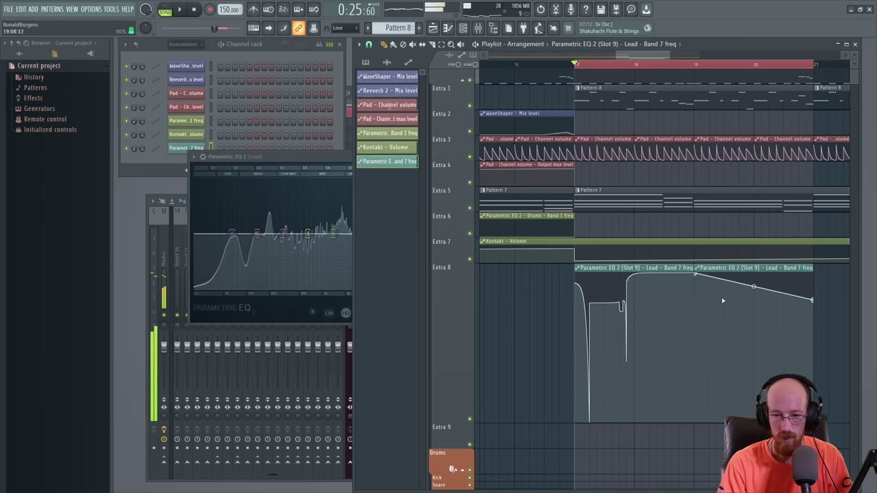
right_click(716, 268)
left_click_drag(642, 267, 763, 268)
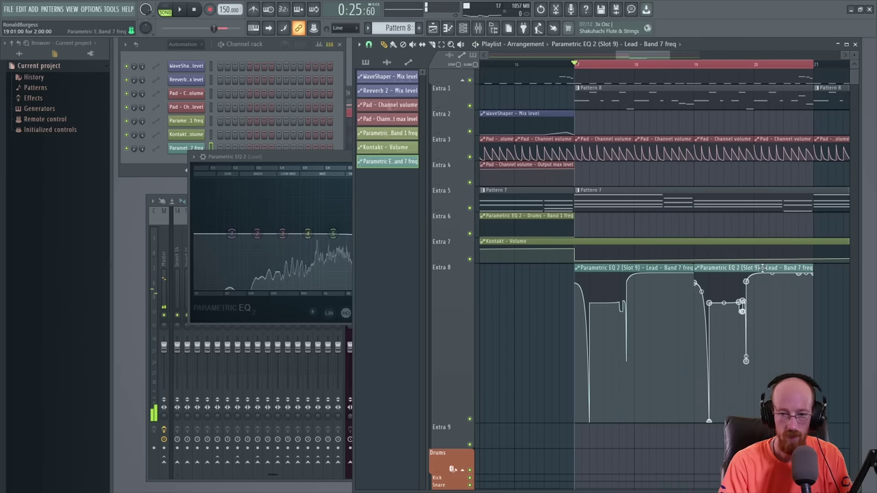
- Watch the Lead EQ during playback, try a band 6 boost, return it to about 0 dB near 188 Hz, and close the EQ
left_click(321, 158)
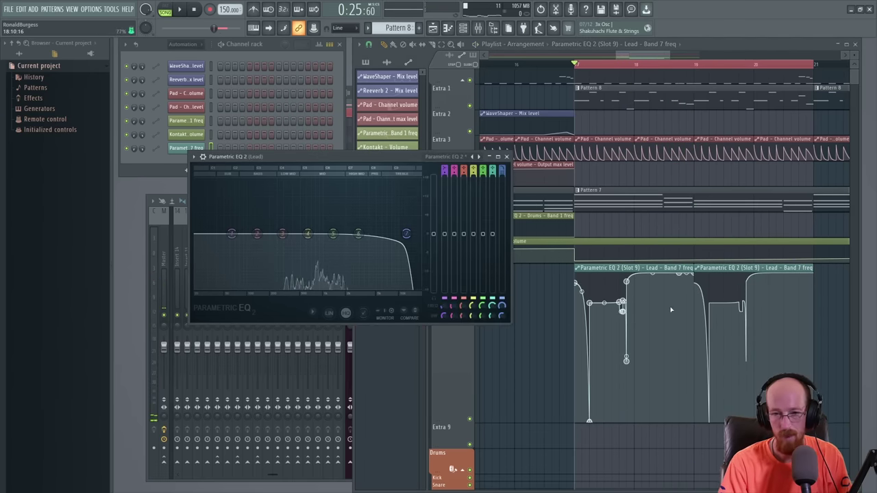
key("space")
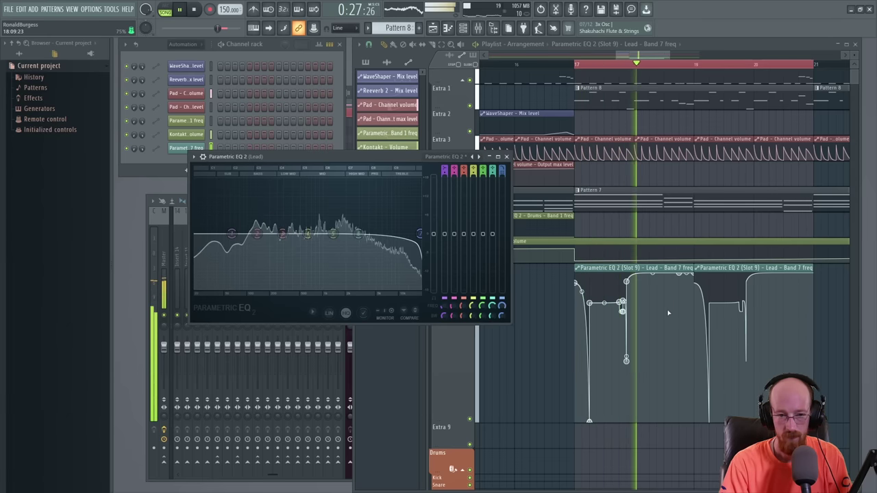
key("space")
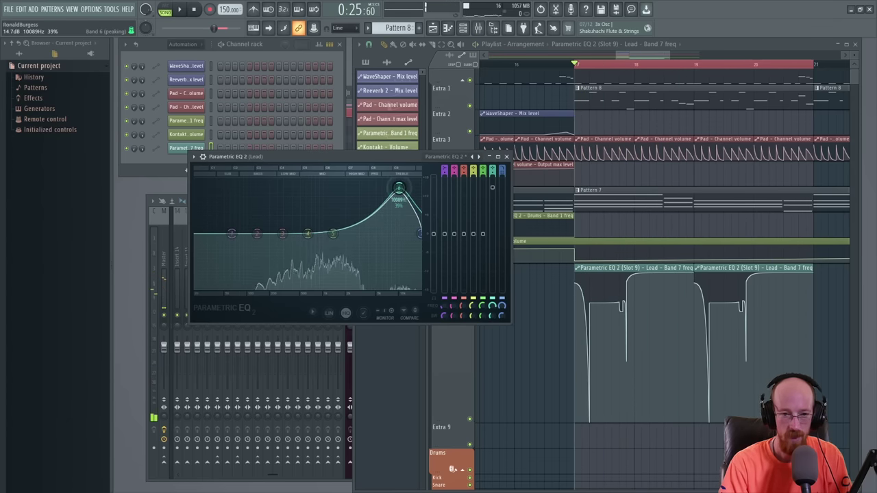
key("space")
left_click_drag(398, 188, 267, 233)
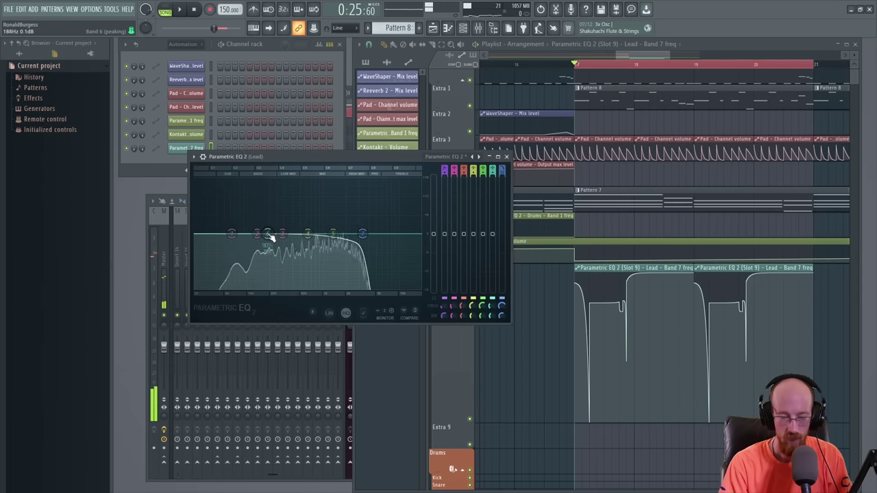
left_click(507, 157)
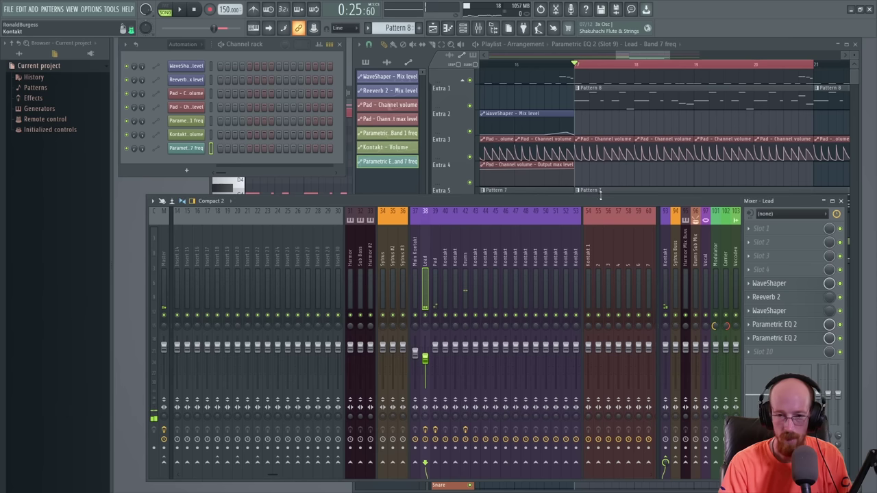
- Make the first drop shallower, raise the clip's start to near maximum, and audition the loop from bar 17
key("space")
left_click(652, 53)
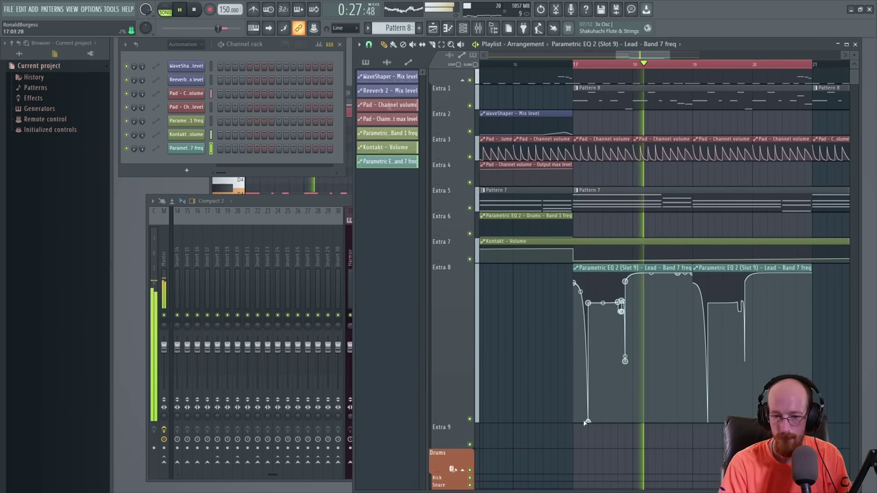
left_click_drag(587, 418, 588, 356)
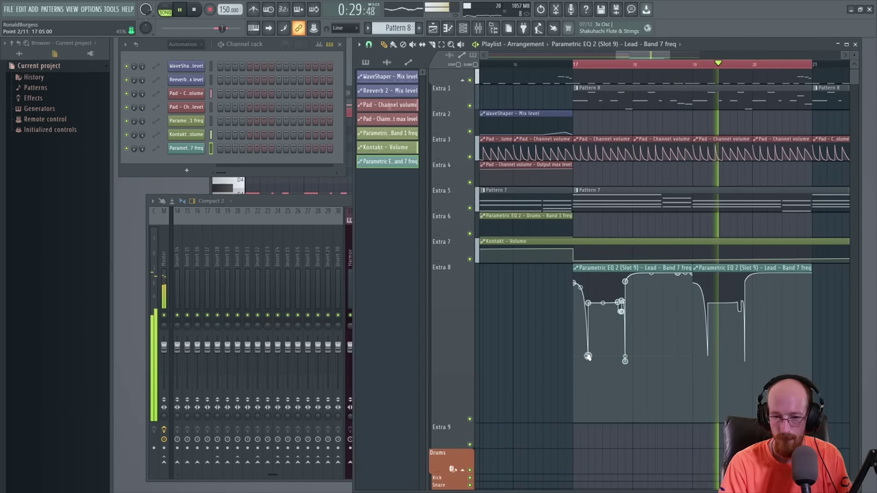
left_click_drag(580, 319, 578, 283)
key("space")
key("space")
key("space")
key("space")
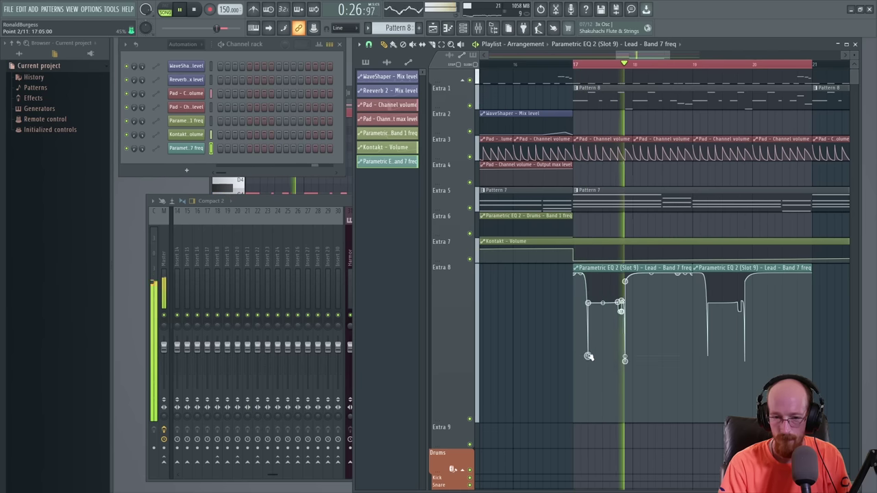
- Open the Lead's second Parametric EQ 2 during playback, raise the first drop's low point further, and close the EQ
key("F9")
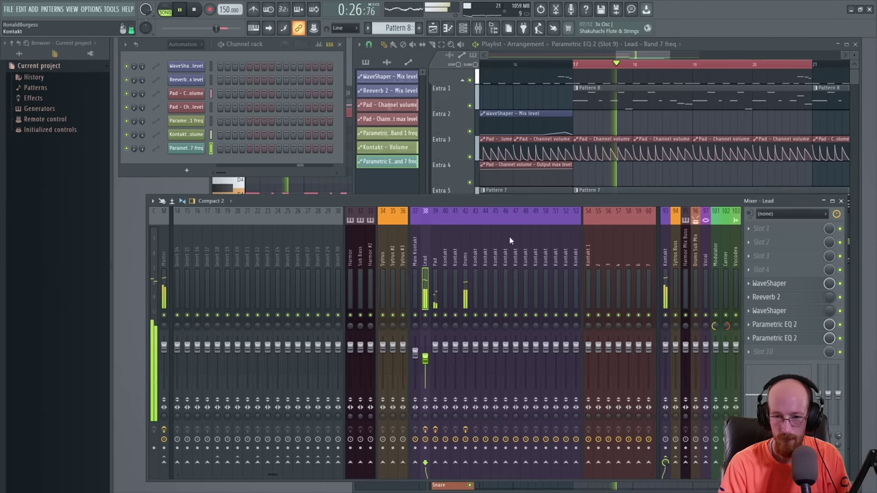
left_click(781, 338)
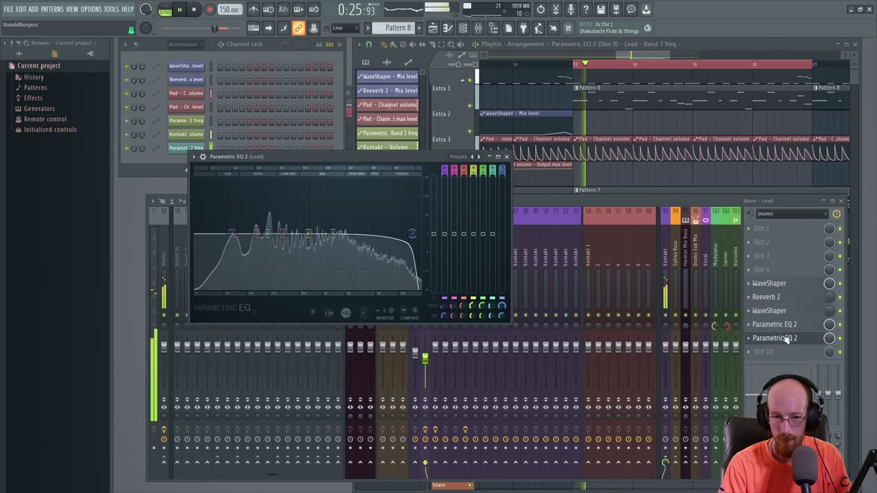
left_click(648, 55)
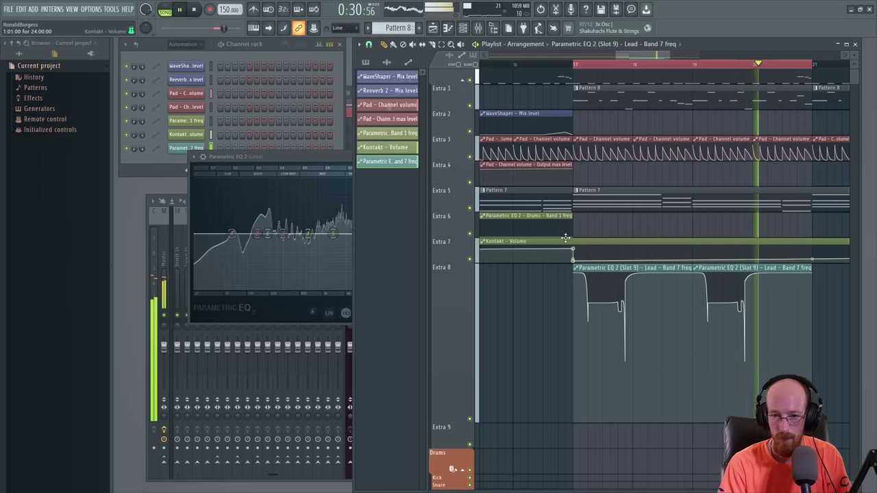
mouse_move(653, 280)
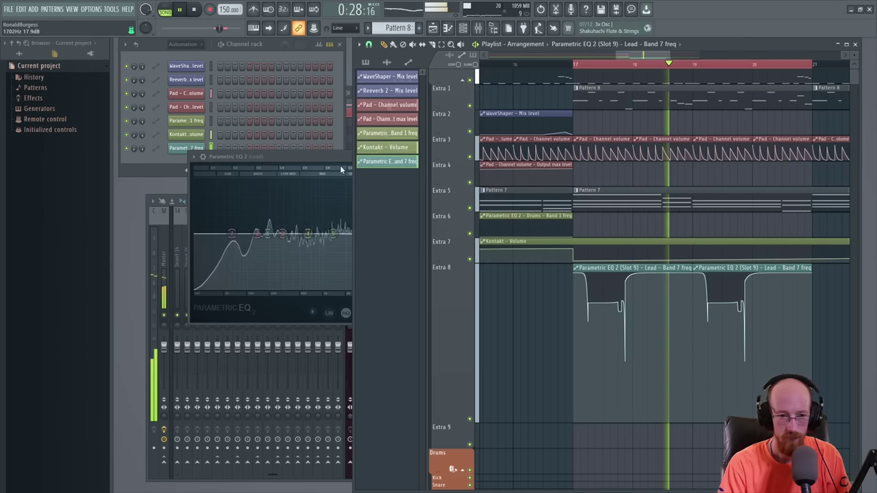
left_click(341, 188)
left_click(506, 156)
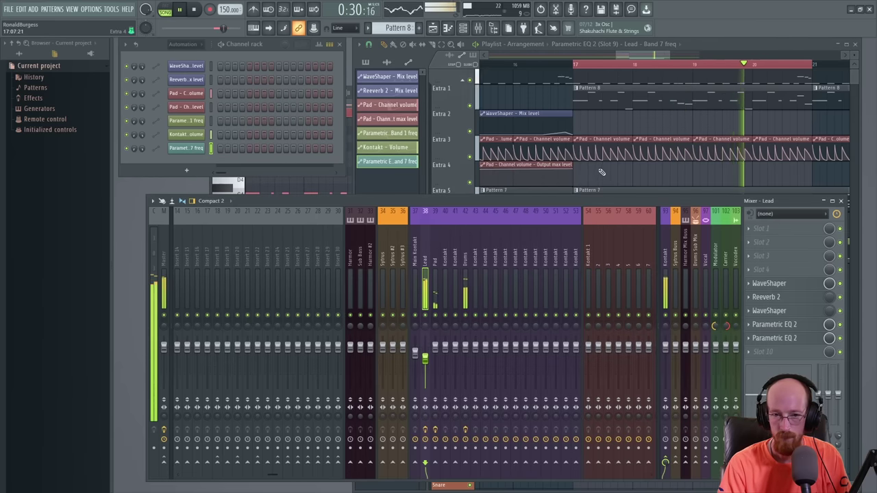
- Play the arrangement from bar 16 to hear the transition into bar 17
scroll(602, 172, "down", 4)
key("space")
left_click(578, 66)
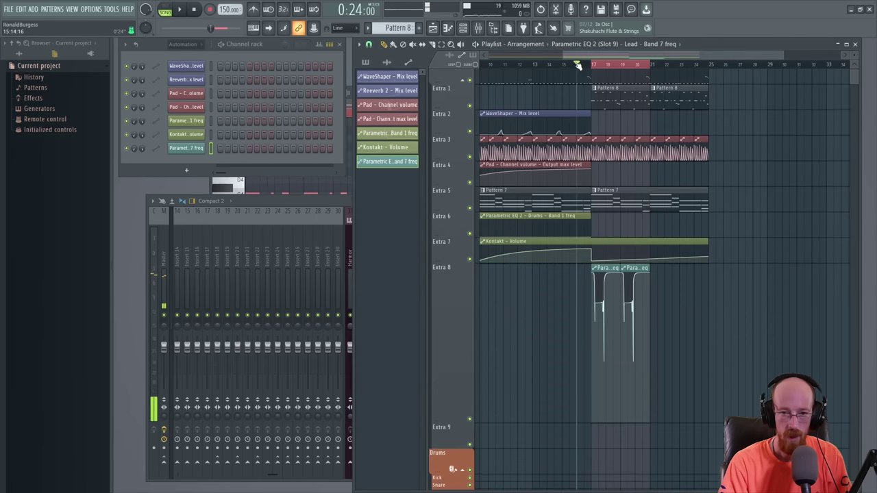
key("space")
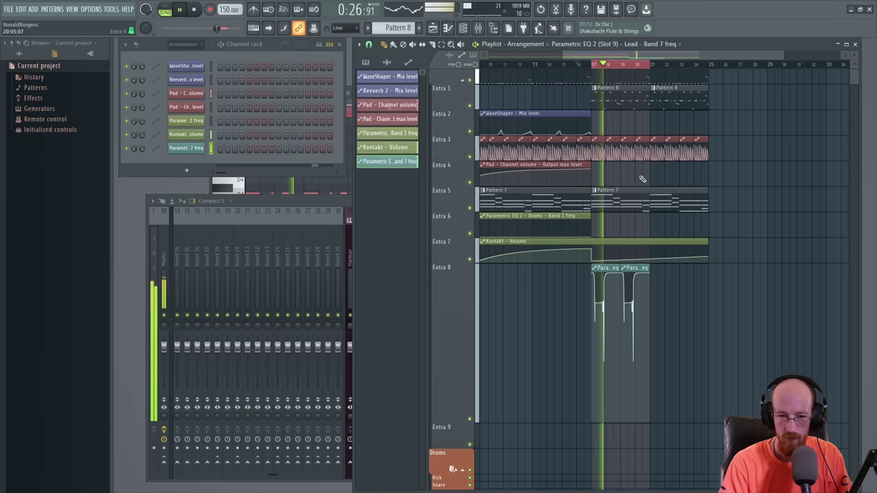
- Raise the Kontakt volume automation's bar 17 point to just below the preceding level, enlarging the Extra 7 track and auditioning
left_click_drag(592, 260, 594, 247)
key("space")
key("space")
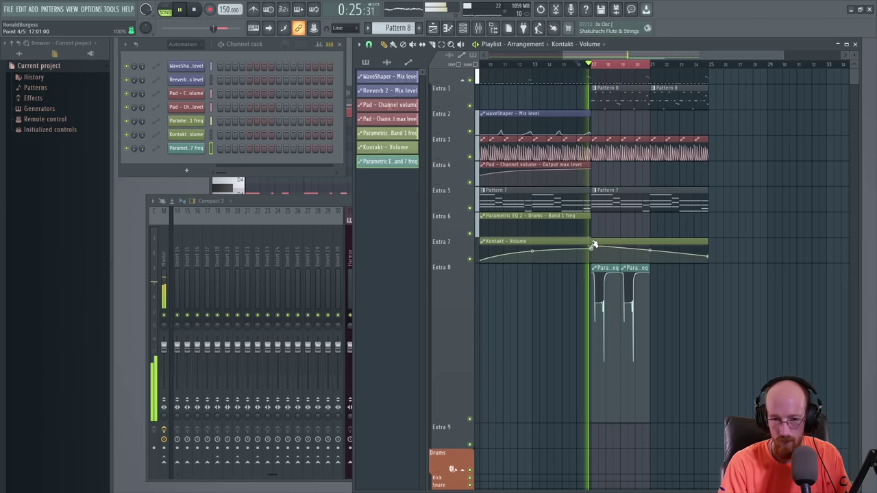
scroll(567, 248, "up", 3)
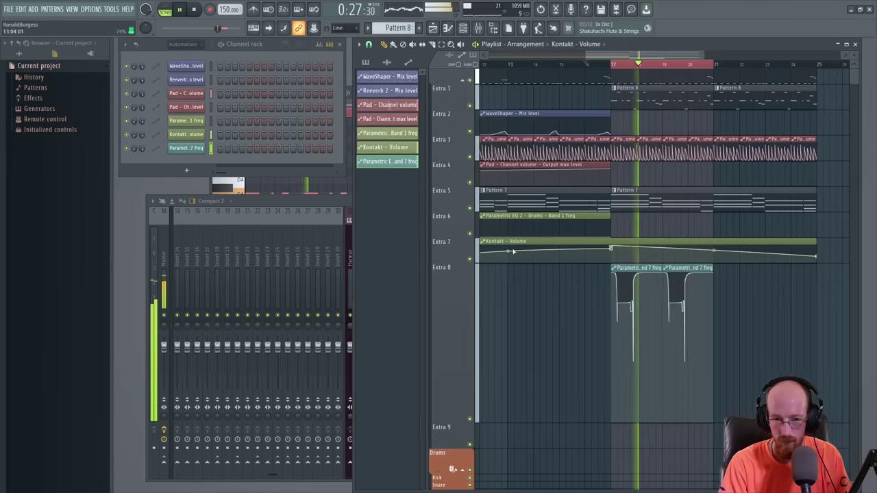
left_click_drag(464, 264, 464, 290)
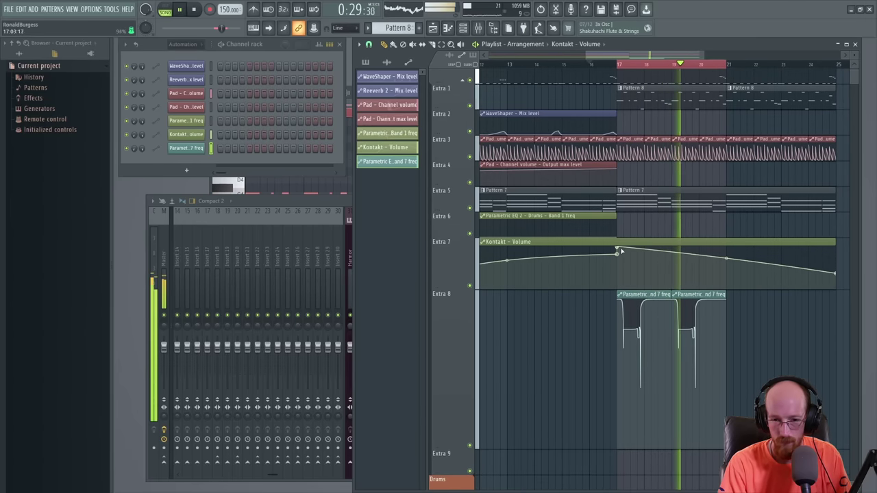
left_click_drag(617, 250, 616, 254)
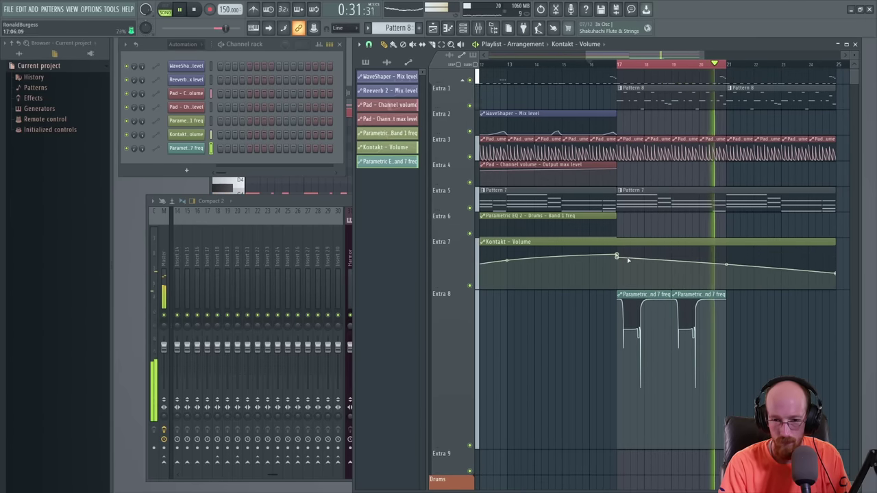
- Raise the Kontakt volume automation's end point at bar 25 to nearly match its bar 17 level, and audition the transition
left_click_drag(837, 273, 837, 258)
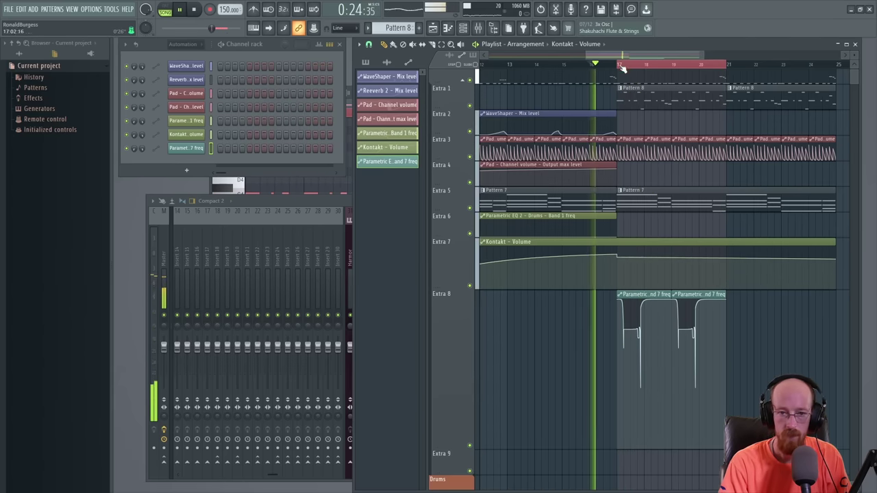
scroll(597, 105, "down", 3)
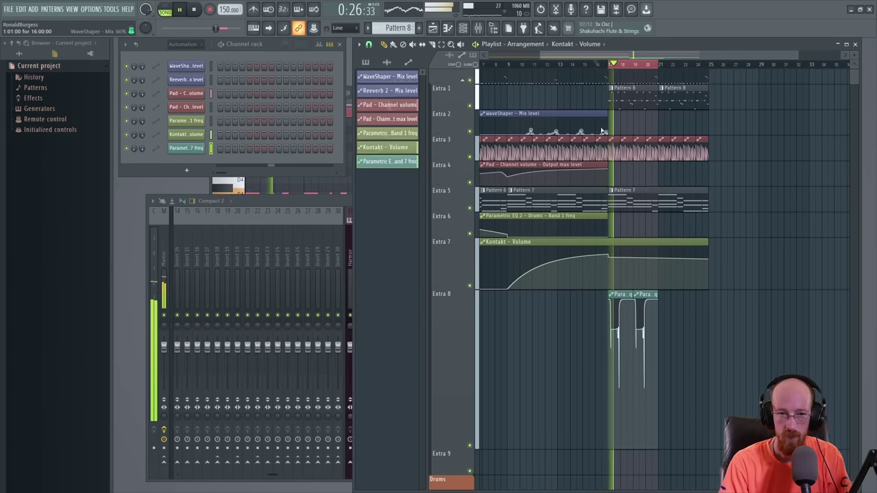
- Add a Stereo Shaper to slot 6 of the Pad mixer track
left_click(324, 197)
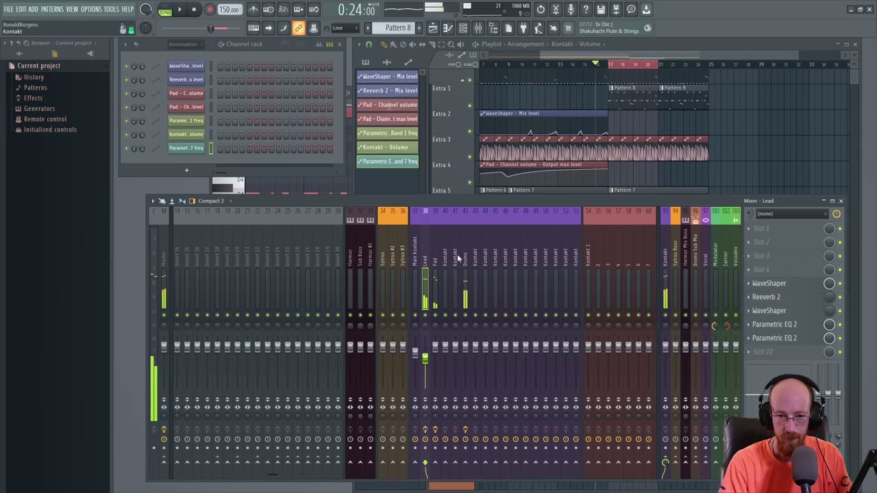
left_click(436, 262)
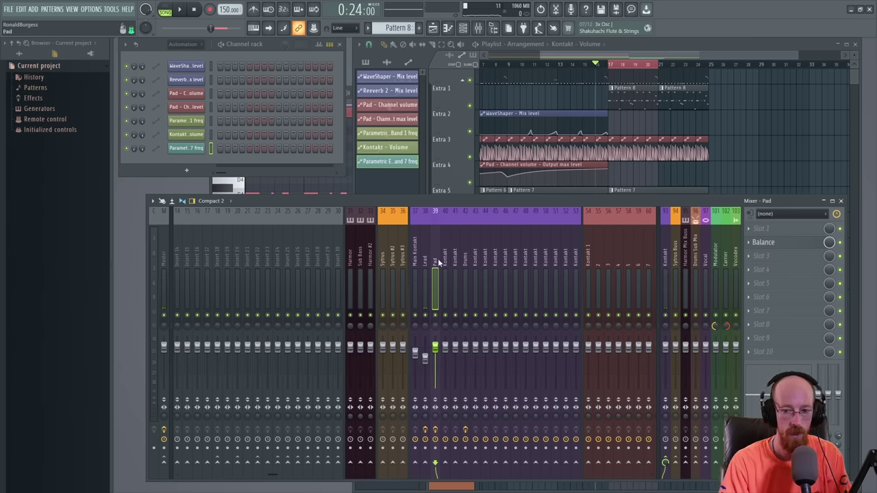
left_click(814, 298)
type("fruity")
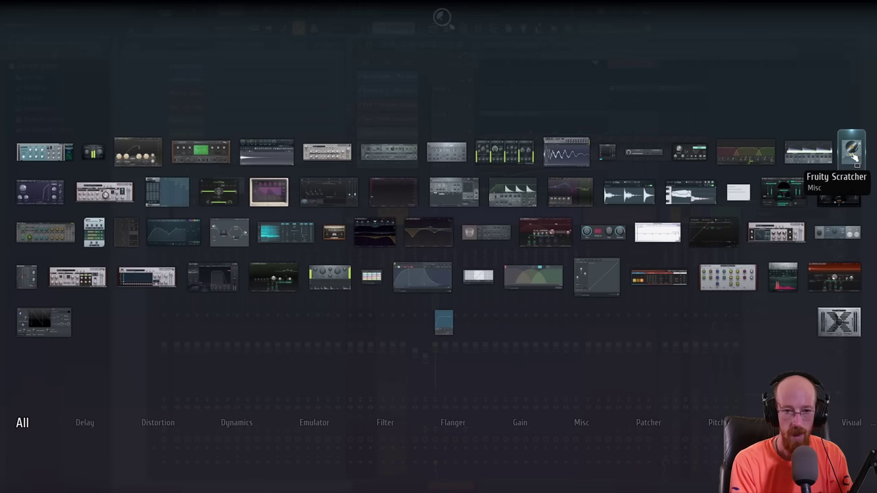
type("ste")
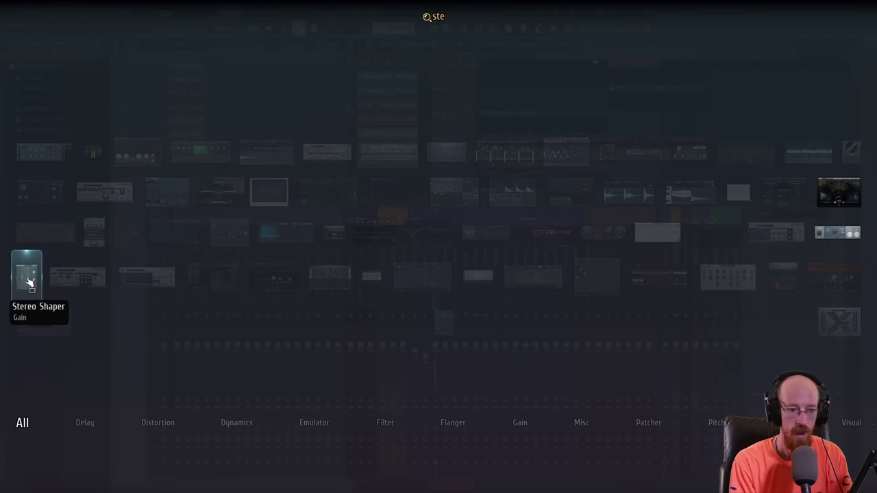
left_click(29, 279)
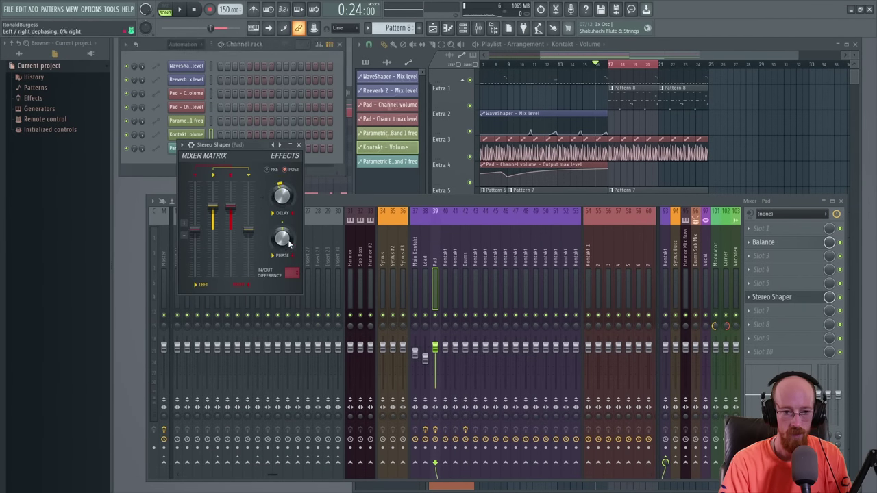
- Create an automation clip for the Pad's Stereo Shaper mix level and place it on Extra 9 starting at bar 1
right_click(828, 298)
left_click(827, 366)
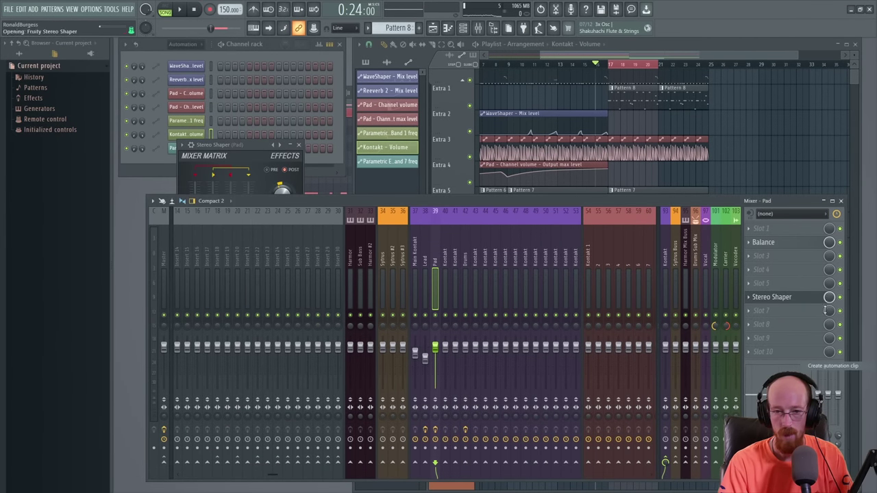
left_click(603, 45)
scroll(538, 353, "down", 5)
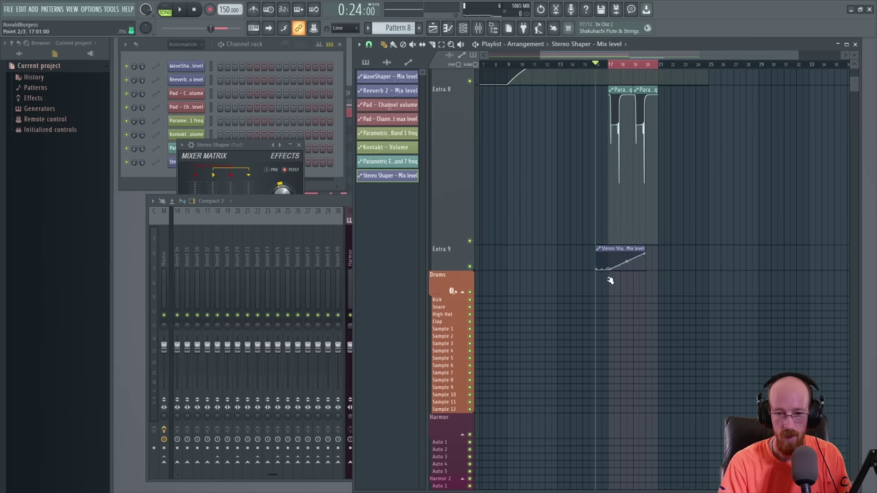
left_click_drag(615, 248, 744, 245)
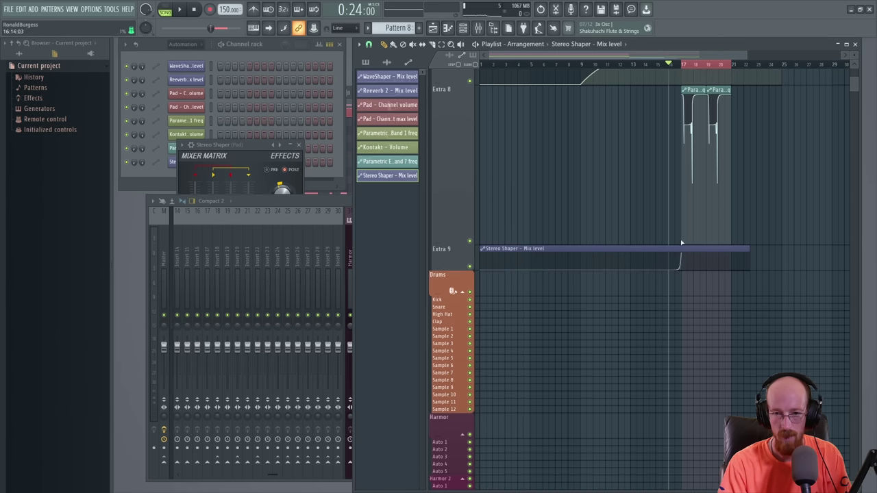
- Make the Stereo Shaper mix level jump from minimum to maximum at bar 17, audition it, and close the Stereo Shaper
left_click_drag(706, 171, 634, 364)
scroll(630, 402, "up", 2)
left_click_drag(626, 468, 605, 408)
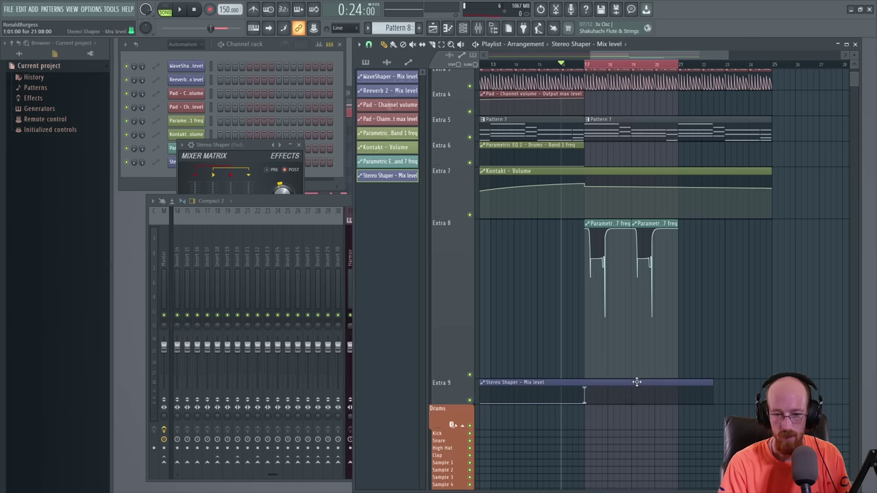
key("space")
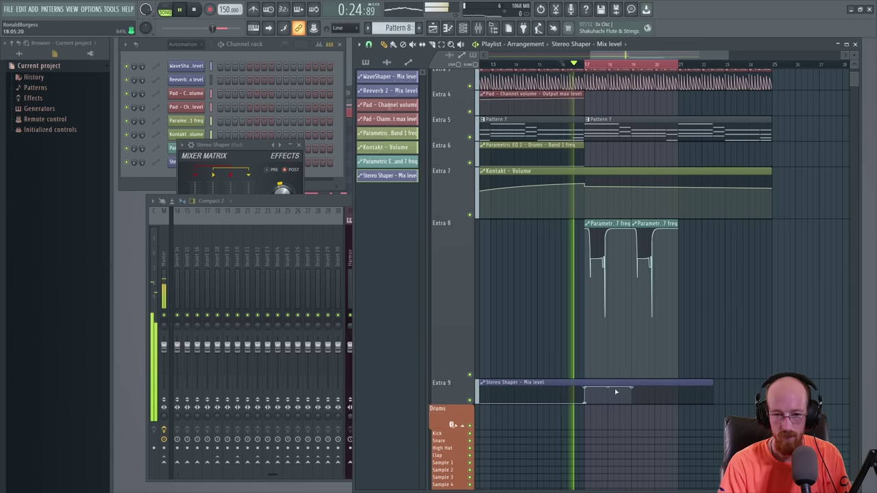
left_click(307, 203)
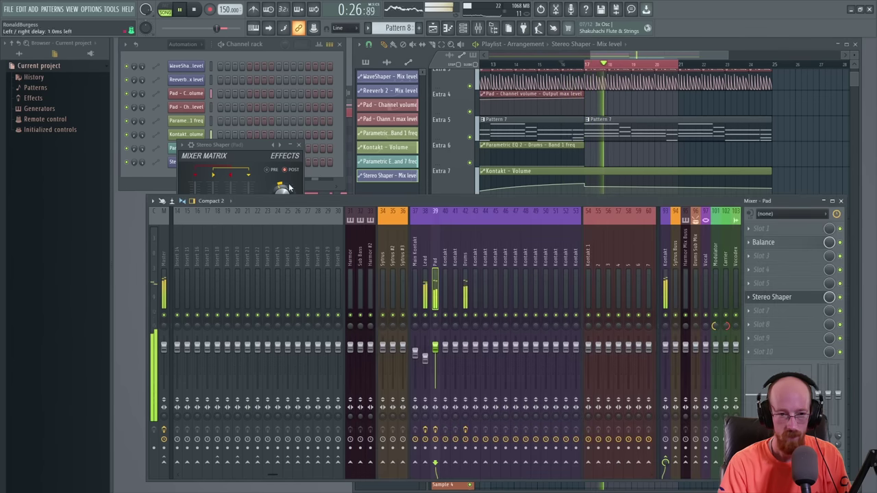
left_click(300, 146)
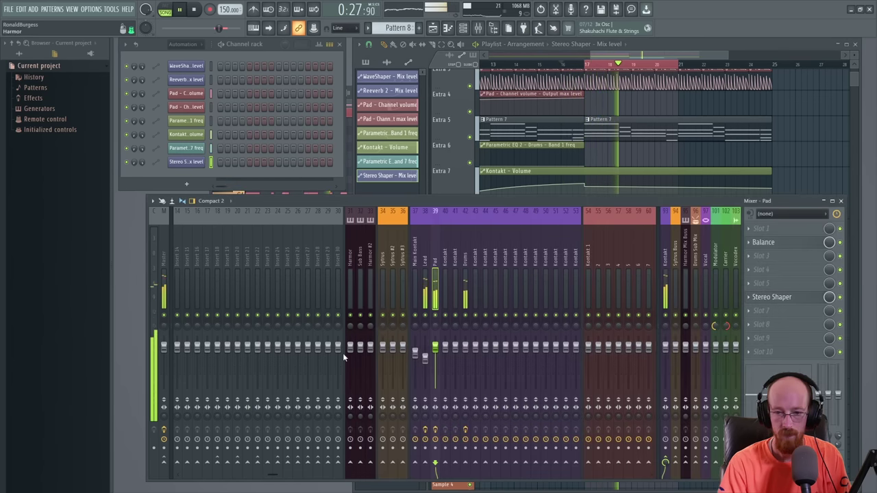
- Add Reeverb 2 to slot 4 of the Pad mixer track and audition it
middle_click(765, 276)
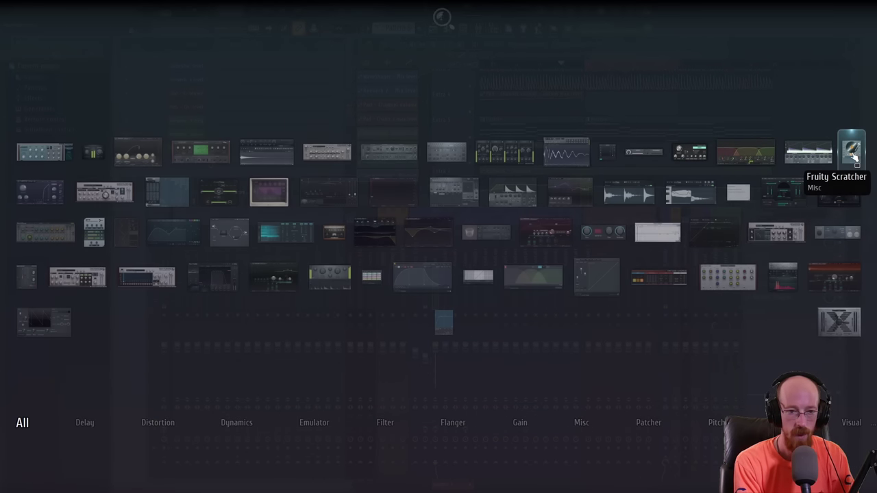
left_click(487, 231)
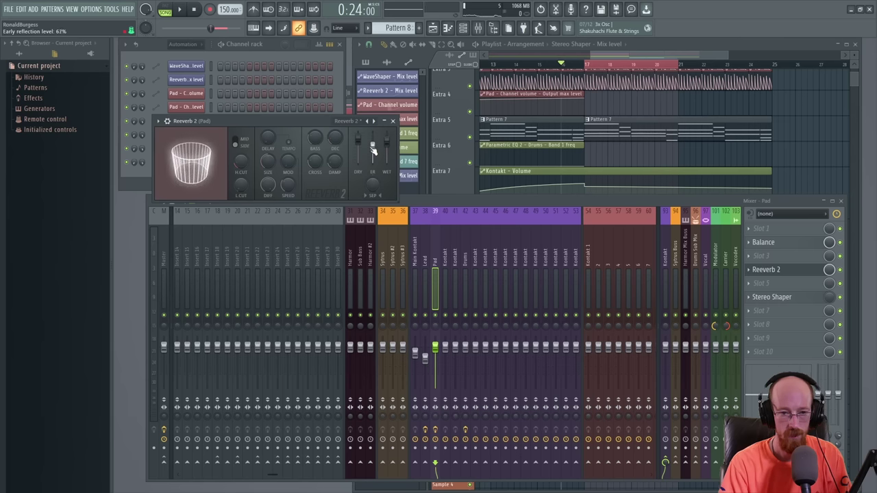
key("space")
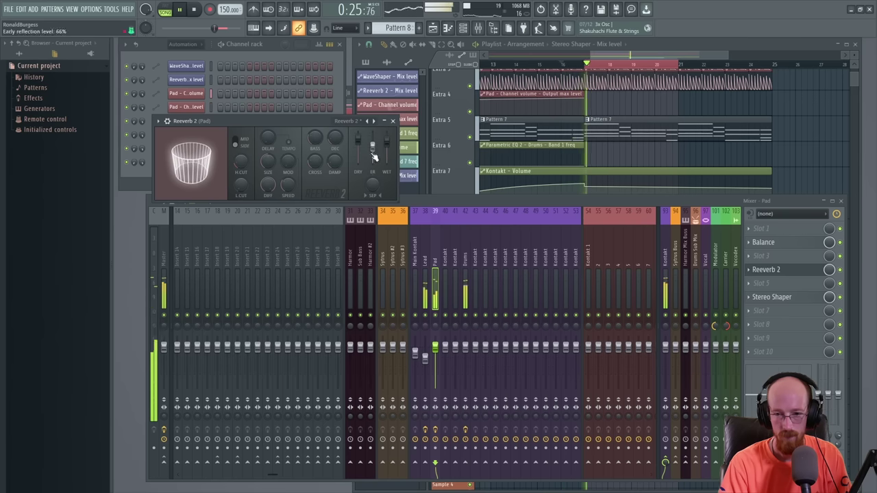
- Create an automation clip for the Pad's Reeverb 2 mix level and place it on the Drums track from bar 1
right_click(831, 272)
left_click(832, 339)
left_click(686, 46)
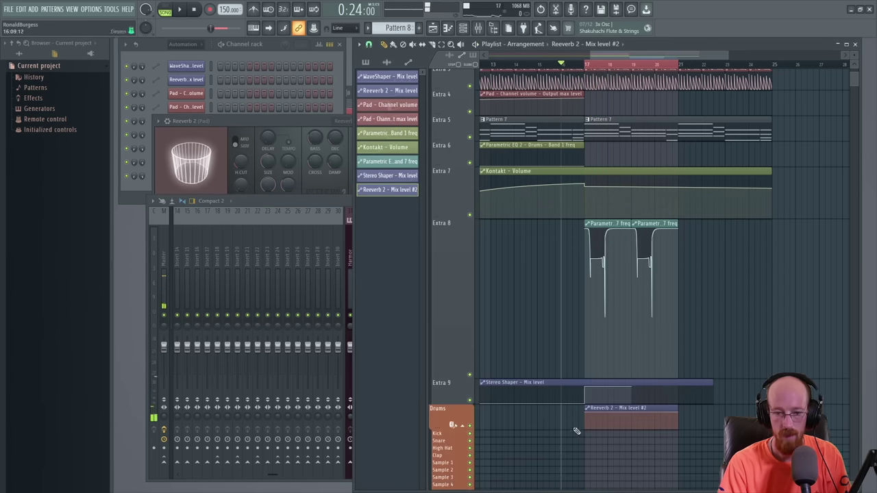
left_click_drag(617, 408, 539, 422)
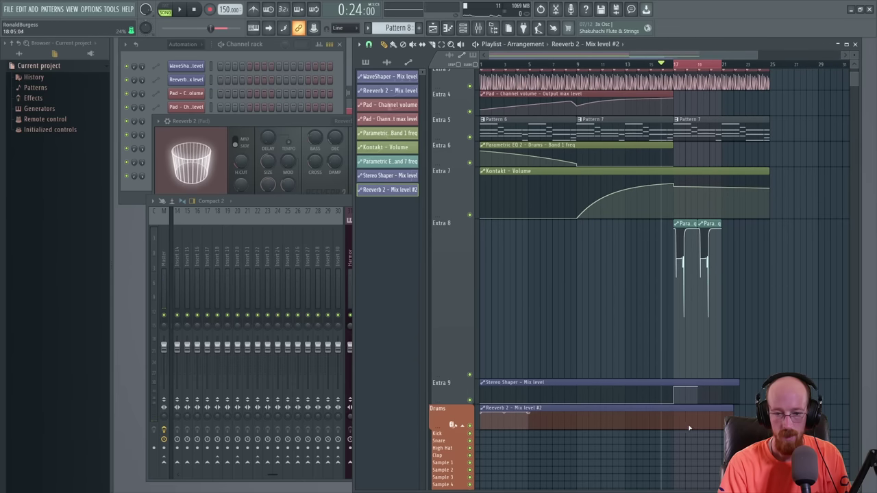
- Shape the Reeverb 2 mix automation to stay at minimum, curve up to maximum at bar 17 and hold, auditioning the result
left_click_drag(689, 428, 671, 445)
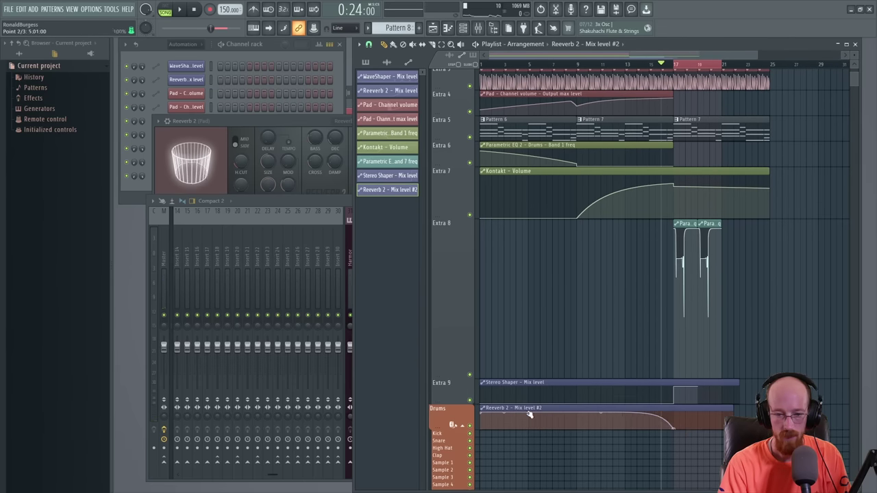
left_click_drag(529, 414, 526, 435)
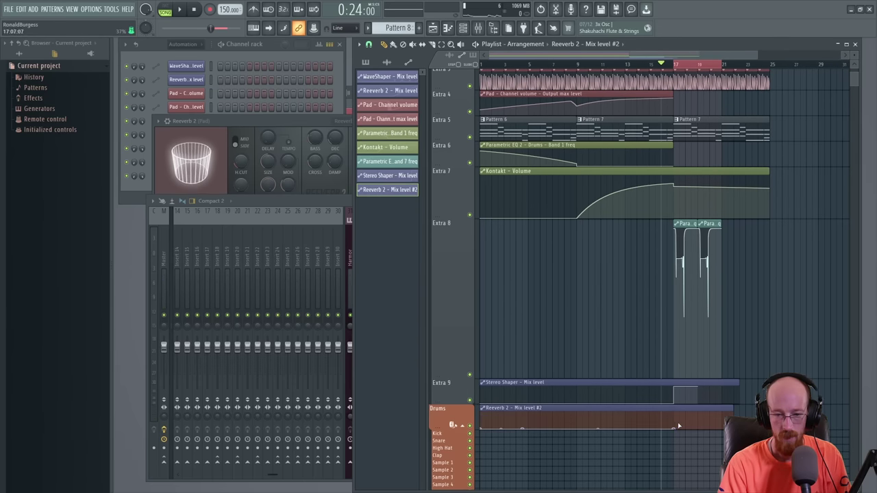
key("space")
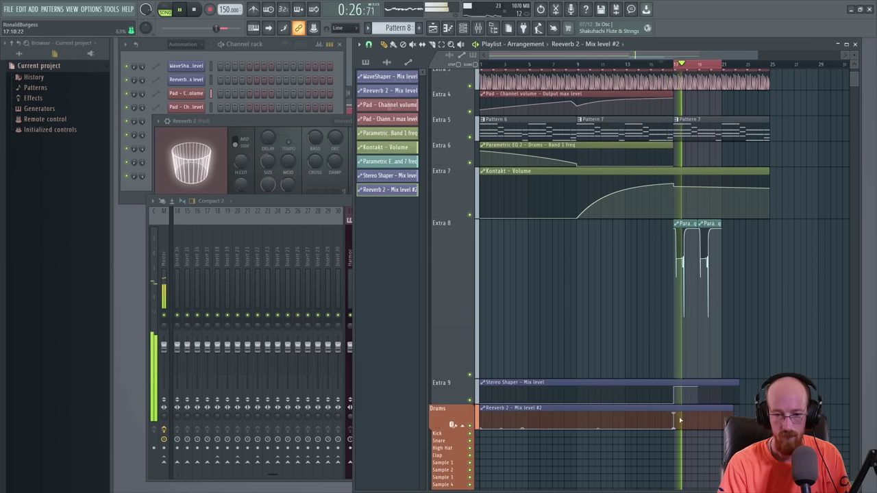
left_click_drag(692, 418, 699, 414)
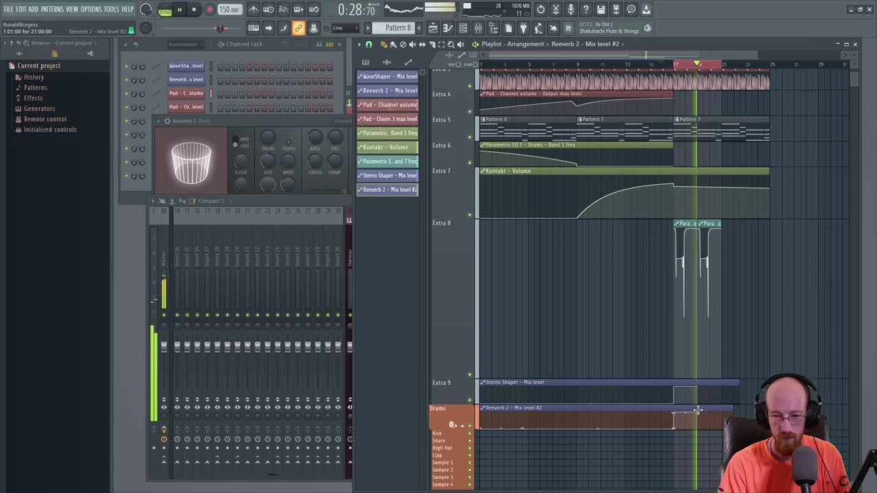
key("space")
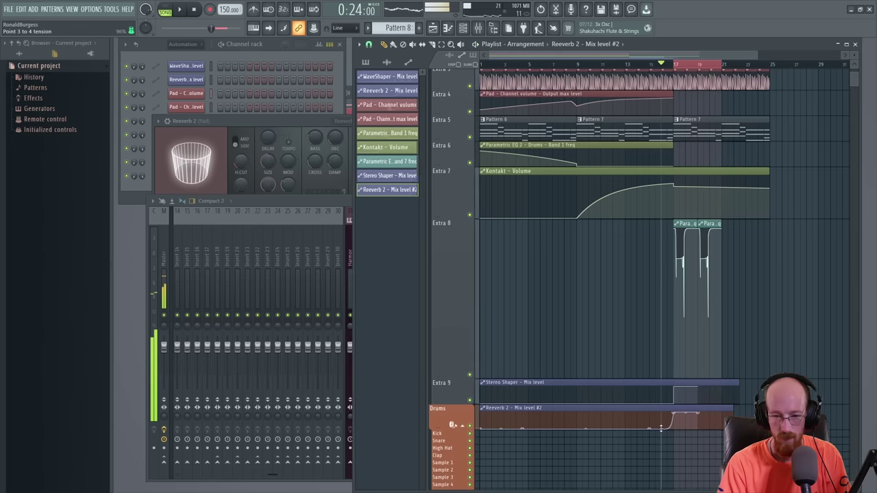
key("space")
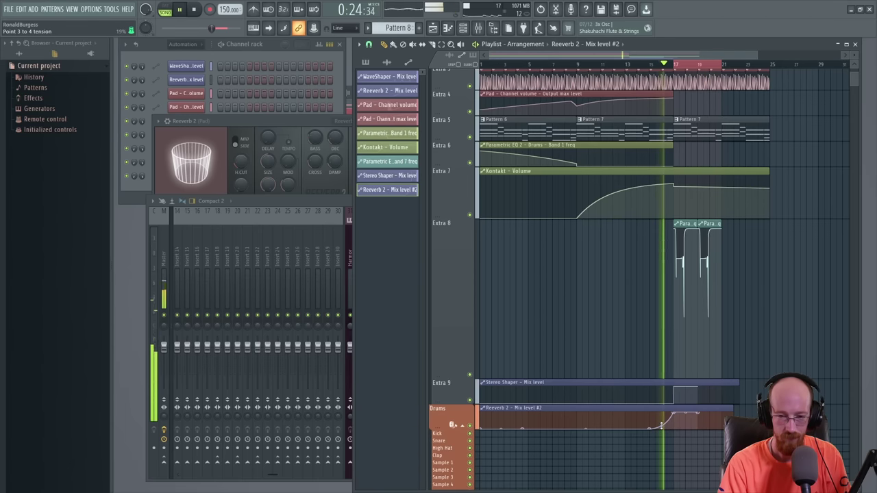
- Set the Pad's Reeverb 2 decay time to 1.8 sec during playback, stop playback, and close the reverb
left_click(336, 150)
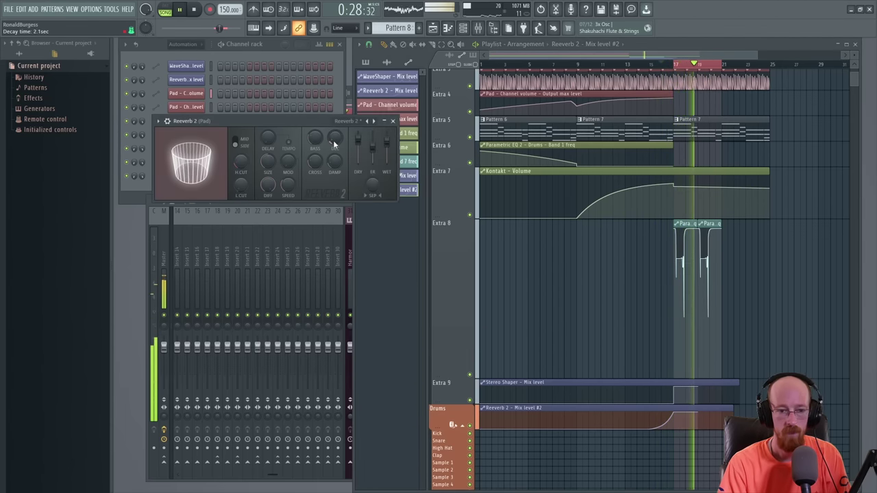
left_click_drag(333, 143, 333, 154)
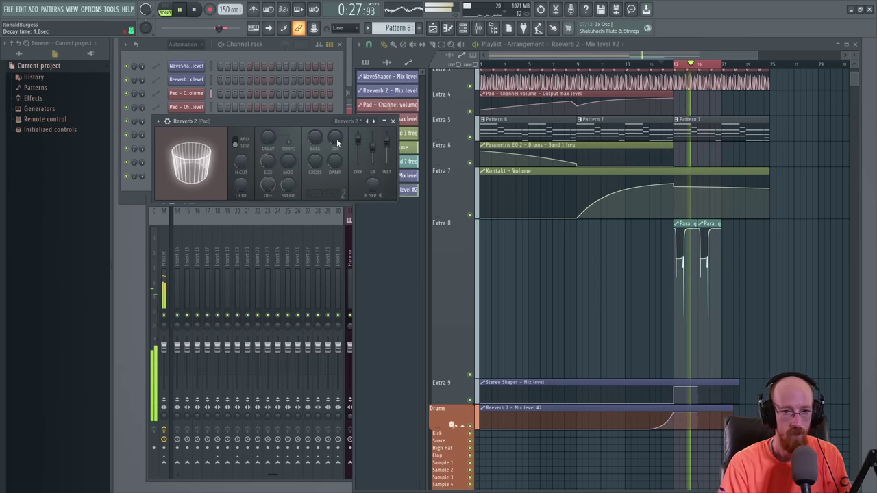
scroll(733, 152, "up", 3)
left_click_drag(745, 137, 642, 246)
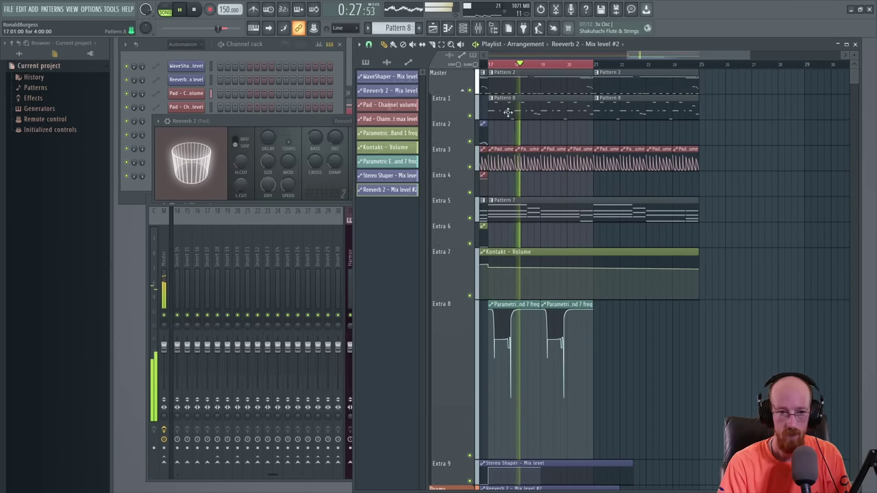
key("space")
left_click(310, 120)
left_click(392, 120)
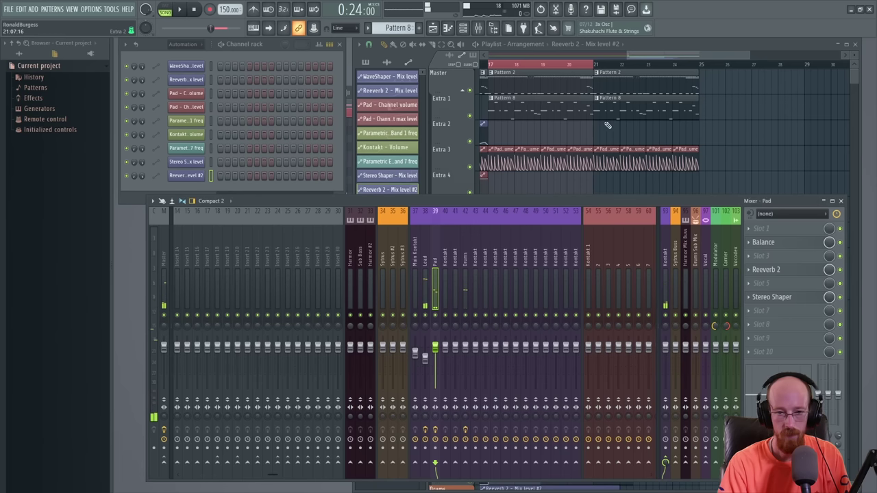
- Clear the playlist's bar 17 to 21 time selection and reduce the height of the Extra 8 track
left_click_drag(674, 55, 552, 58)
scroll(666, 103, "down", 4)
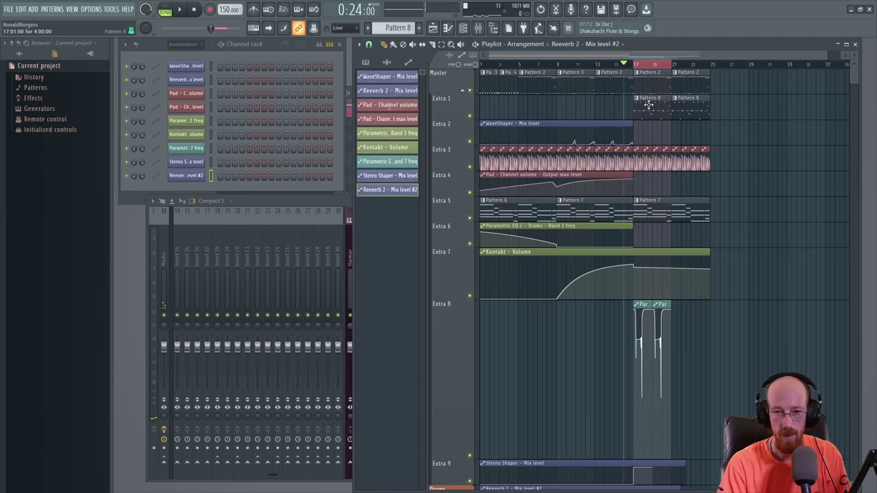
scroll(640, 267, "down", 3)
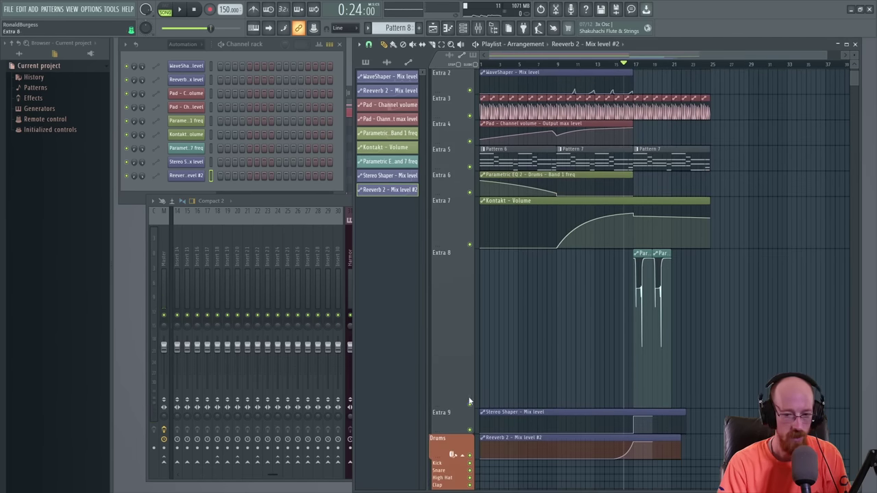
left_click_drag(450, 429, 451, 301)
- Save the song as altron in the Projects folder on the Gloves Plug 2 drive
key("ctrl+s")
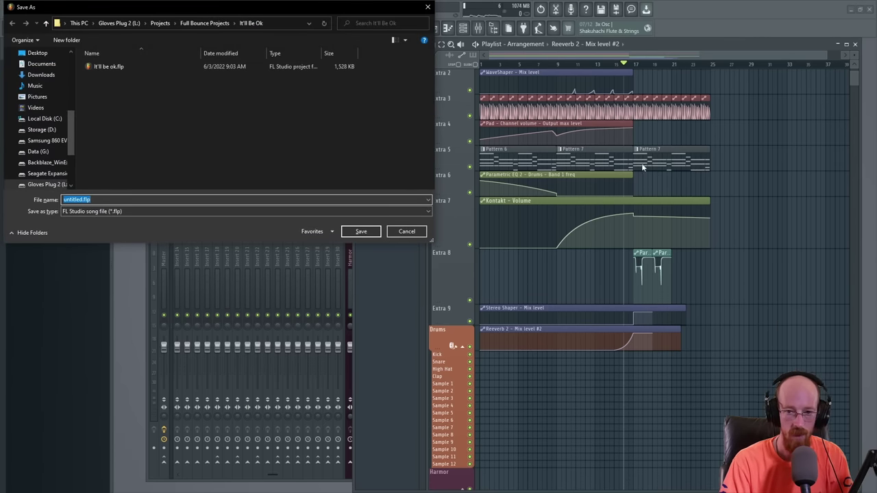
left_click(216, 24)
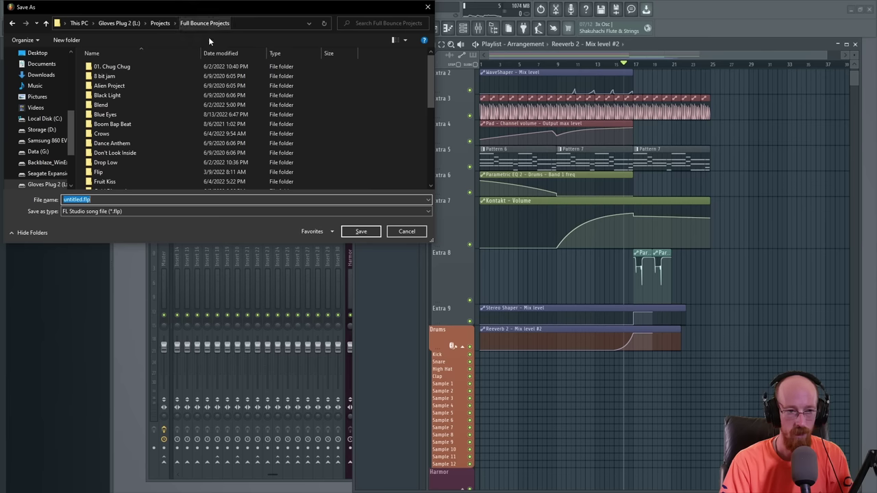
left_click(160, 23)
type("al")
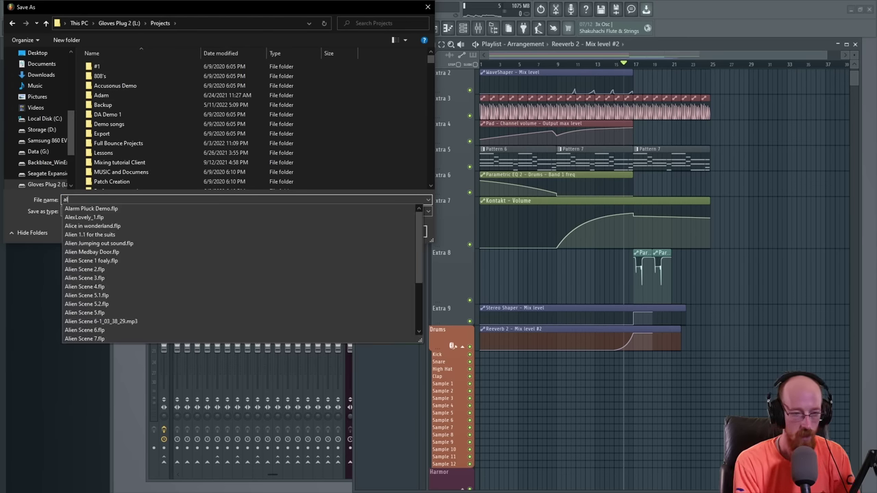
type("tron")
key("Return")
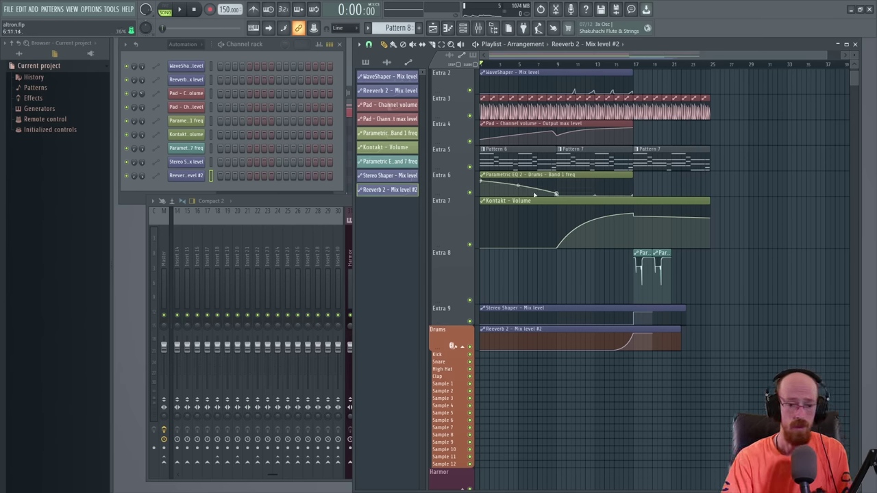
- Show all channels in the channel rack and open Kontakt, collapsing the BS_Woam Bass instrument to review the loaded multi
left_click(190, 44)
left_click(195, 53)
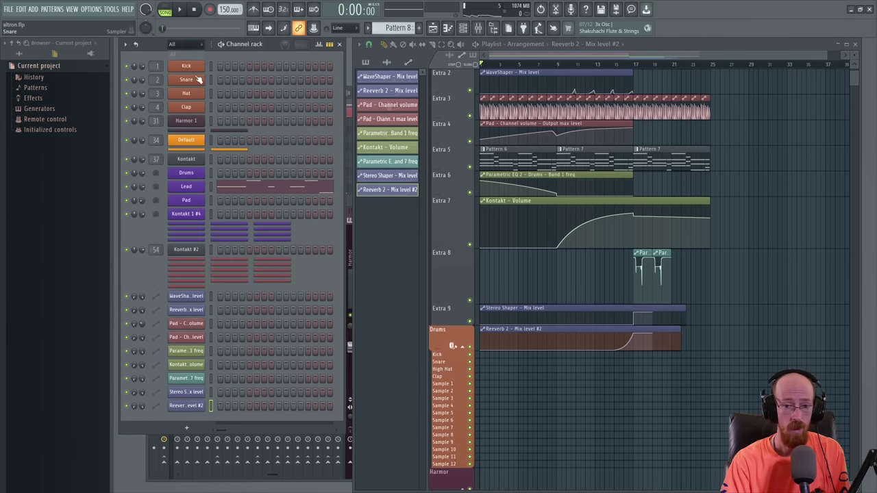
left_click(183, 168)
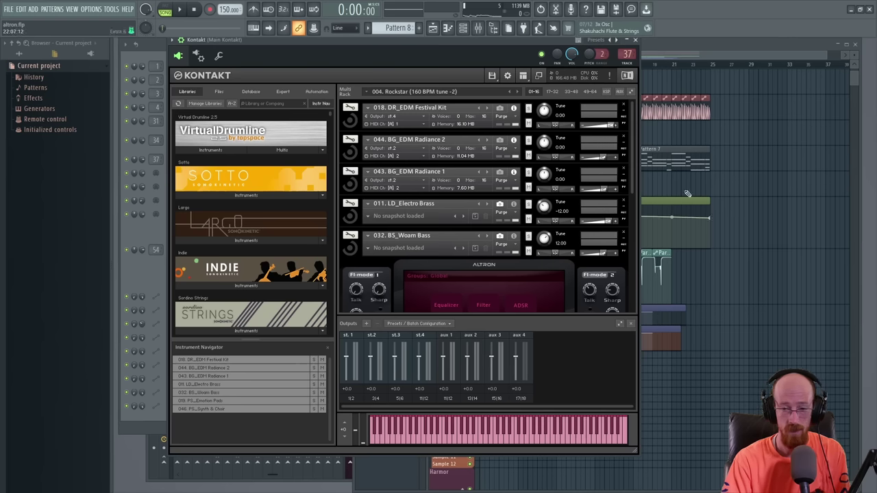
left_click(367, 249)
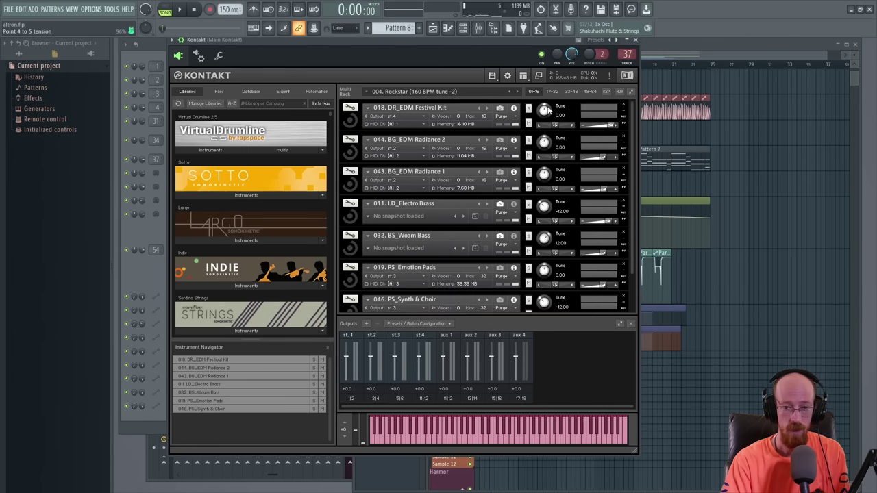
left_click_drag(632, 153, 614, 100)
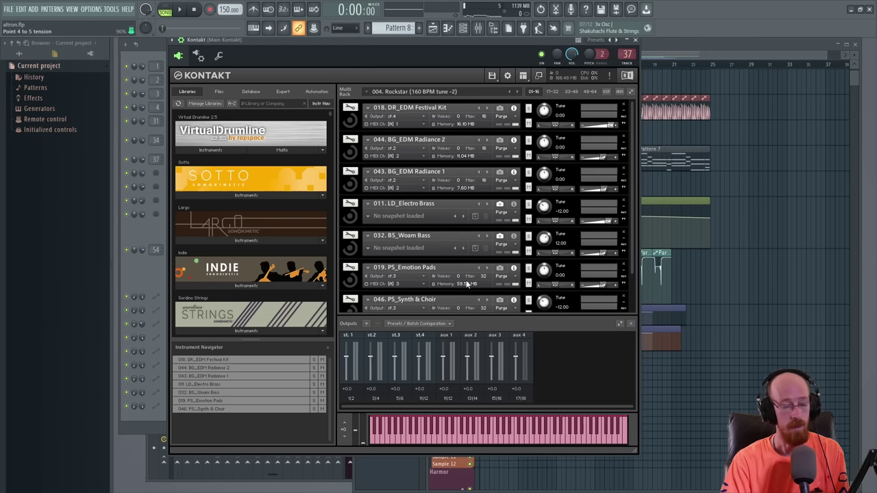
- Close Kontakt and audition the full arrangement from the start before stopping playback
left_click(635, 40)
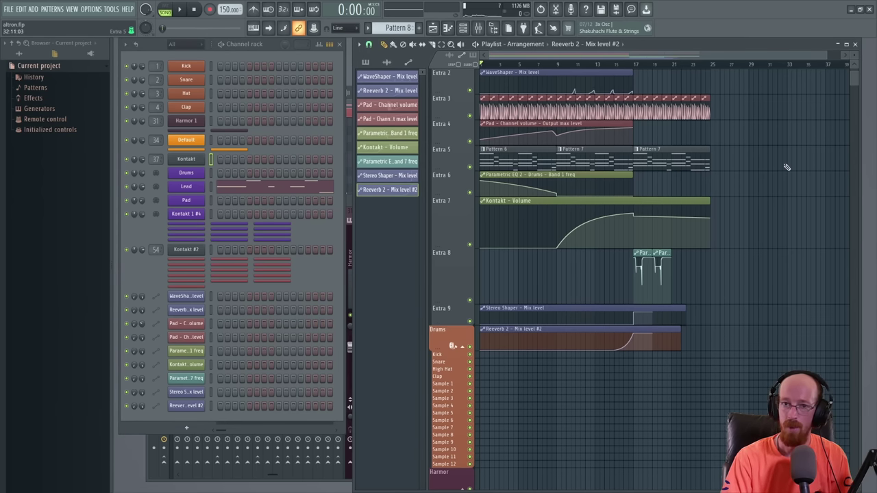
key("space")
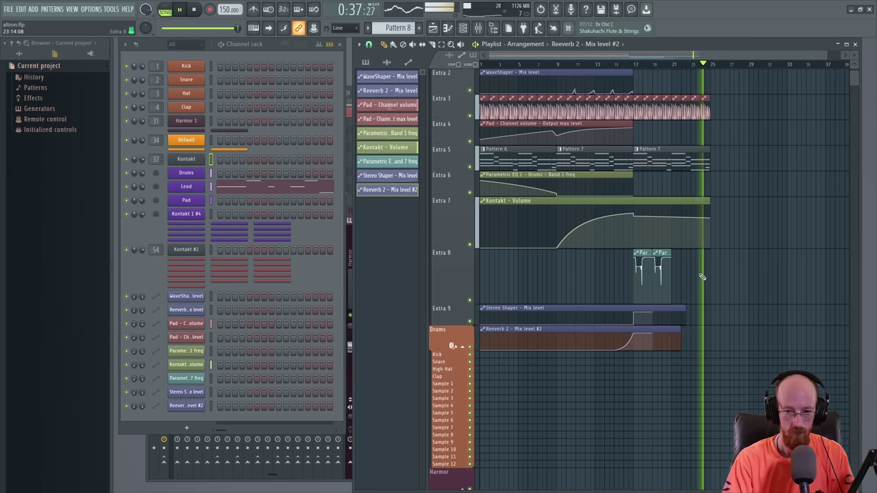
key("space")
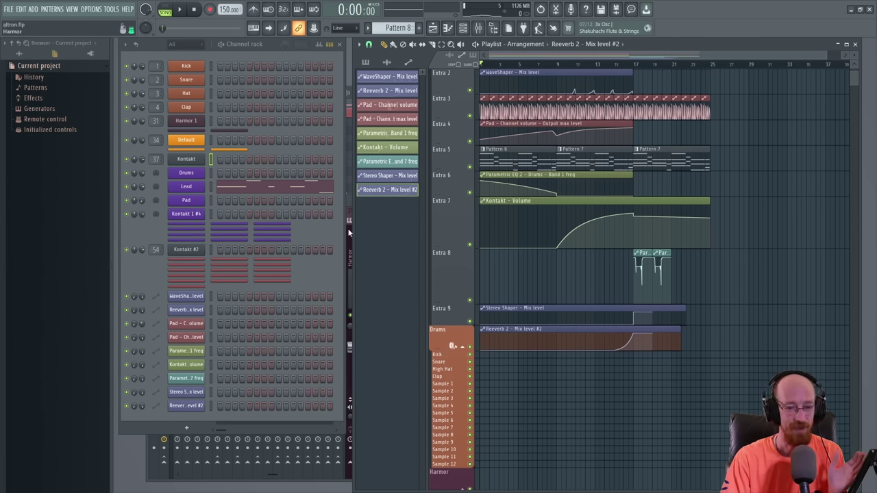
- Bring up the mixer, select the Main Kontakt track, and reopen the Kontakt instrument on channel 37
key("F9")
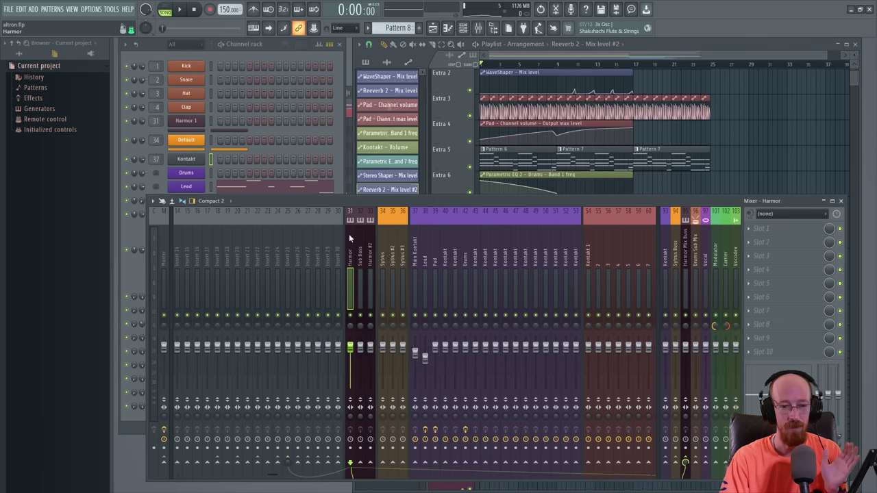
left_click(414, 253)
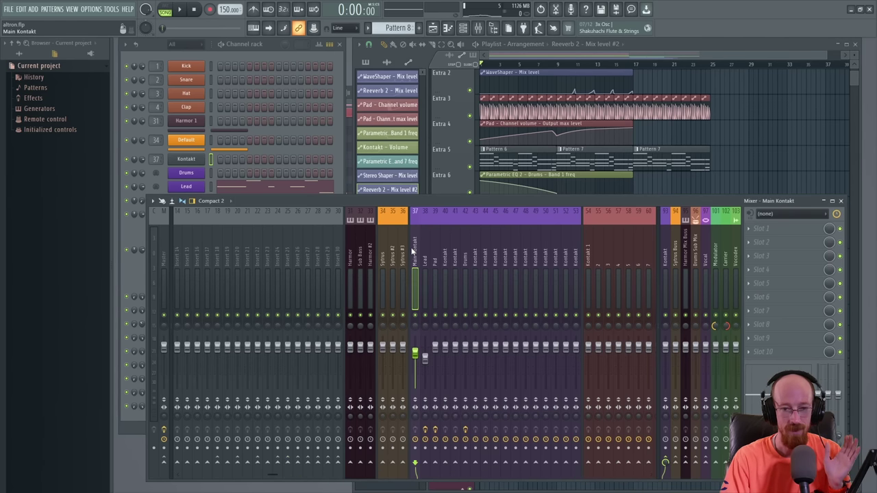
left_click(196, 160)
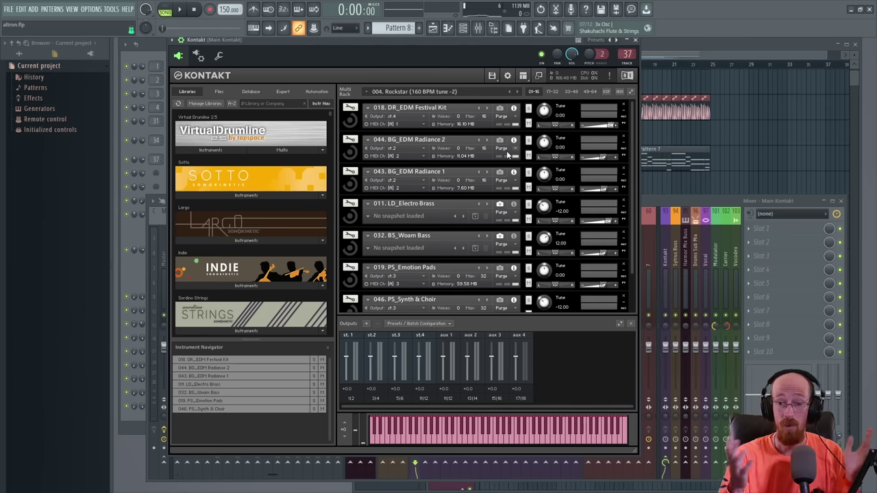